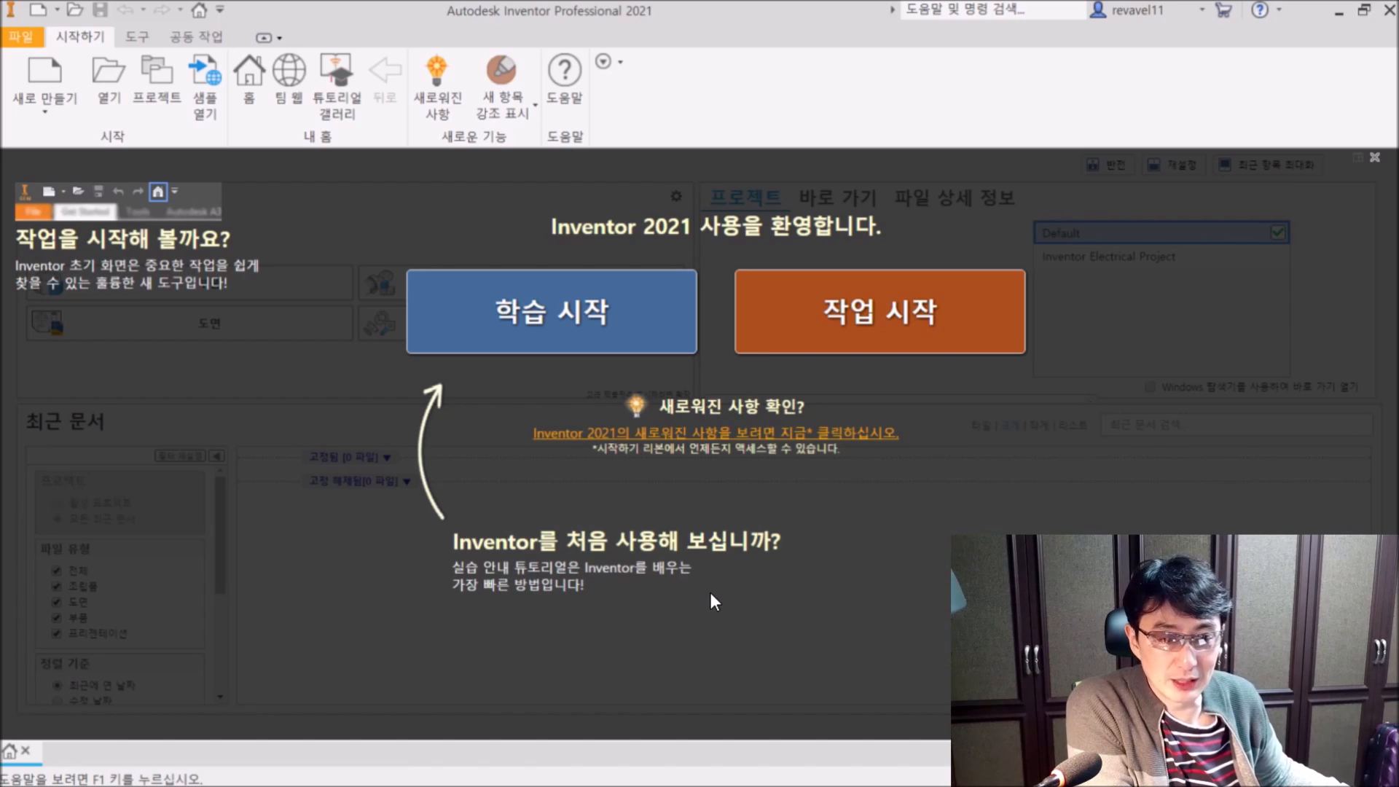
# - Skip the welcome overlay, create a new part and widen its window
pyautogui.click(902, 349)
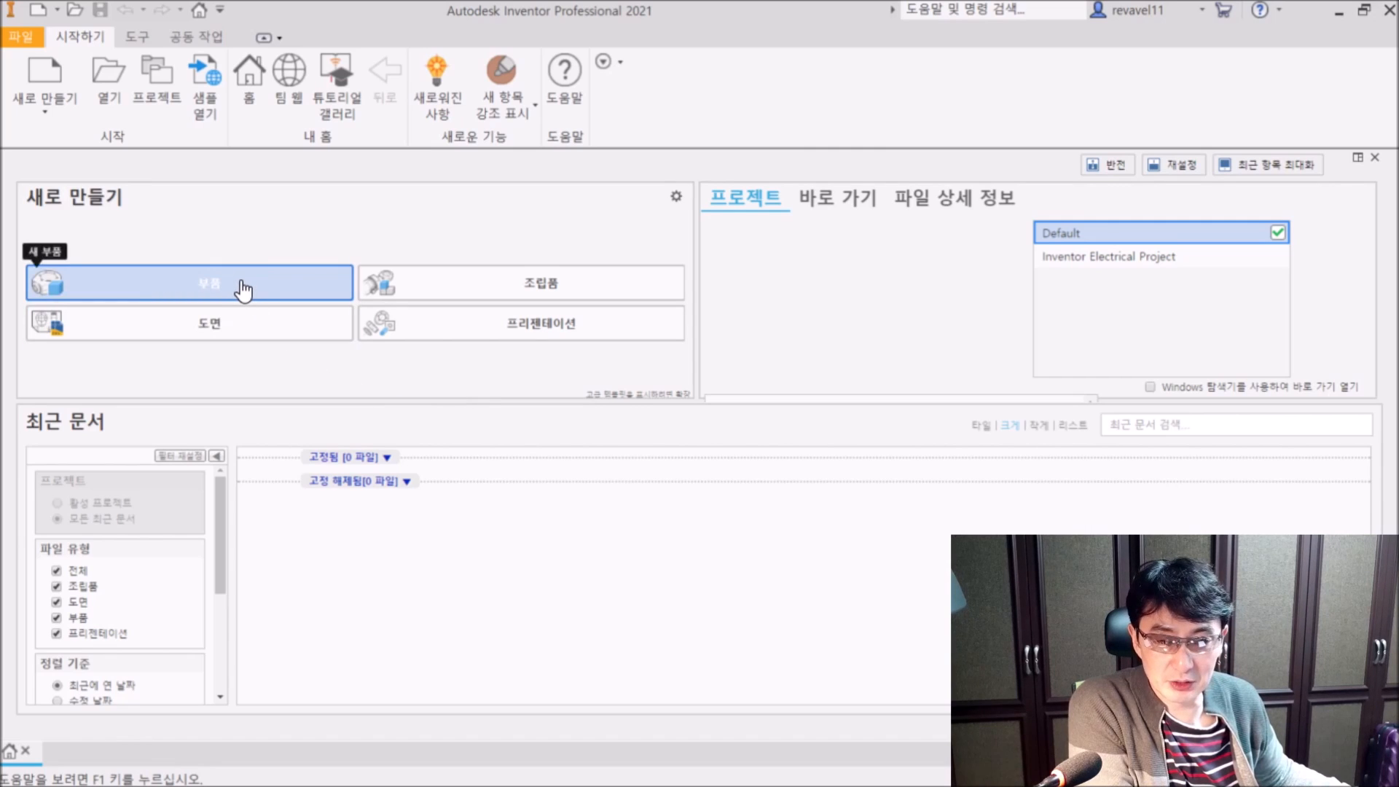
pyautogui.click(242, 282)
pyautogui.moveTo(779, 786)
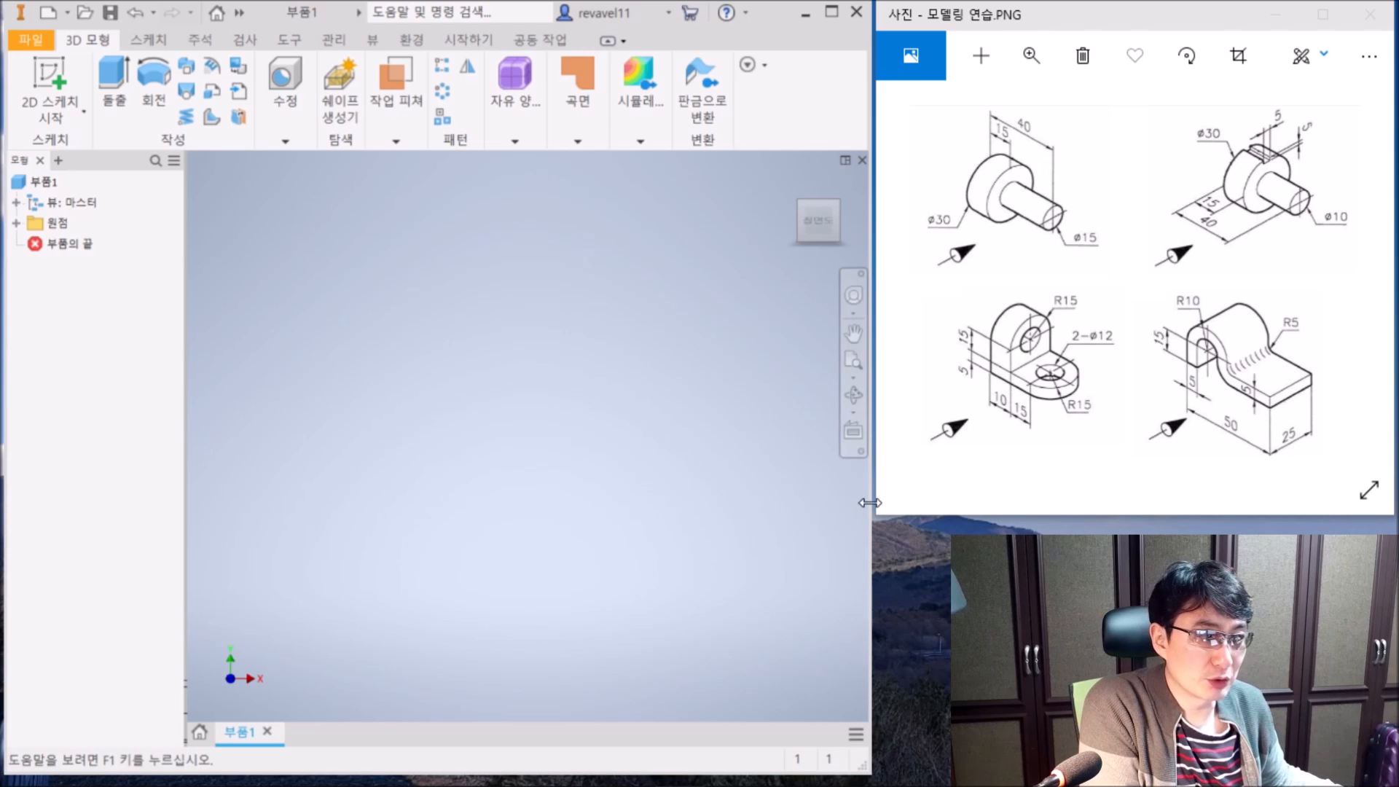
pyautogui.moveTo(867, 537); pyautogui.dragTo(1354, 537)
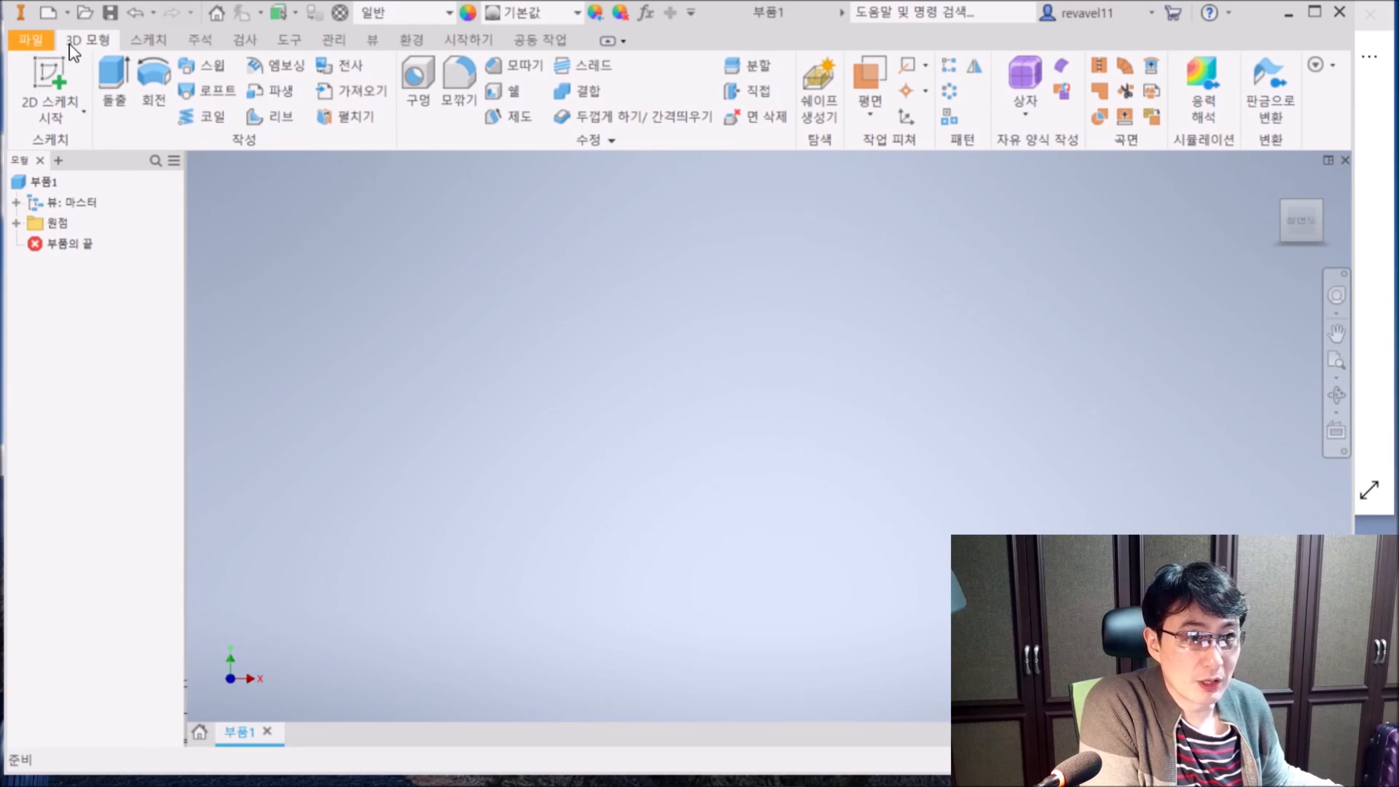
# - Look through the sketch, annotation, inspection, tools and management commands, and the 2D and 3D sketch start options
pyautogui.click(148, 40)
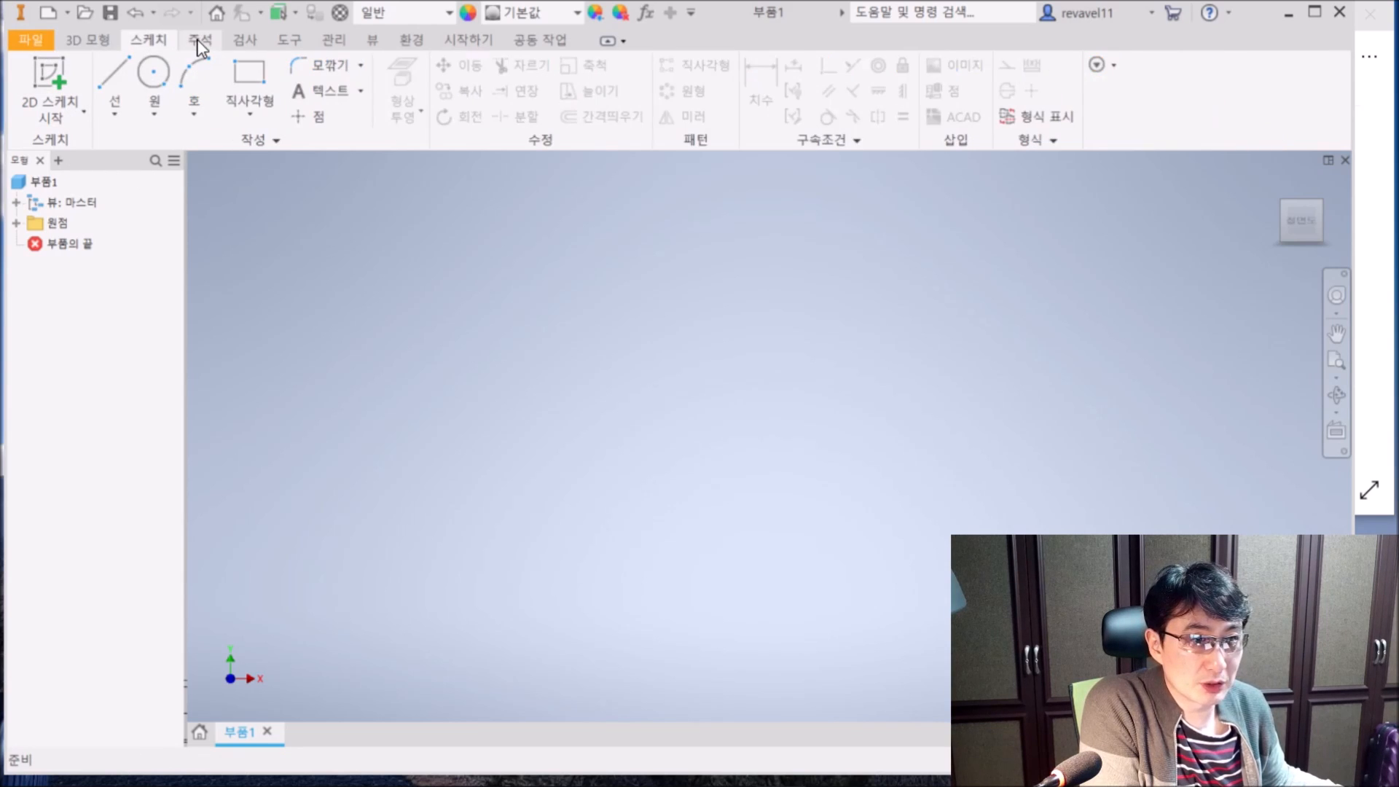
pyautogui.click(200, 40)
pyautogui.click(245, 40)
pyautogui.click(289, 45)
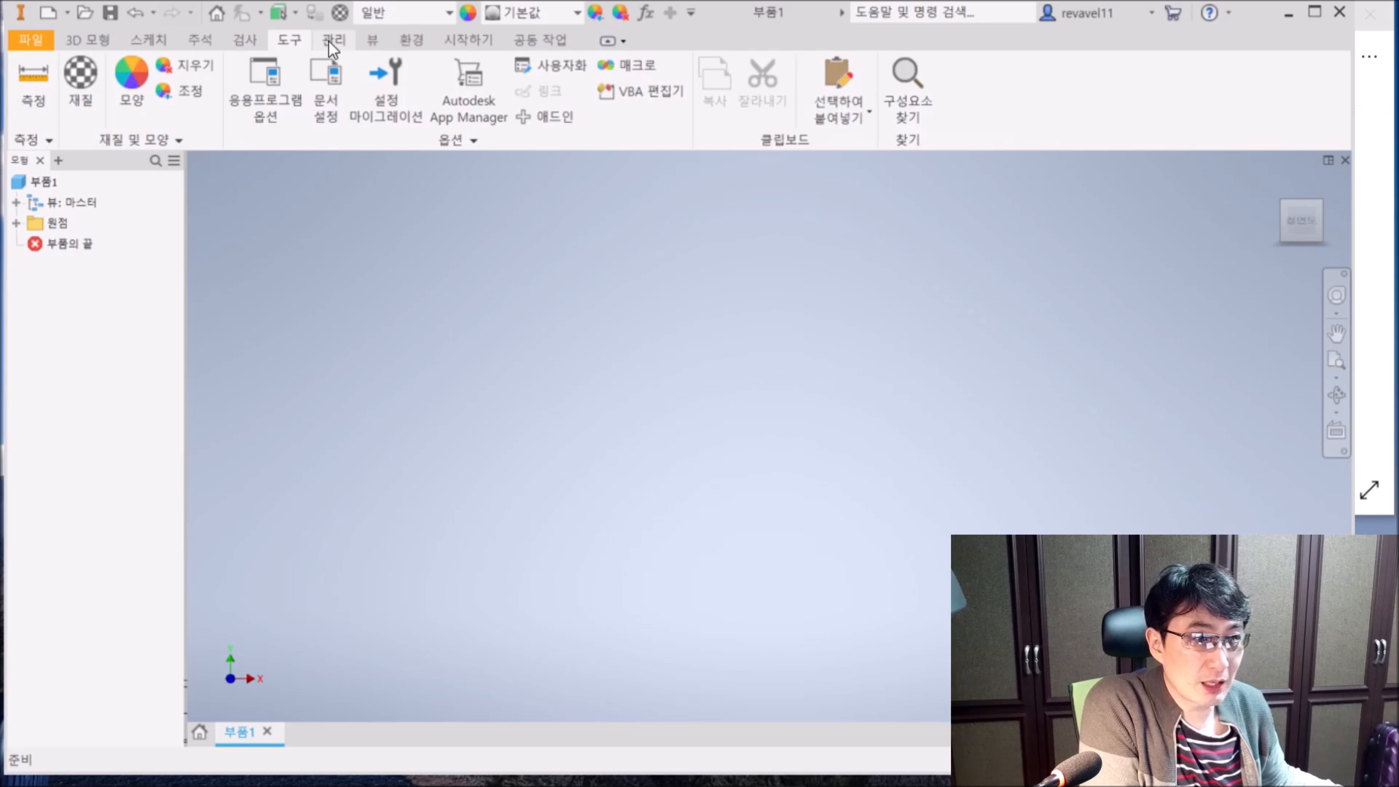
pyautogui.click(350, 47)
pyautogui.click(88, 39)
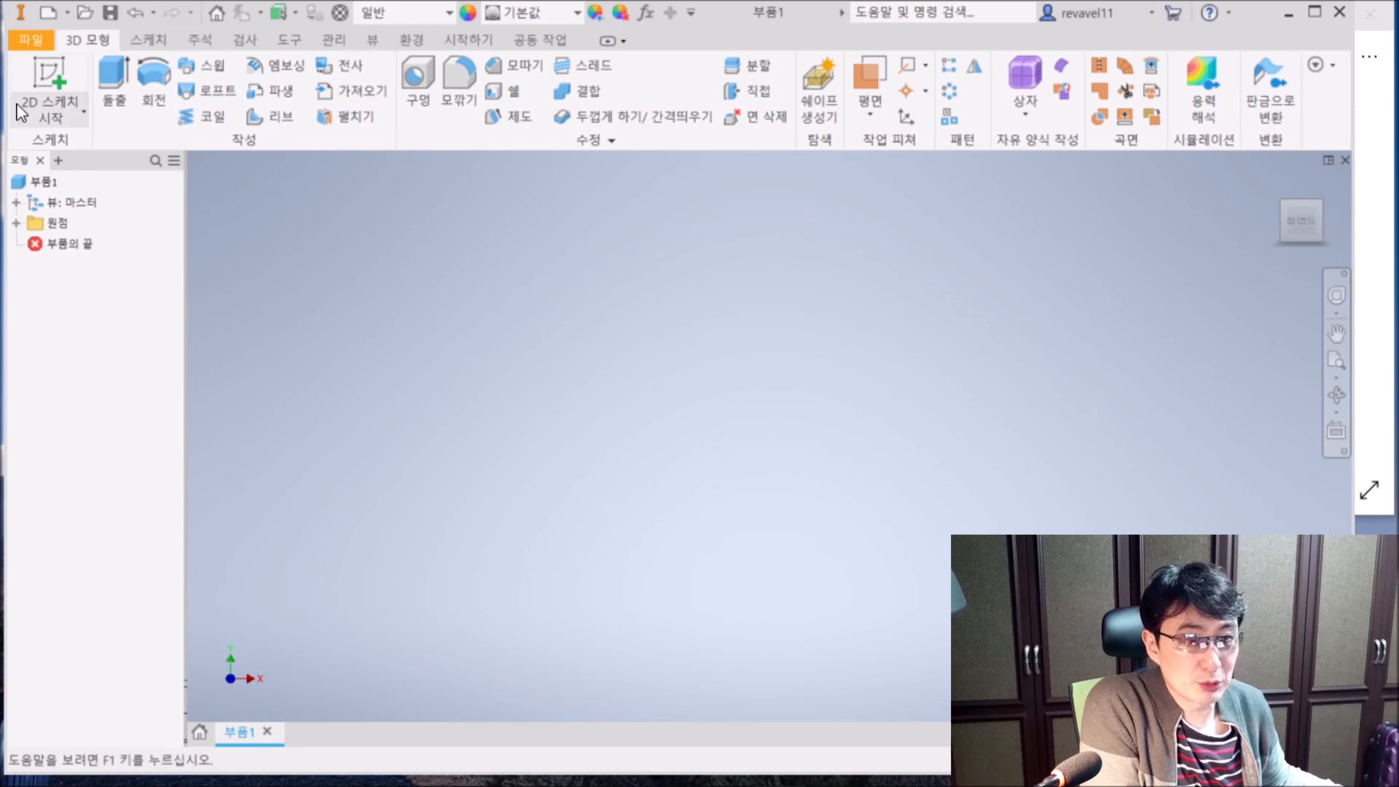
pyautogui.click(78, 115)
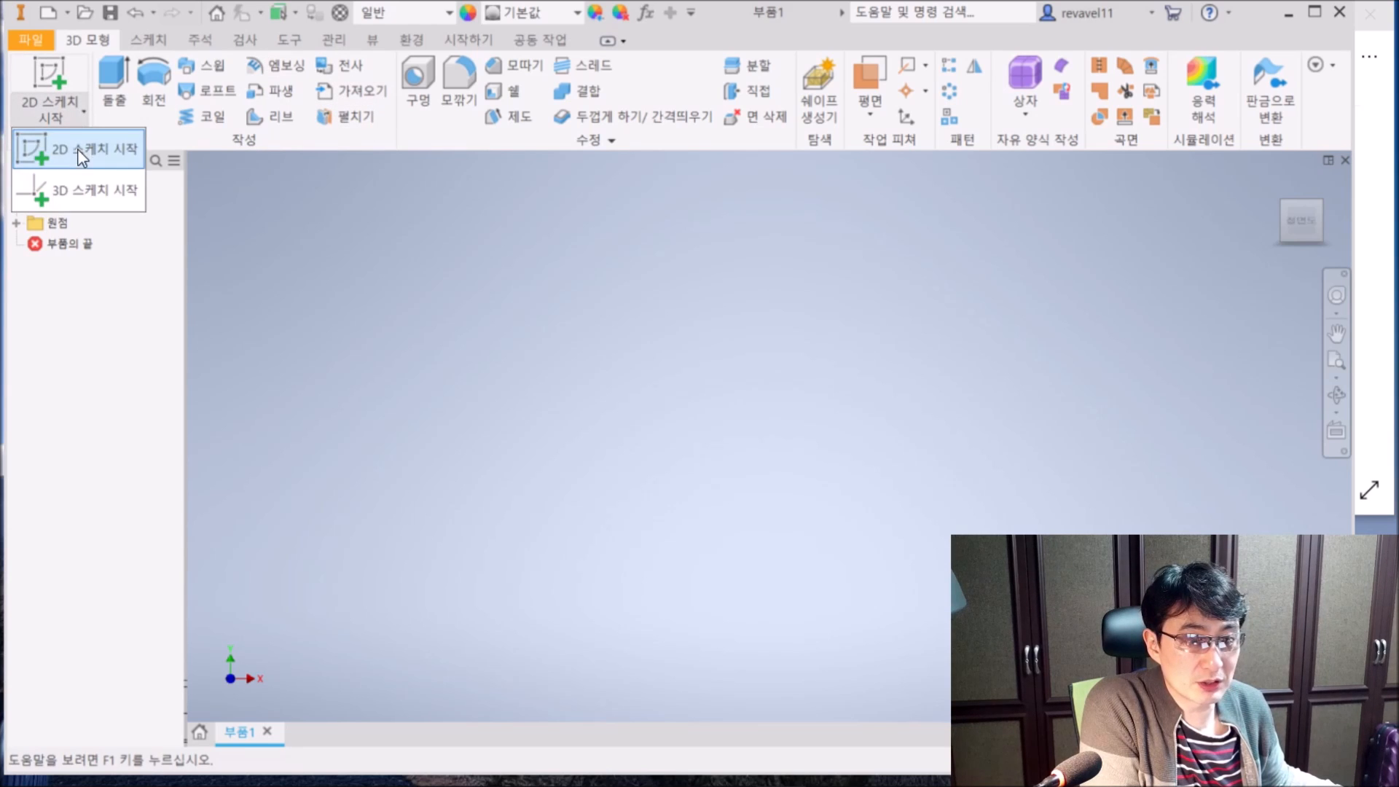
pyautogui.click(299, 221)
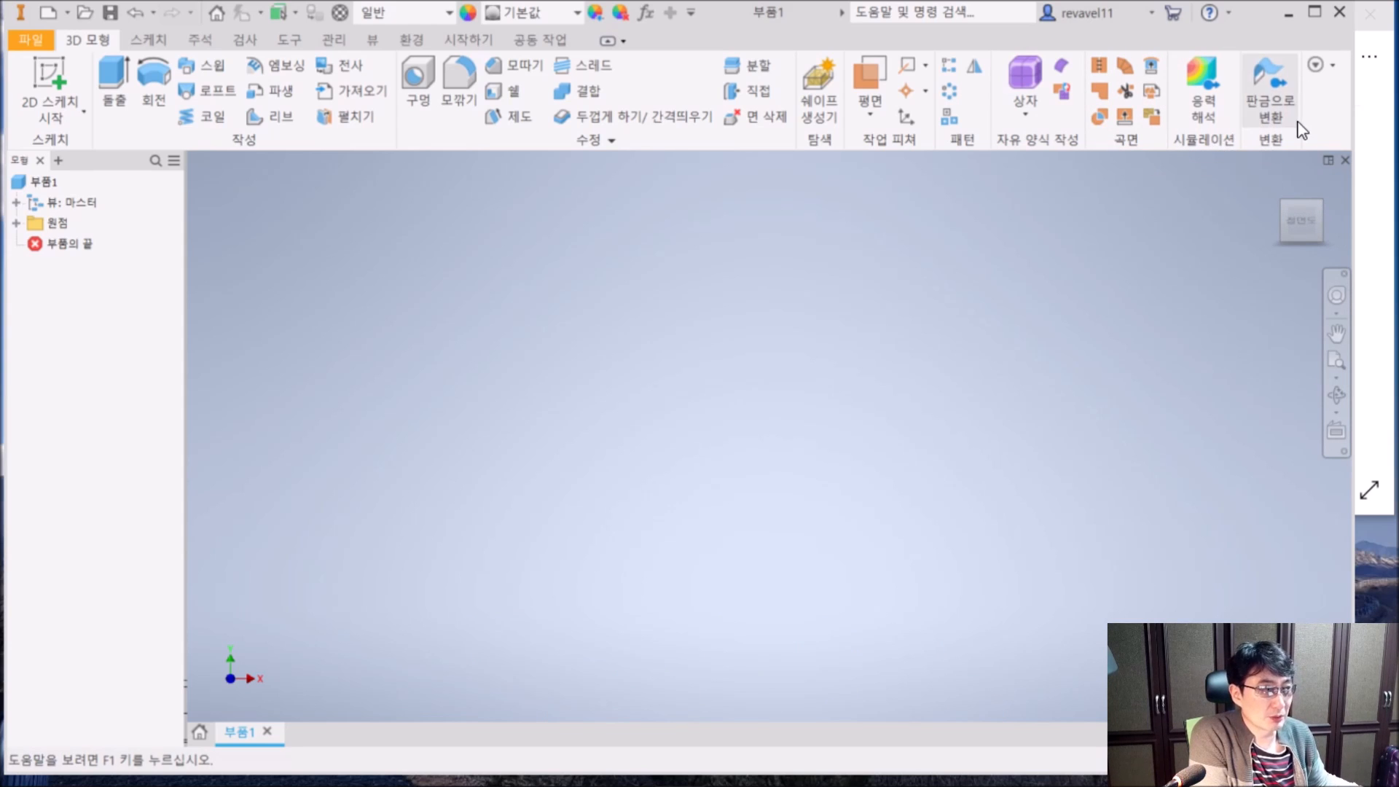
# - Examine which 3D modelling command groups can be shown or hidden, and compare the sketch and 3D model commands
pyautogui.click(1330, 67)
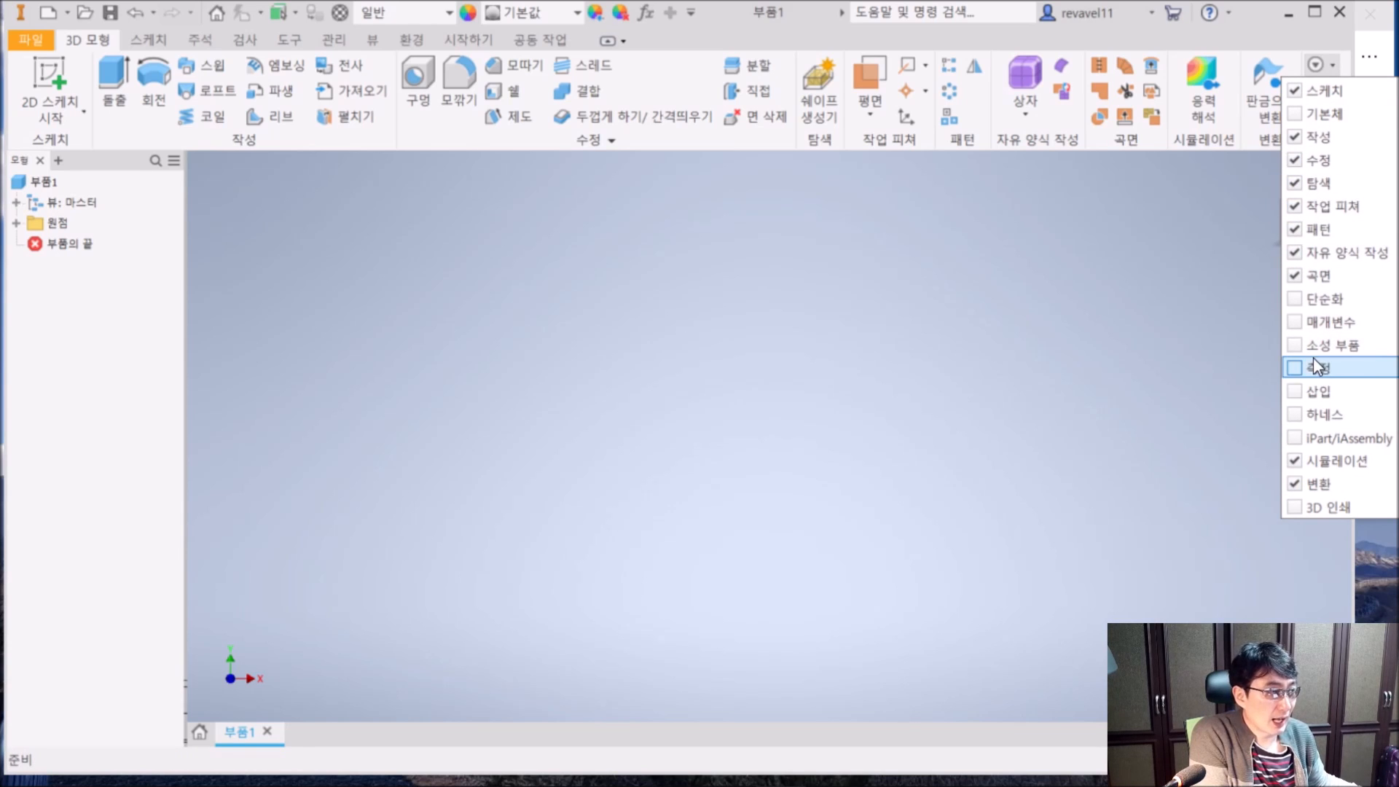
pyautogui.click(1298, 346)
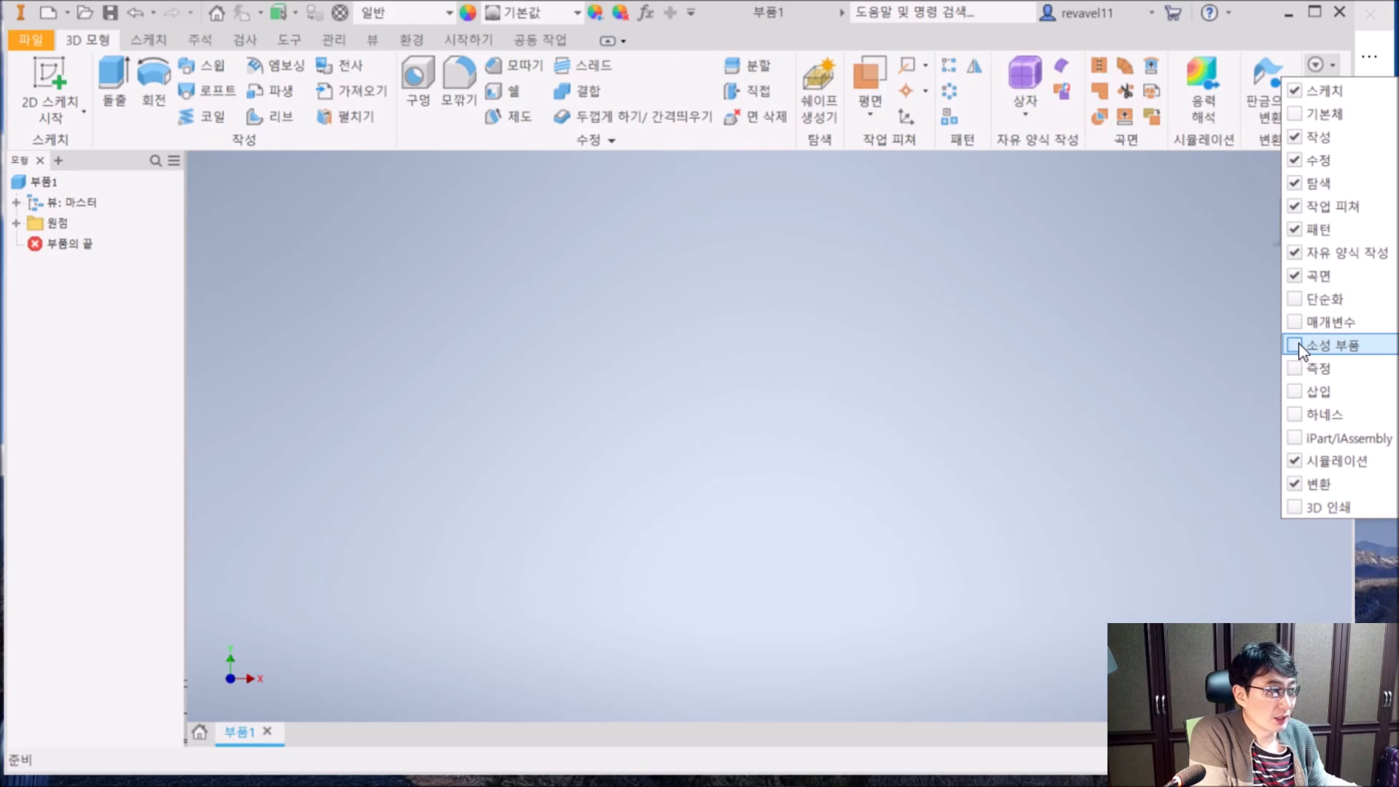
pyautogui.click(1298, 344)
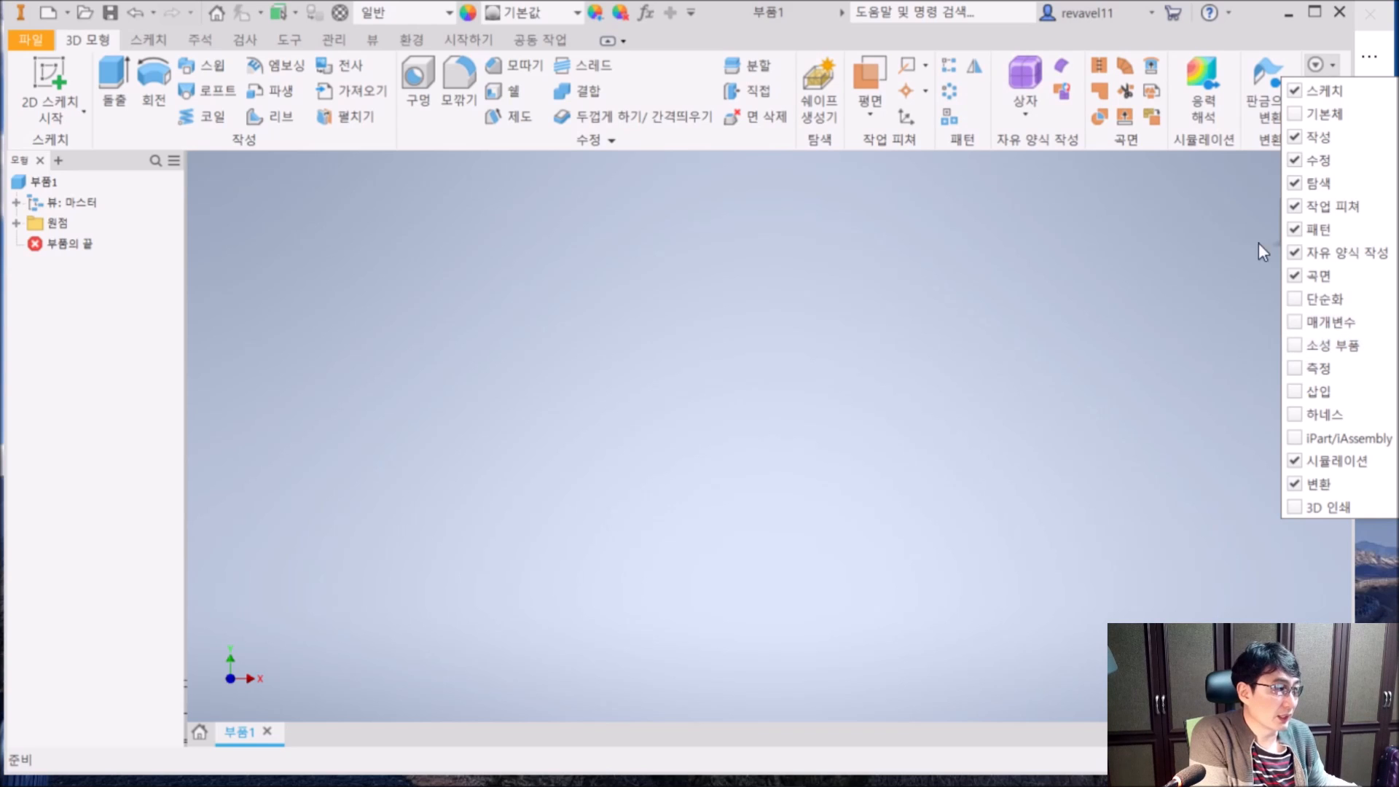
pyautogui.click(1213, 227)
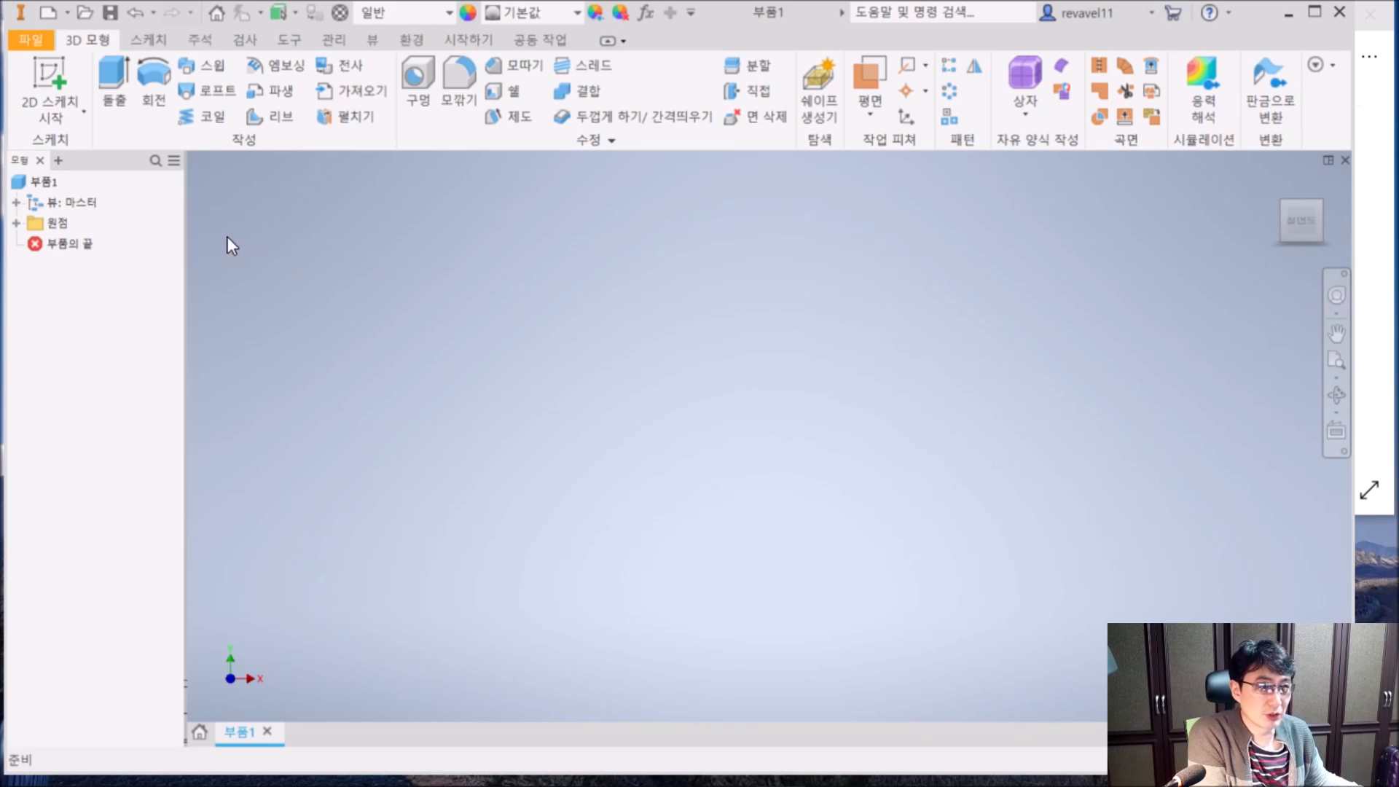
pyautogui.click(148, 39)
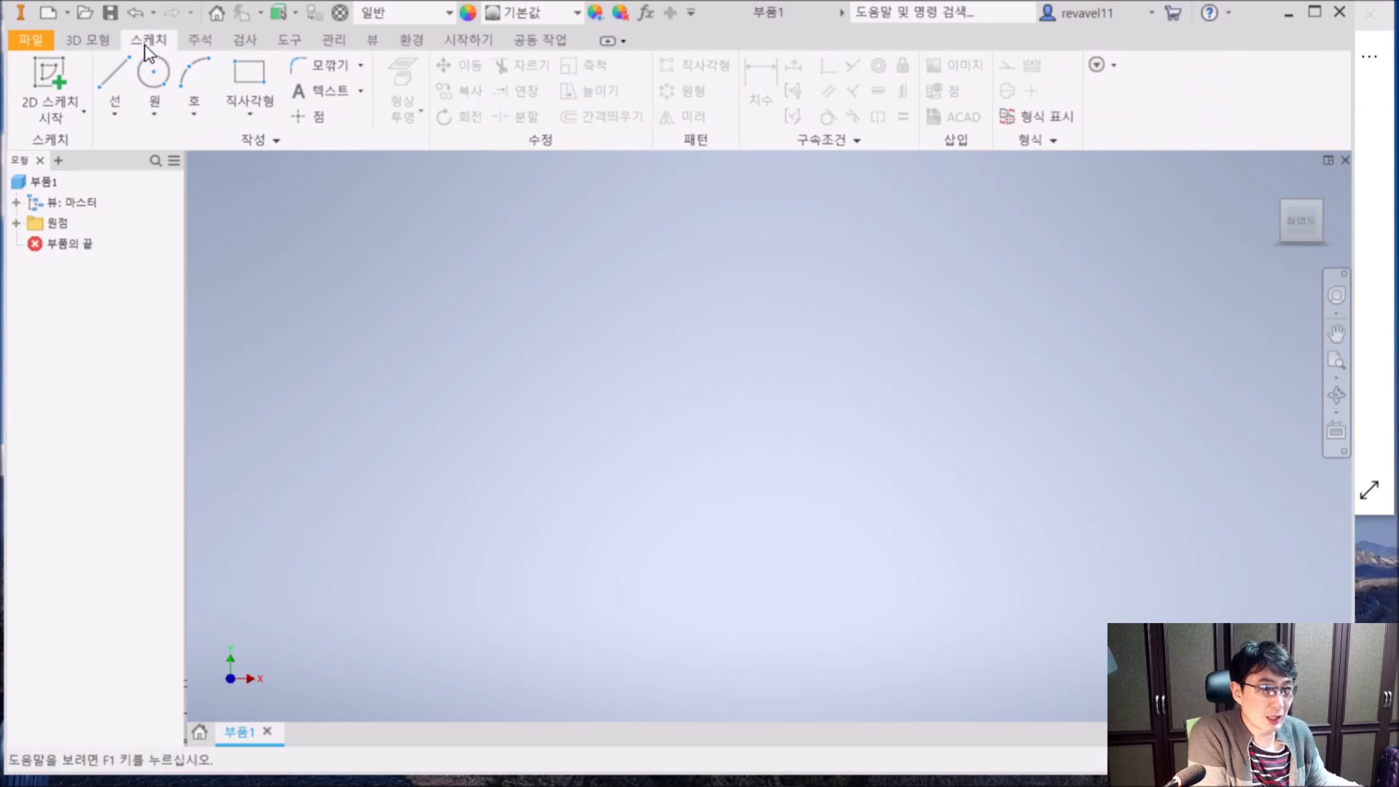
pyautogui.click(98, 37)
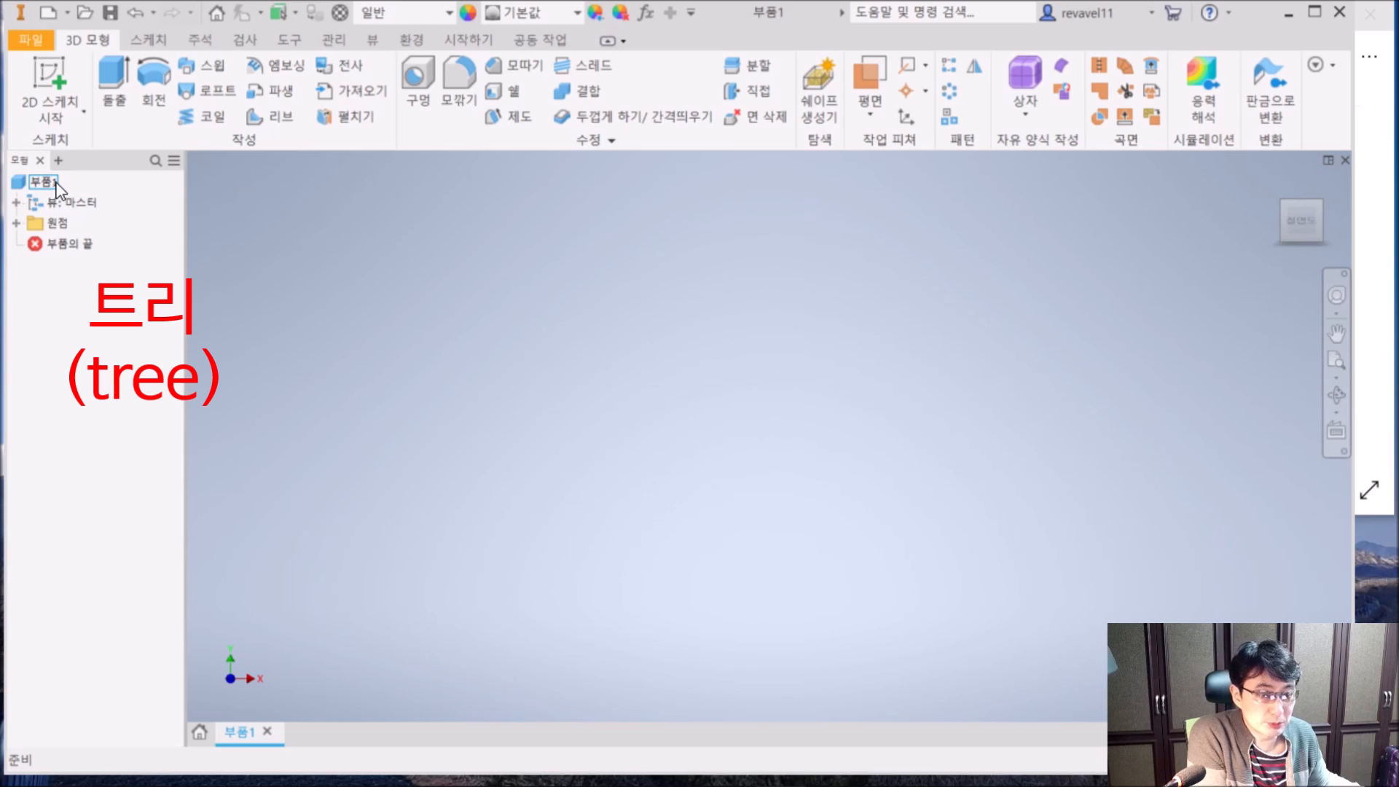
# - Expand the views and origin entries in the model tree and start a 2D sketch on the YZ plane
pyautogui.click(18, 204)
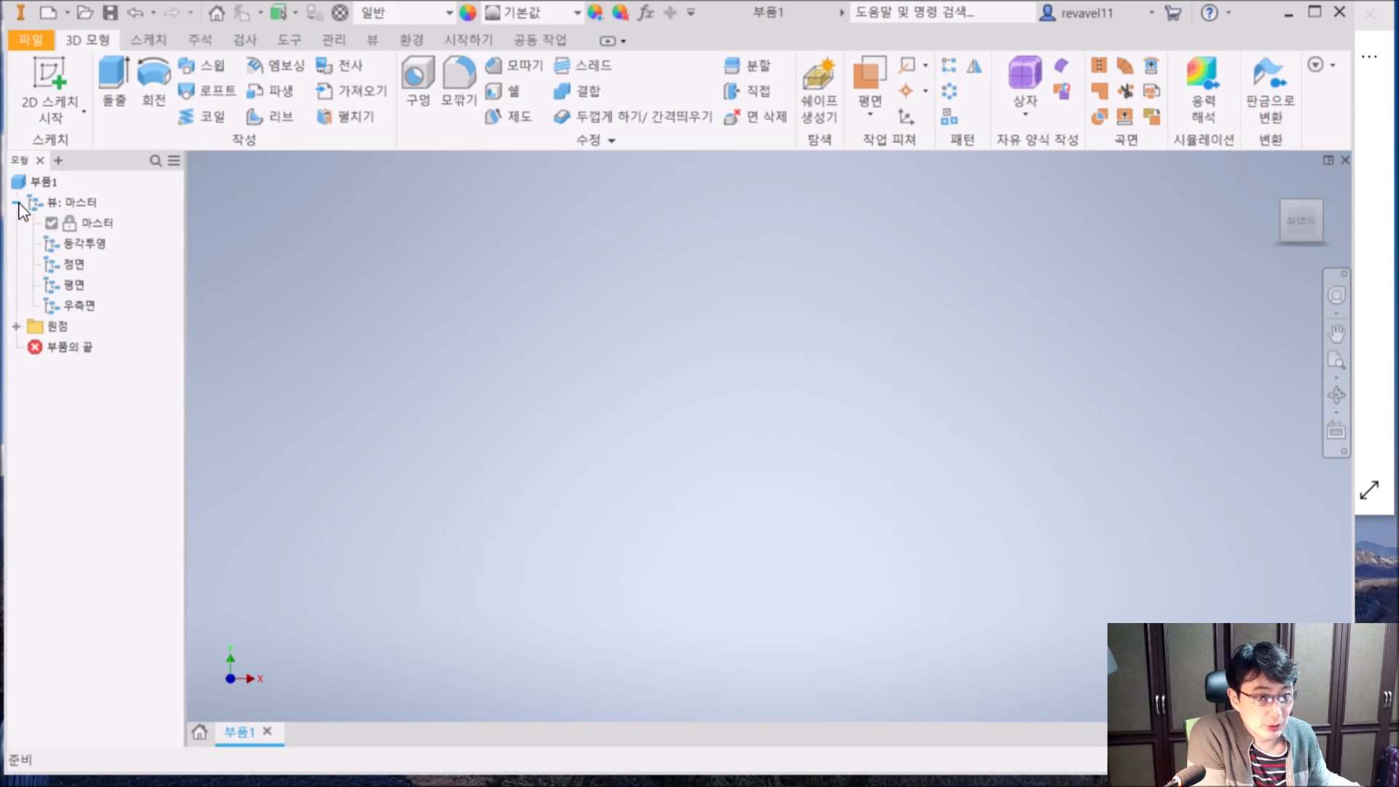
pyautogui.click(16, 327)
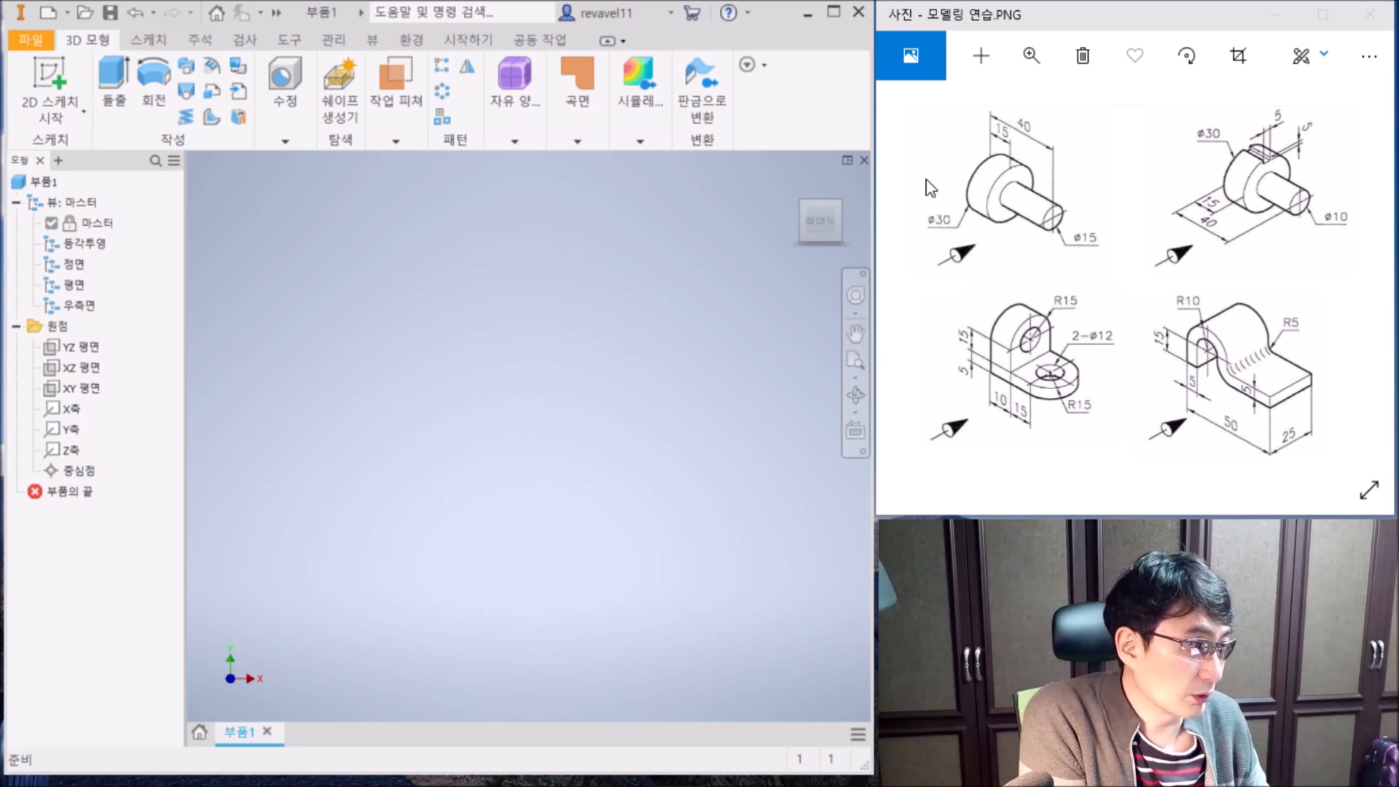
pyautogui.click(51, 86)
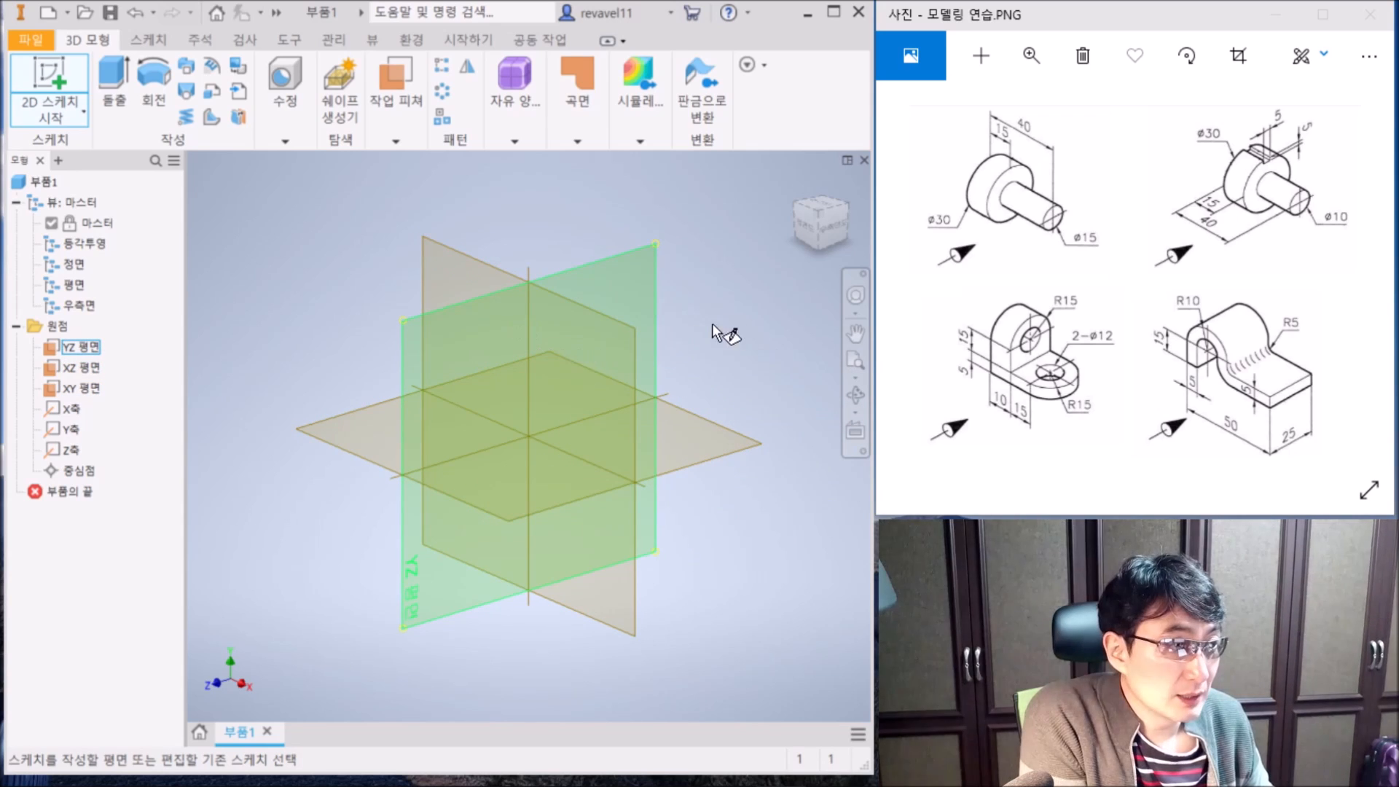
pyautogui.press('Escape')
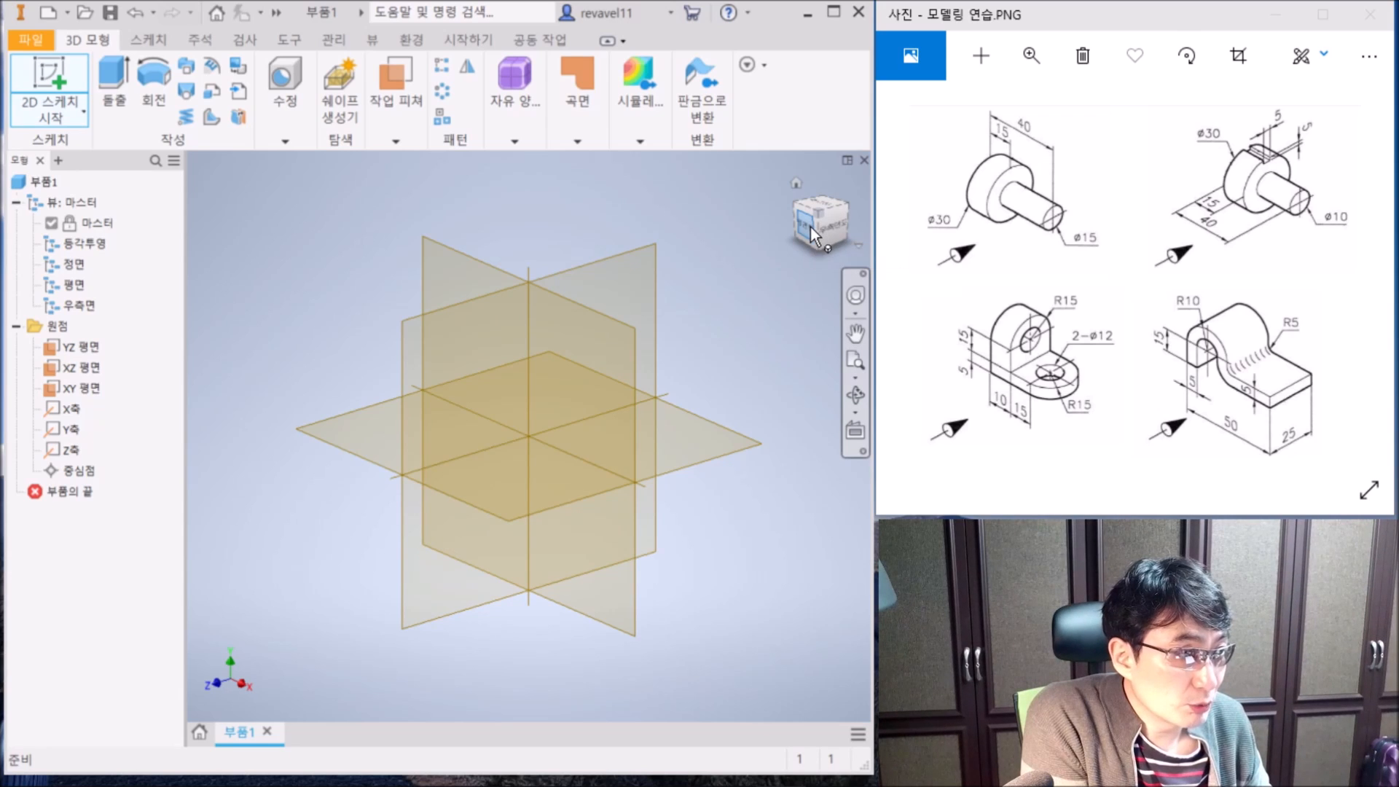
pyautogui.click(810, 226)
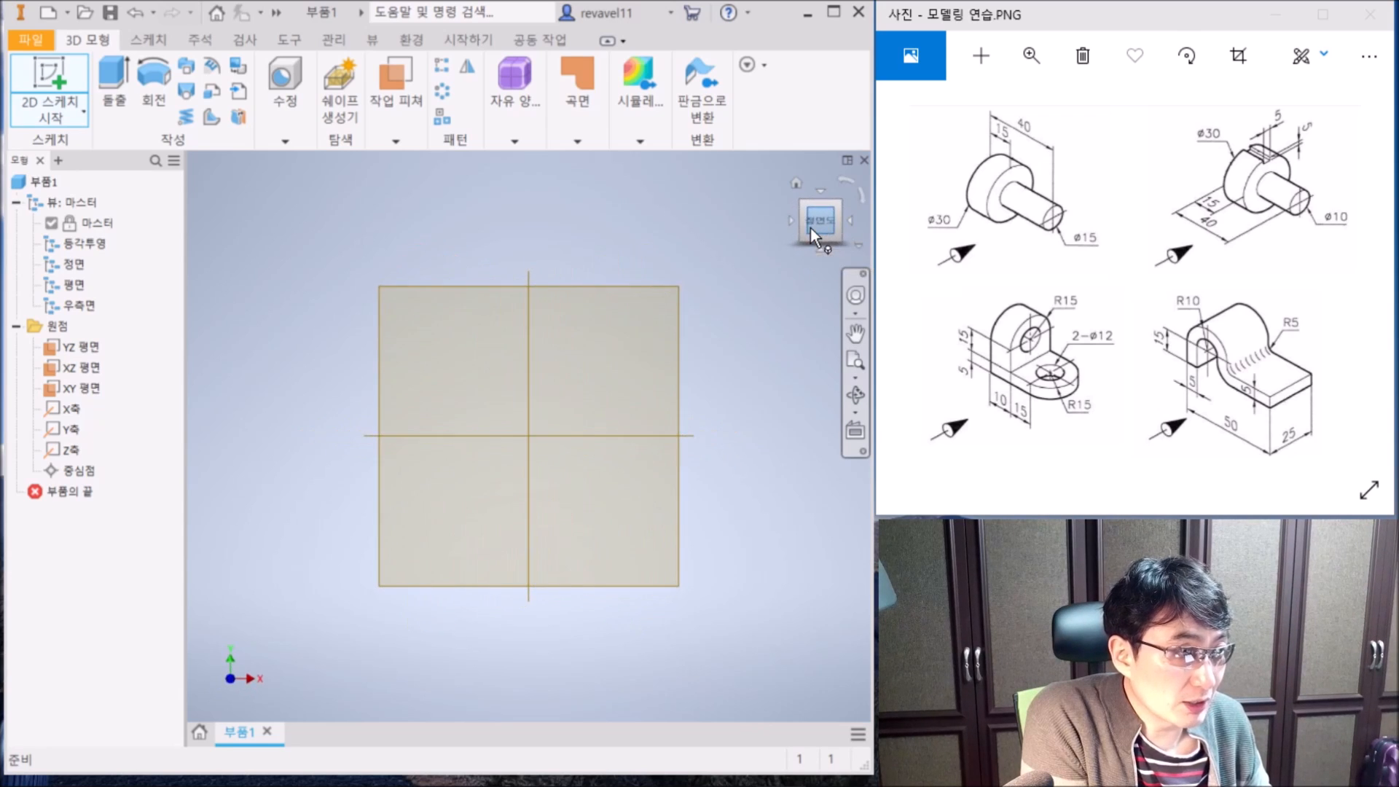
pyautogui.press('s')
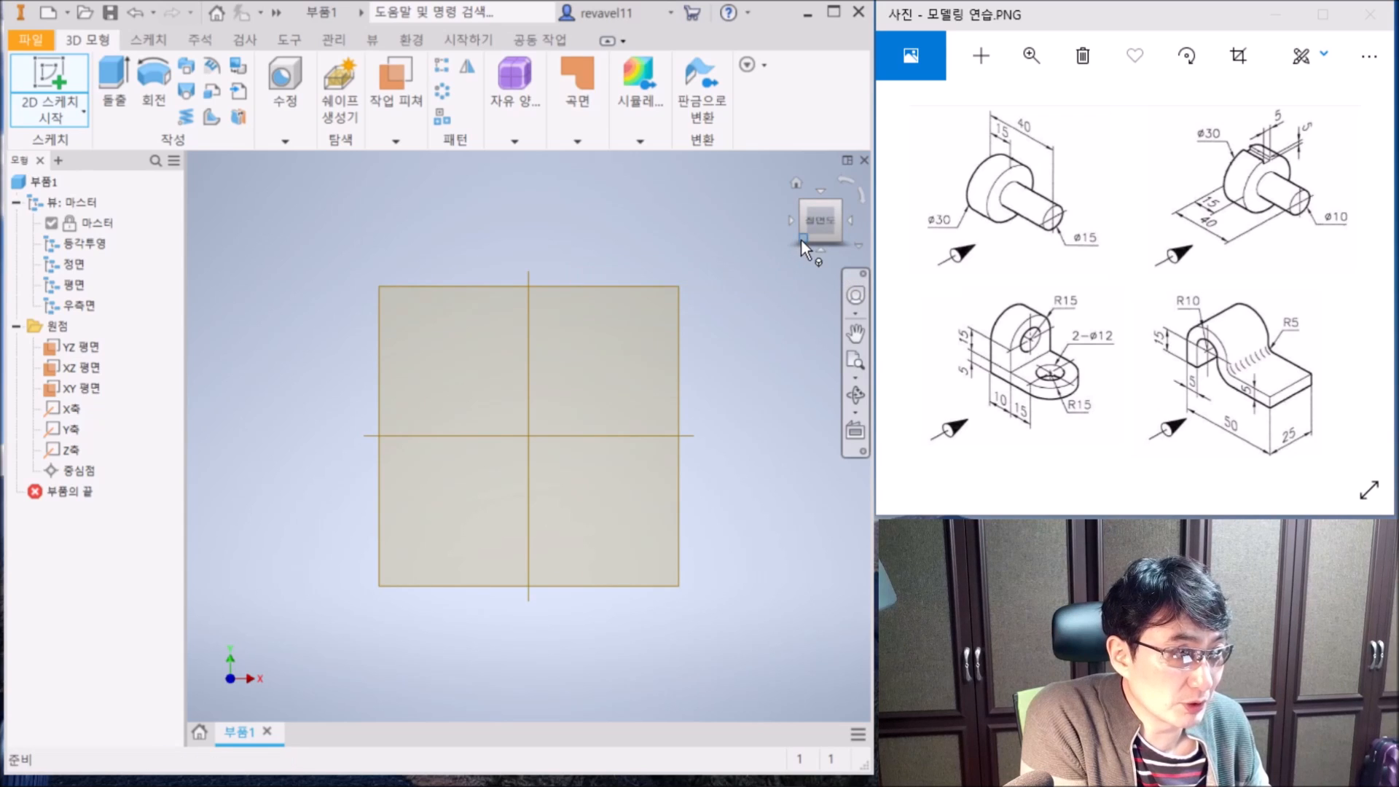
pyautogui.click(802, 241)
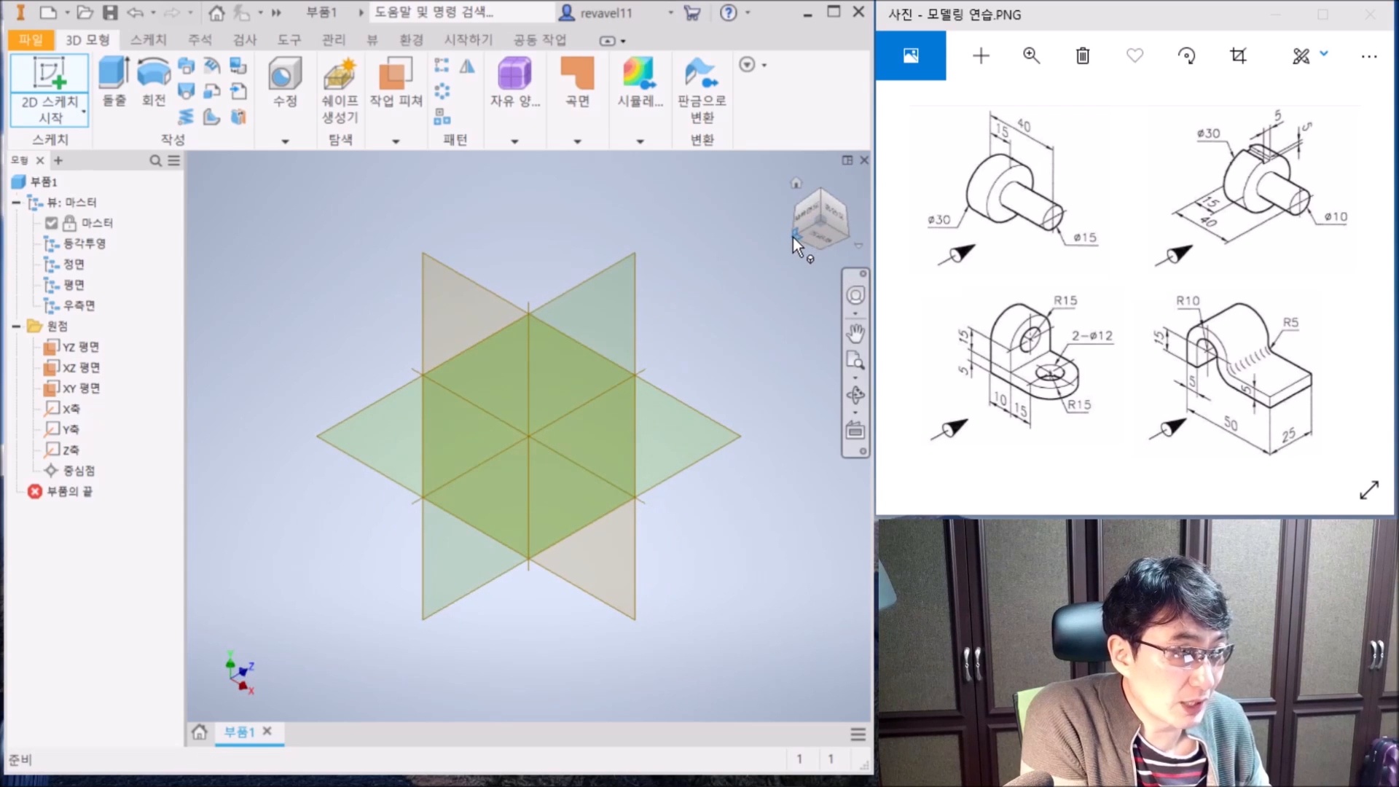
pyautogui.click(793, 237)
pyautogui.click(829, 229)
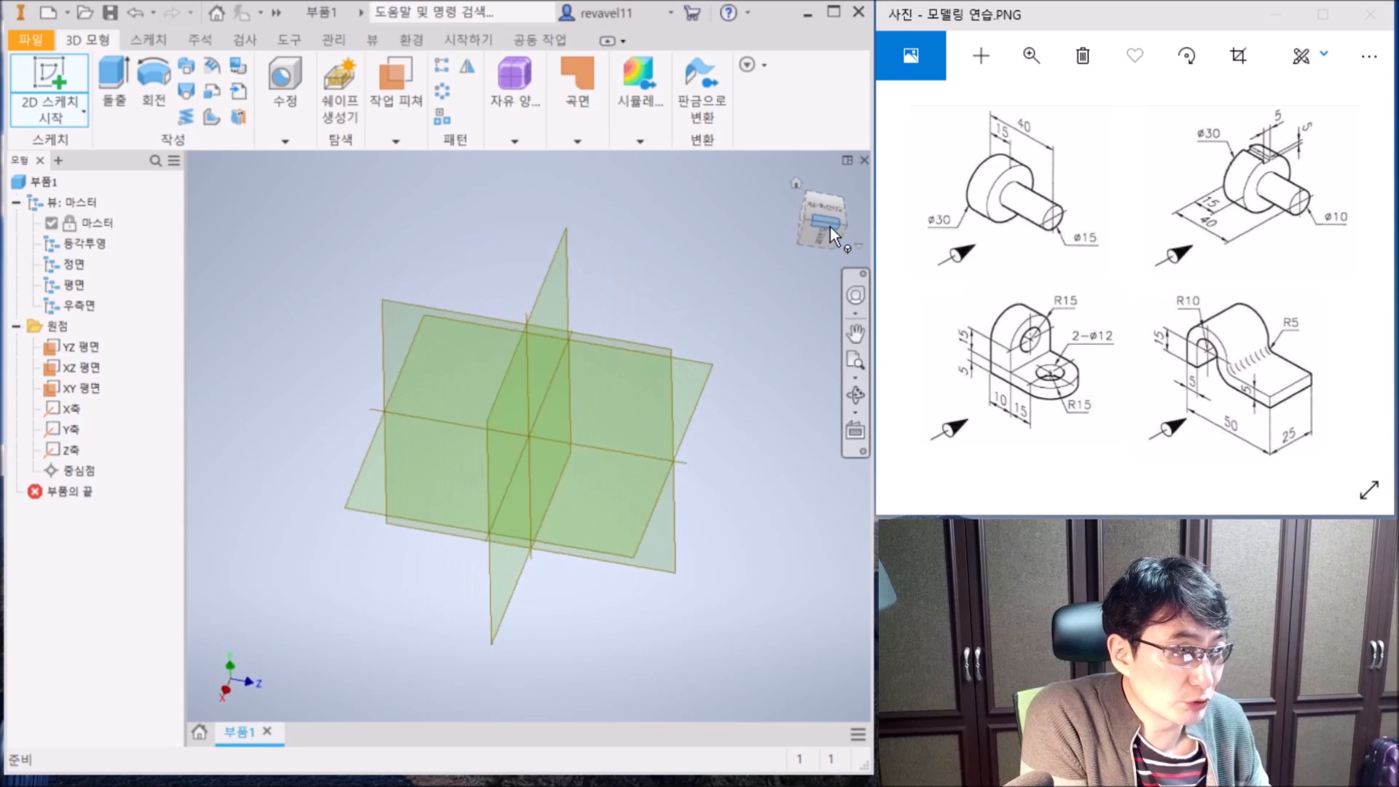
pyautogui.click(824, 205)
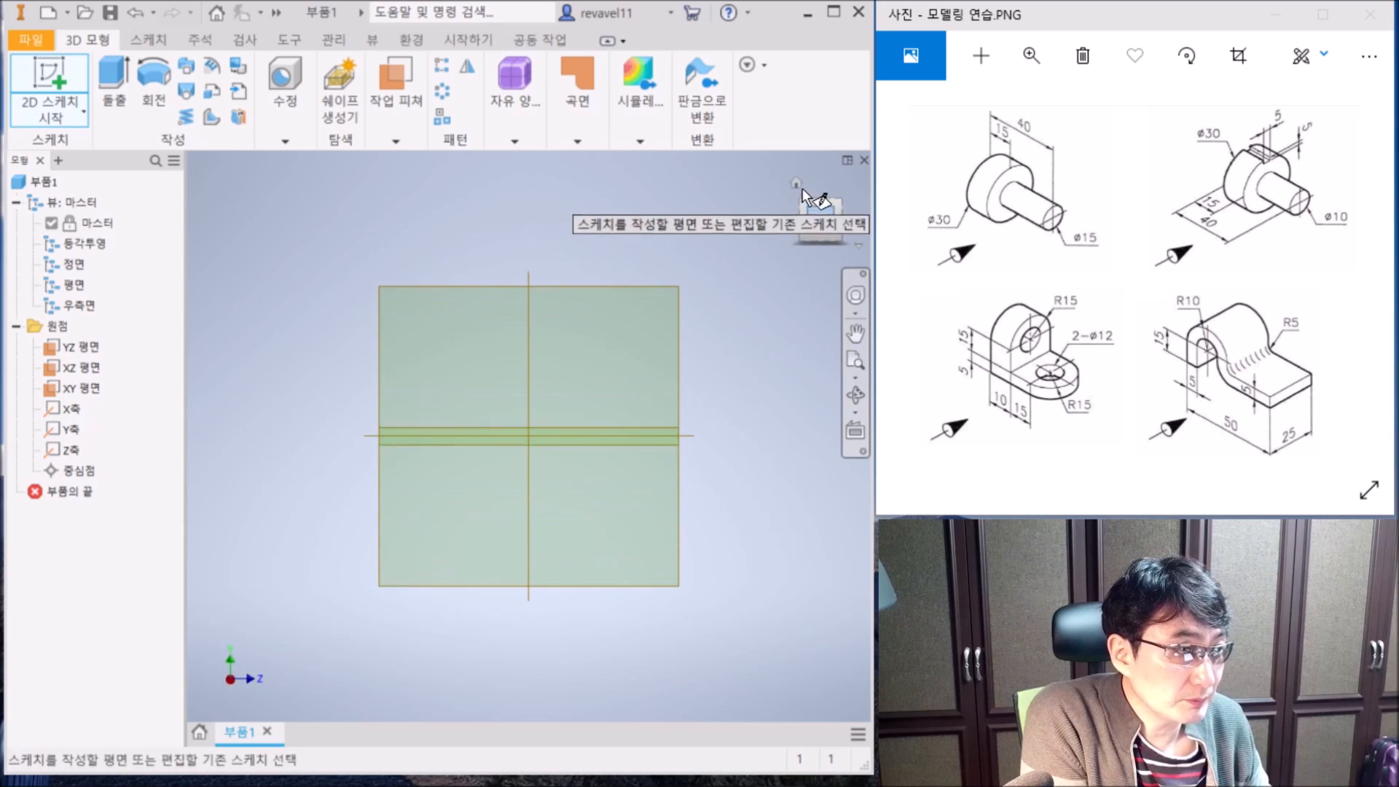
pyautogui.click(797, 184)
pyautogui.press('s')
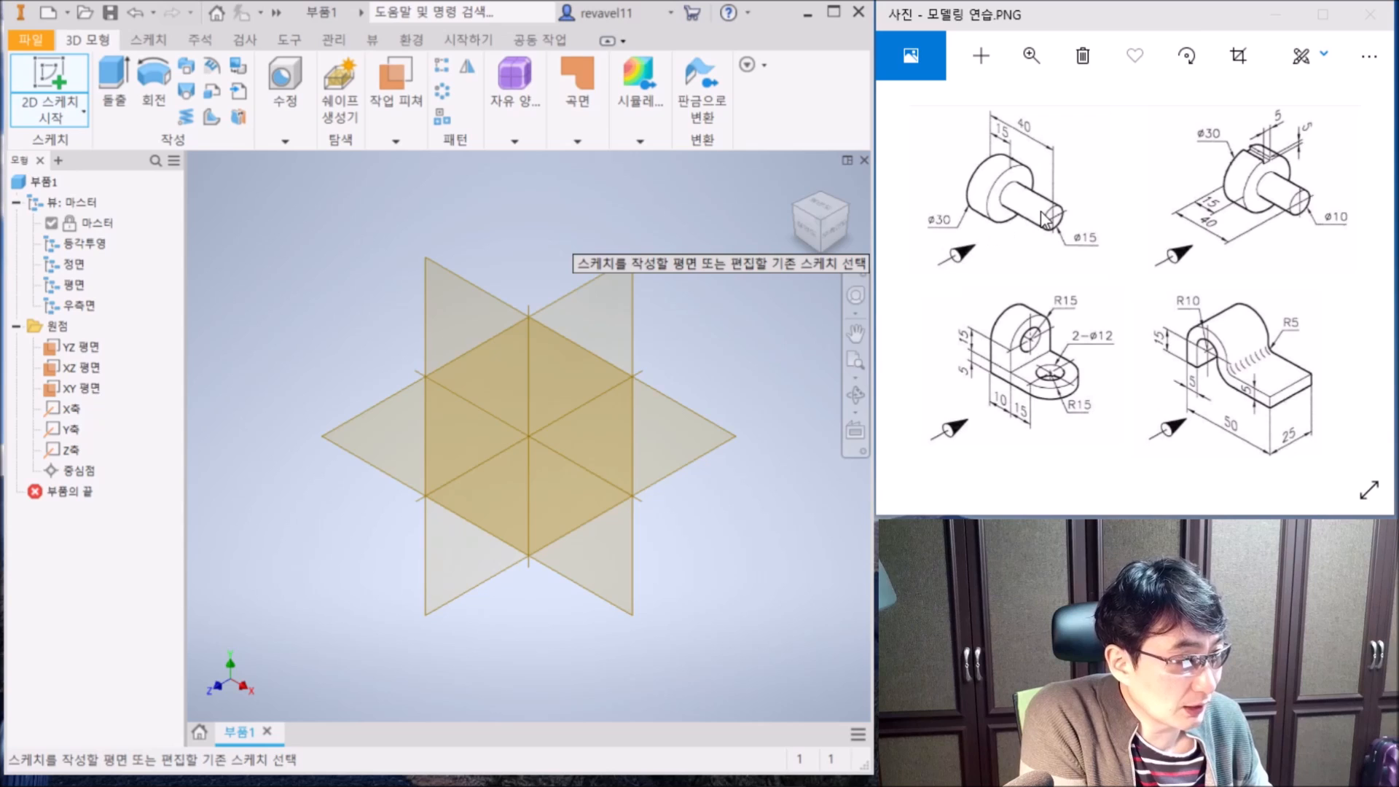
pyautogui.click(592, 317)
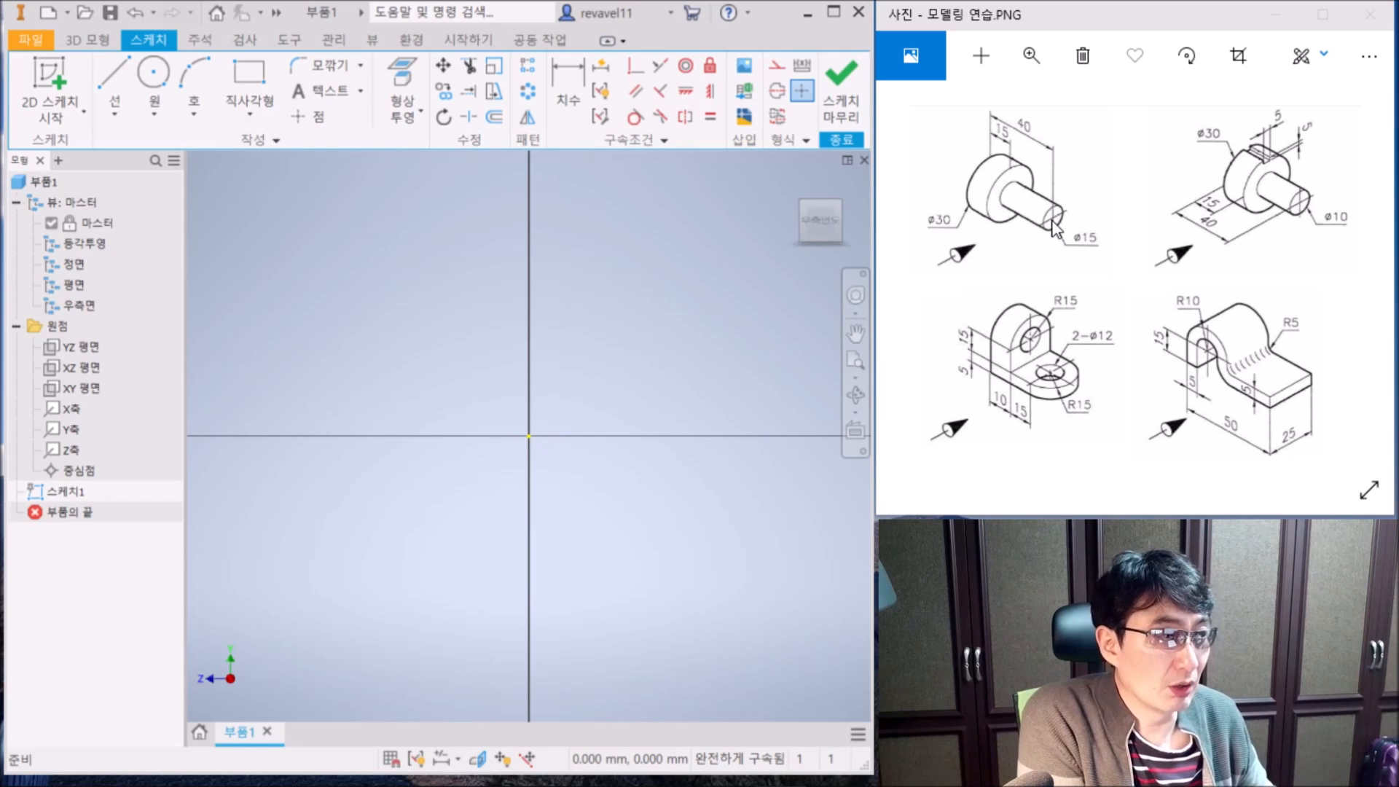
# - Draw a circle 30 mm in diameter centred on the origin and finish the sketch
pyautogui.click(154, 71)
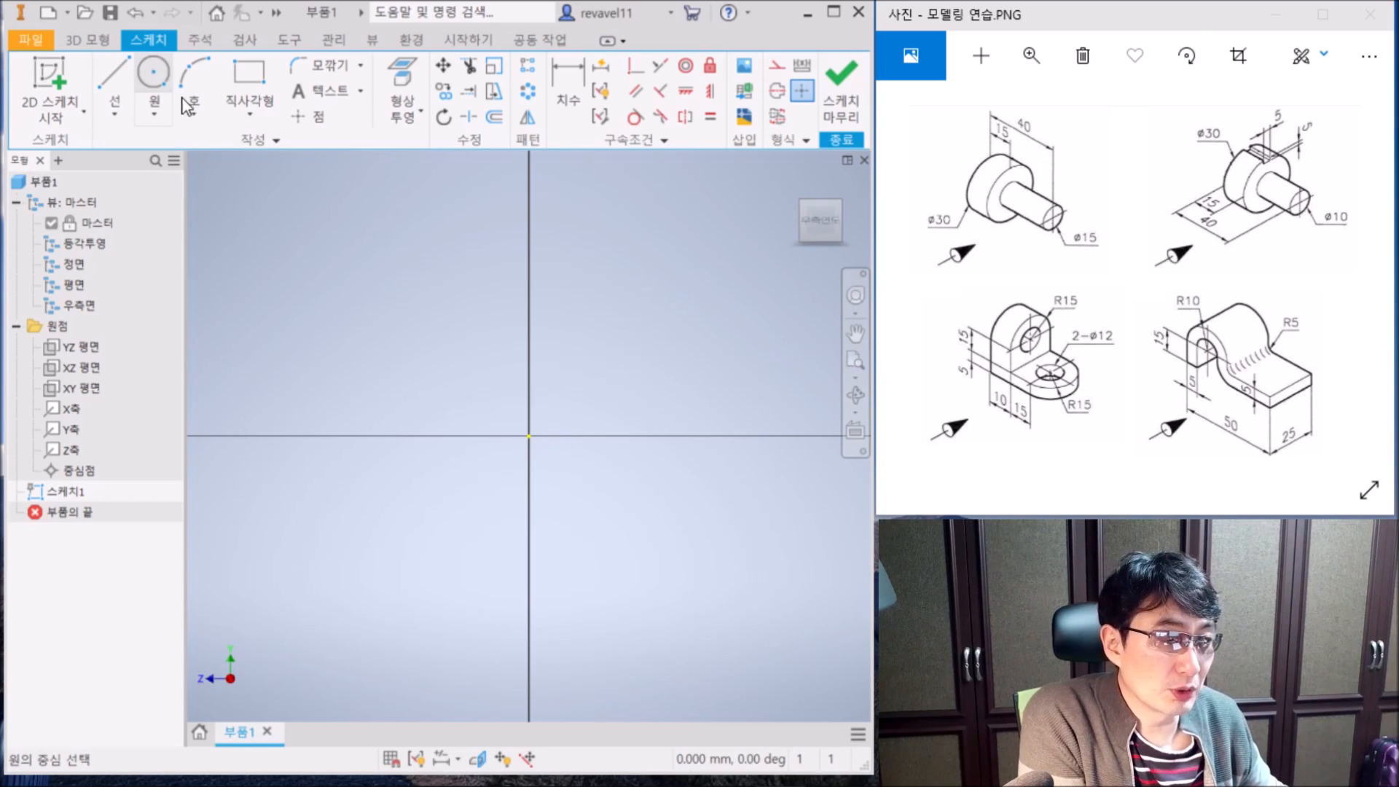
pyautogui.click(529, 436)
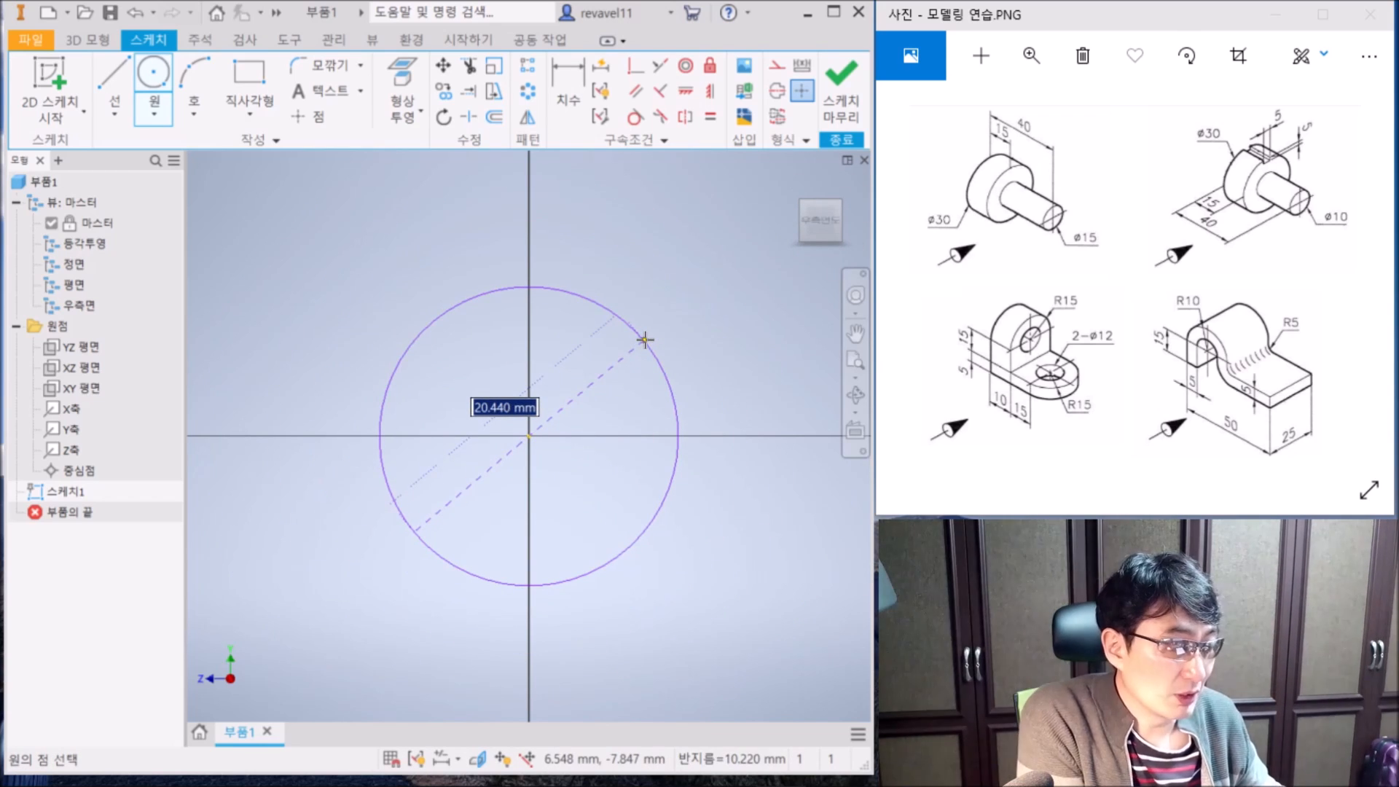
pyautogui.write('30')
pyautogui.press('Return')
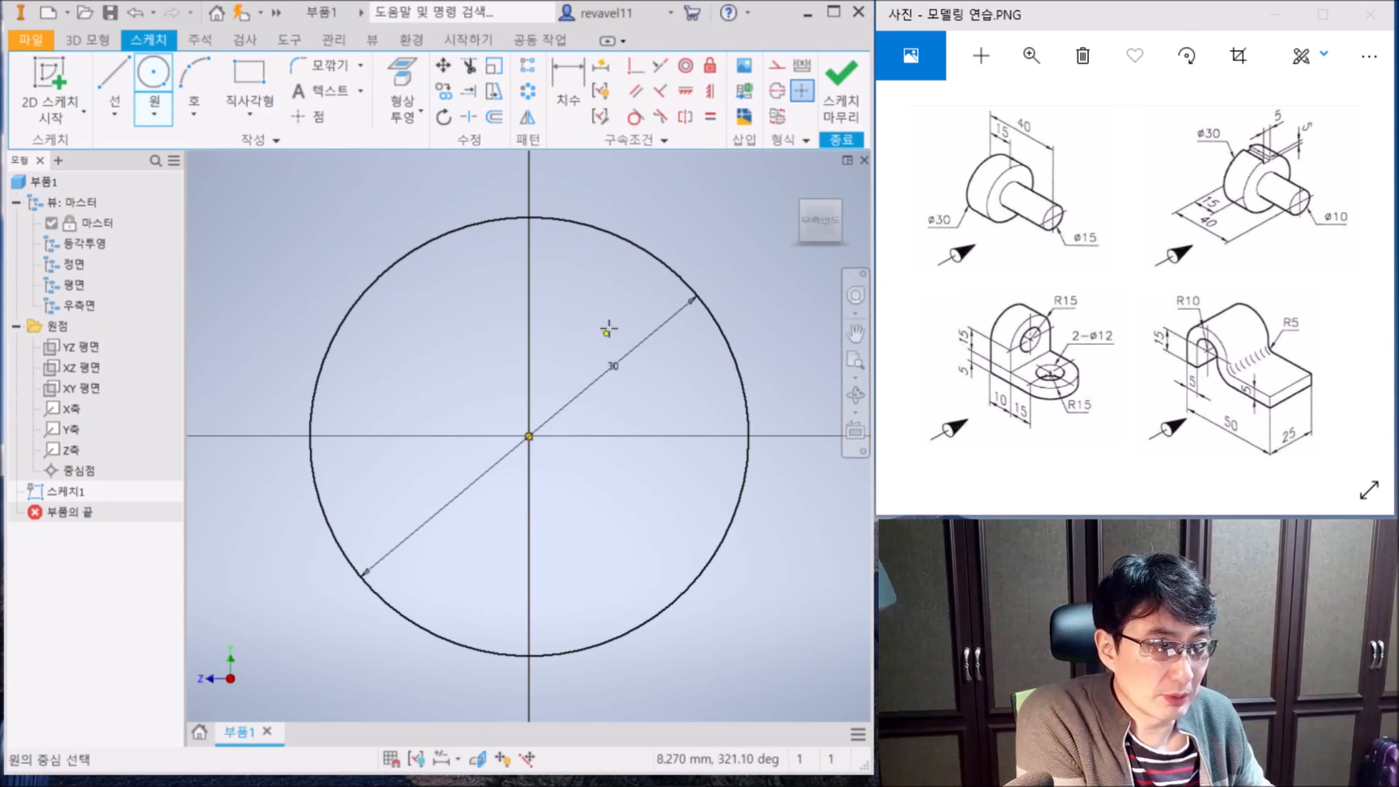
pyautogui.click(844, 102)
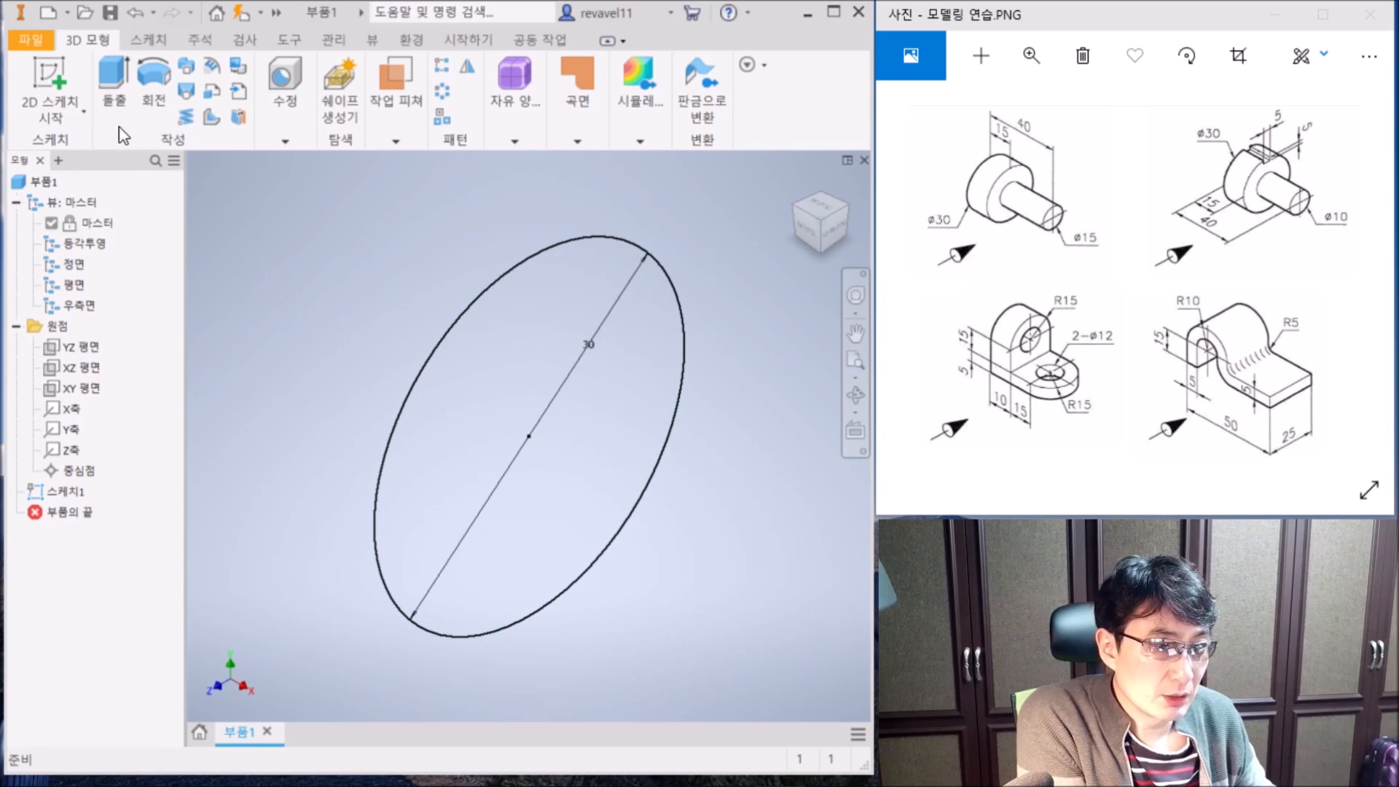
# - Extrude the circle profile 15 mm to form the large disc of the part
pyautogui.click(107, 91)
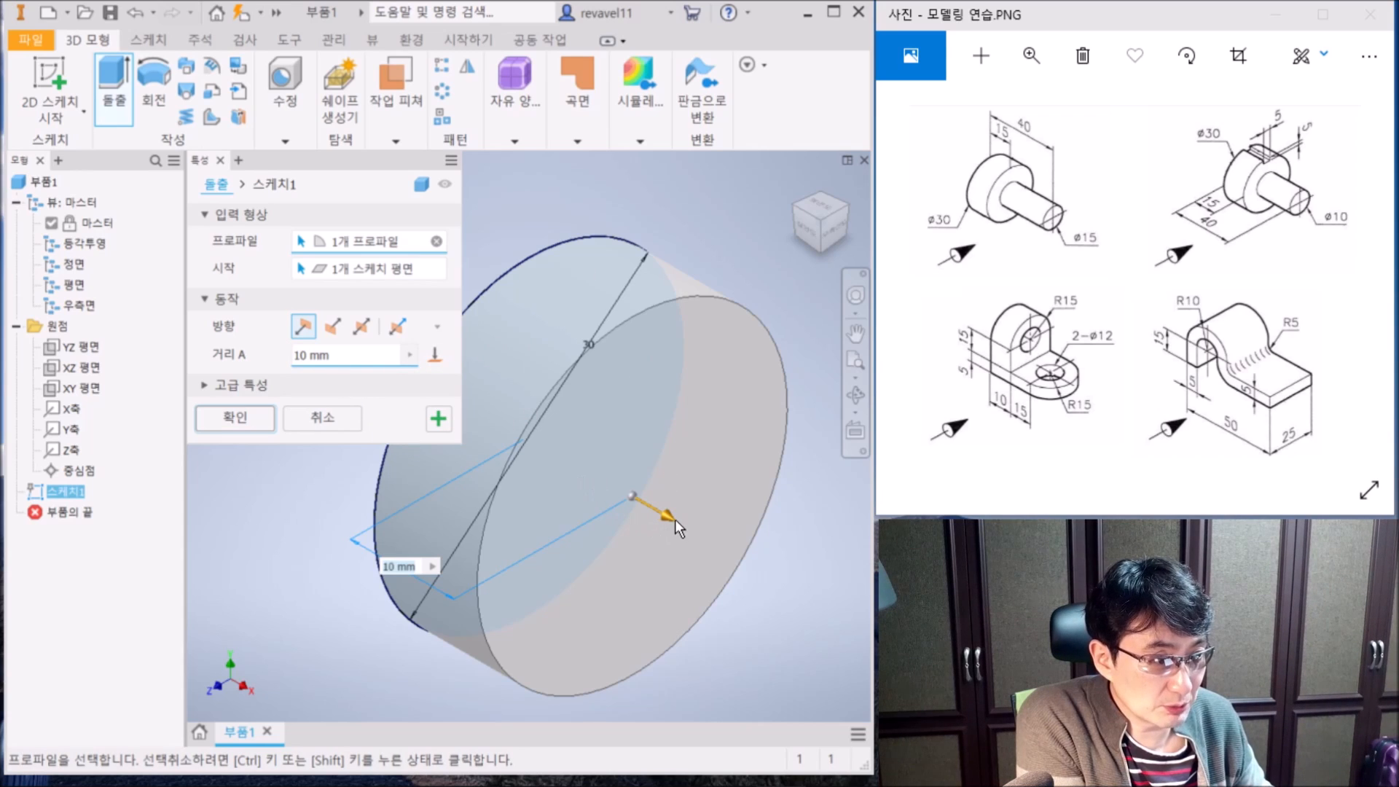
pyautogui.moveTo(669, 514); pyautogui.dragTo(727, 548)
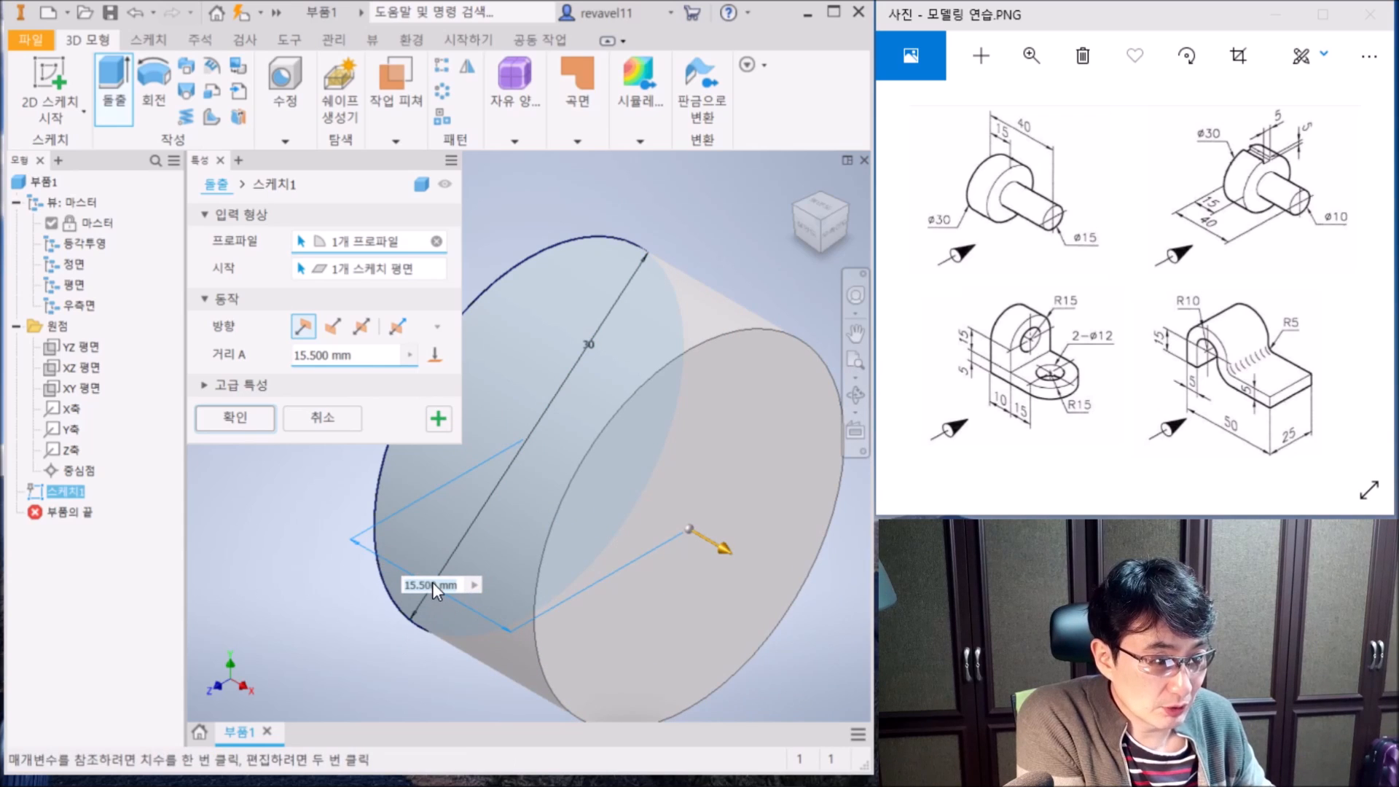
pyautogui.click(369, 356)
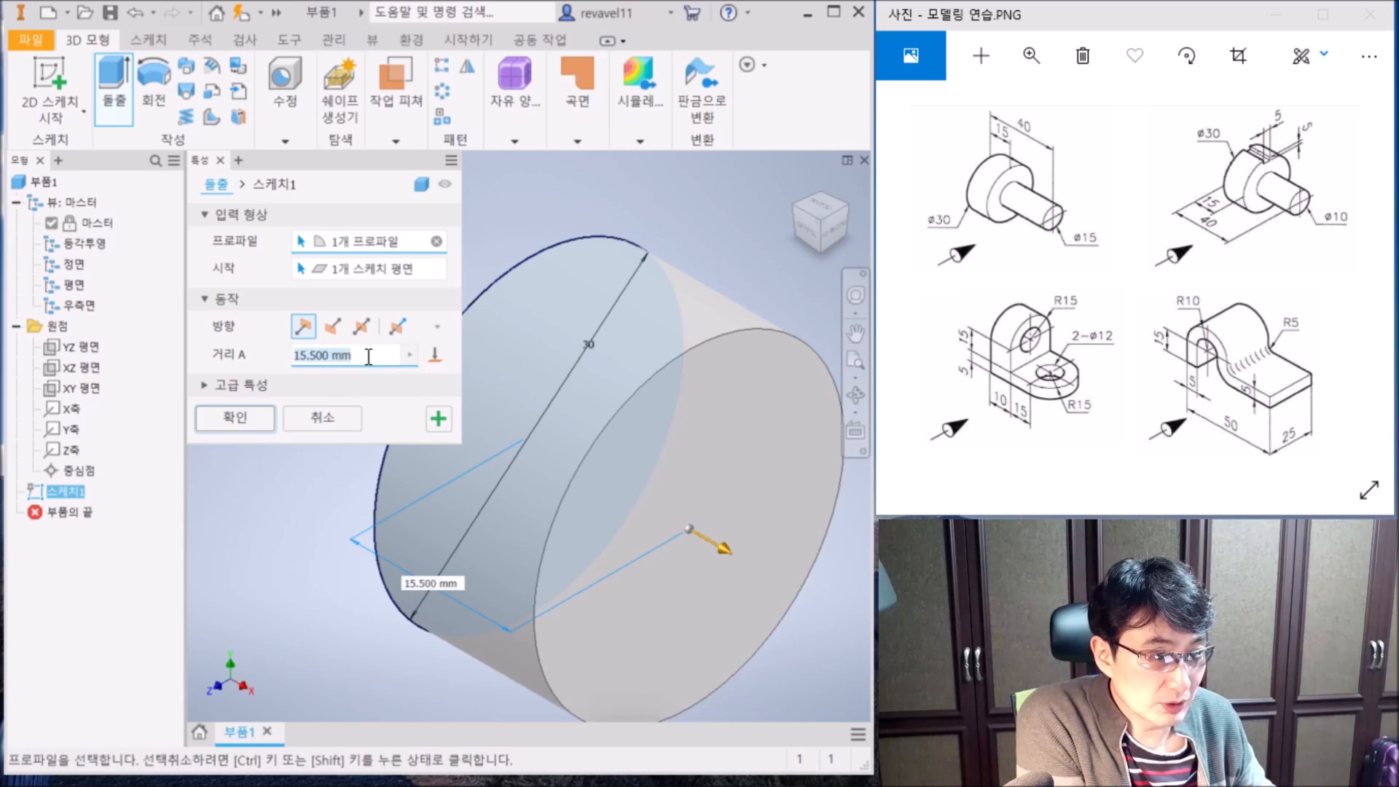
pyautogui.write('15')
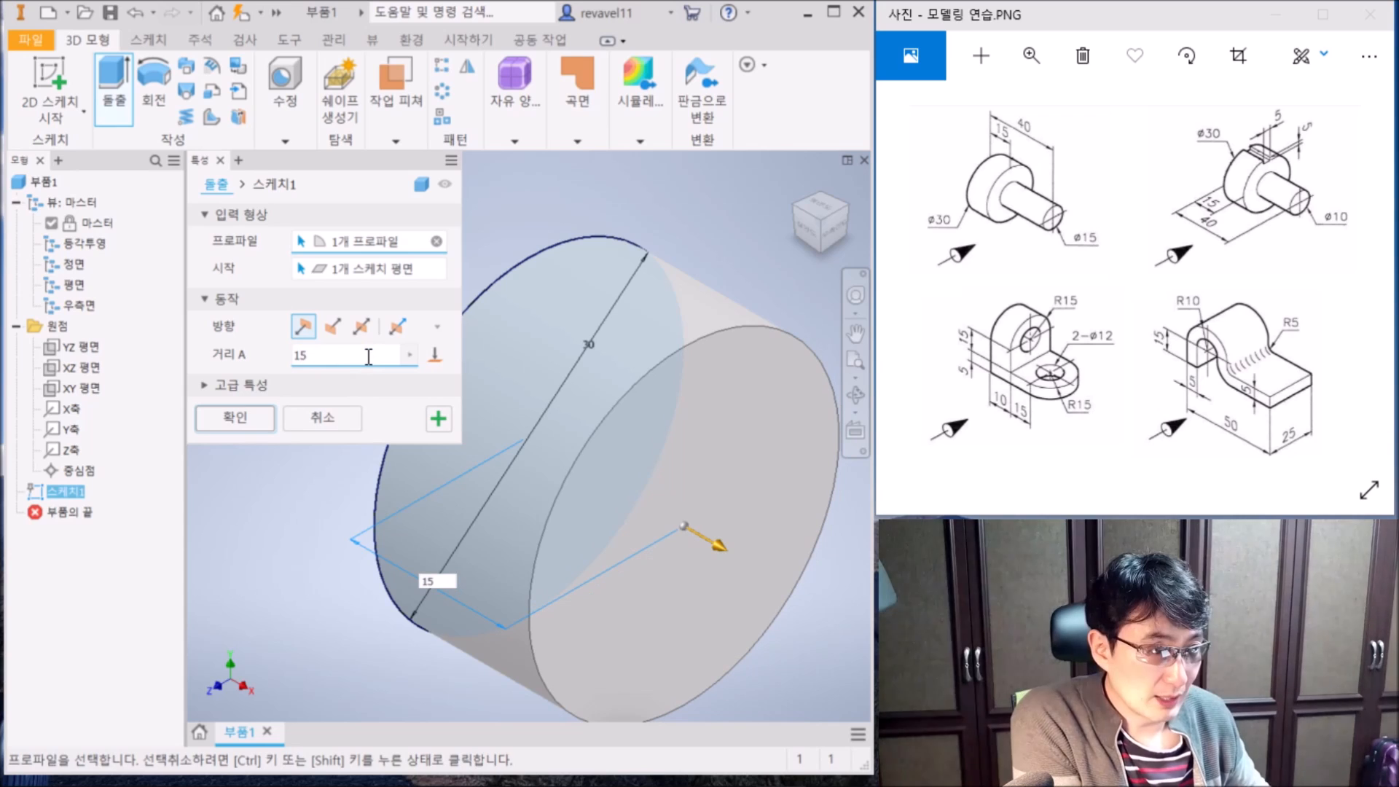
pyautogui.write('+')
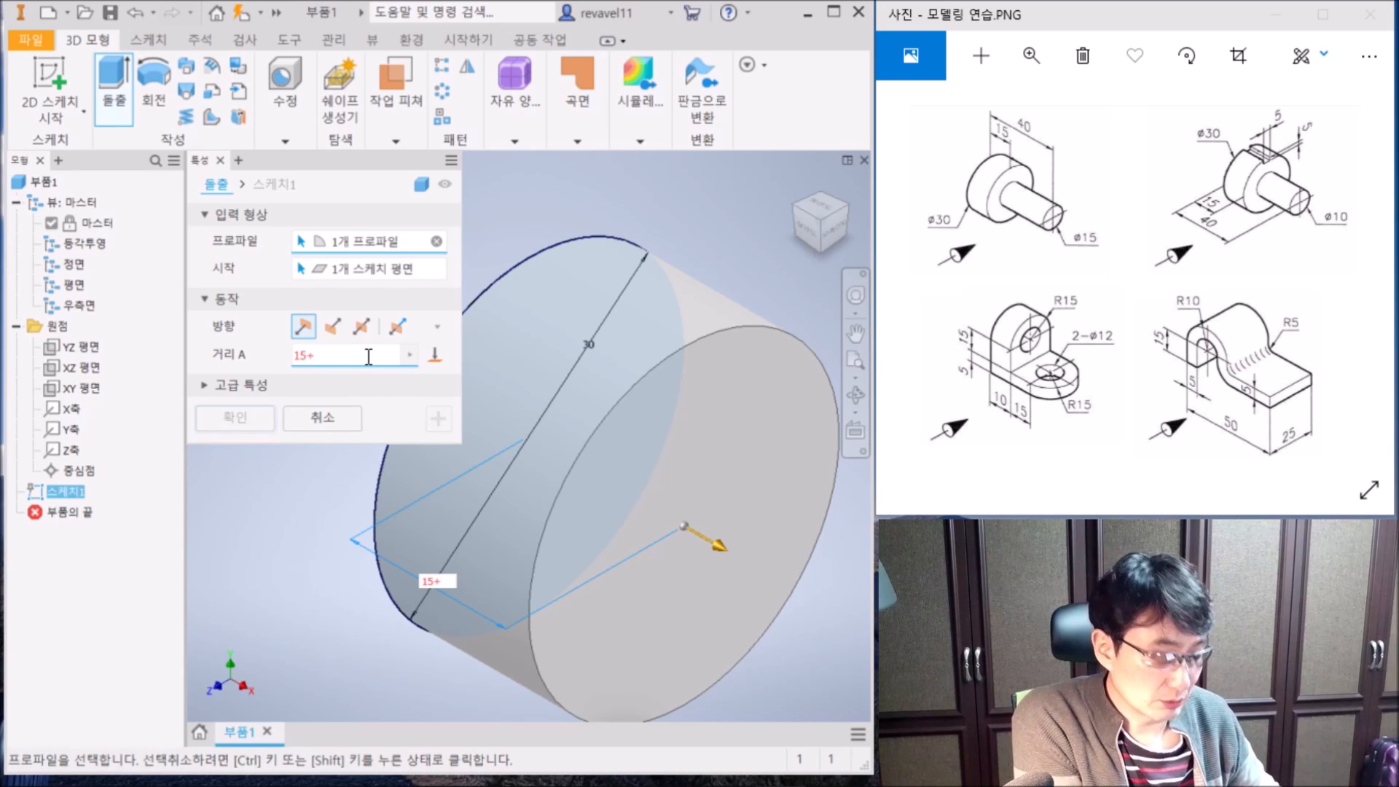
pyautogui.write('0')
pyautogui.press('Return')
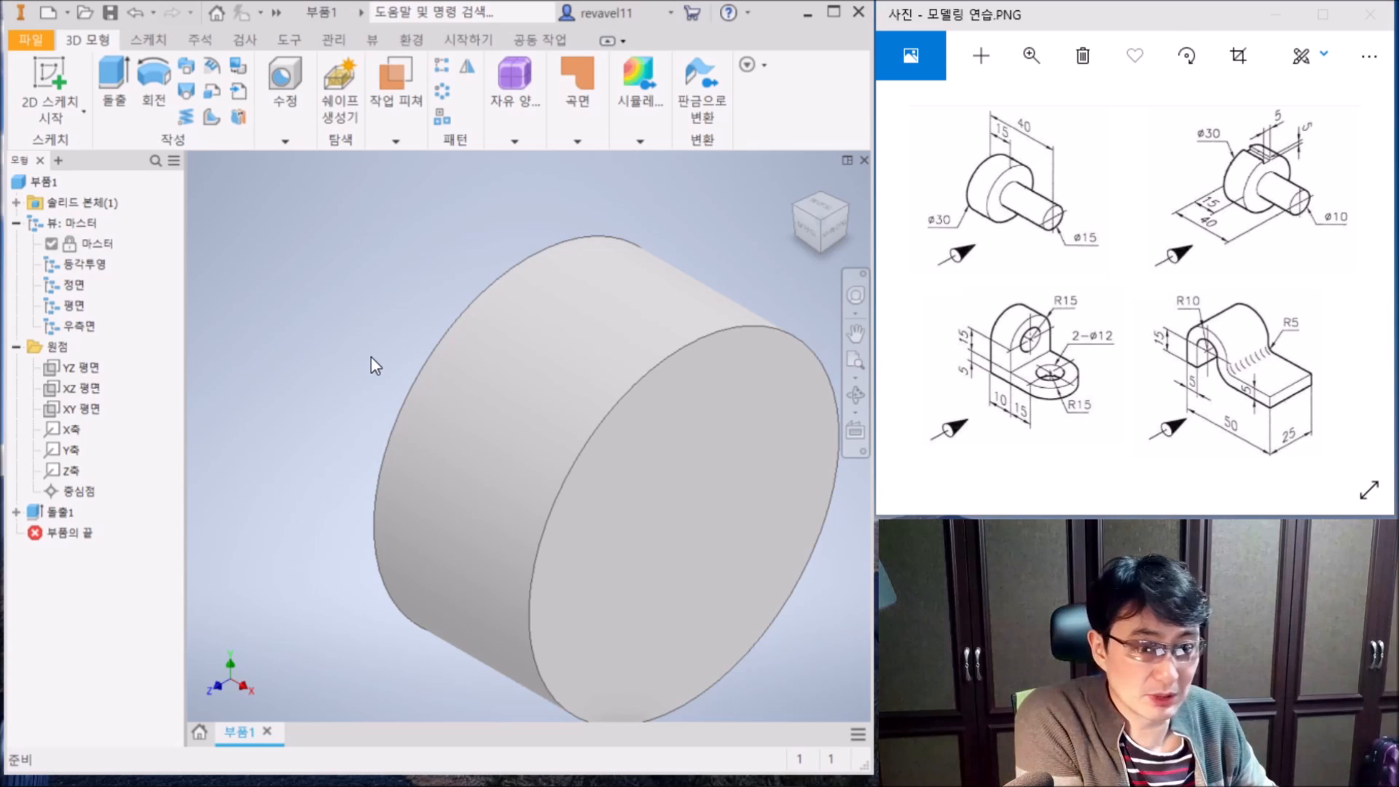
# - Start a new 2D sketch on the flat end face of the 30 mm disc
pyautogui.click(819, 221)
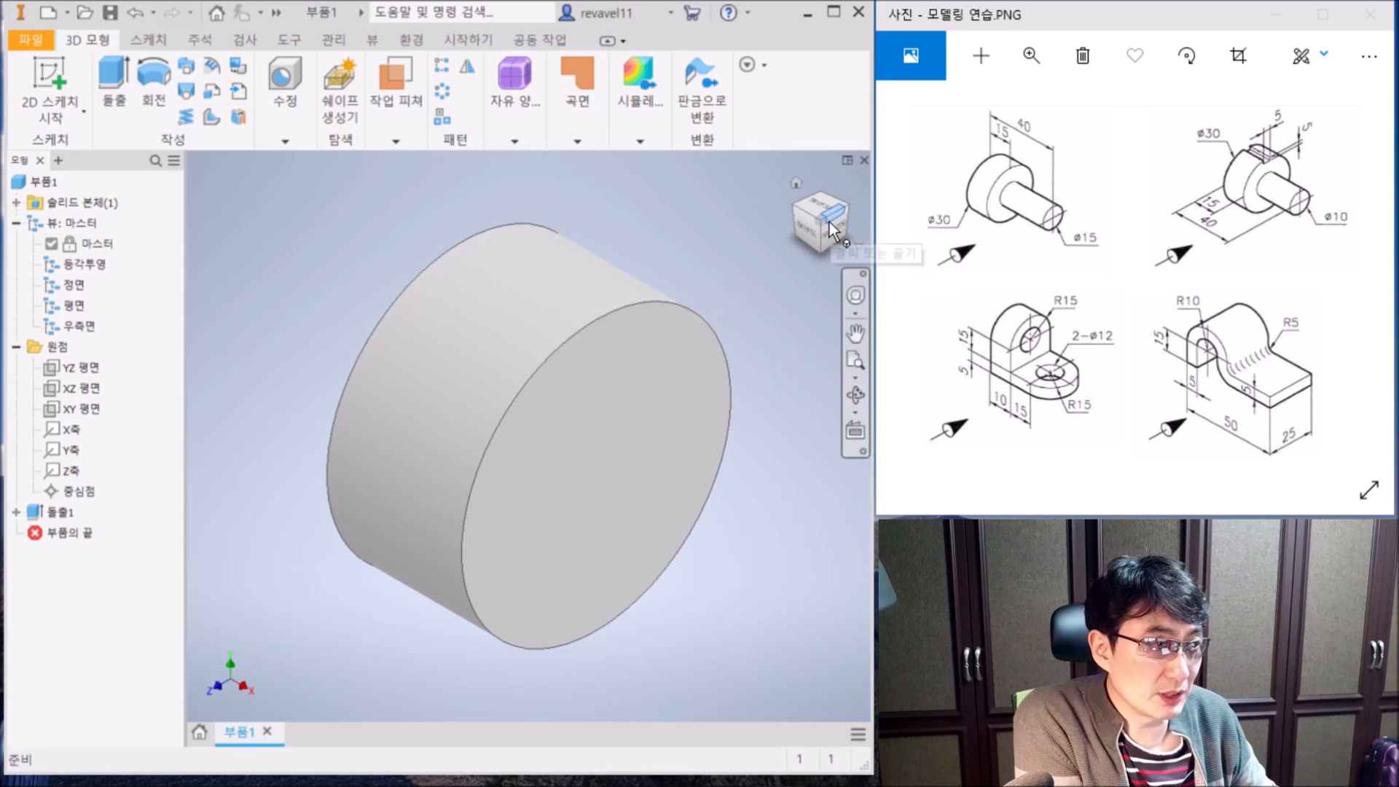
pyautogui.click(832, 231)
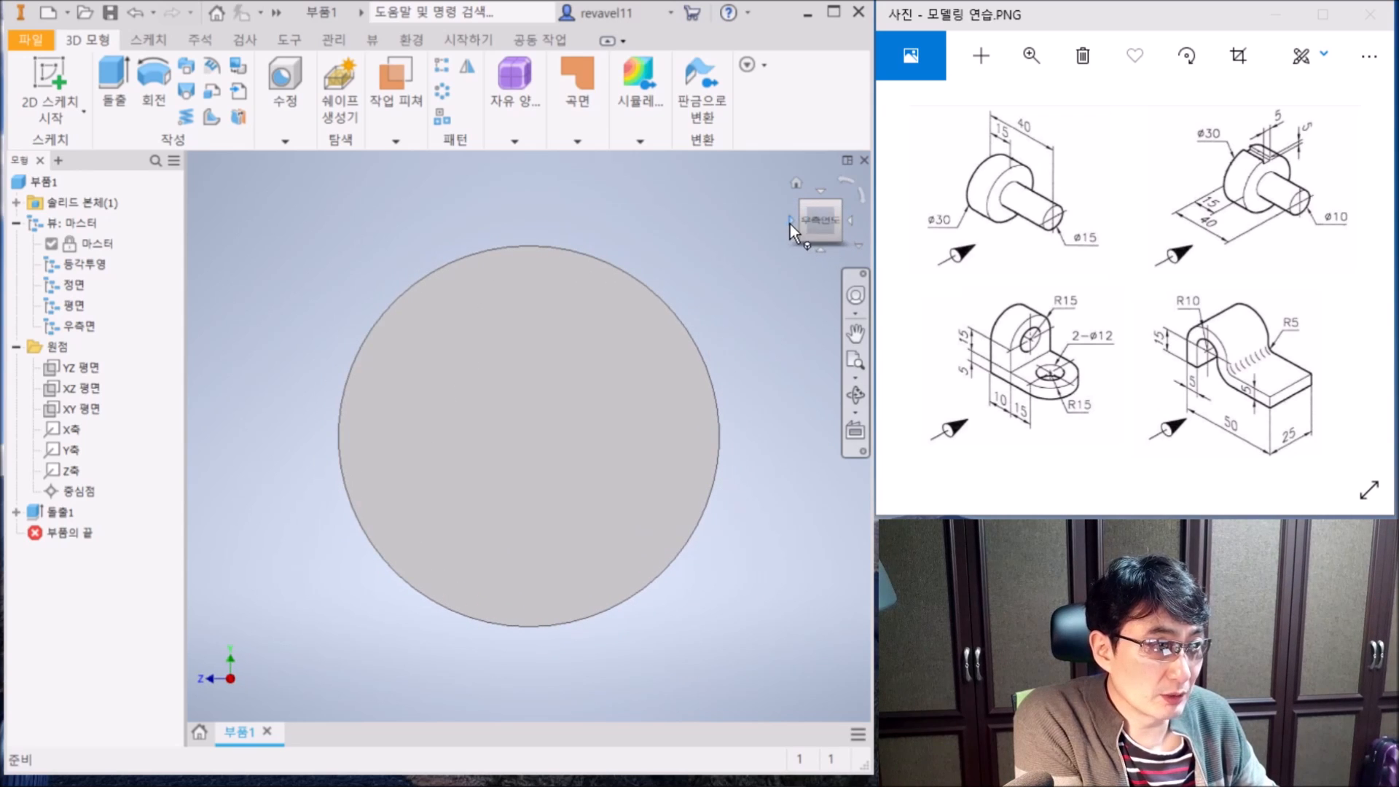
pyautogui.click(791, 221)
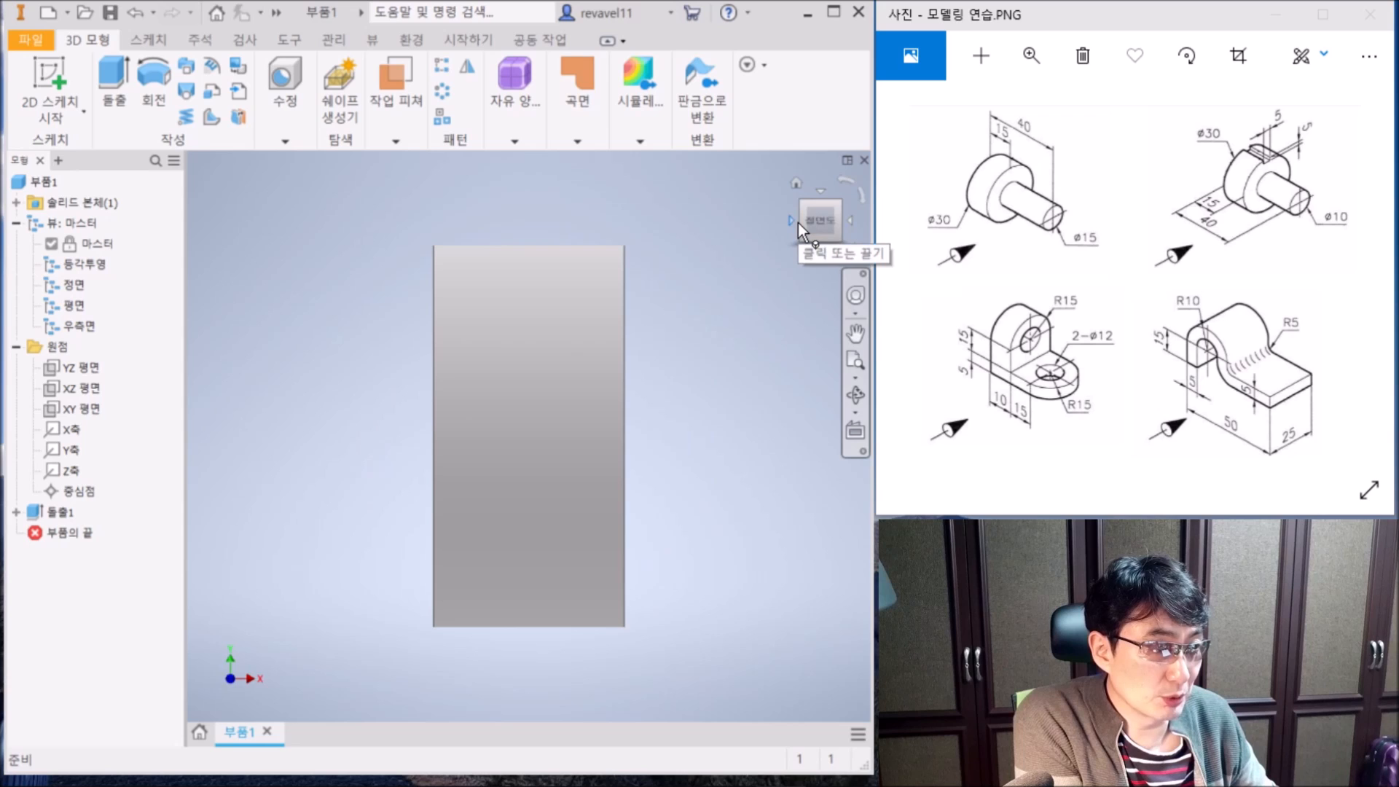
pyautogui.click(842, 204)
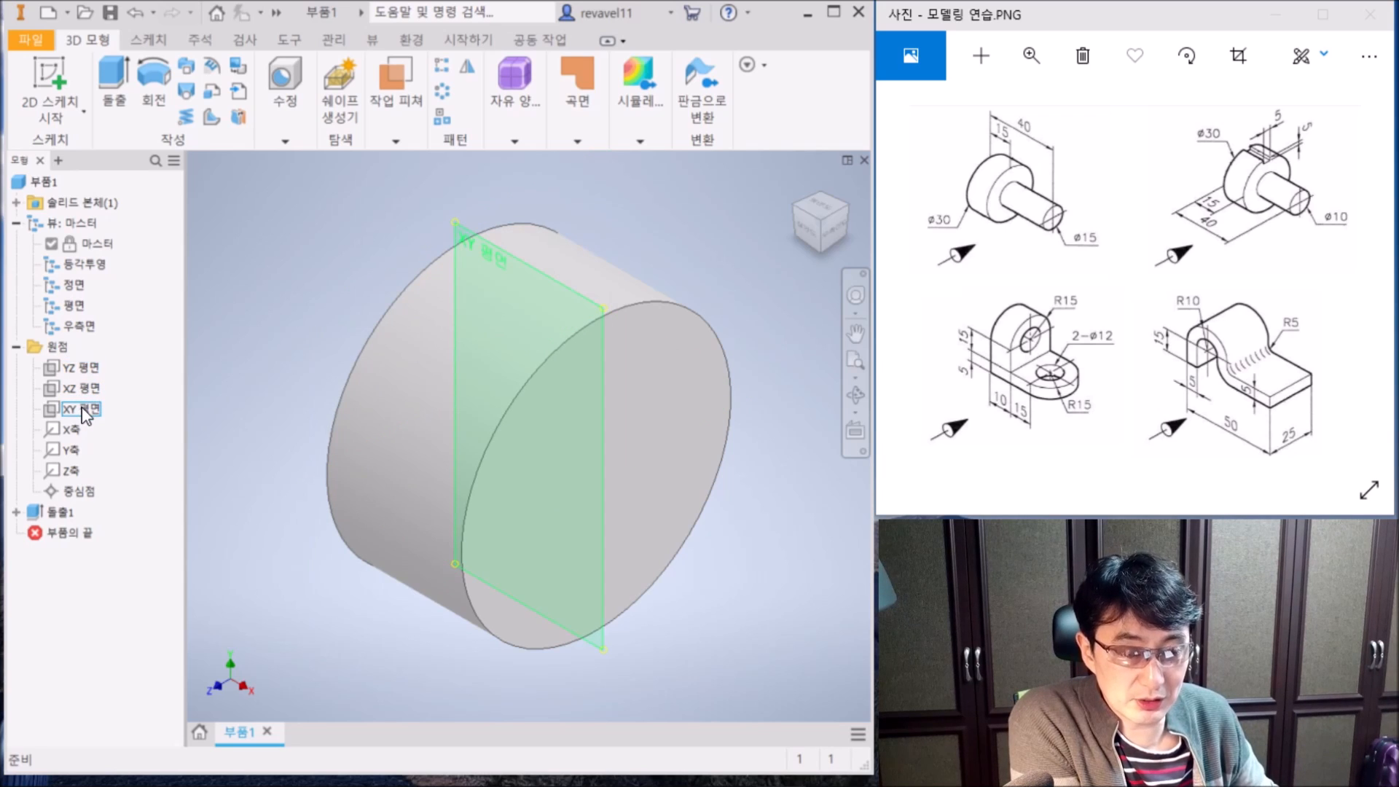
pyautogui.click(637, 397)
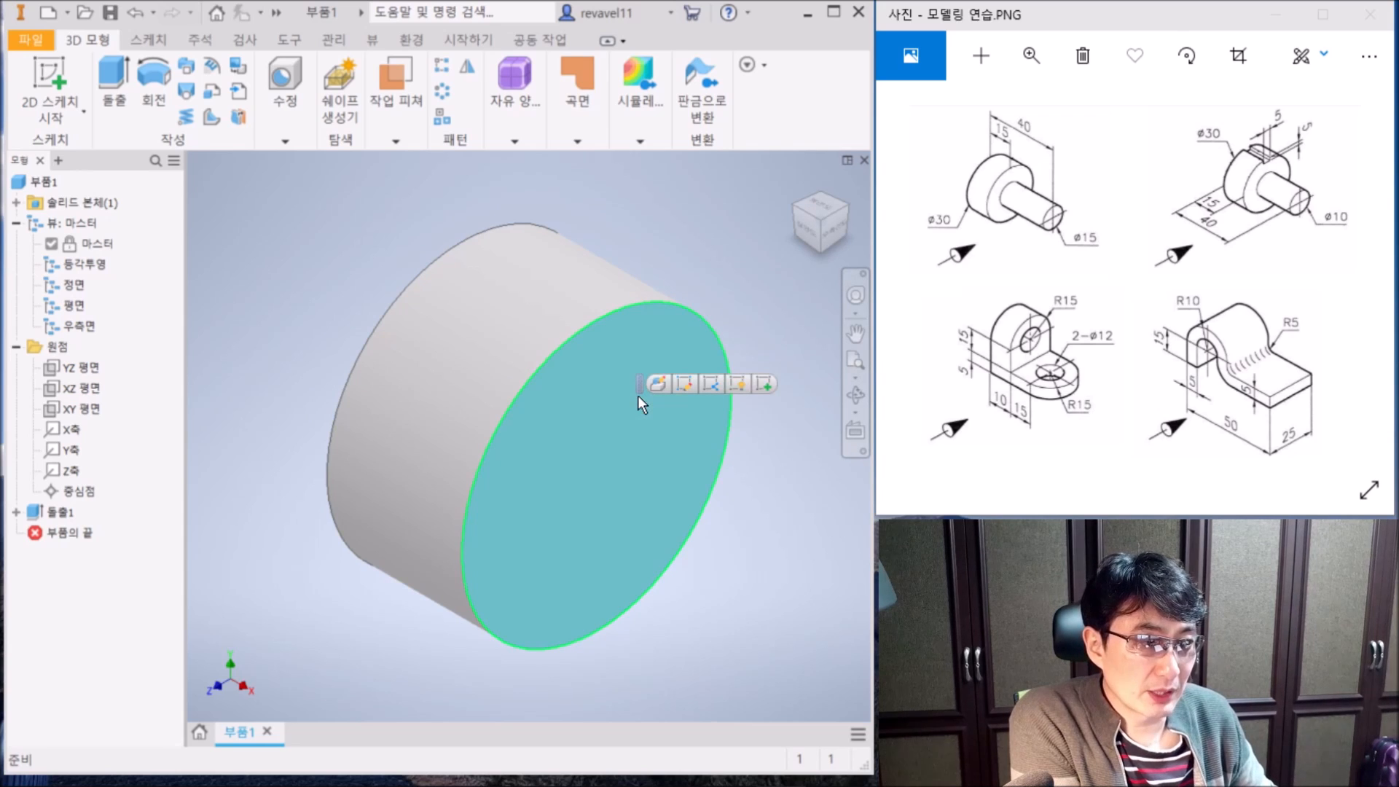
pyautogui.rightClick(619, 436)
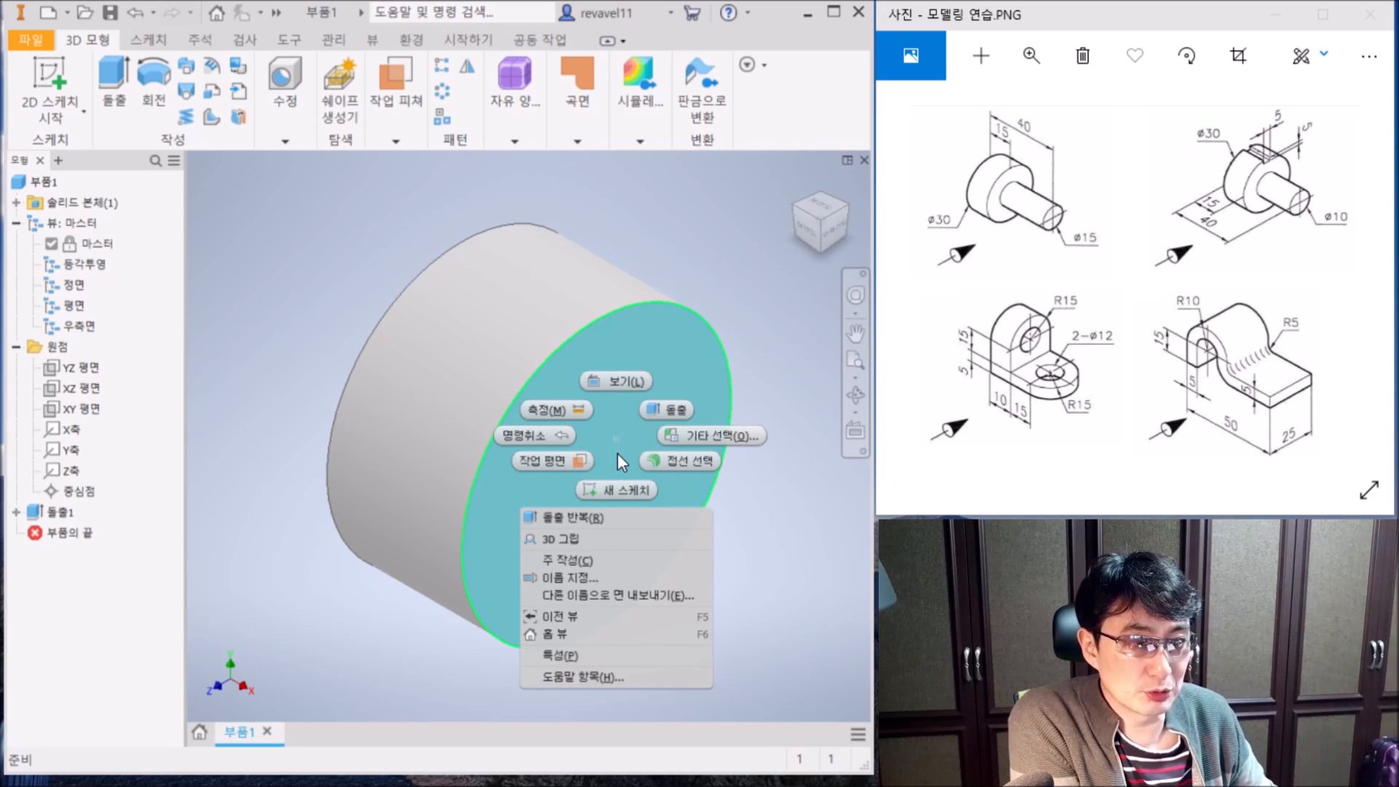
pyautogui.click(625, 490)
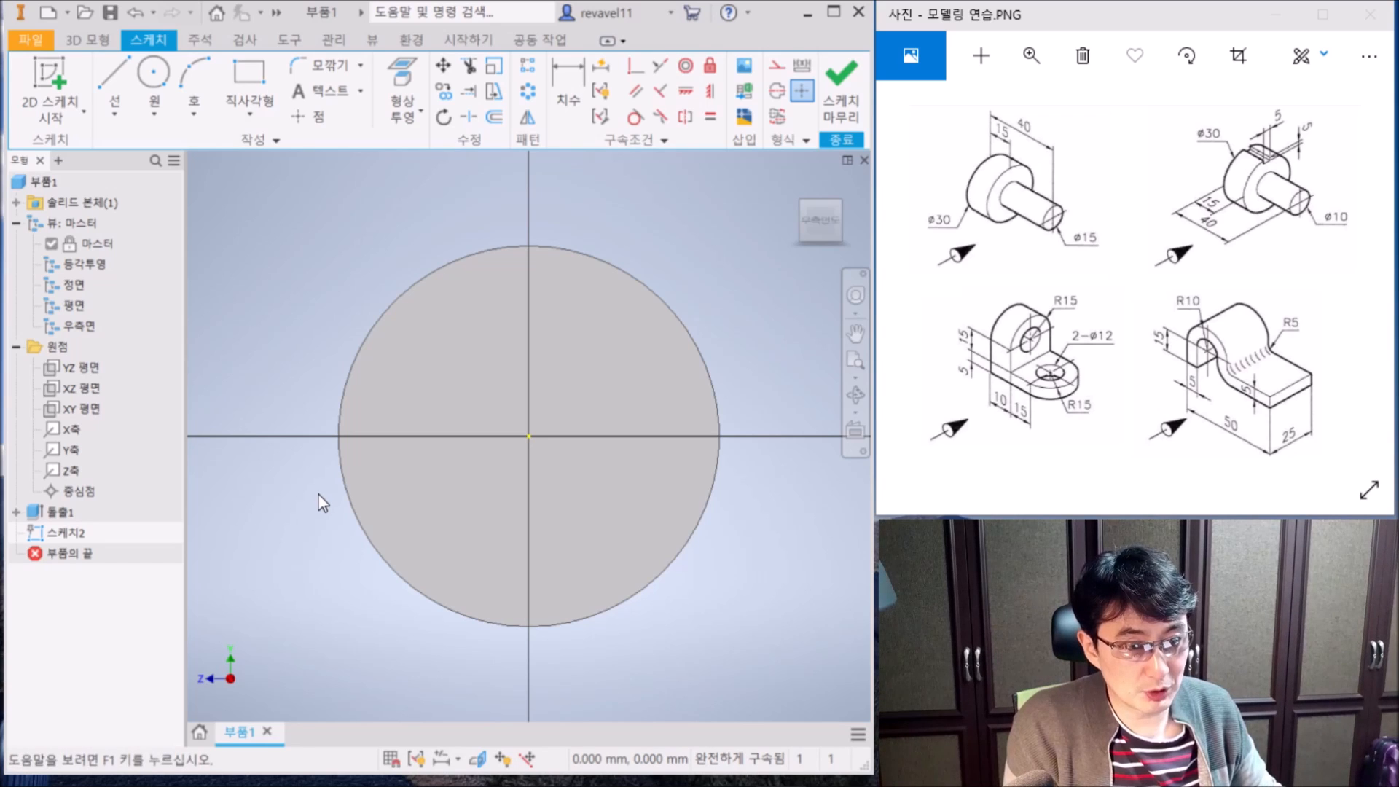
# - Draw a circle 15 mm in diameter centred on the disc's end face and finish the sketch
pyautogui.keyDown('shift'); pyautogui.moveTo(315, 490); pyautogui.dragTo(395, 497, button='middle'); pyautogui.keyUp('shift')
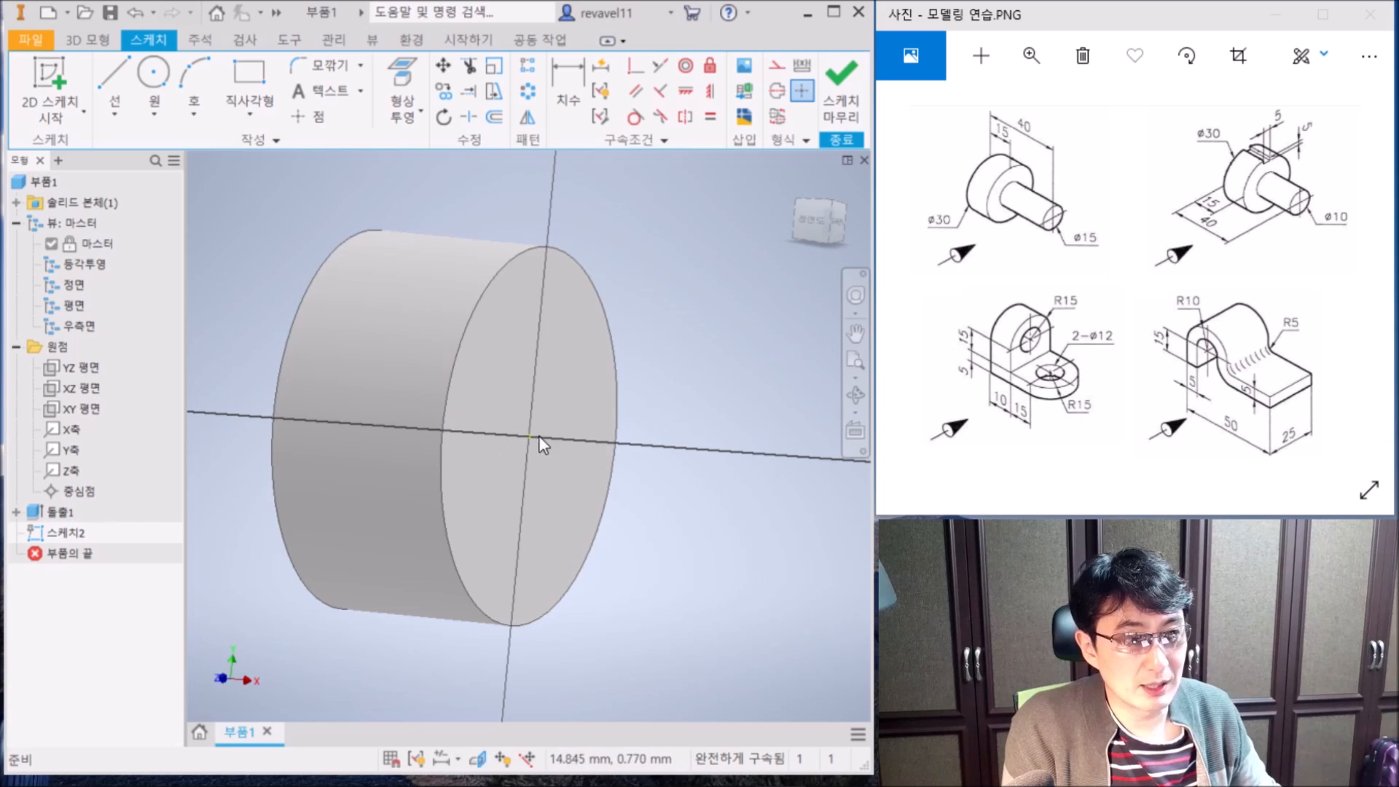
pyautogui.click(842, 217)
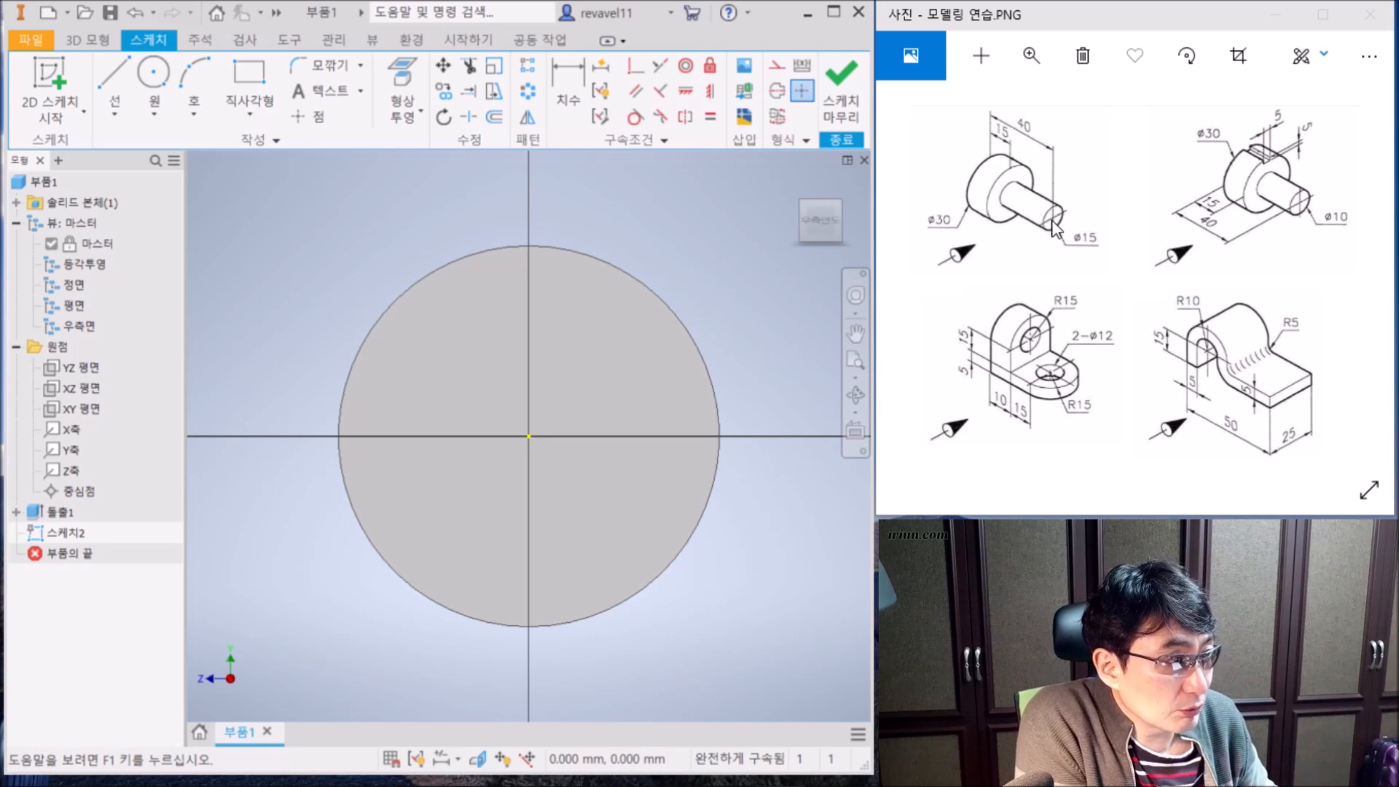
pyautogui.click(153, 76)
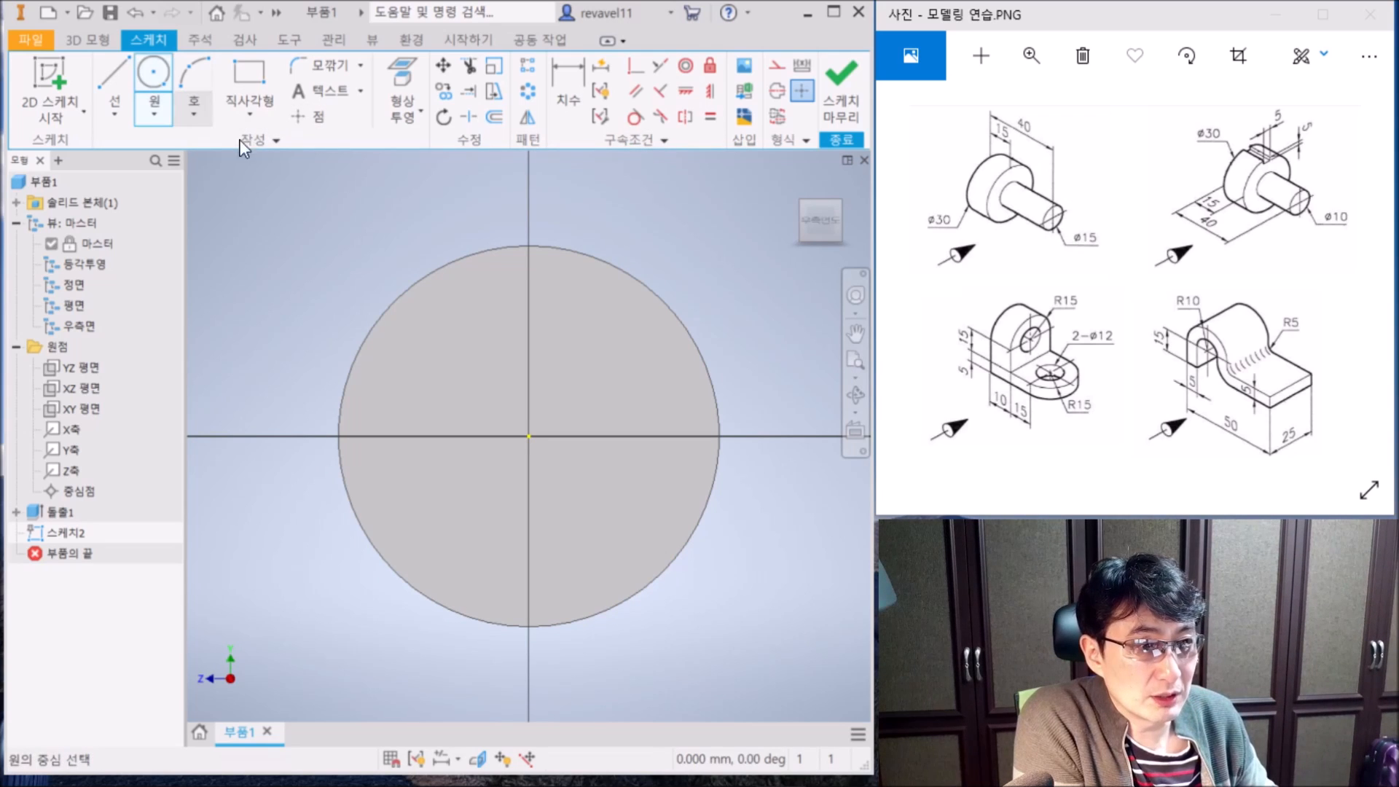
pyautogui.click(528, 437)
pyautogui.write('15')
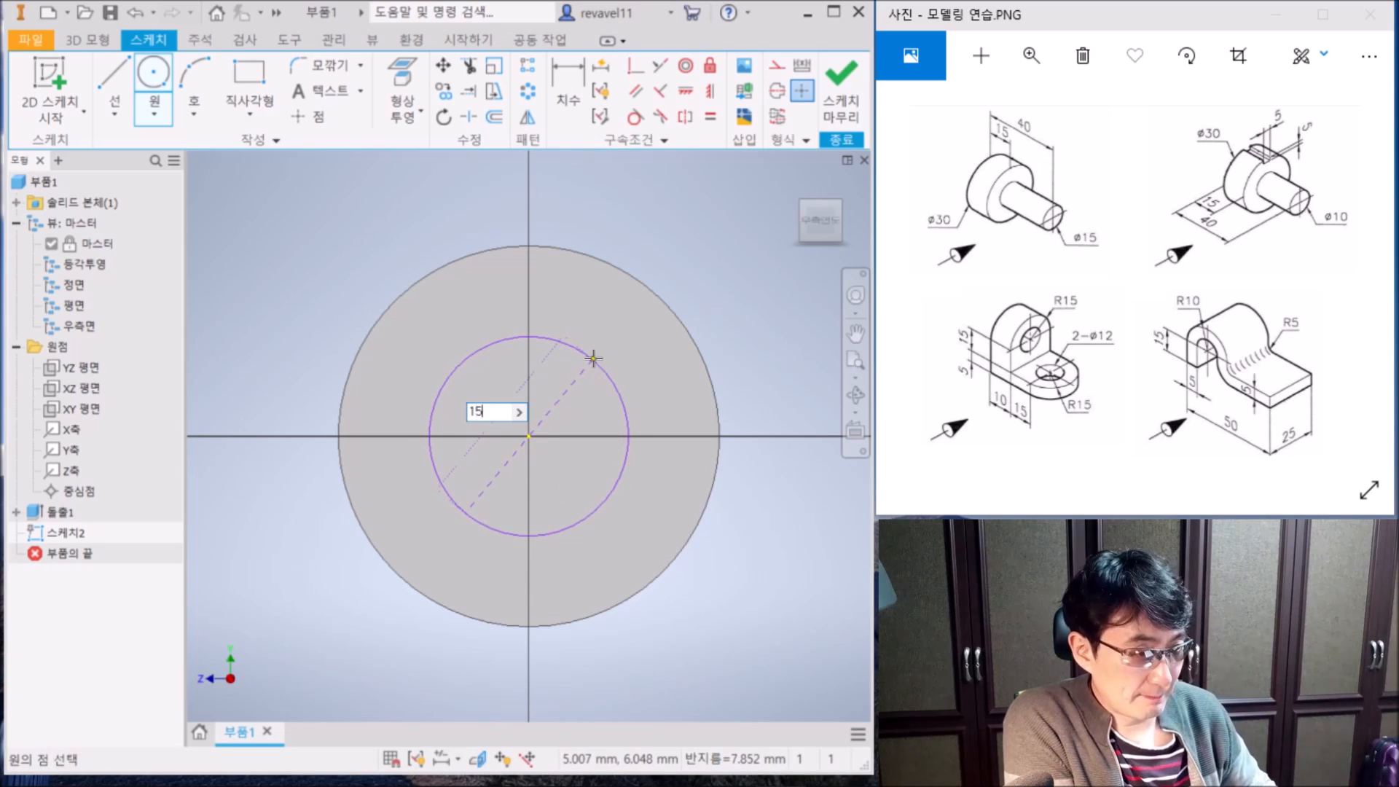
pyautogui.press('Return')
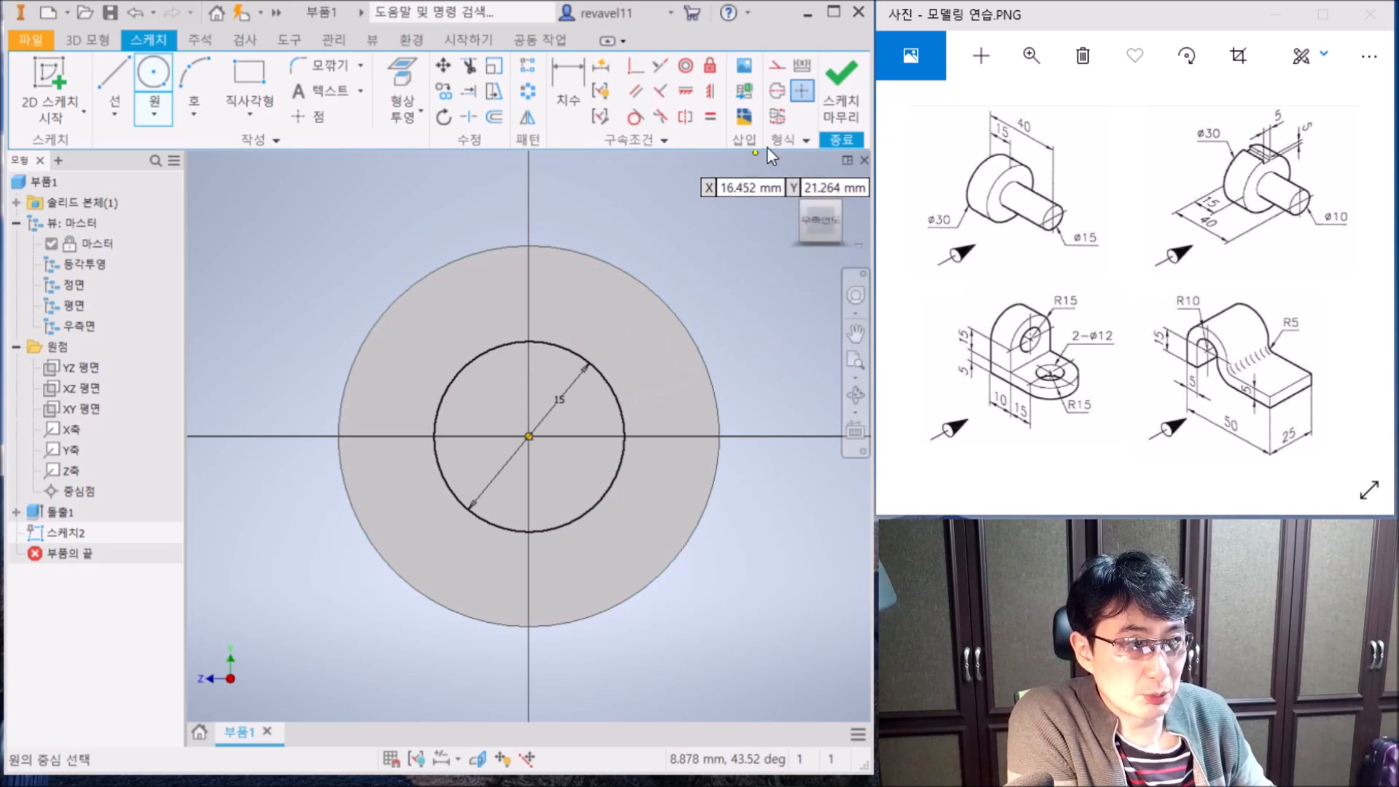
pyautogui.click(831, 108)
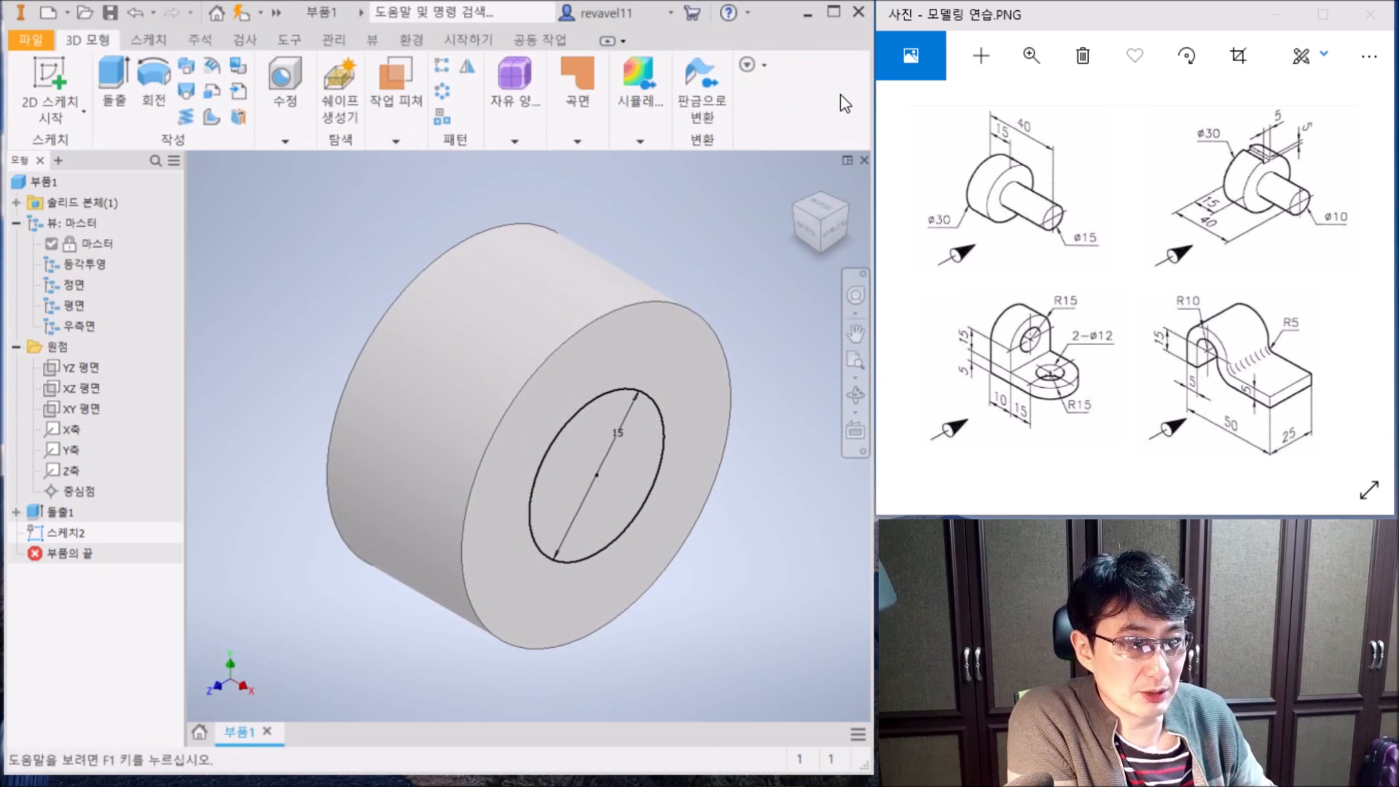
# - Extrude the 15 mm circle outward from the disc by 40-15 mm, joined to the existing body
pyautogui.click(126, 86)
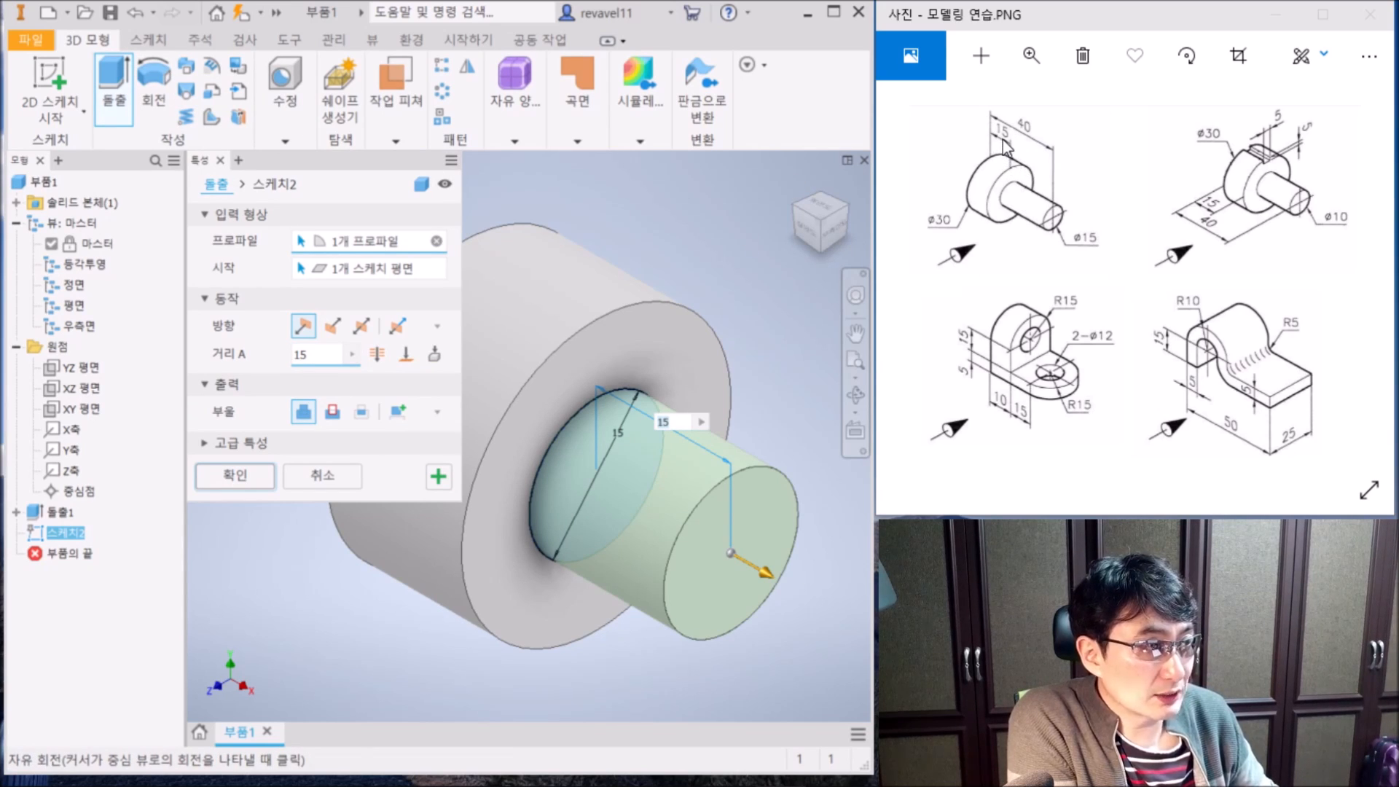
pyautogui.doubleClick(327, 355)
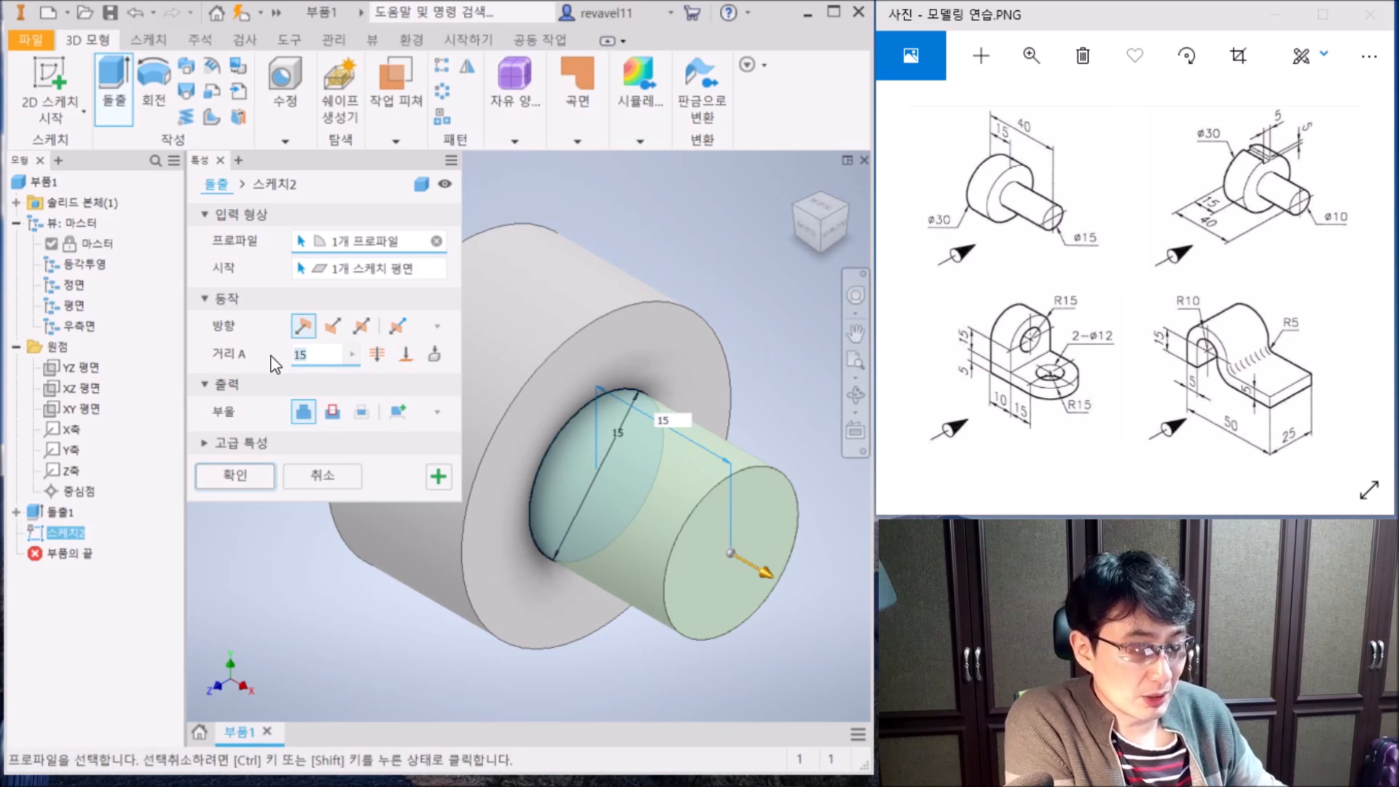
pyautogui.write('40-15')
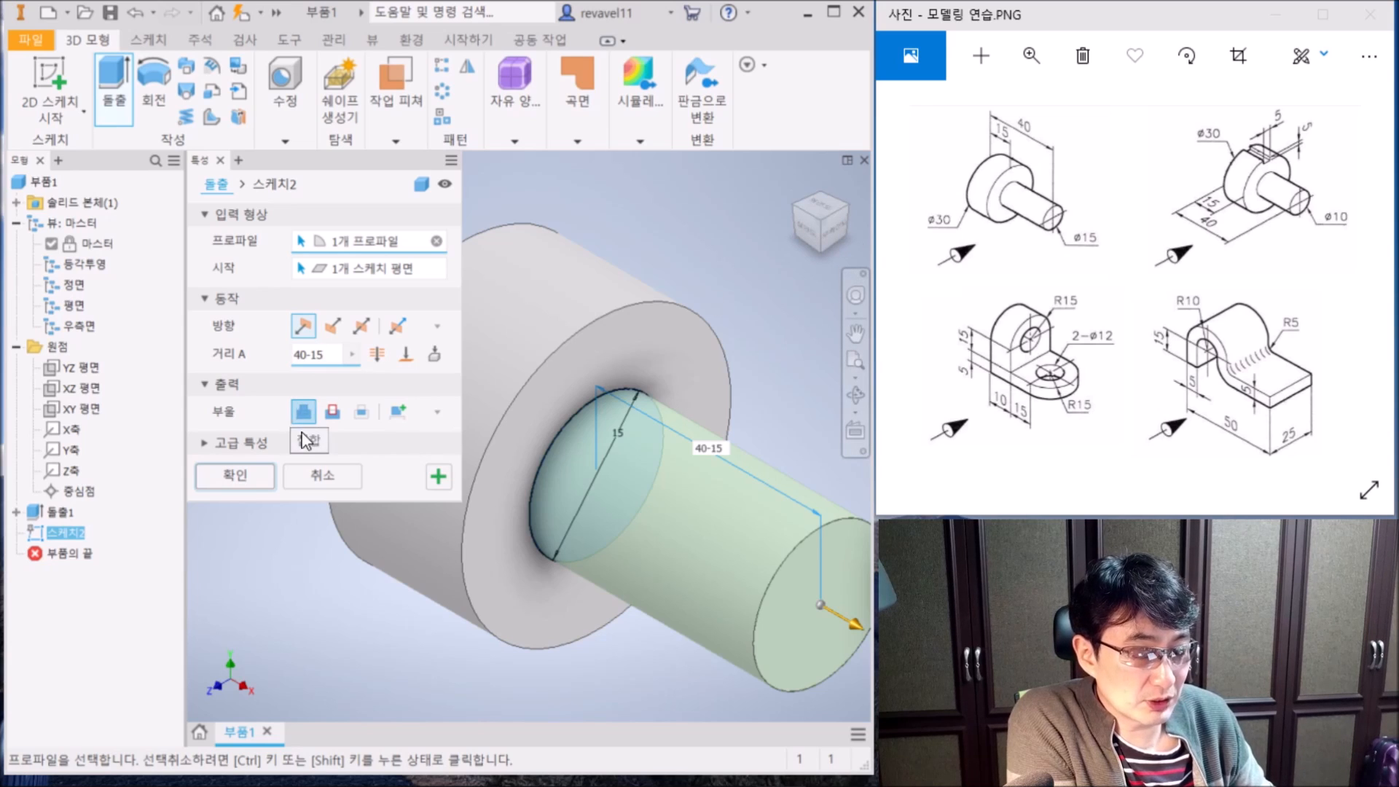
pyautogui.click(243, 478)
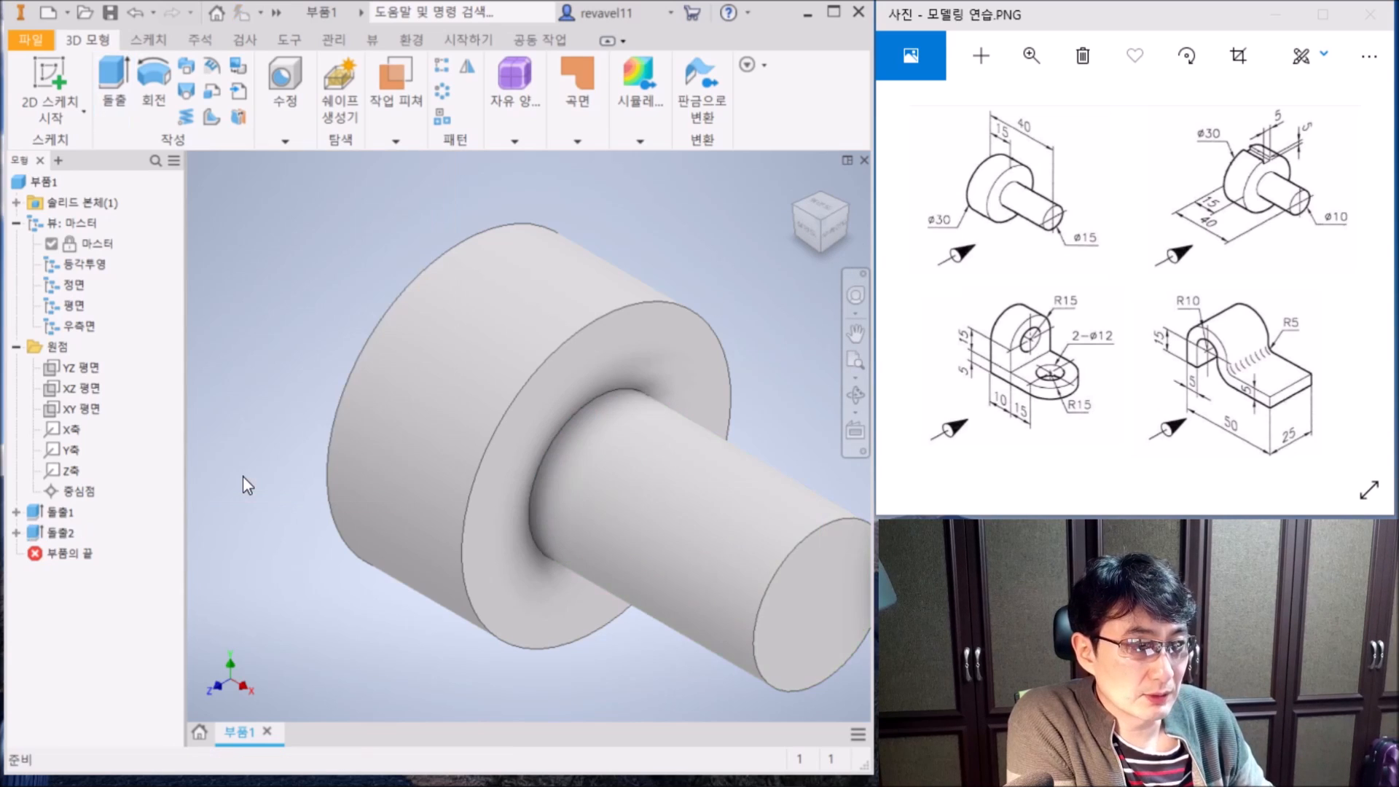
pyautogui.click(823, 217)
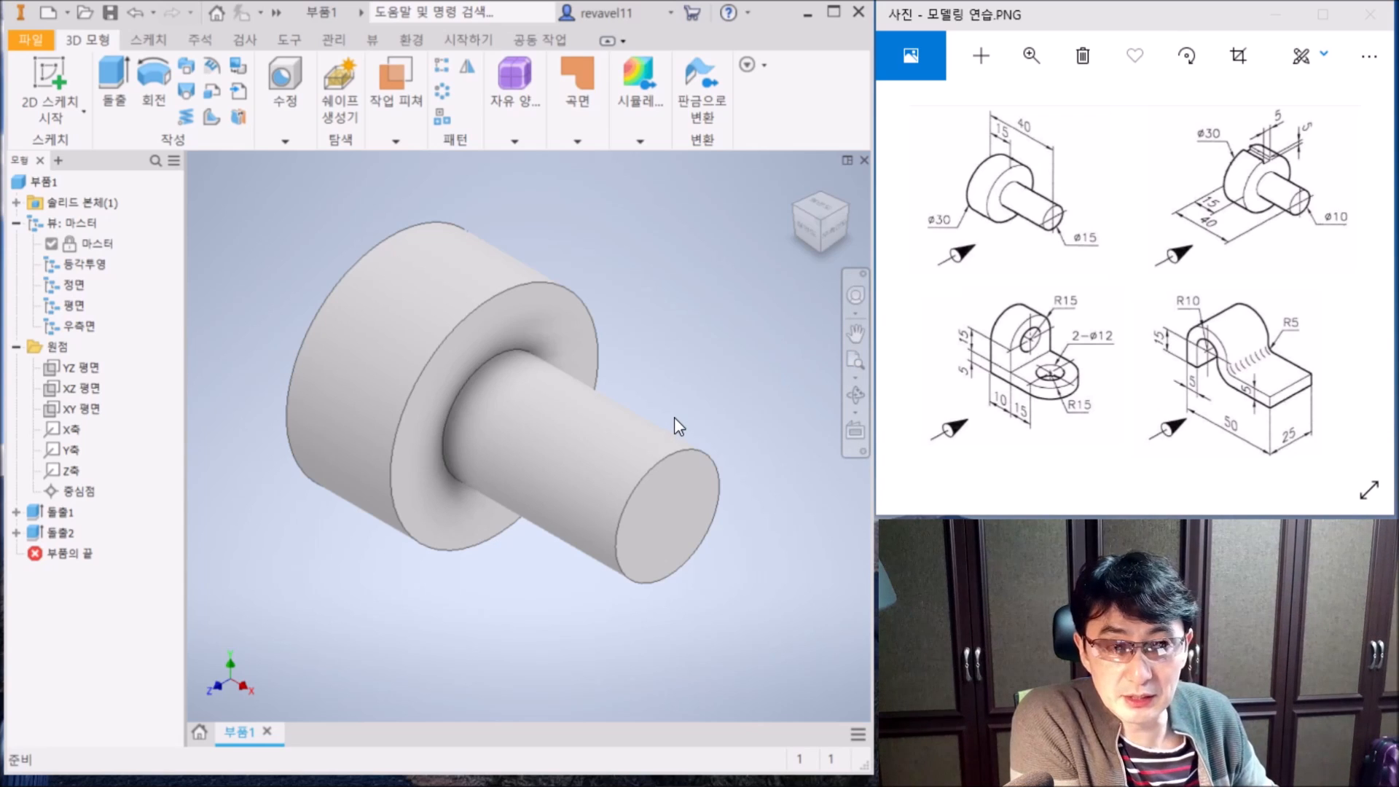
# - Collapse the views and origin entries in the model tree and expand the second extrusion to select its sketch
pyautogui.click(16, 223)
pyautogui.click(16, 244)
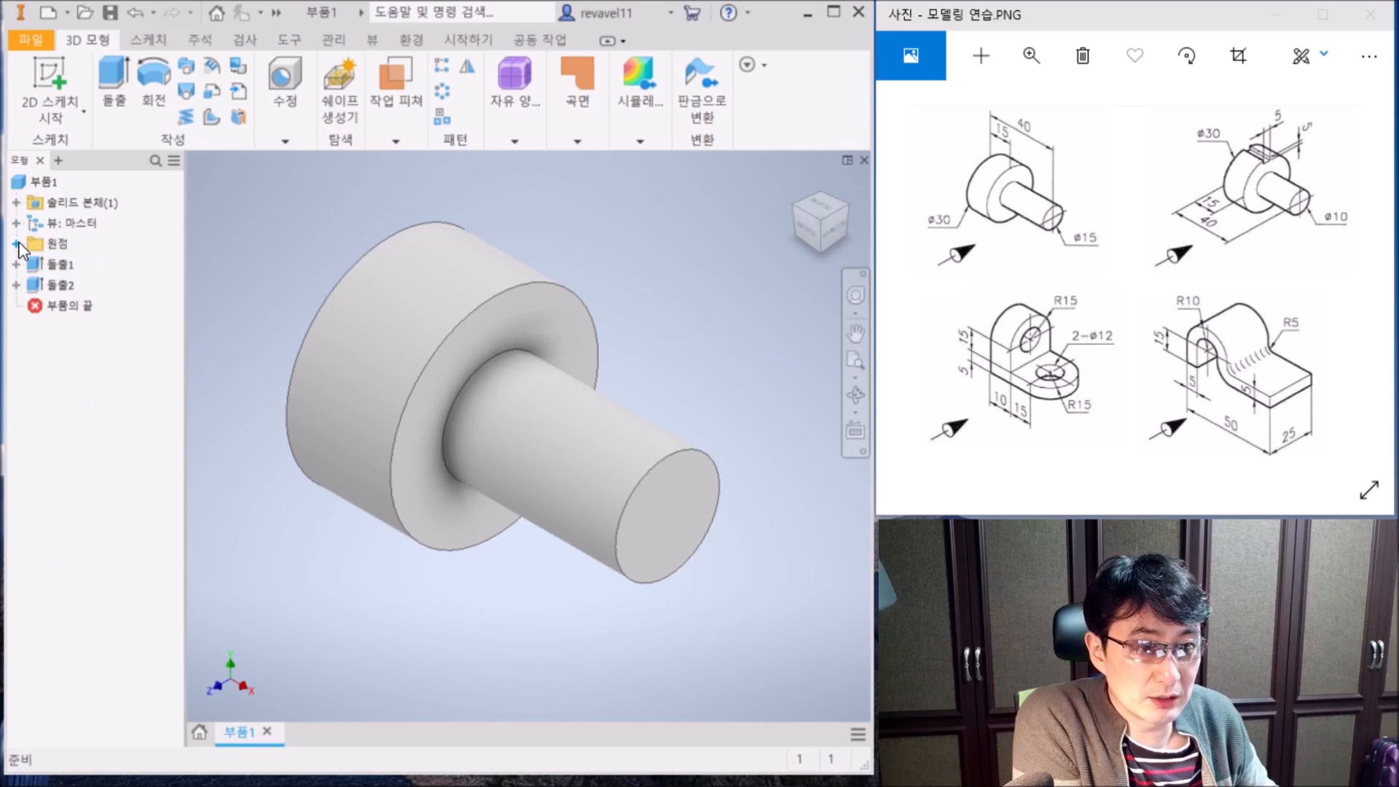
pyautogui.click(55, 287)
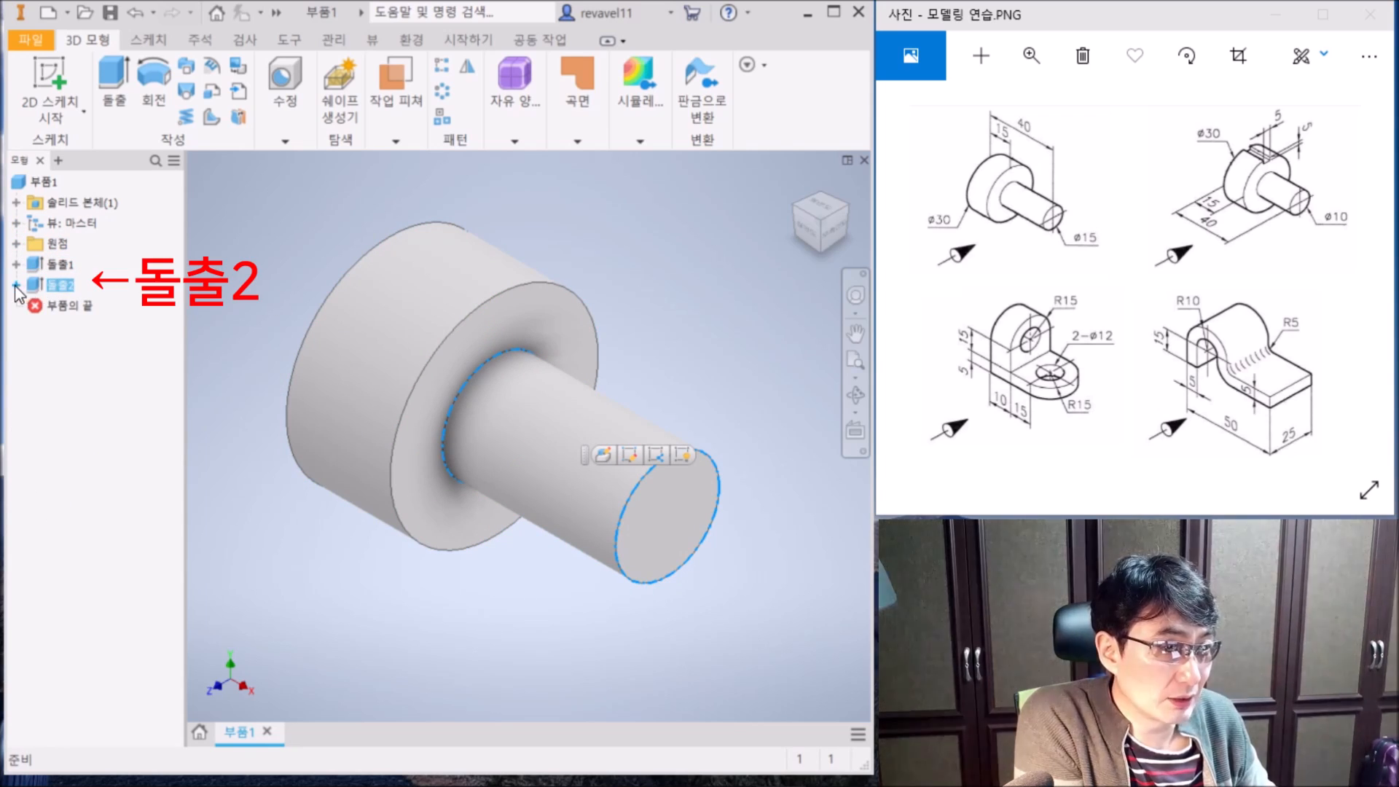
pyautogui.click(16, 285)
pyautogui.click(76, 304)
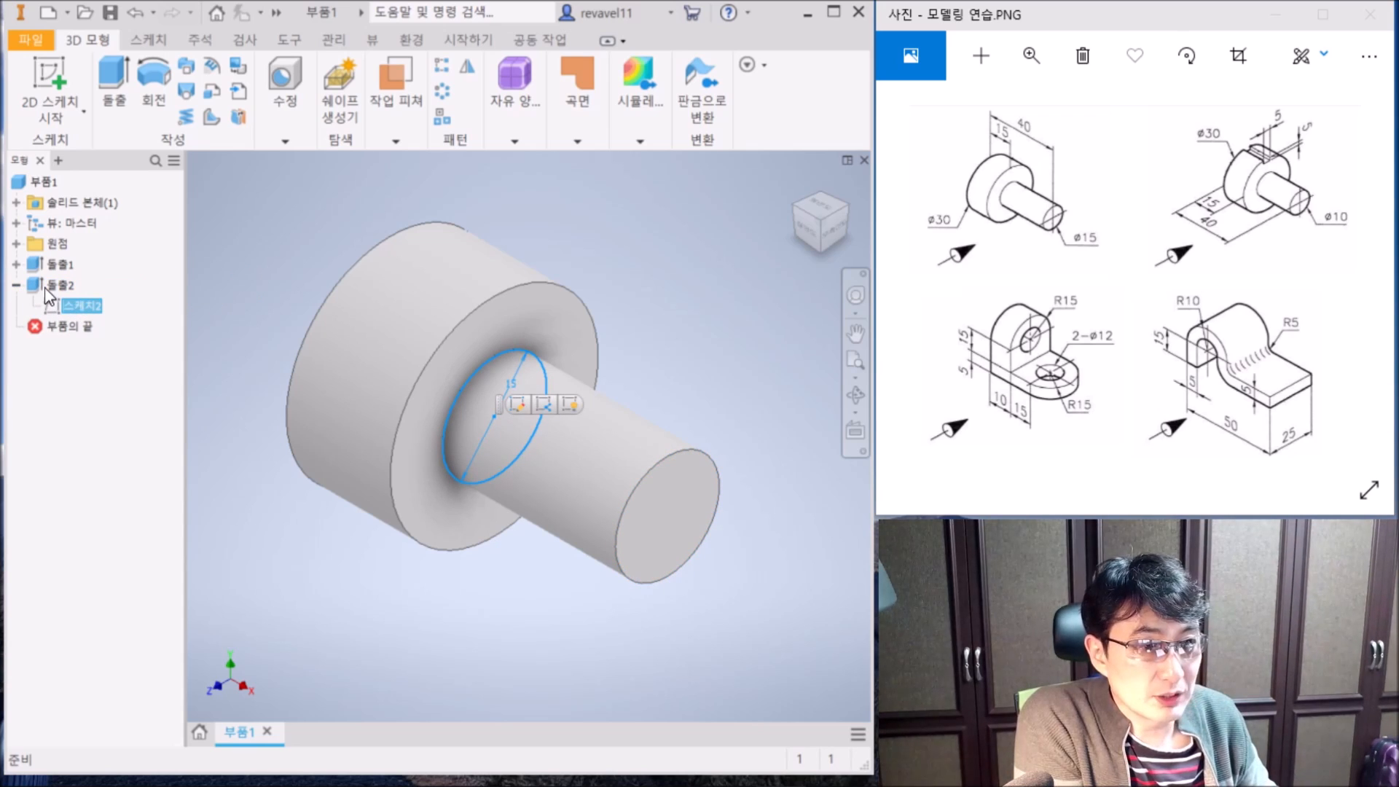
pyautogui.click(62, 292)
pyautogui.click(84, 307)
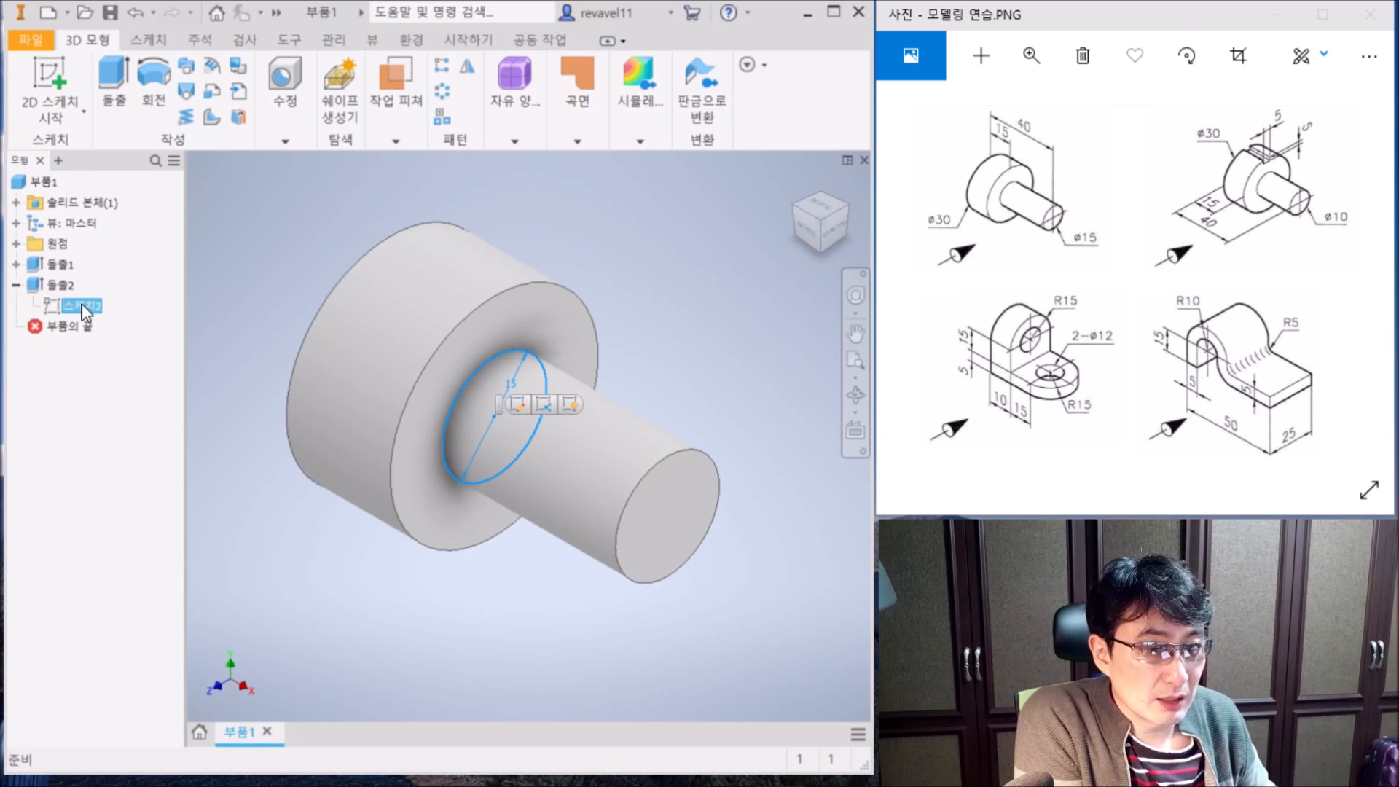
# - Edit the second extrusion's sketch, set the shaft circle's diameter to 10 mm and finish the sketch
pyautogui.rightClick(86, 311)
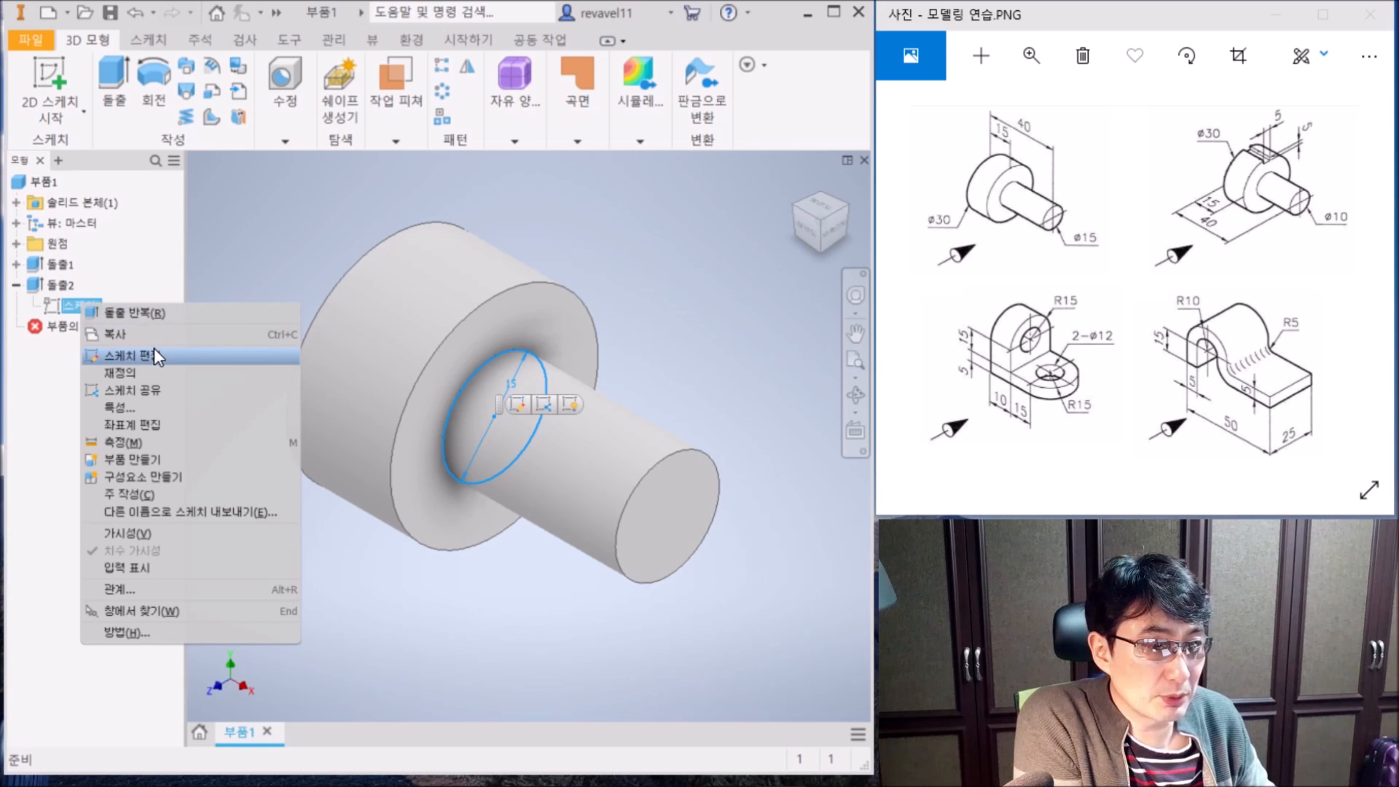
pyautogui.click(157, 358)
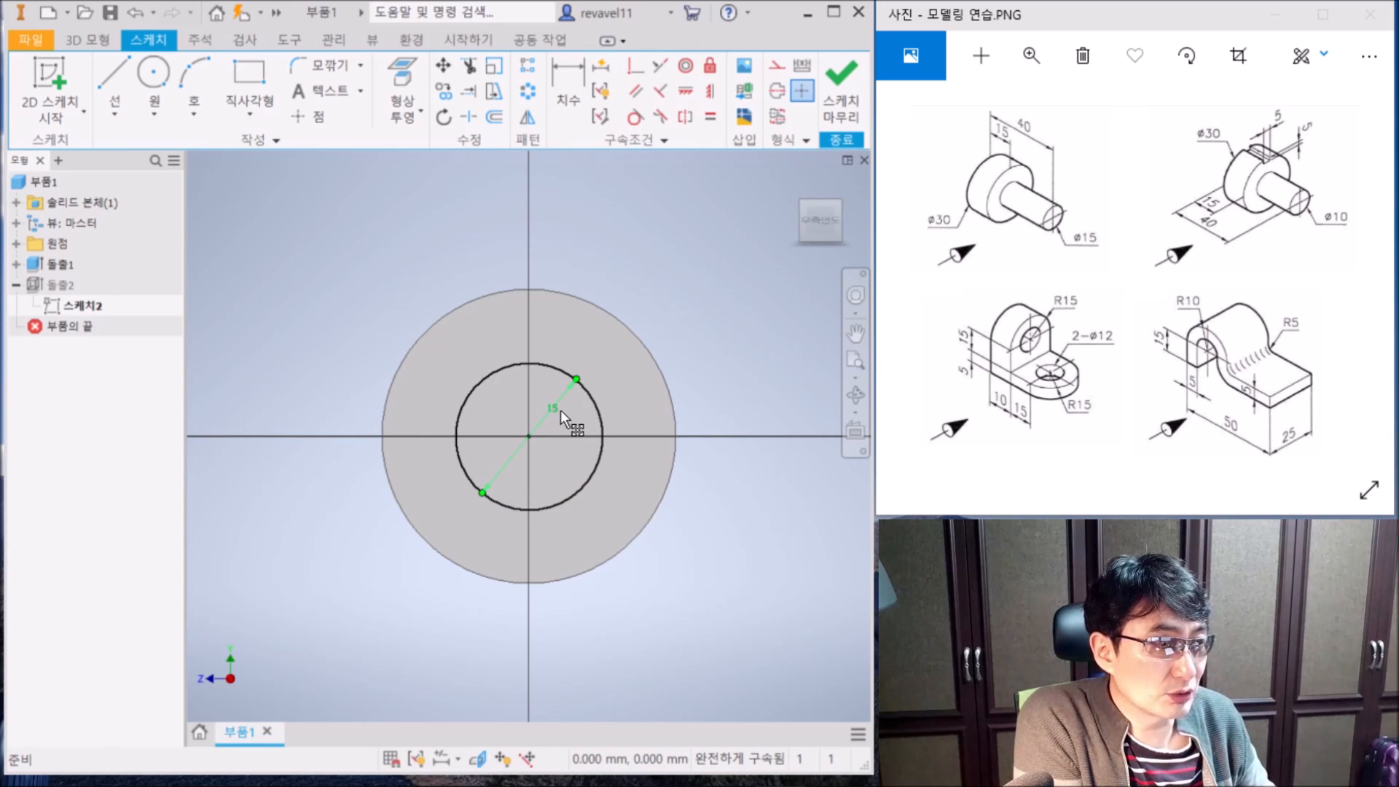
pyautogui.doubleClick(561, 410)
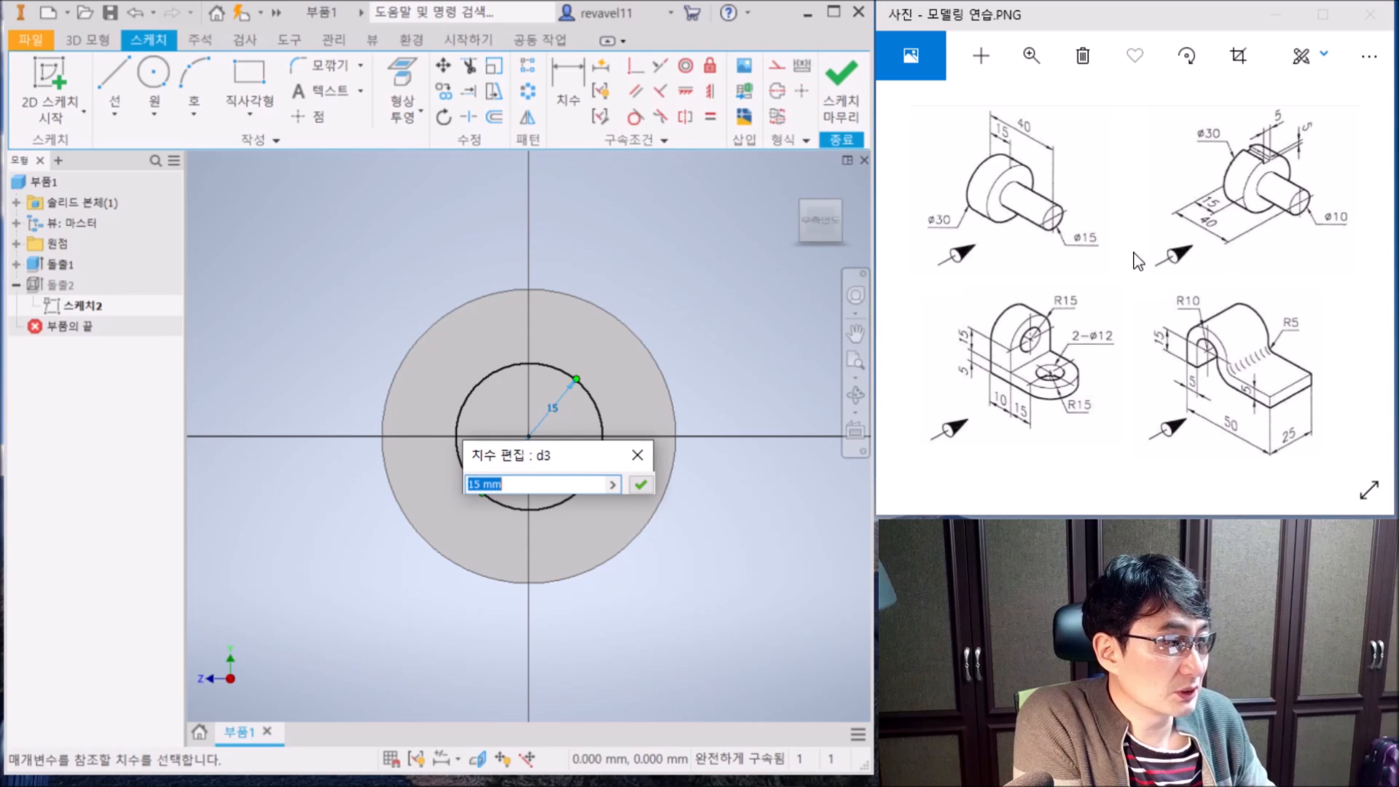
pyautogui.write('10')
pyautogui.press('Return')
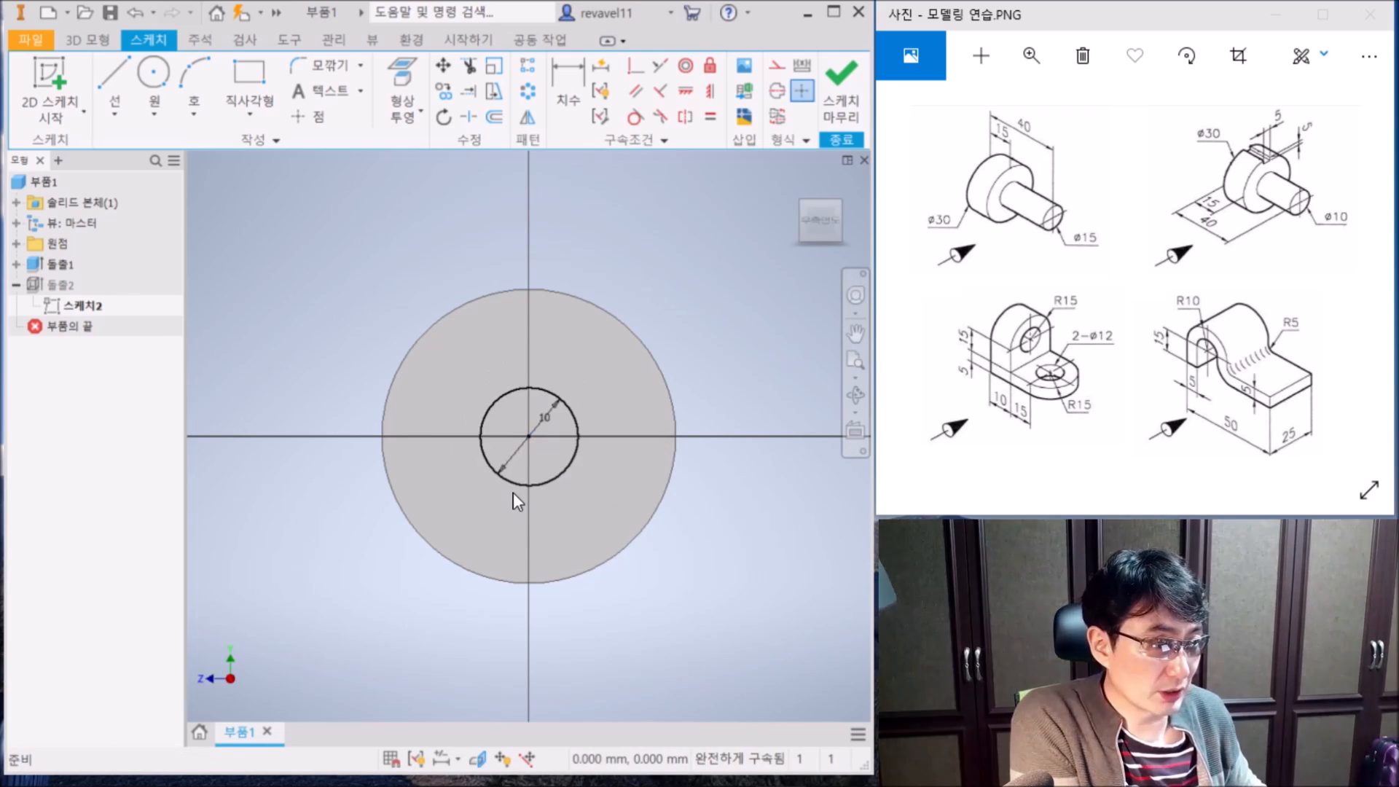
pyautogui.click(841, 84)
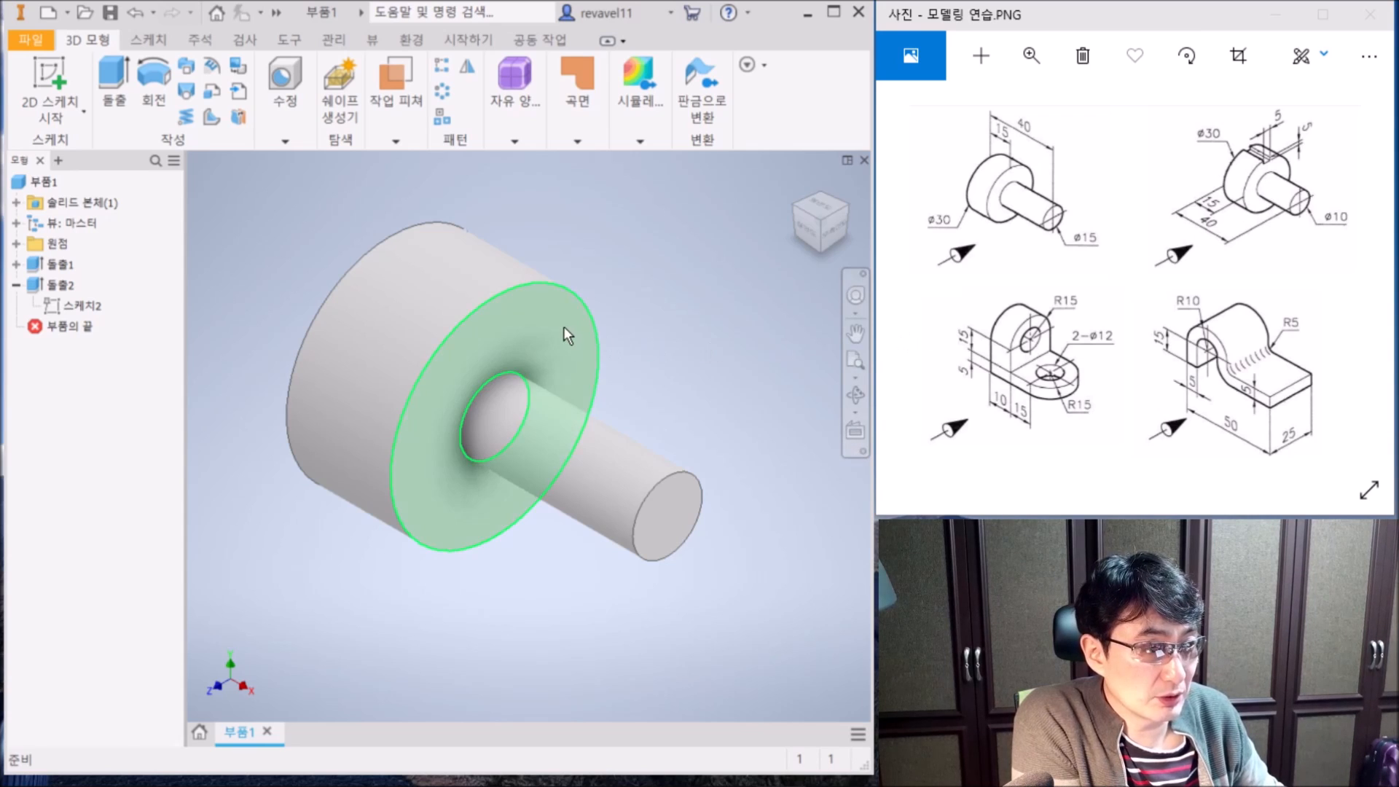
# - Start a new 2D sketch on the disc's ring-shaped face around the shaft
pyautogui.click(514, 327)
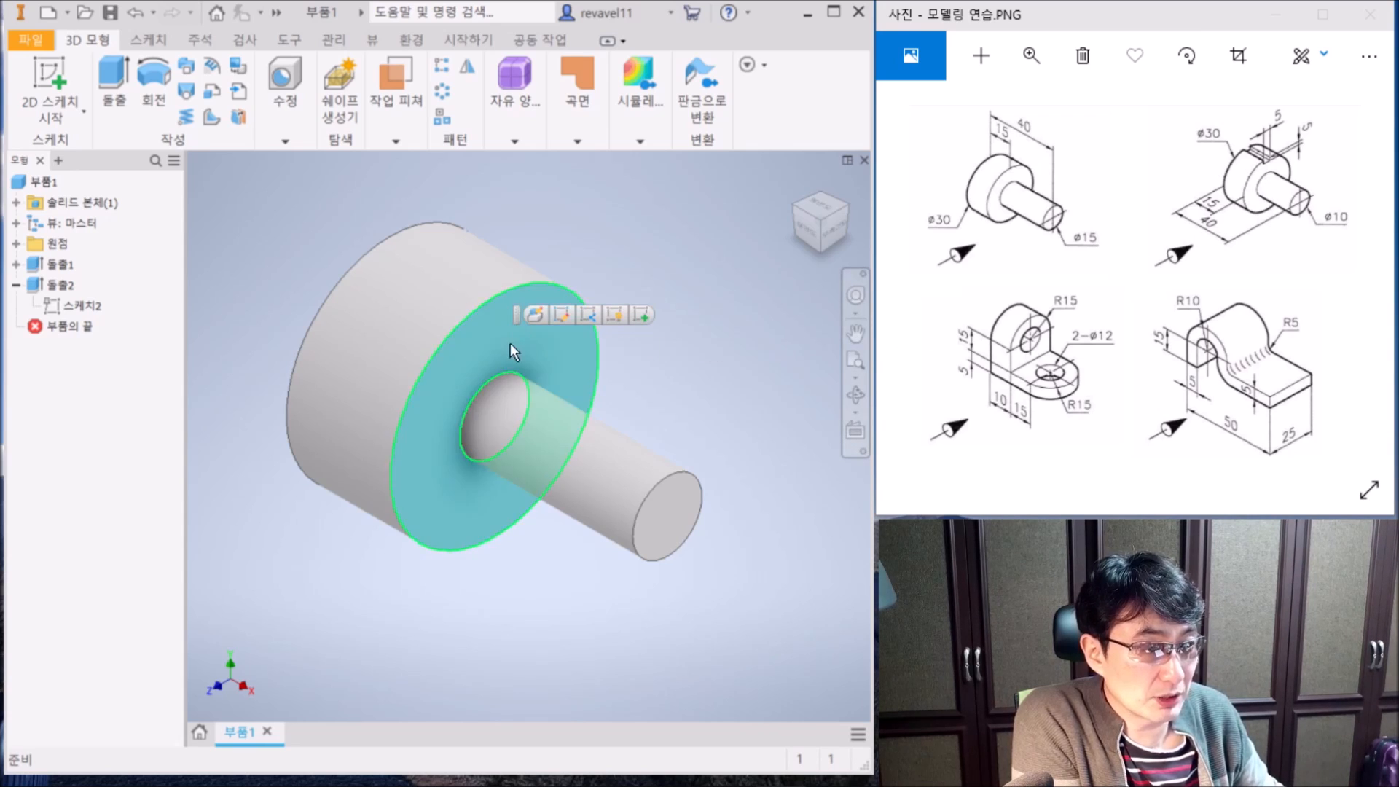
pyautogui.rightClick(508, 345)
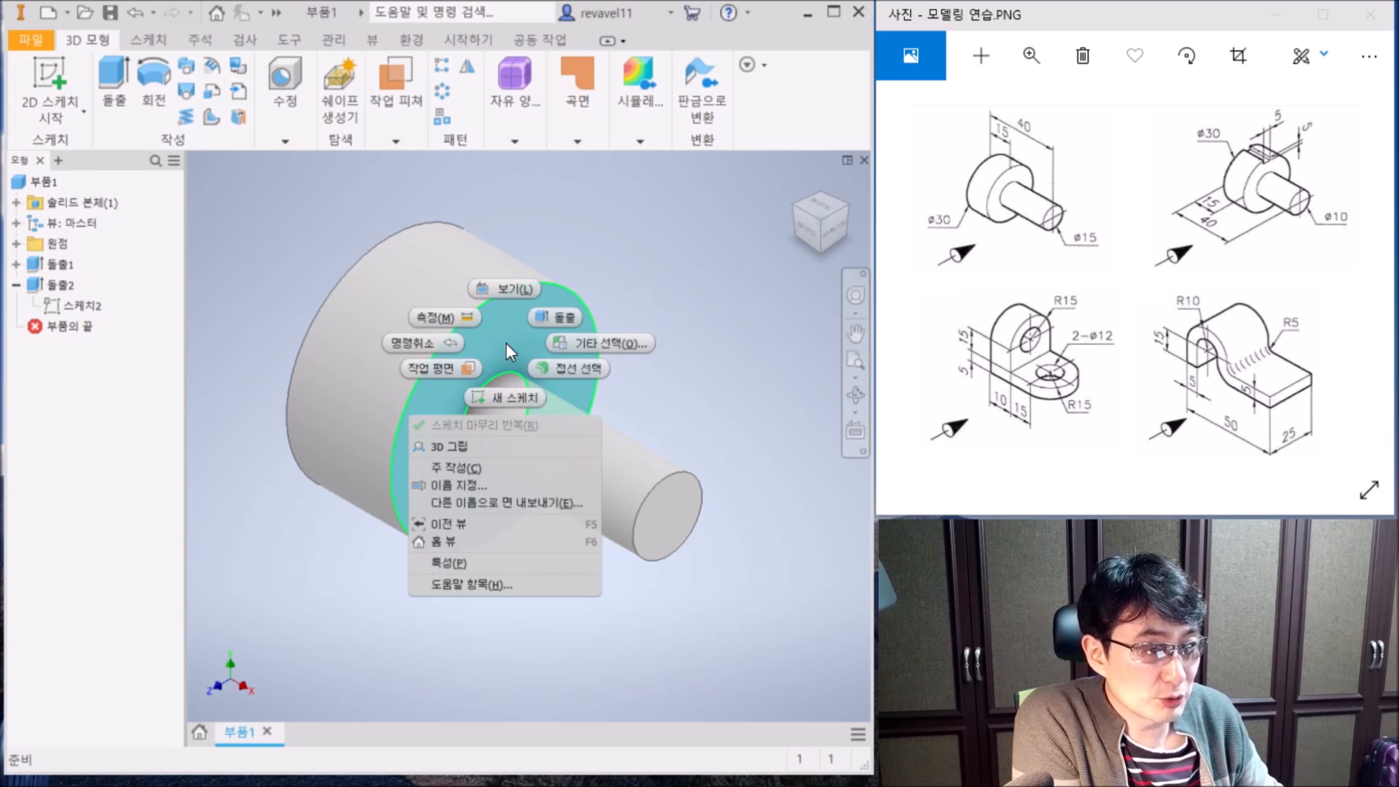
pyautogui.click(515, 398)
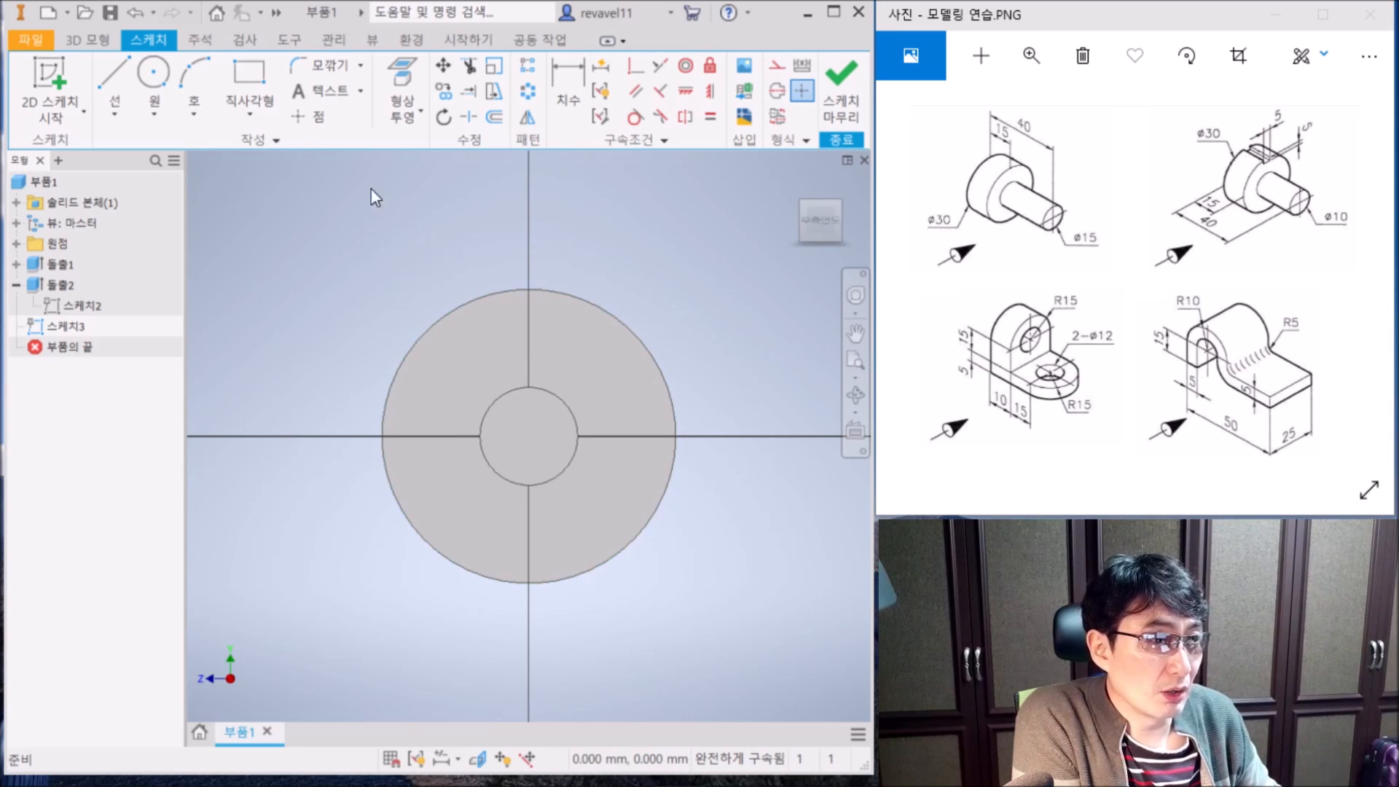
# - Sketch a two-point centre rectangle centred on the uppermost point of the disc's outer edge
pyautogui.click(237, 107)
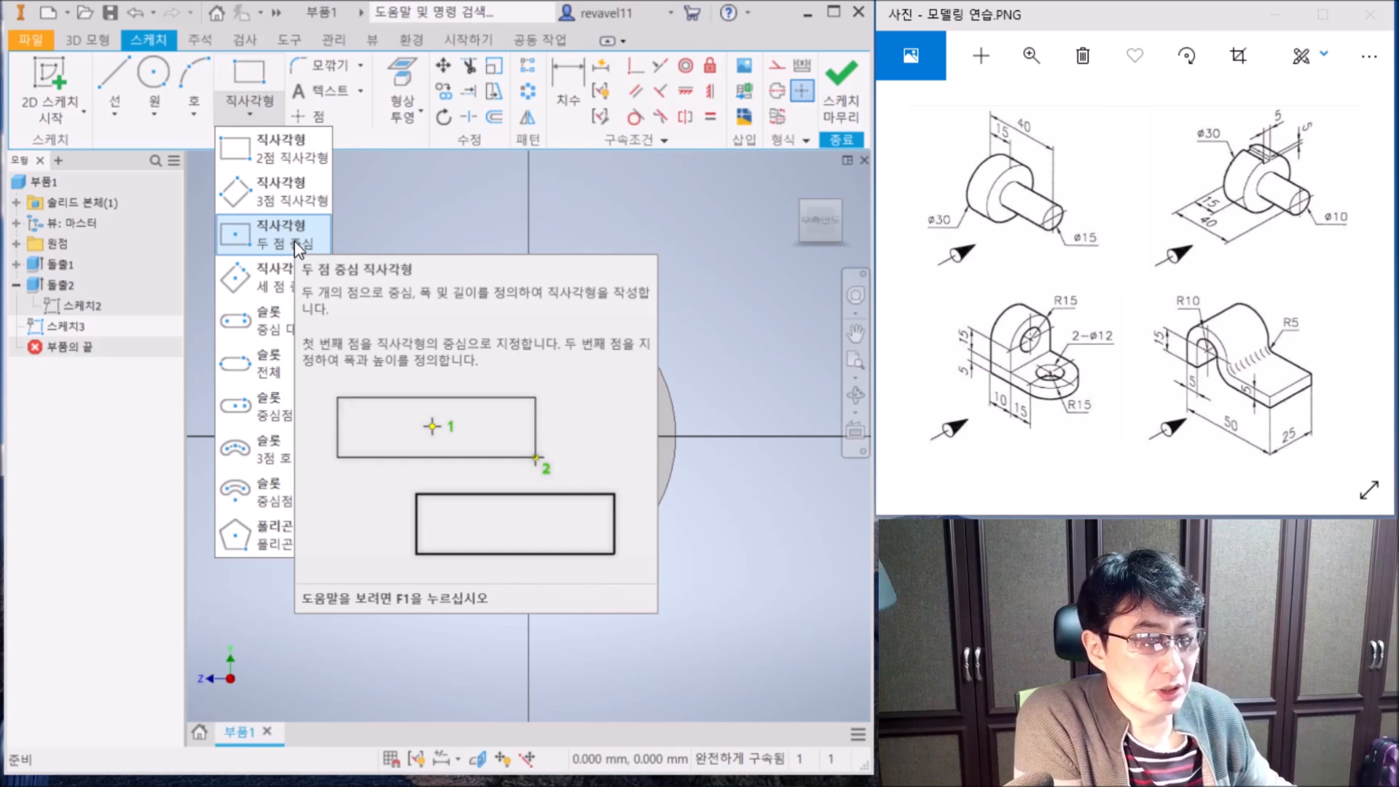
pyautogui.click(299, 246)
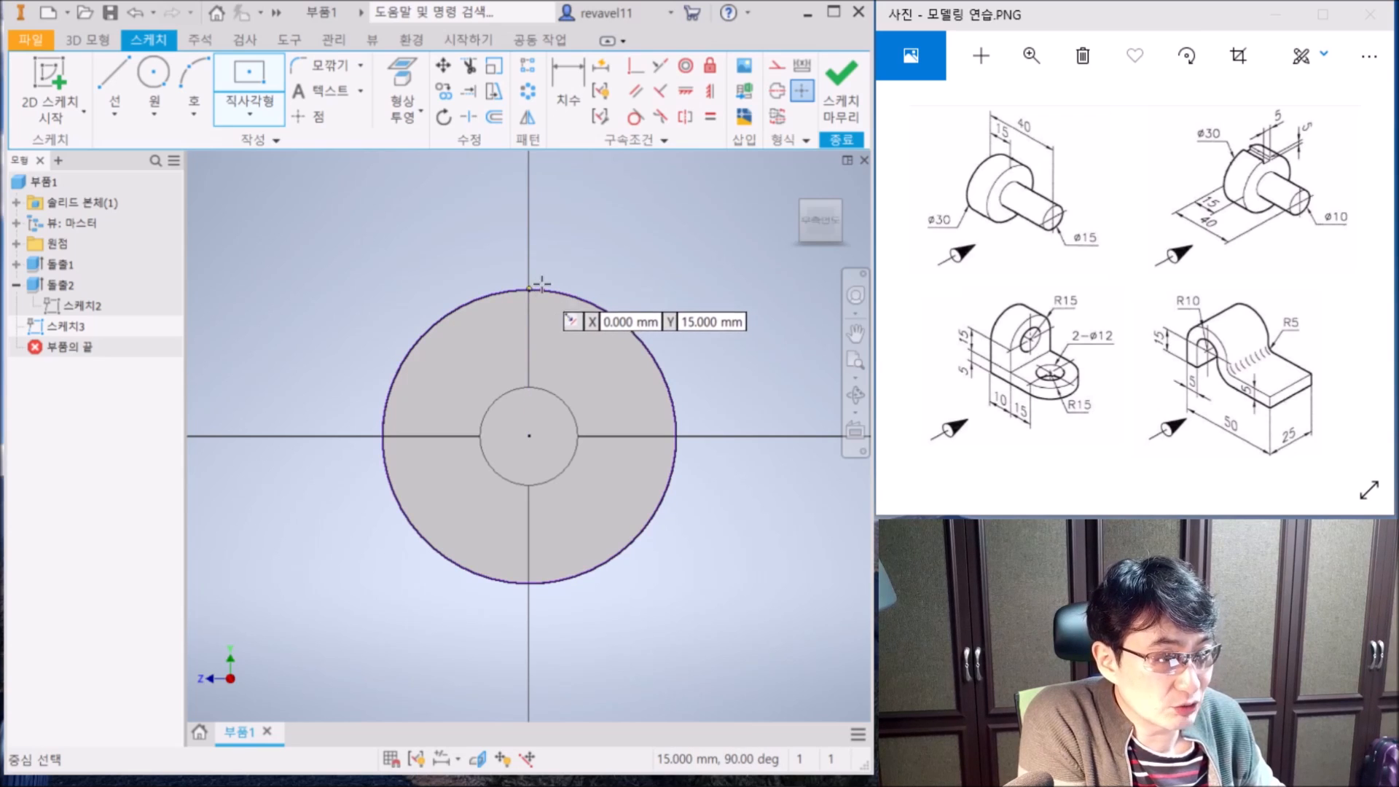
pyautogui.click(529, 288)
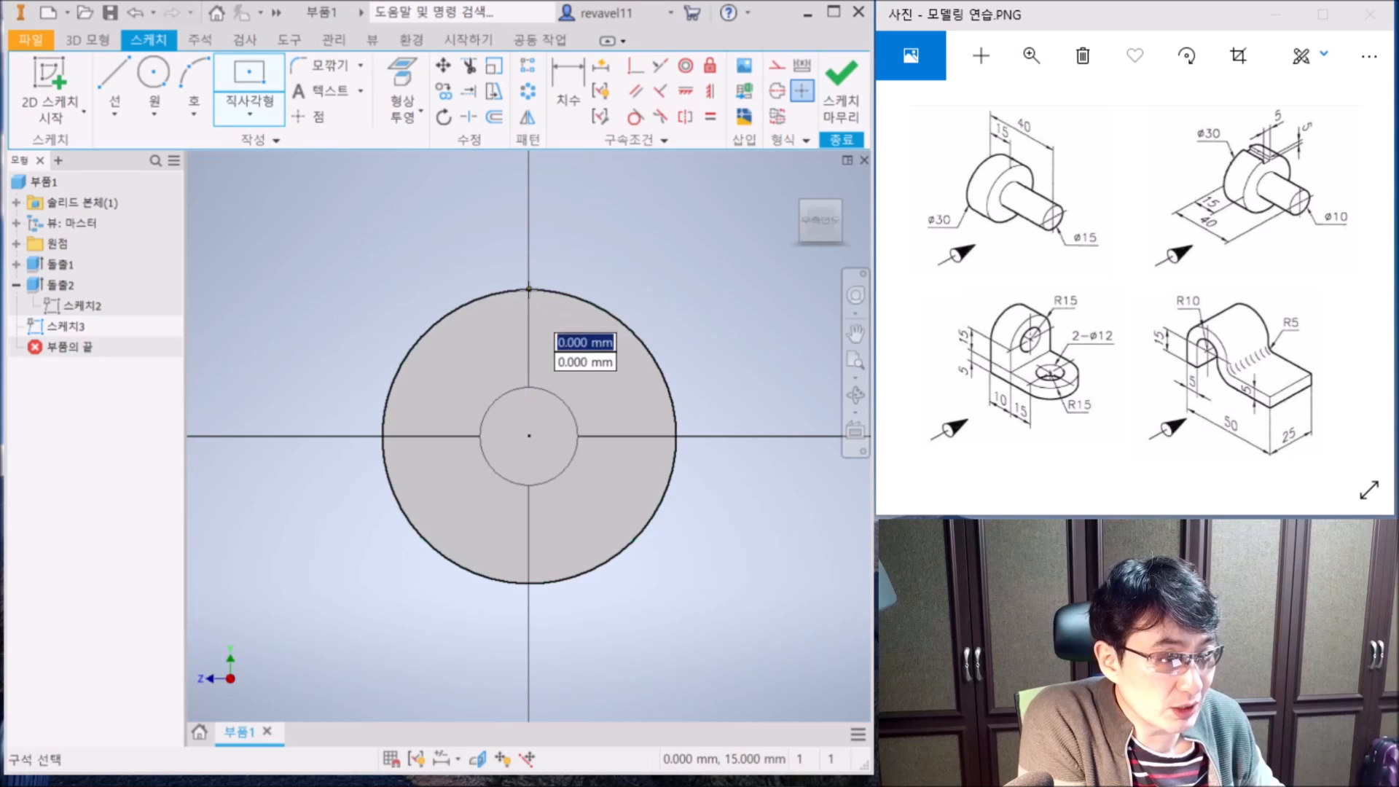
pyautogui.click(567, 255)
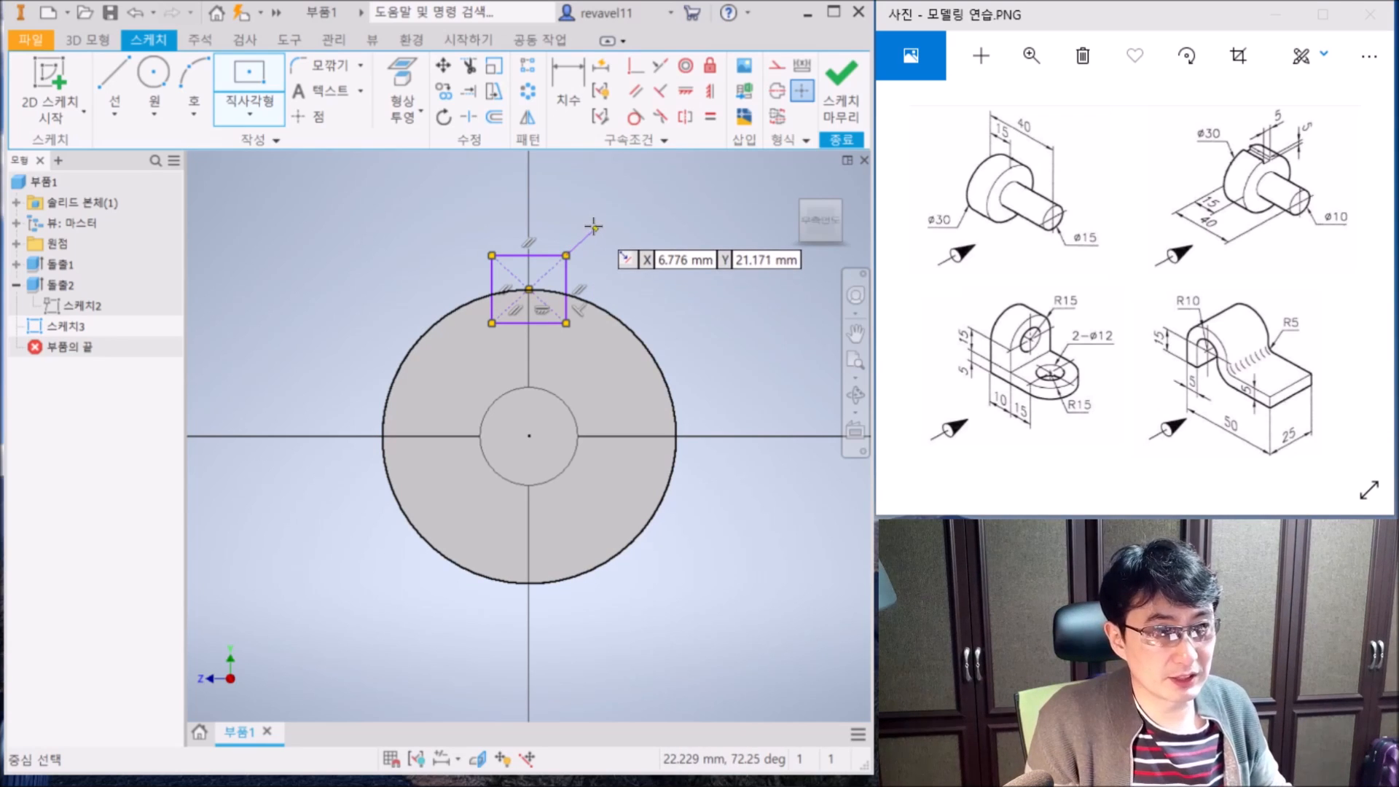
pyautogui.press('Escape')
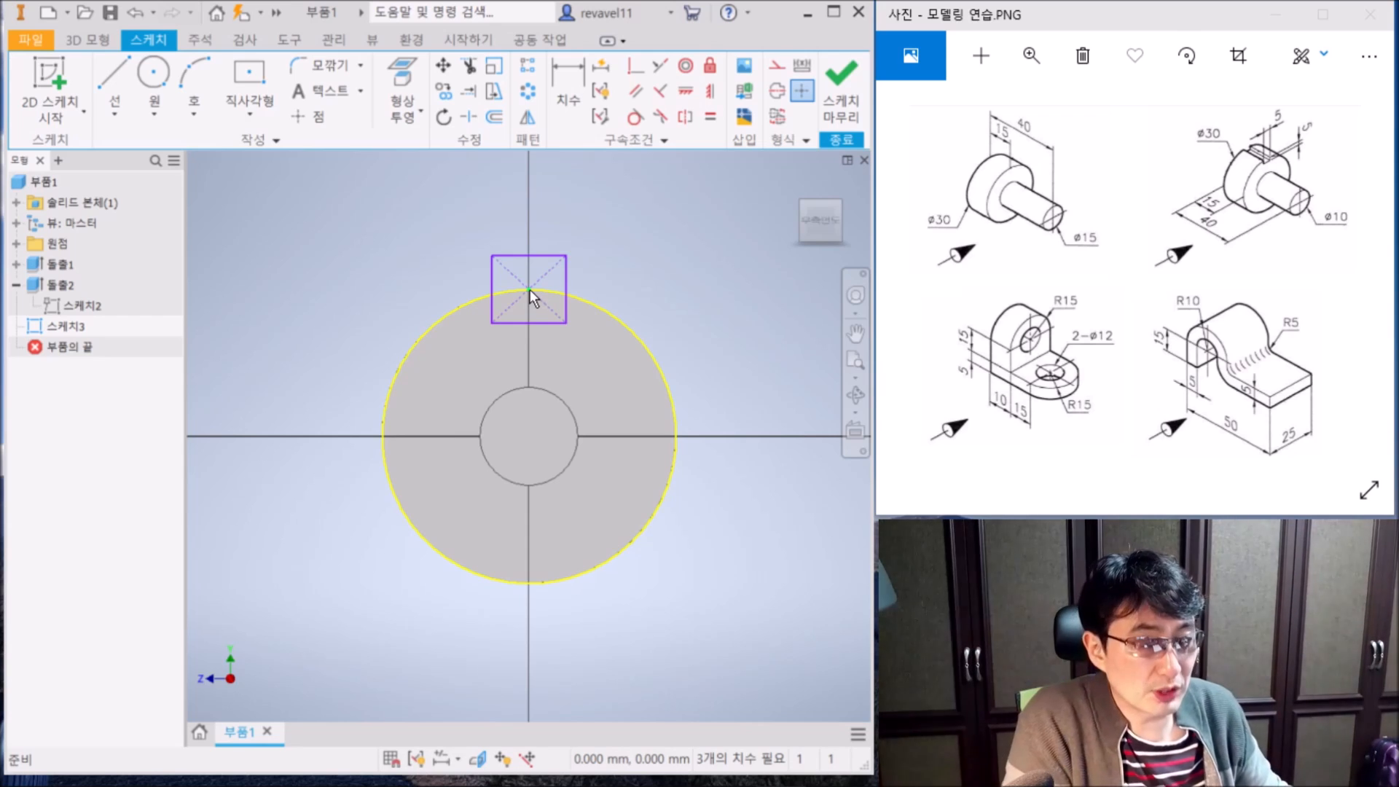
# - Pull the rectangle's upper edge and corners around to test how its size and position can still move along the disc's edge
pyautogui.moveTo(559, 259); pyautogui.dragTo(513, 247)
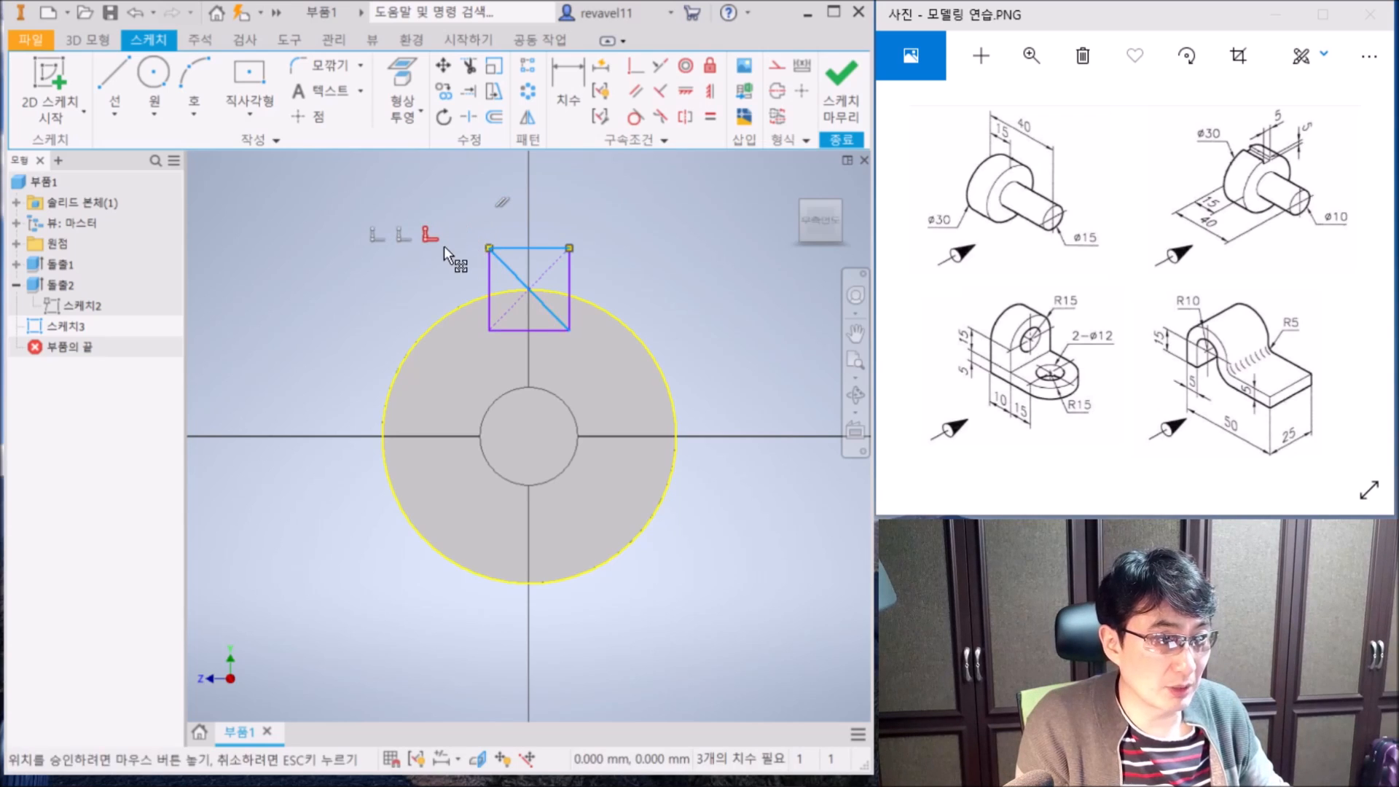
pyautogui.press('Escape')
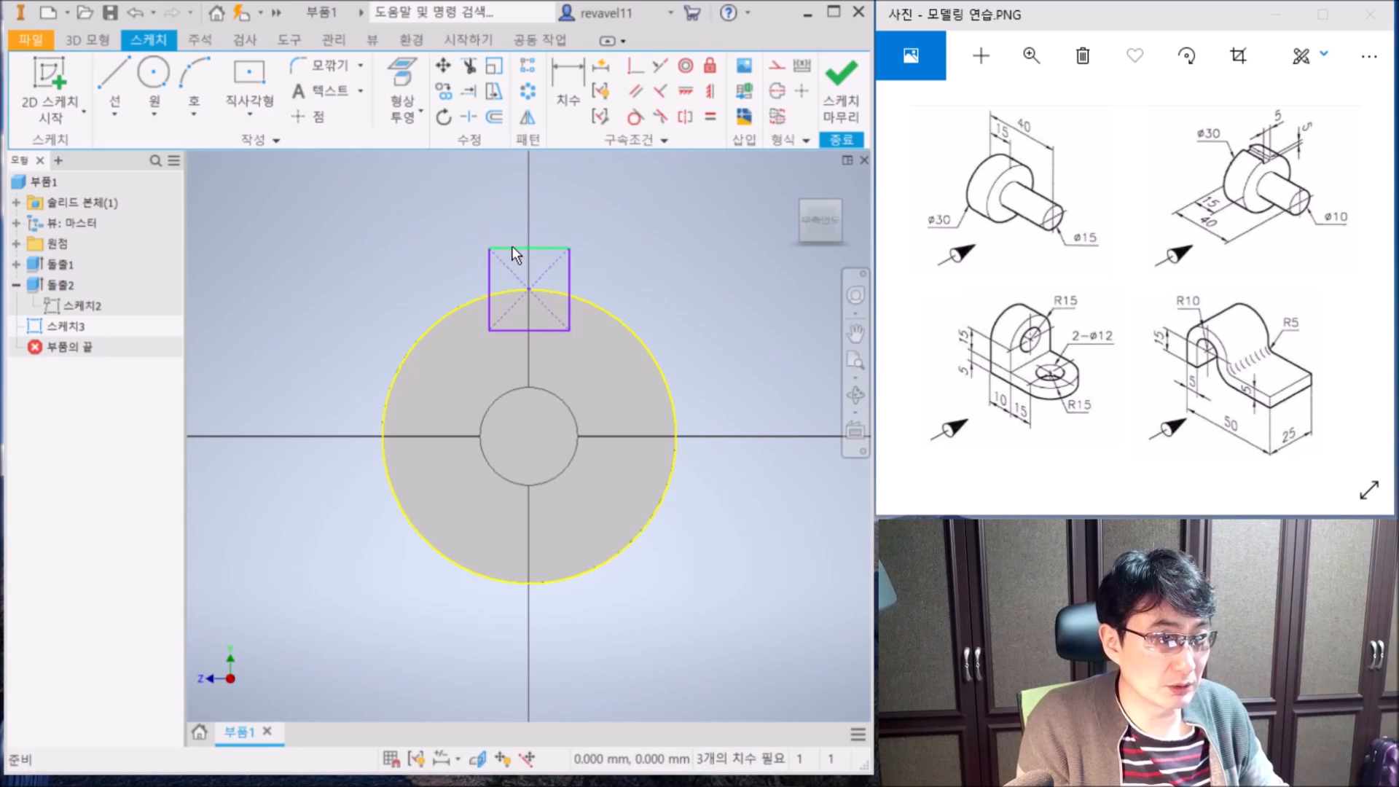
pyautogui.moveTo(509, 248); pyautogui.dragTo(588, 271)
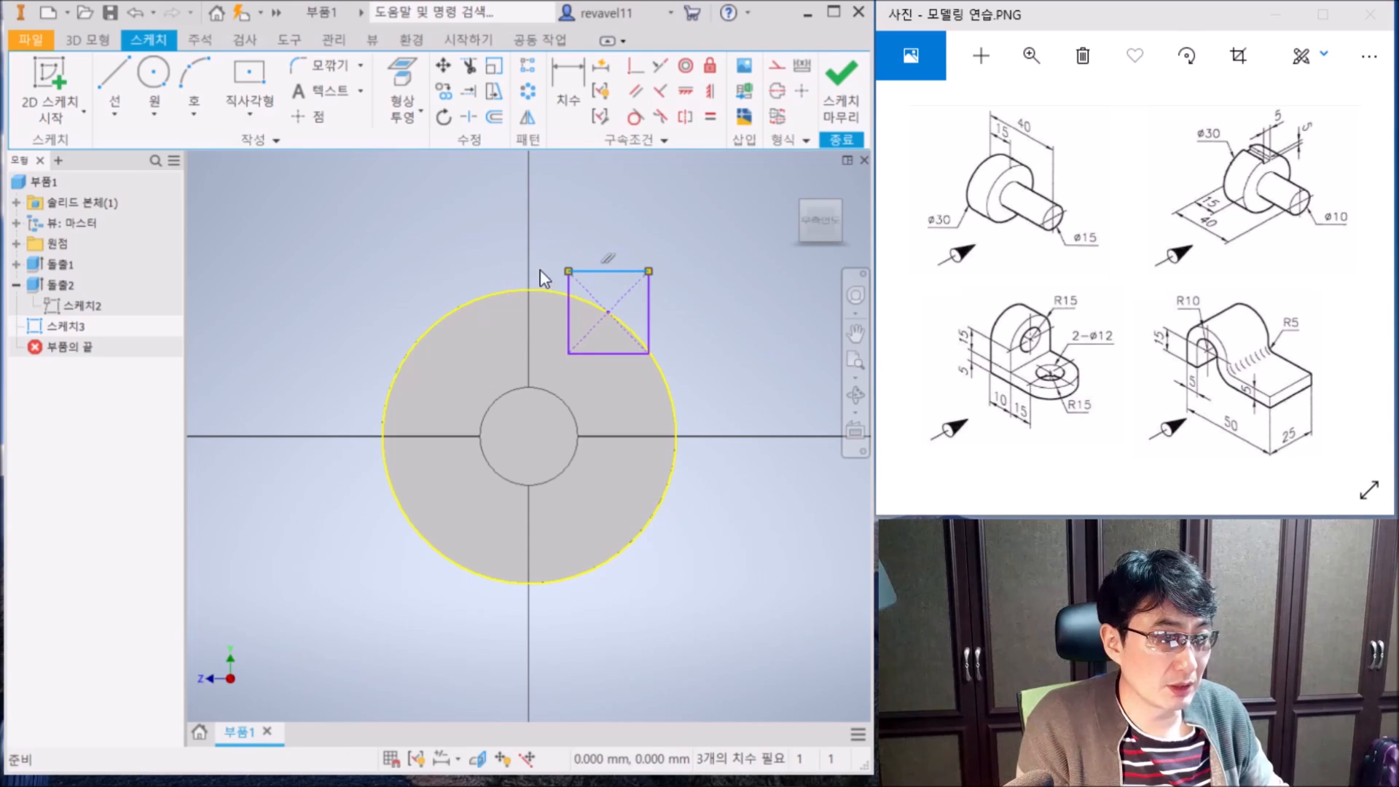
pyautogui.moveTo(588, 271); pyautogui.dragTo(540, 243)
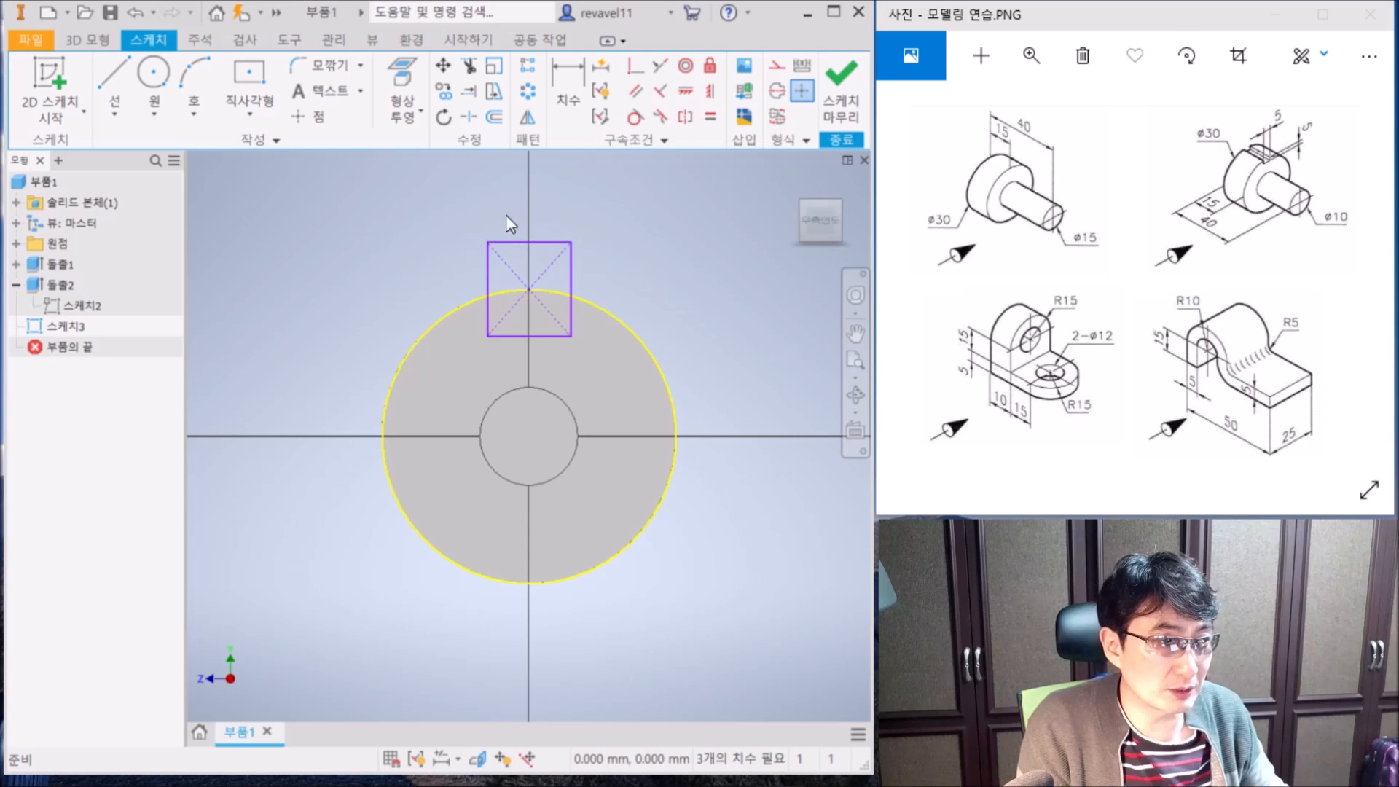
# - Dimension the rectangle on the disc's edge to 10 mm high and 5 mm wide
pyautogui.click(569, 81)
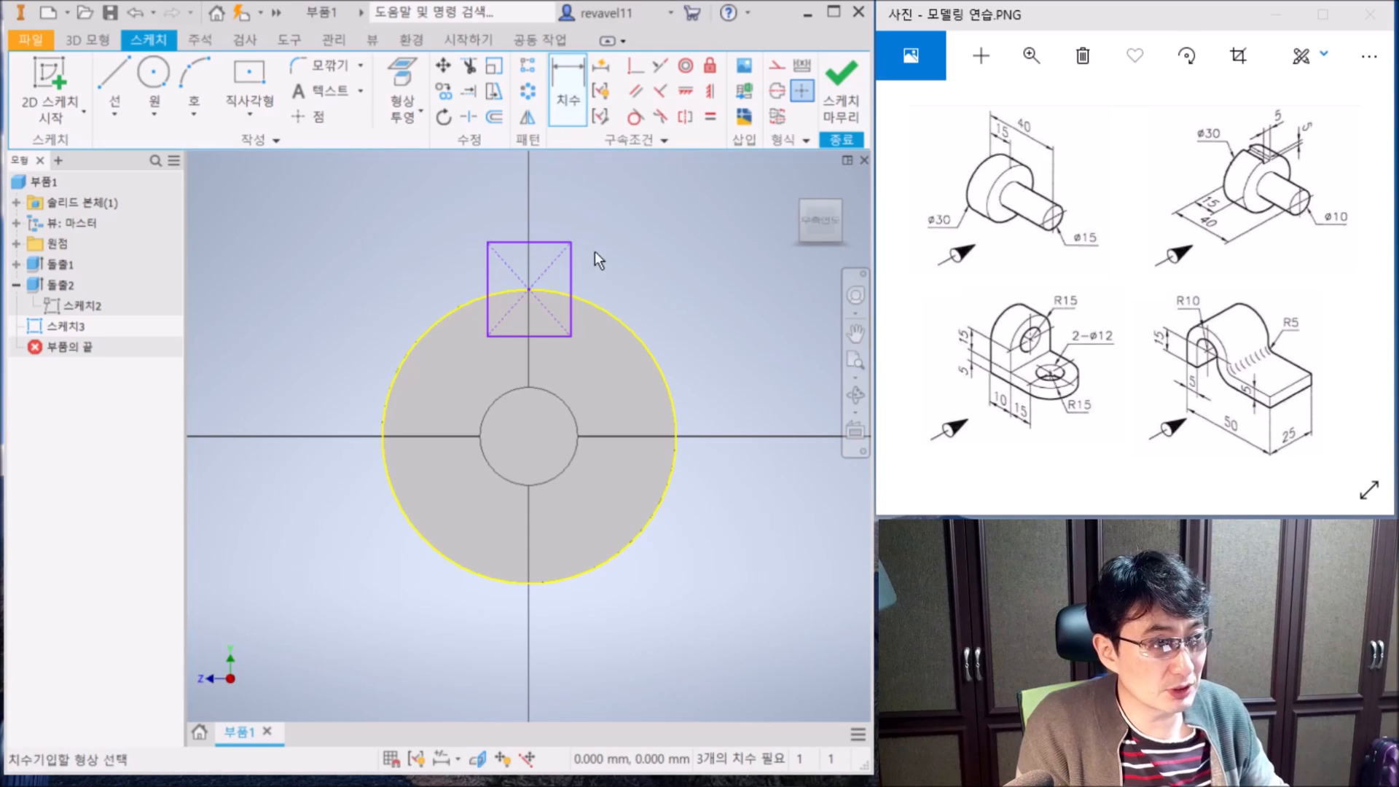
pyautogui.click(577, 274)
pyautogui.click(618, 274)
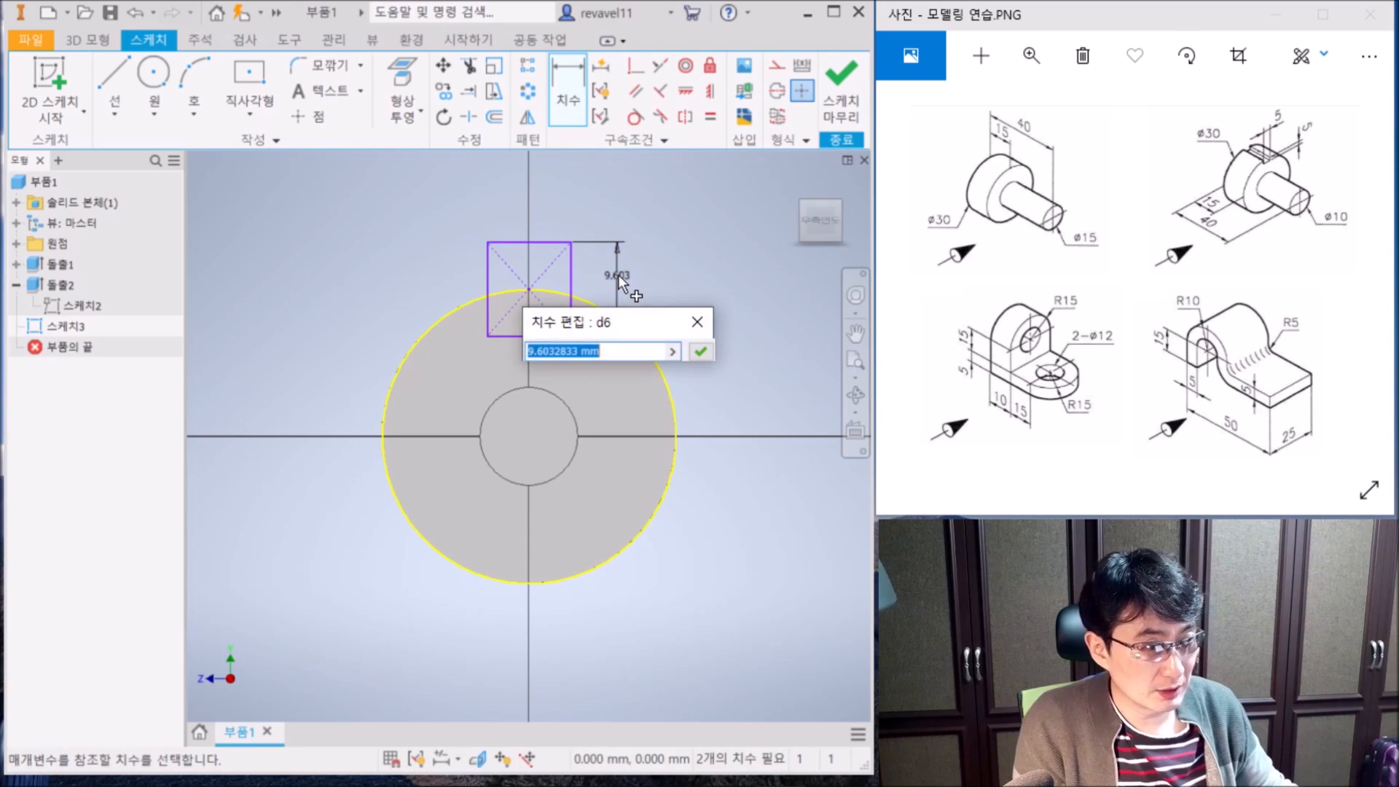
pyautogui.write('10')
pyautogui.press('Return')
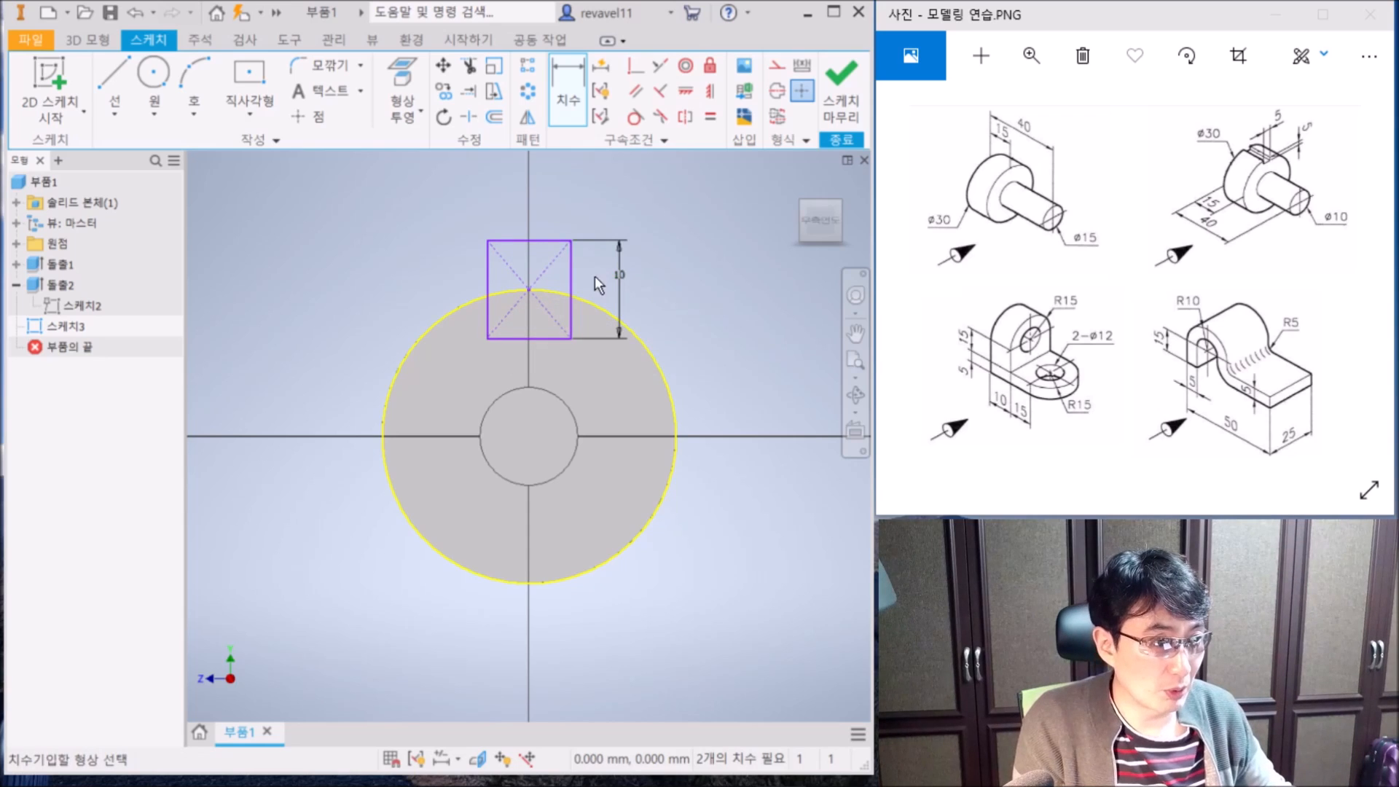
pyautogui.click(544, 239)
pyautogui.click(543, 217)
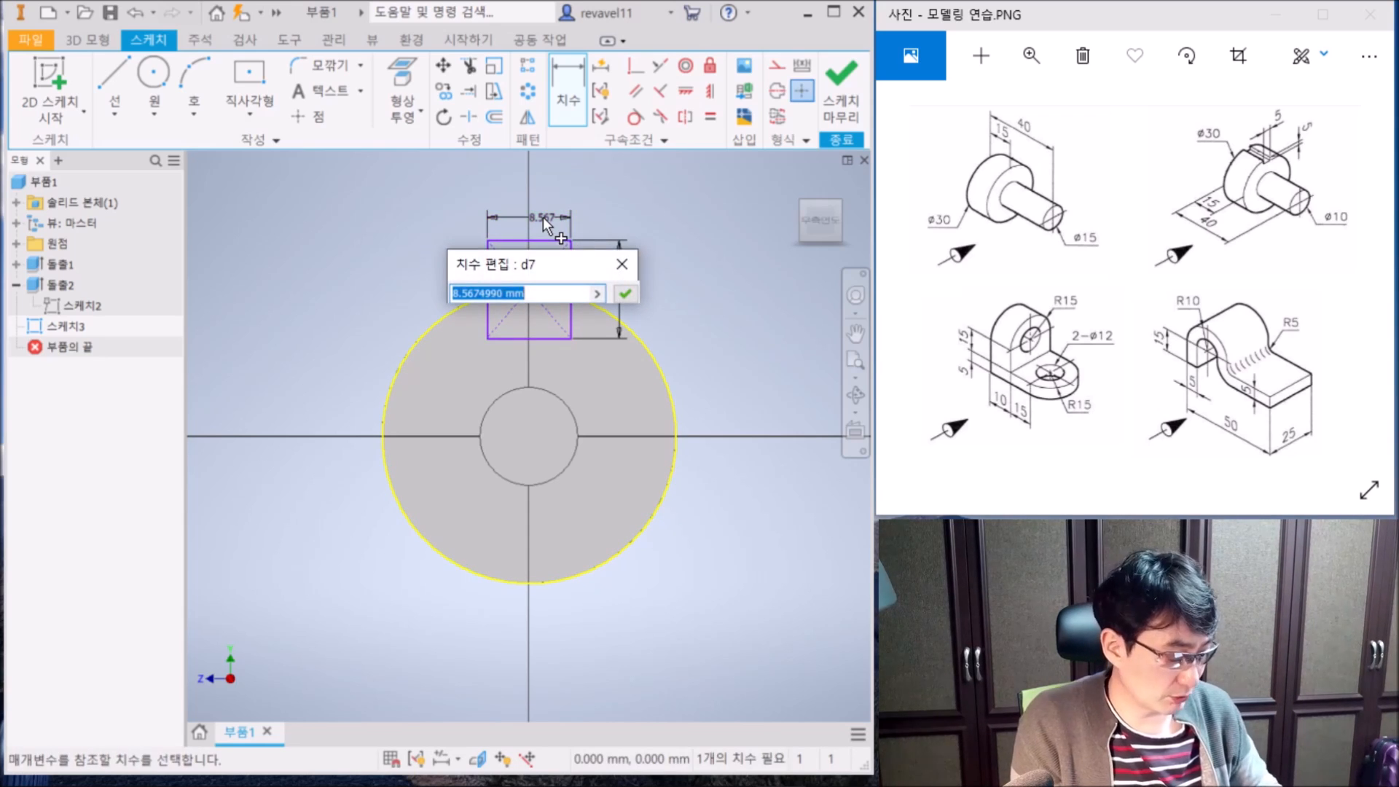
pyautogui.write('5')
pyautogui.press('Return')
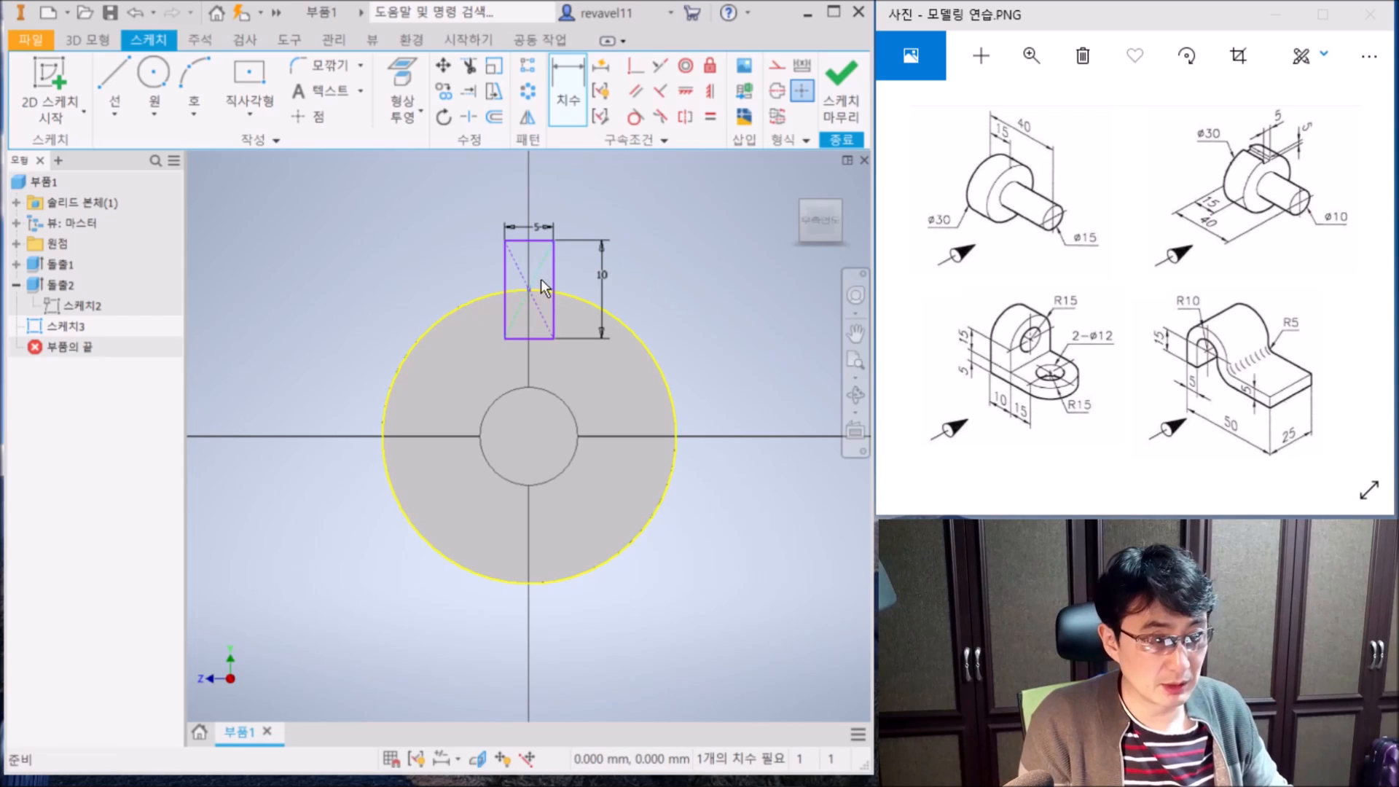
# - Slide the rectangle off centre along the disc's edge and try starting a coincident constraint from its centre point
pyautogui.moveTo(530, 287); pyautogui.dragTo(572, 292)
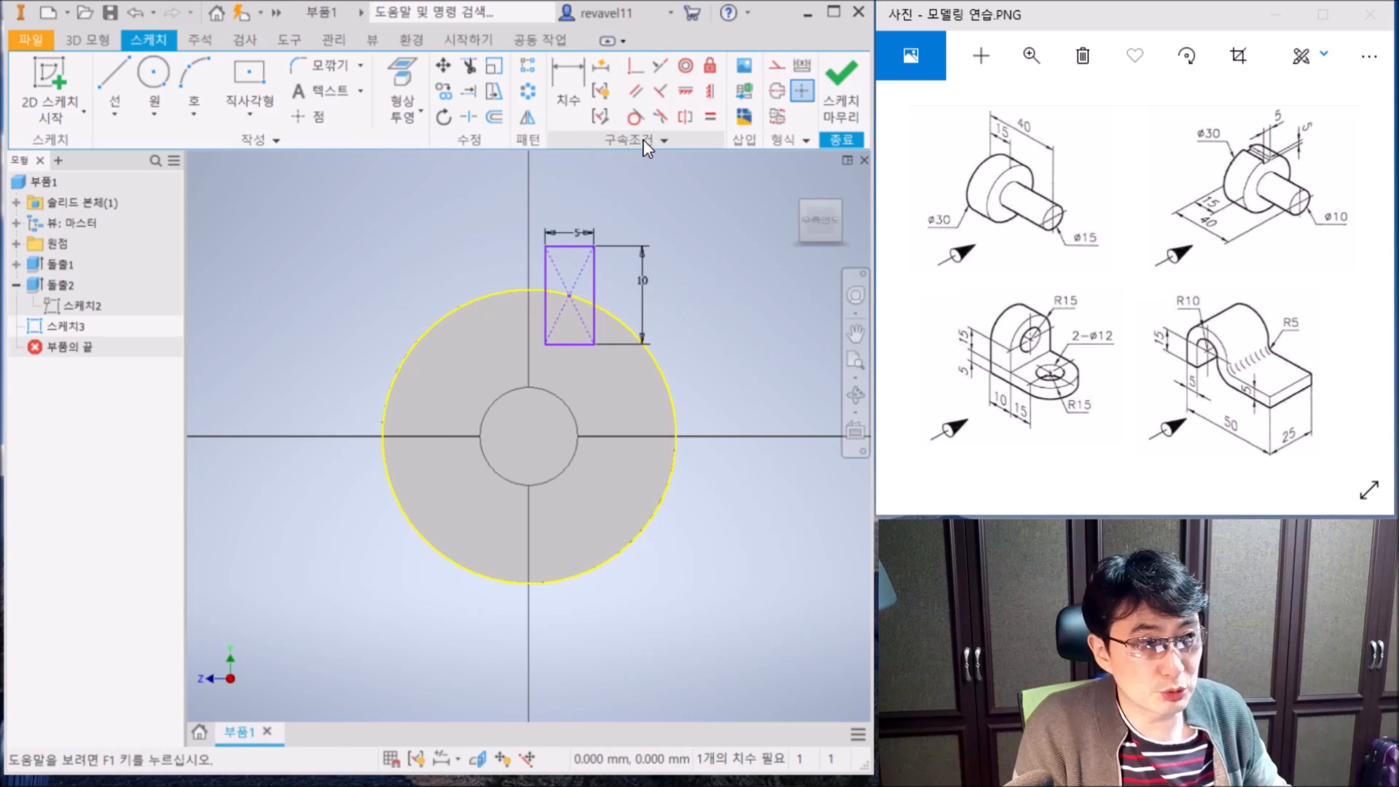
pyautogui.click(530, 290)
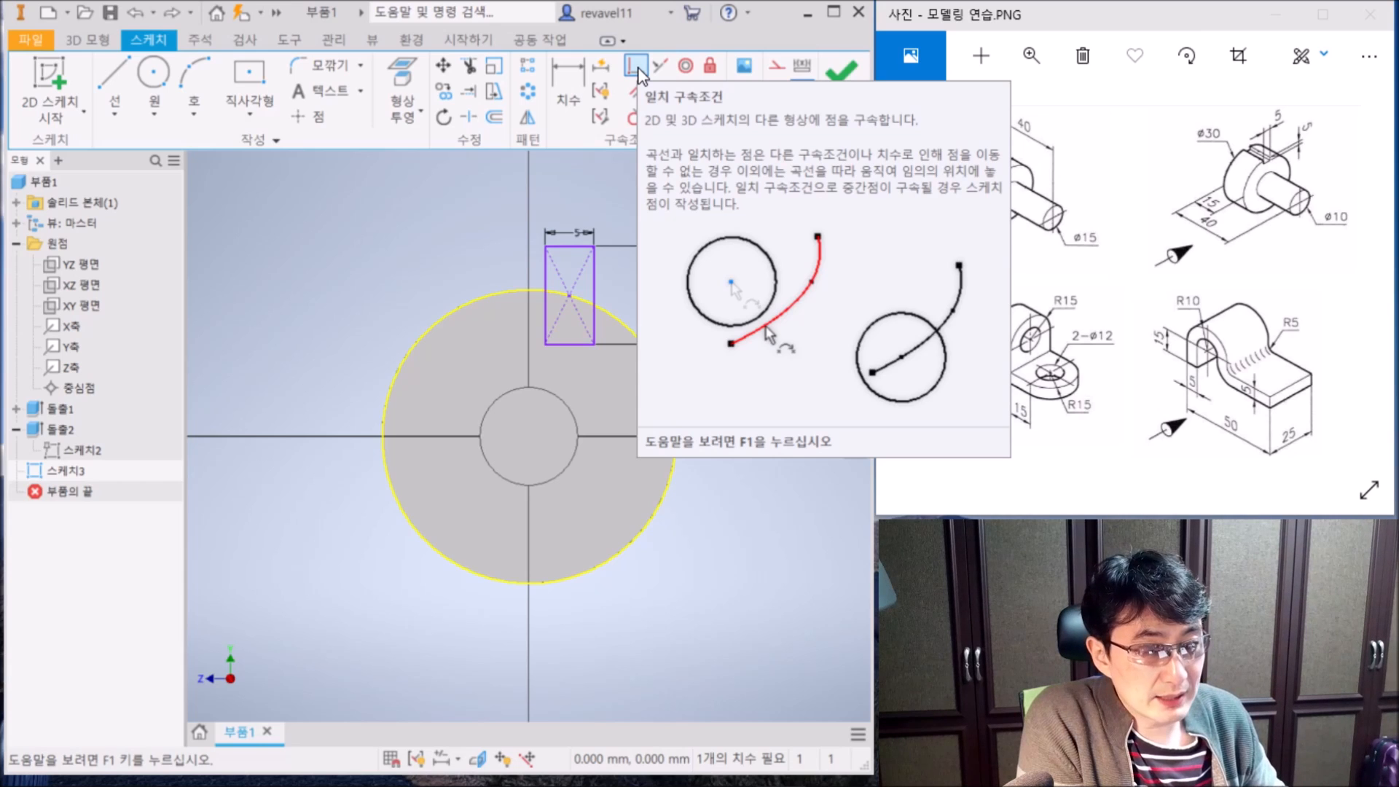
pyautogui.click(637, 68)
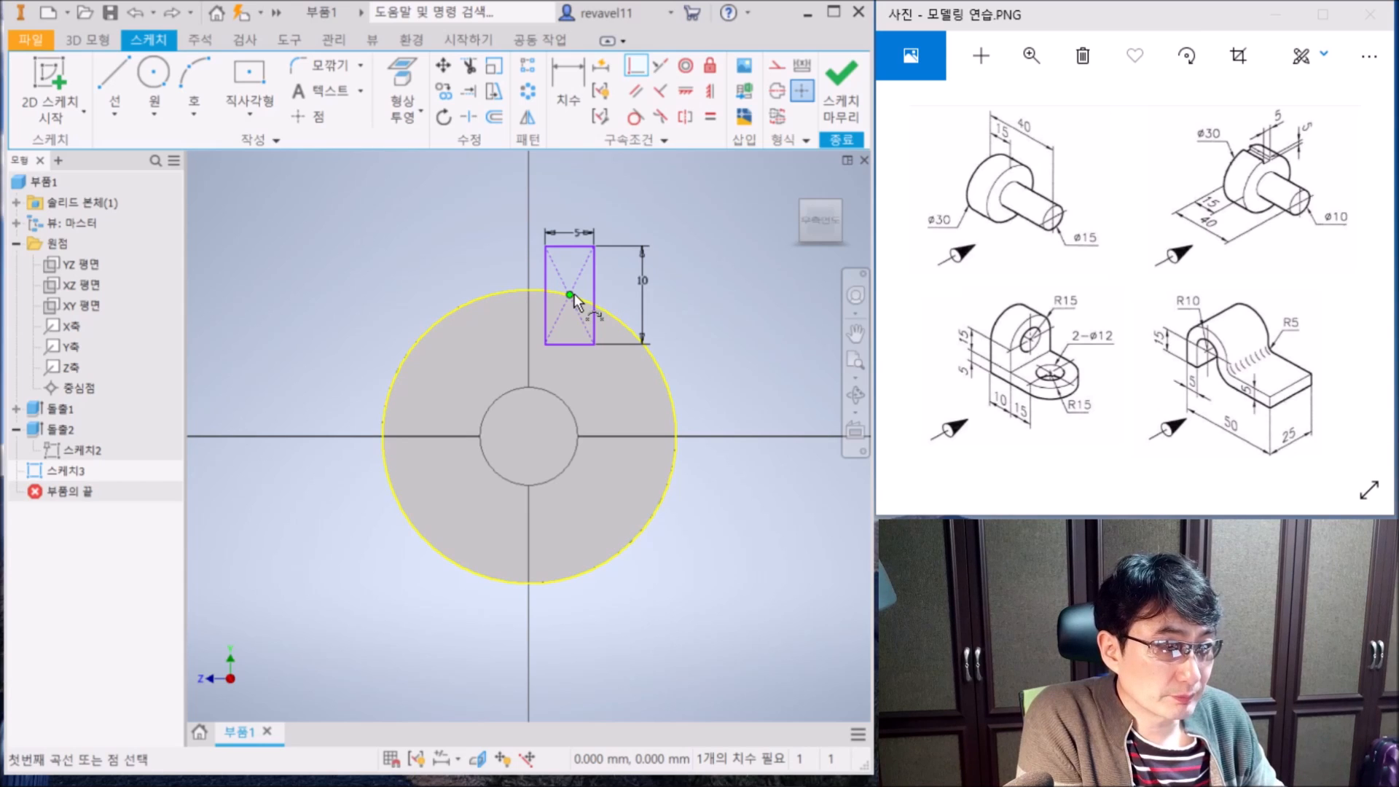
pyautogui.moveTo(575, 293)
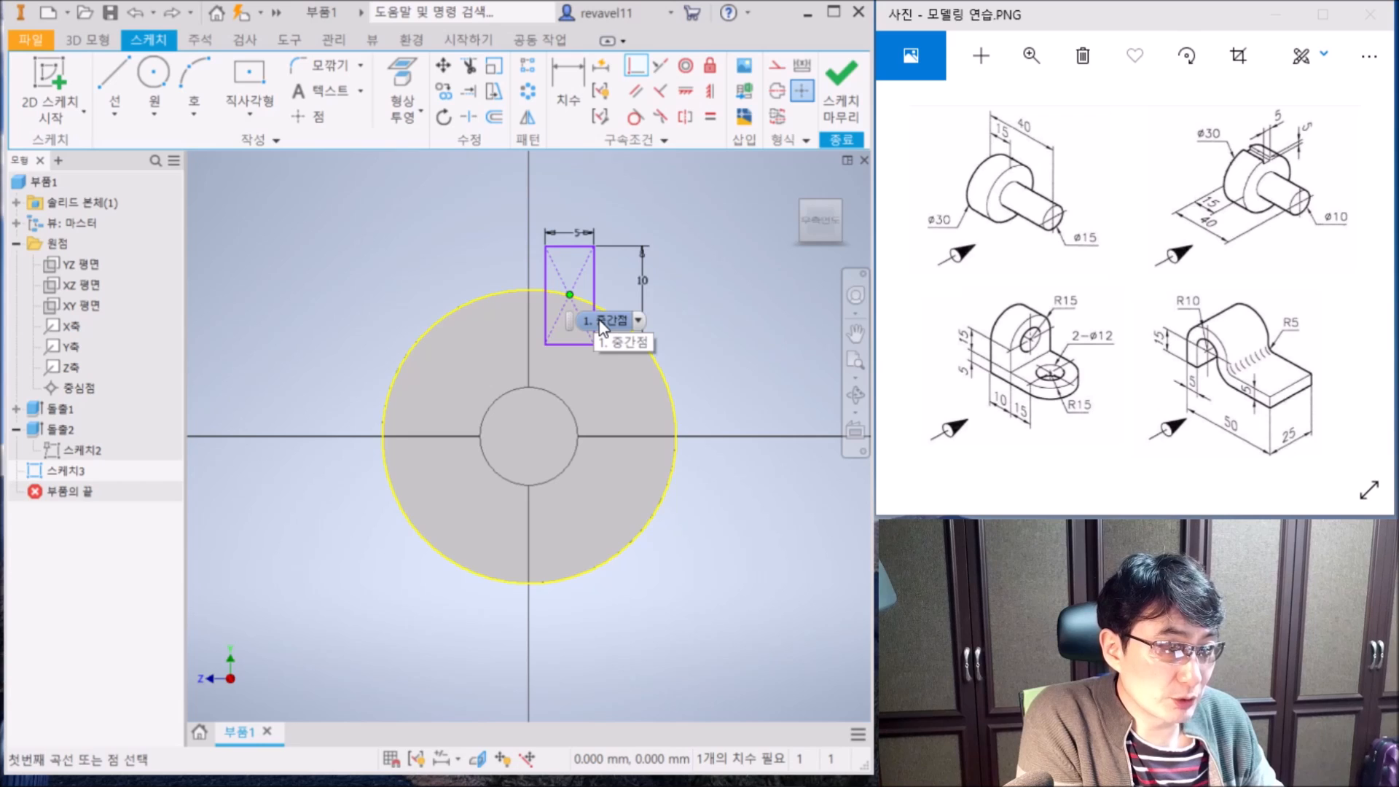
pyautogui.click(639, 320)
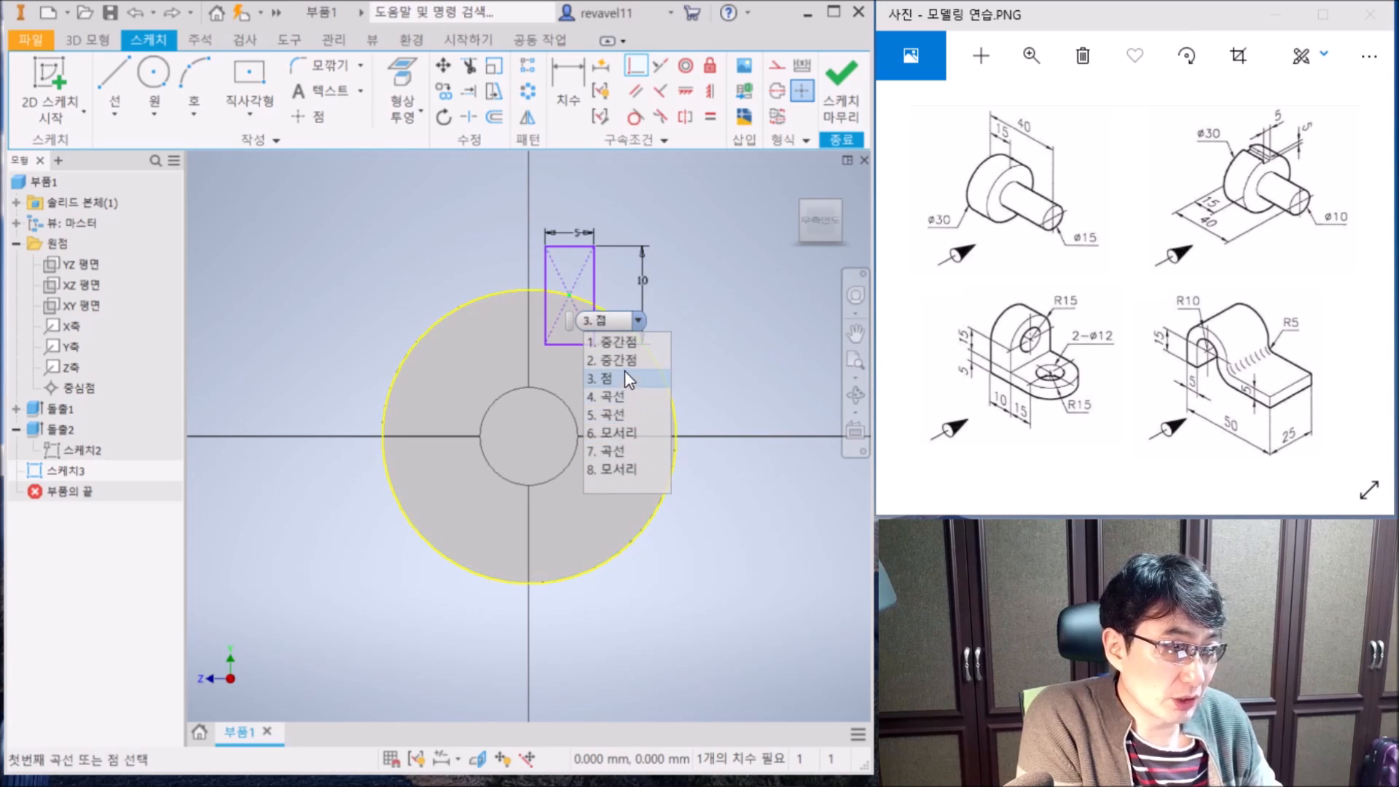
pyautogui.click(624, 346)
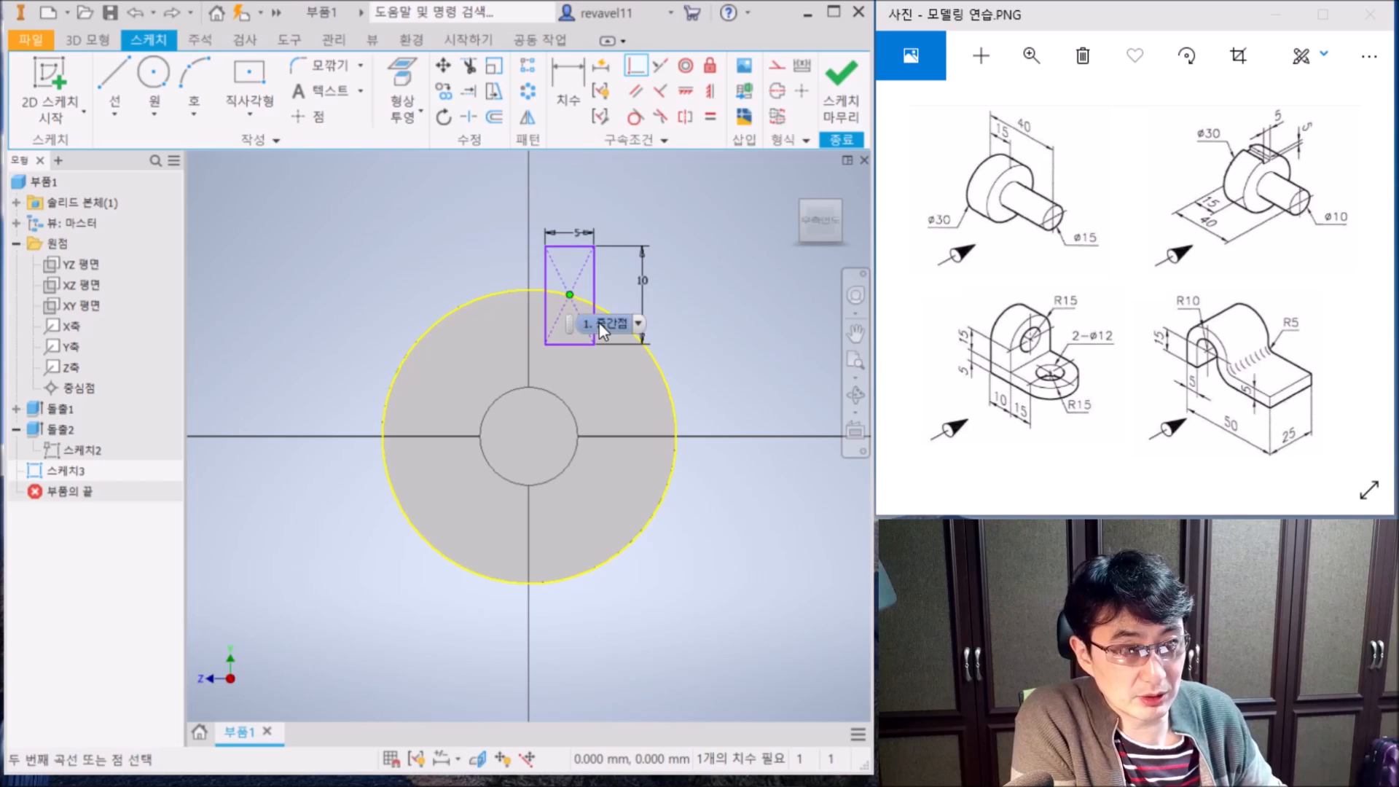
pyautogui.click(667, 367)
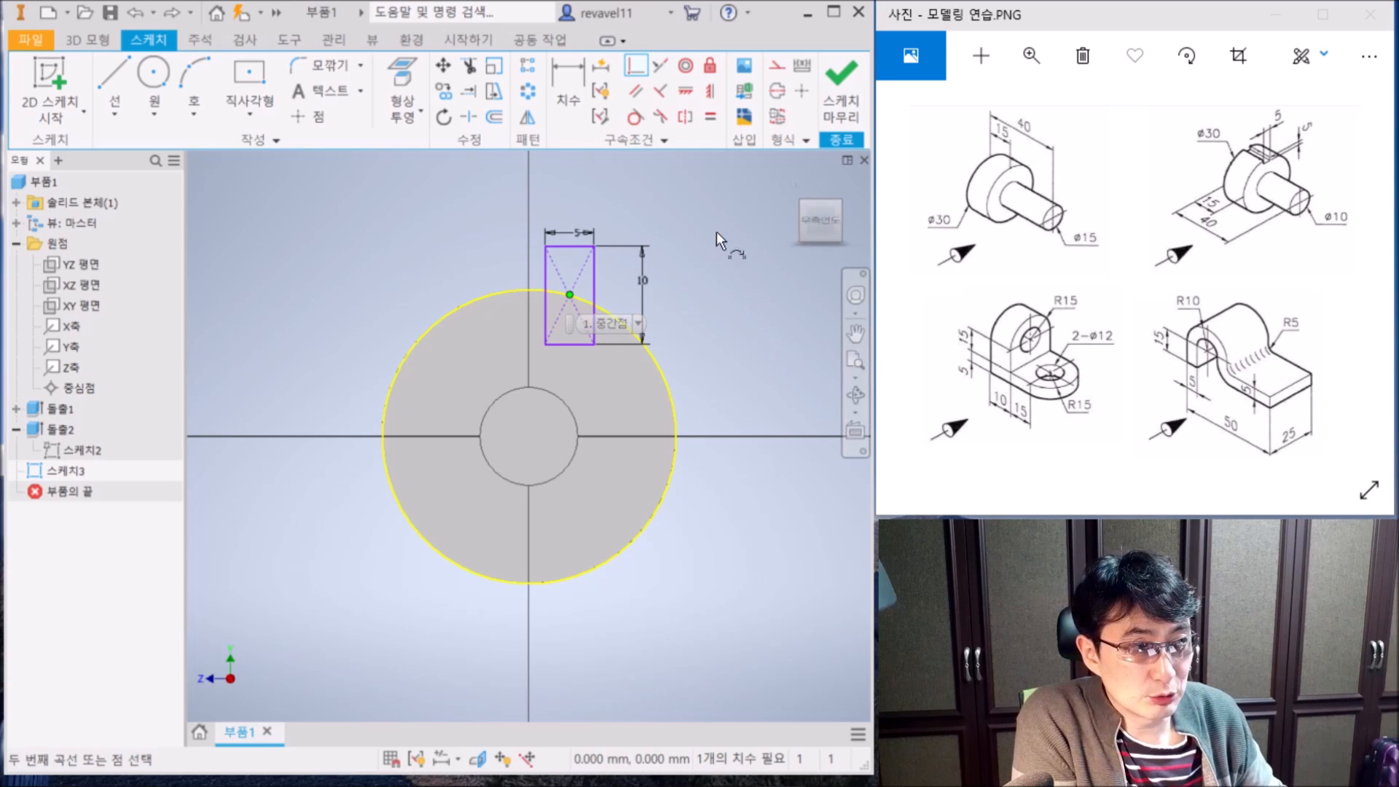
# - Constrain the rectangle's centre point coincident with the origin's Y axis and finish the sketch
pyautogui.click(640, 64)
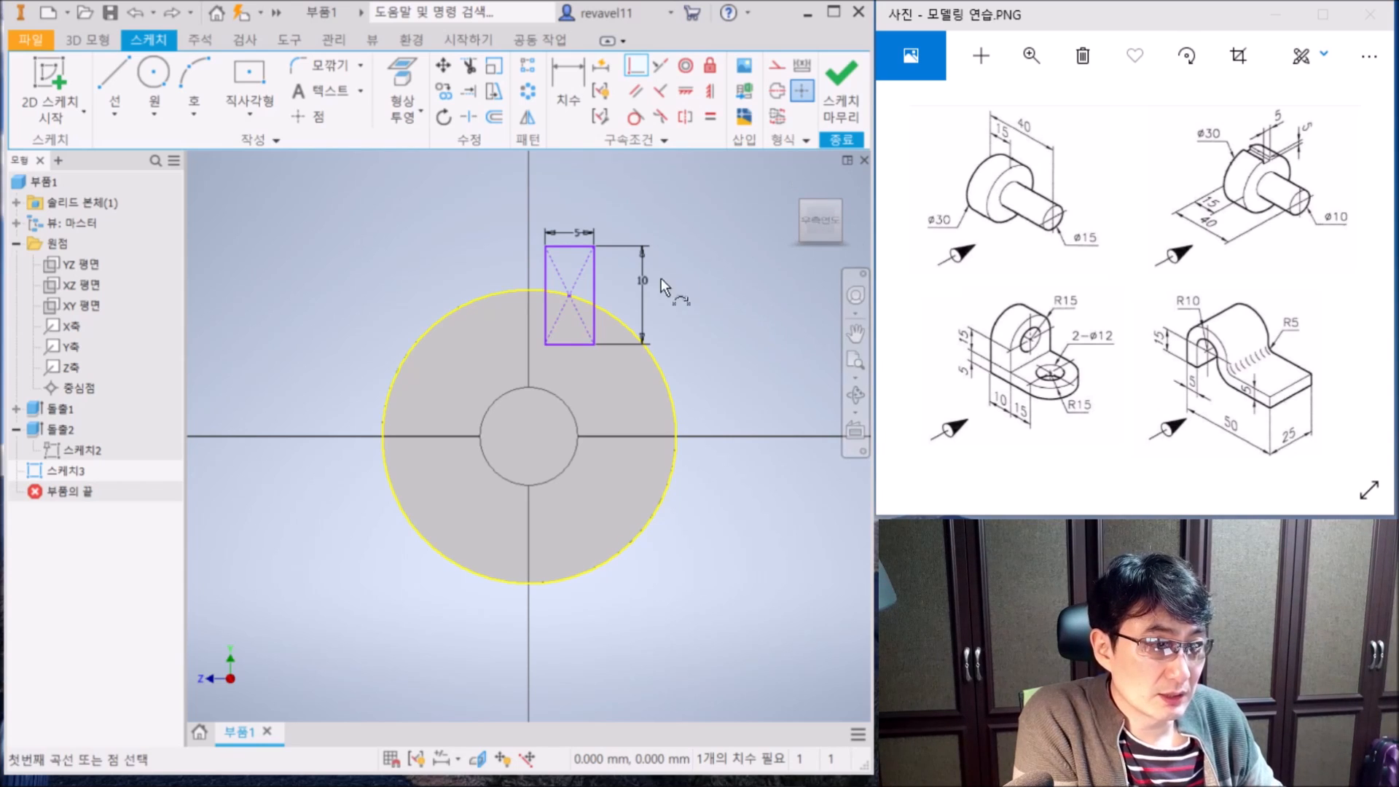
pyautogui.click(569, 295)
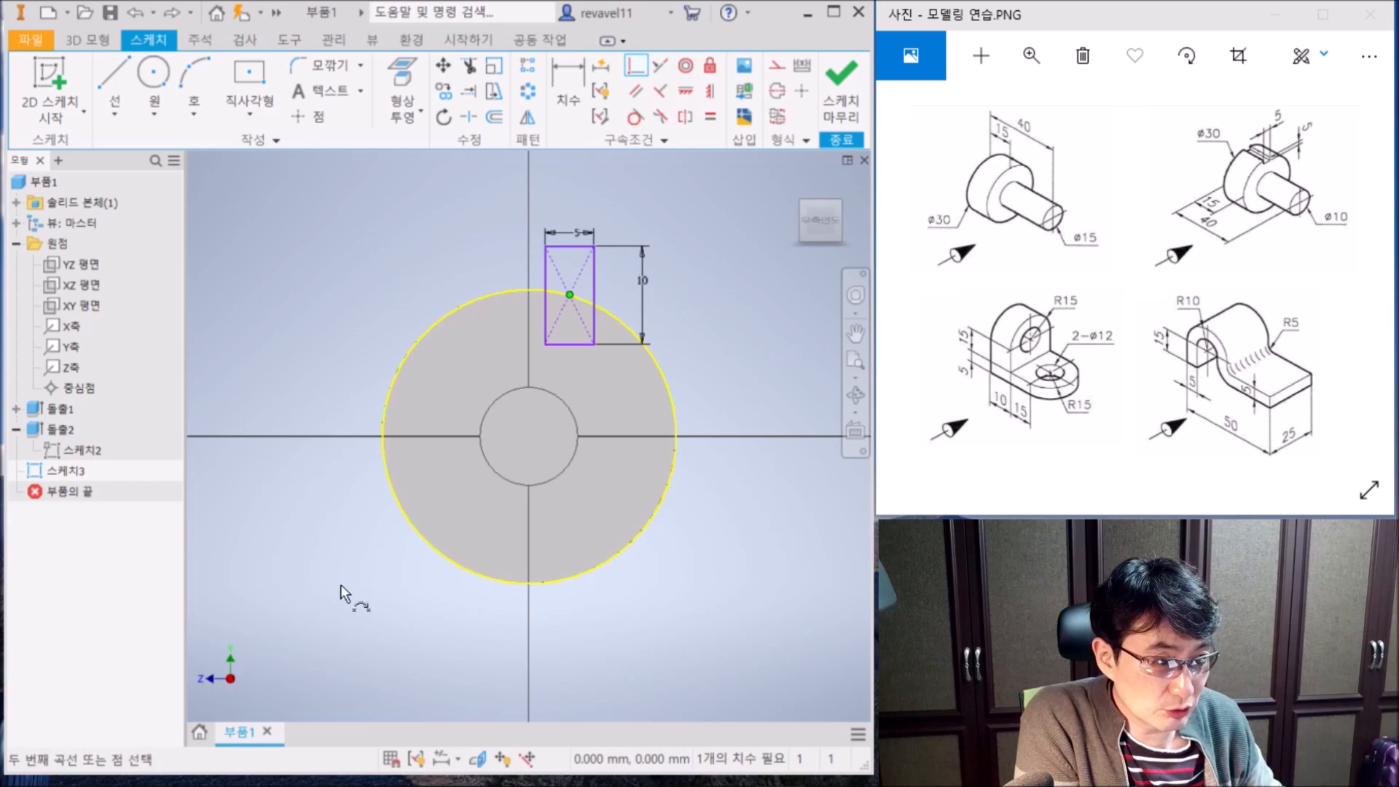
pyautogui.click(64, 348)
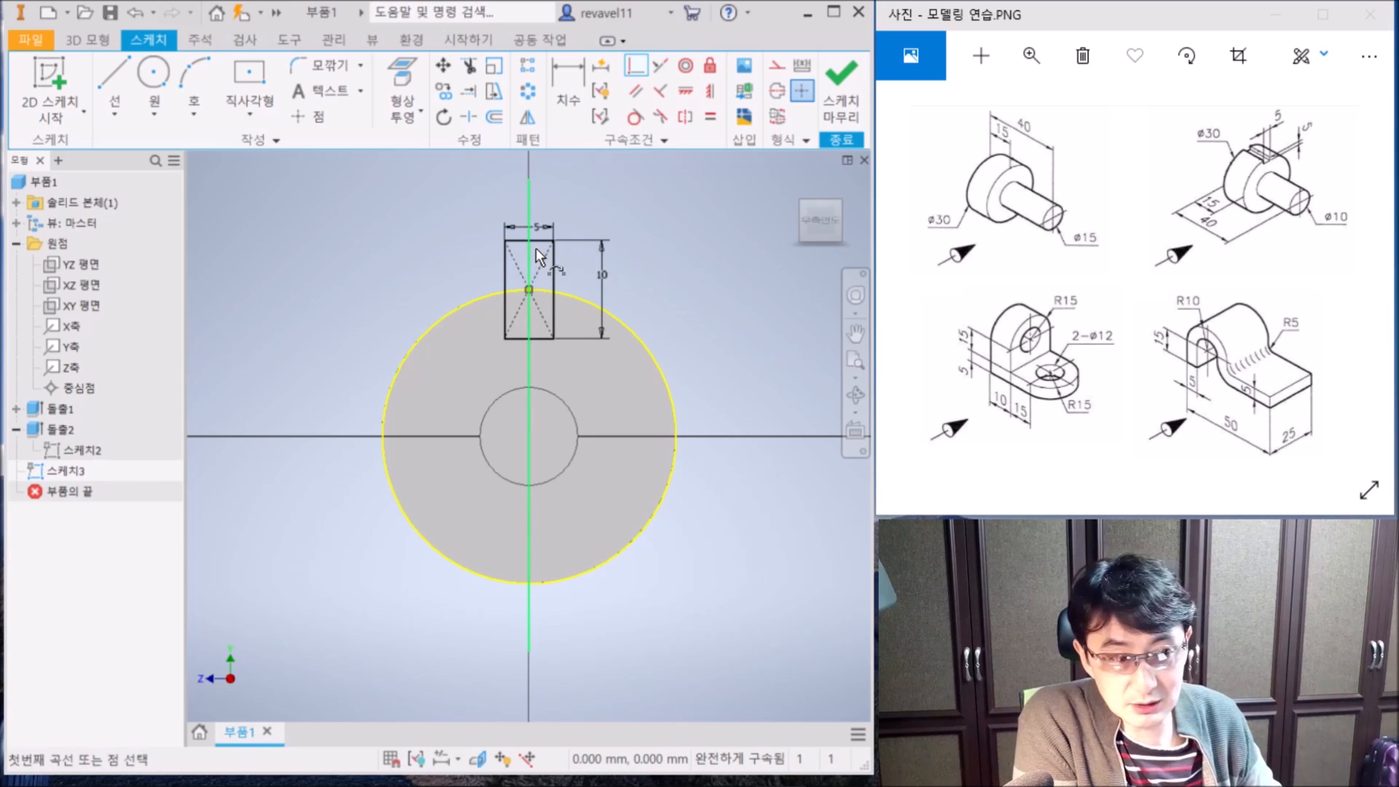
pyautogui.click(845, 84)
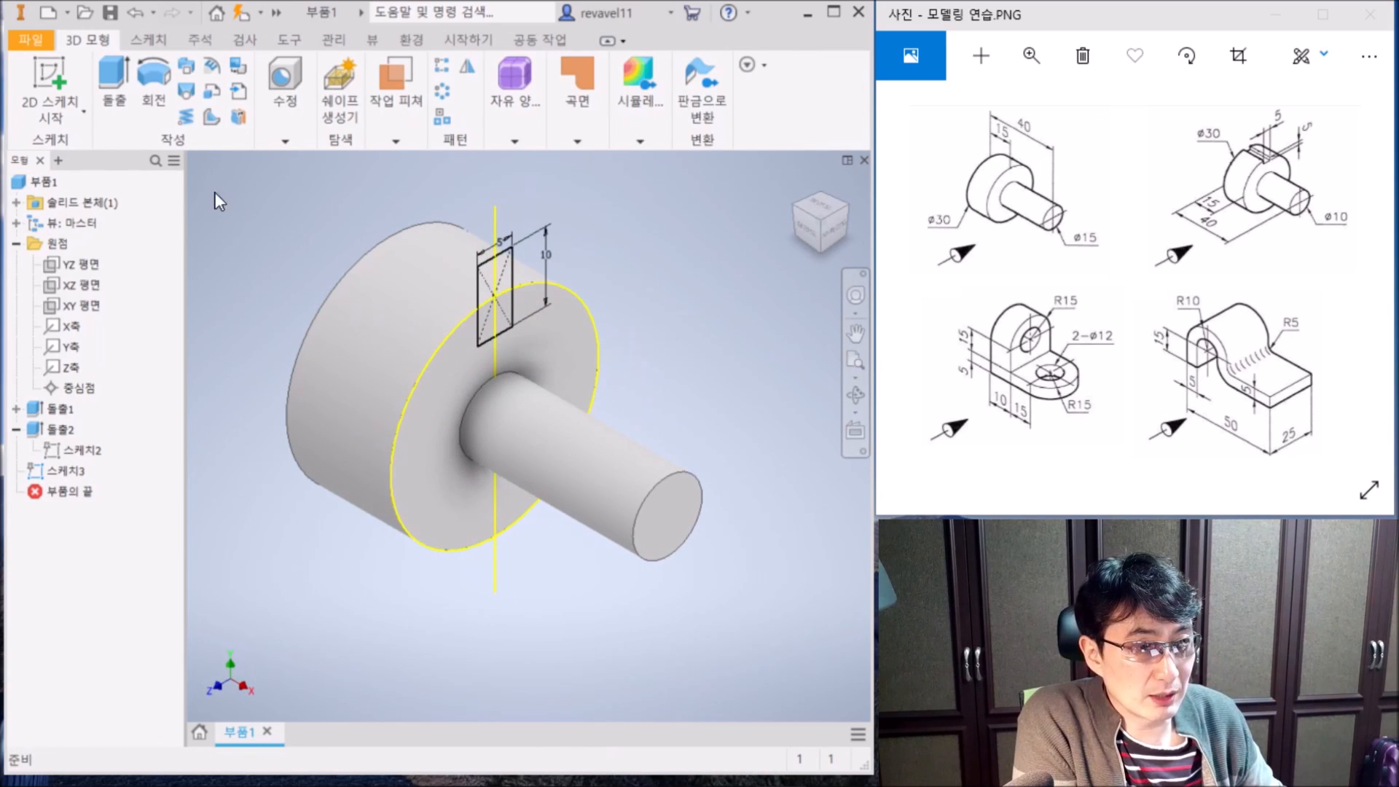
# - Extrude the rectangle's two regions inside the disc as a cut back through the disc, using a distance of 40-15
pyautogui.click(119, 102)
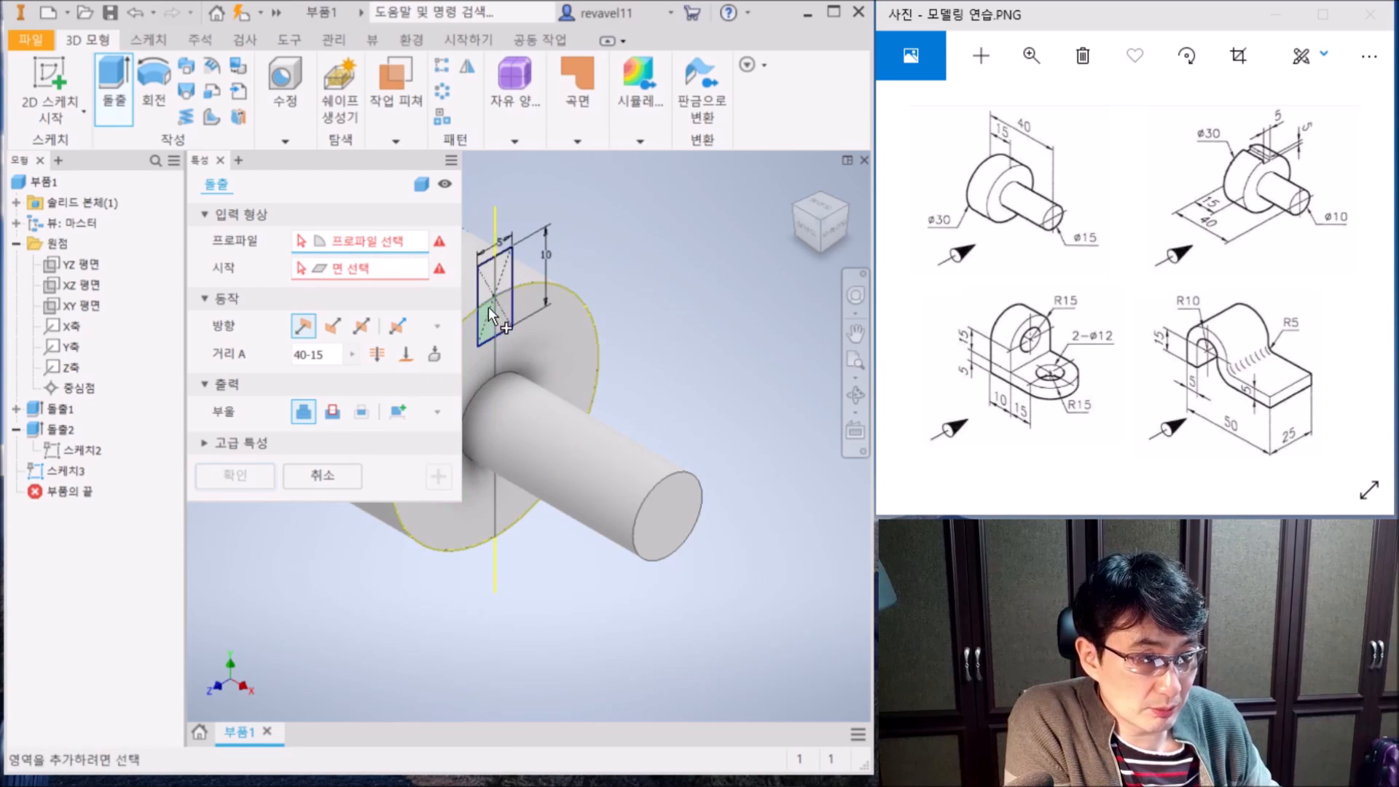
pyautogui.scroll(-2, 483, 320)
pyautogui.scroll(5, 483, 320)
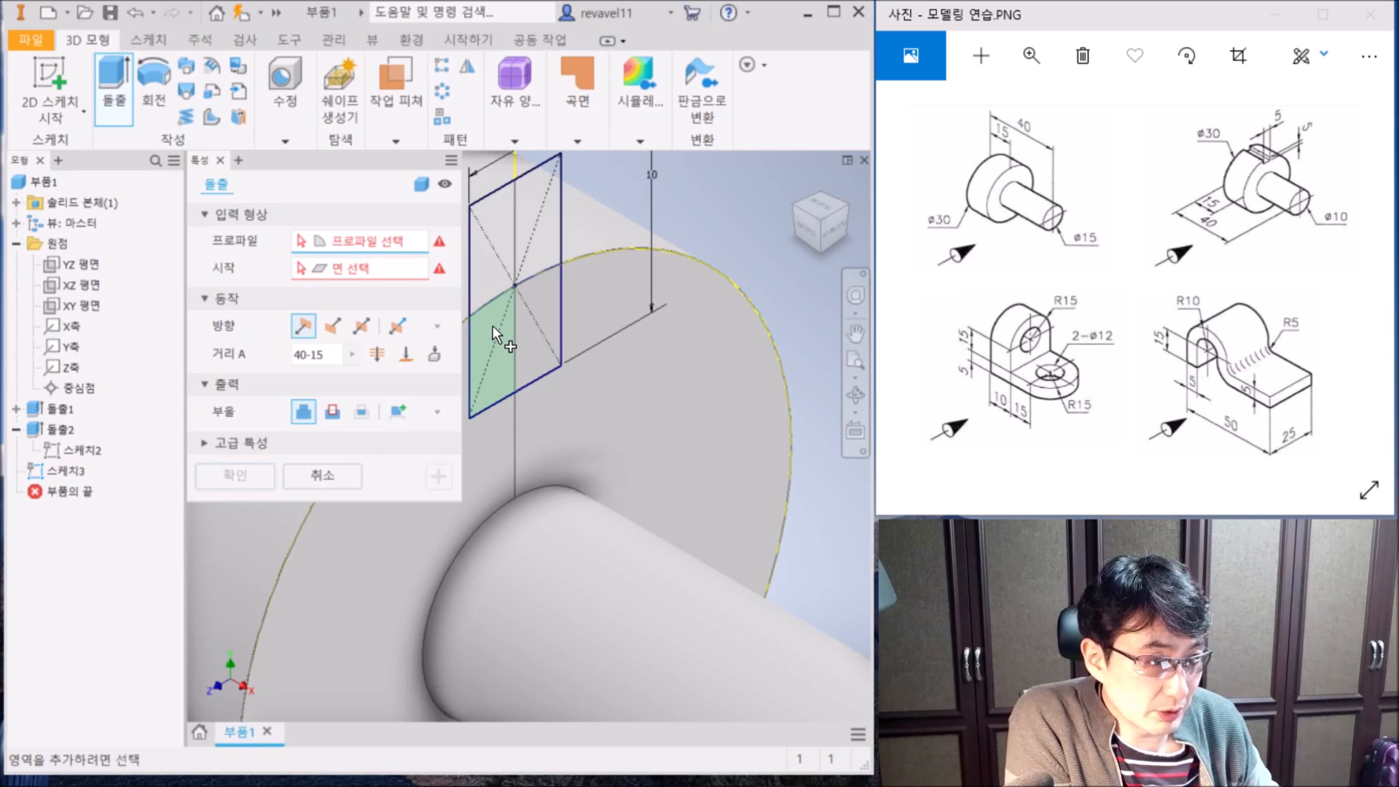
pyautogui.click(492, 326)
pyautogui.click(543, 285)
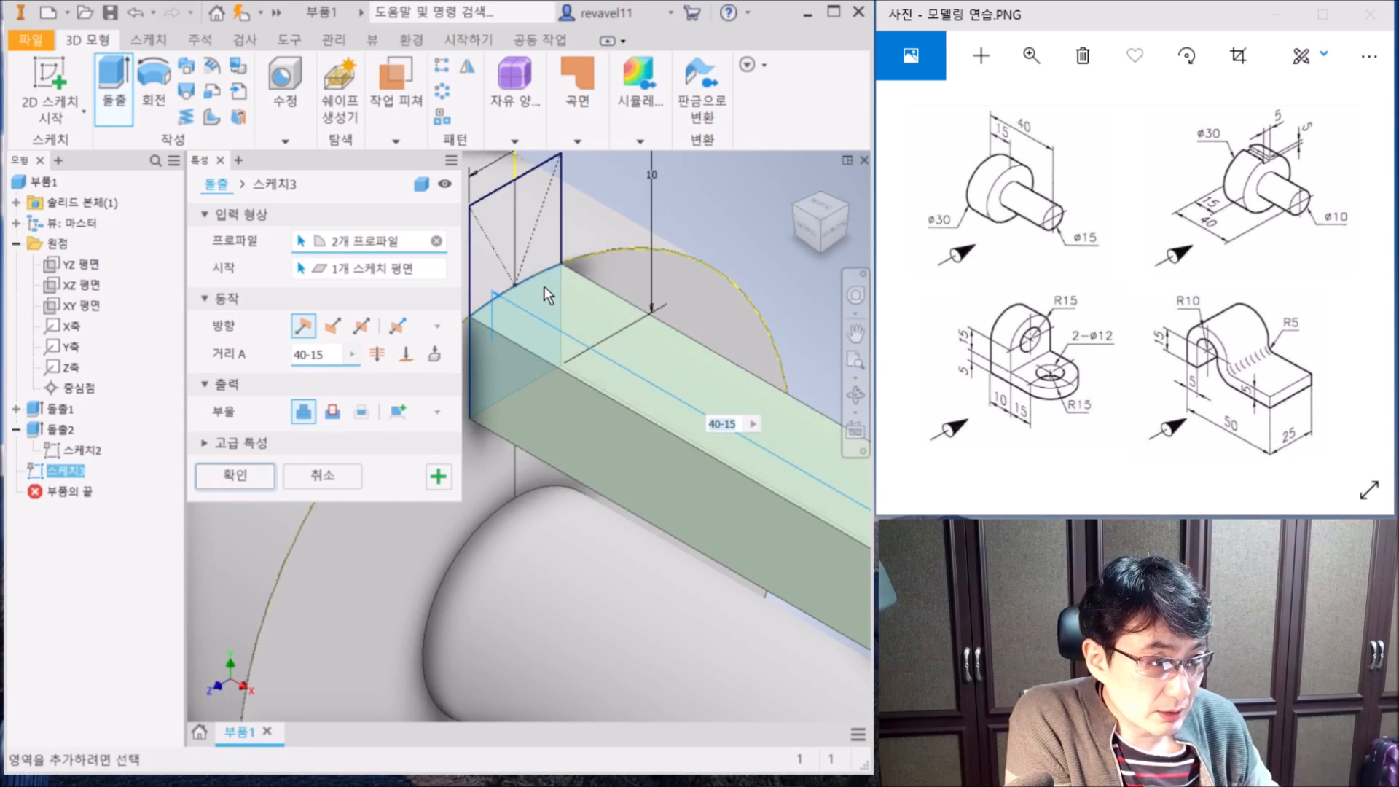
pyautogui.scroll(-3, 548, 326)
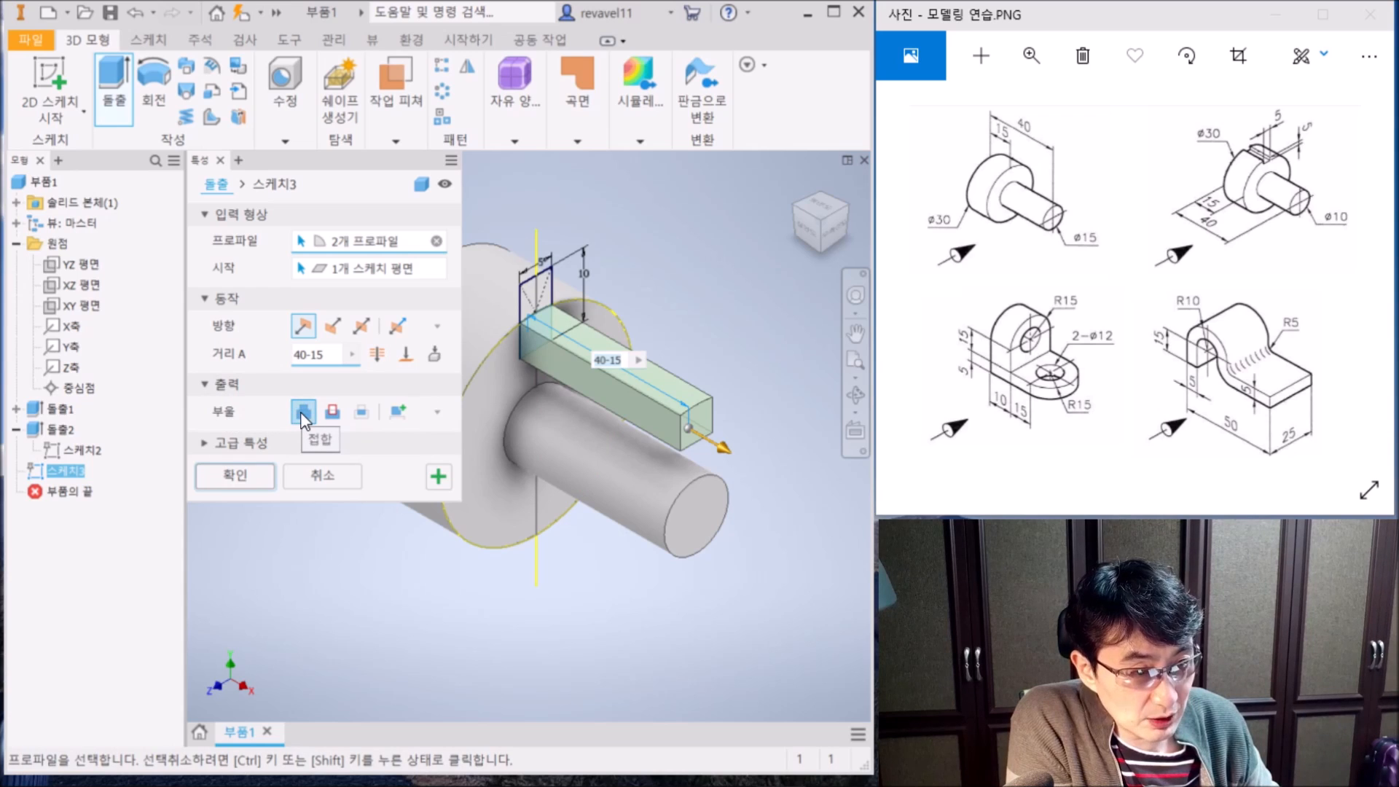
pyautogui.click(333, 412)
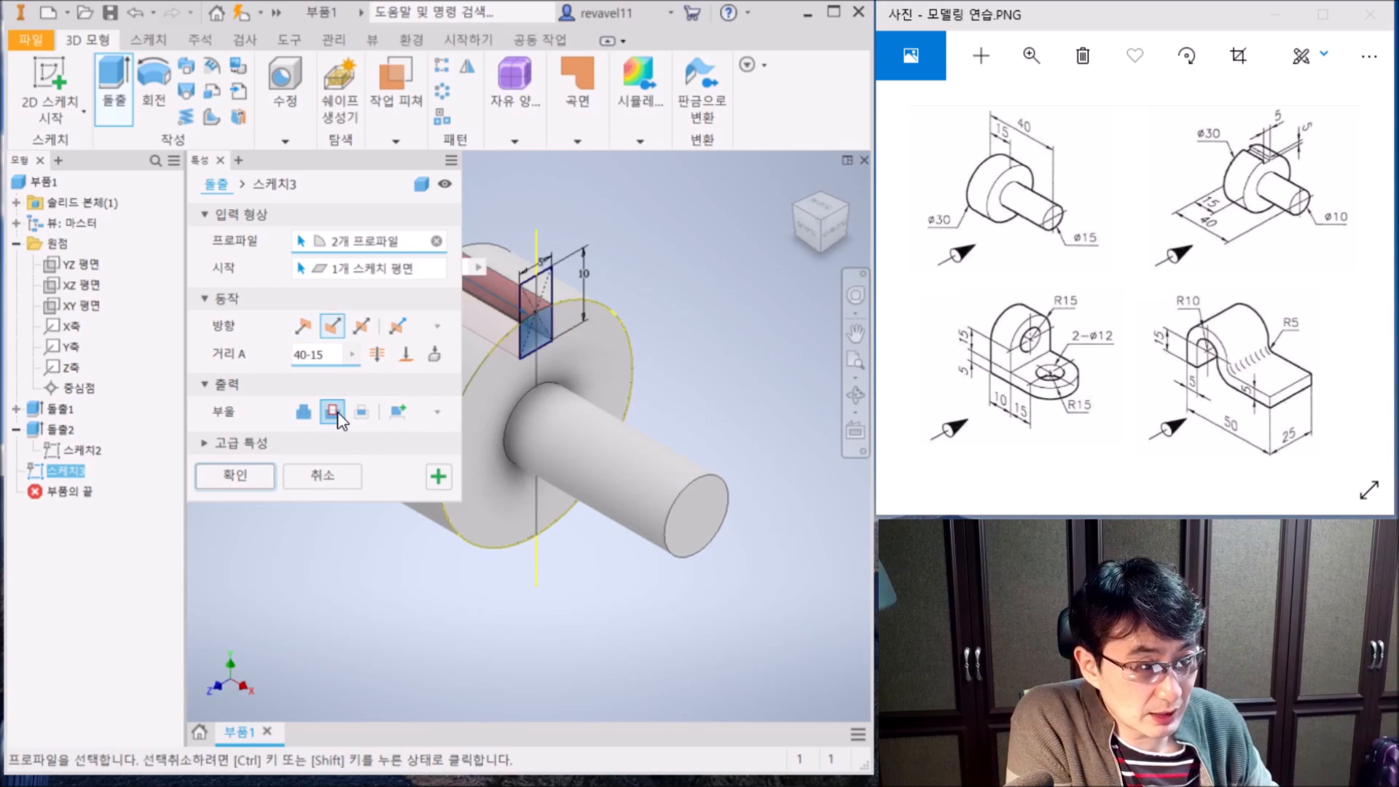
pyautogui.moveTo(672, 332); pyautogui.dragTo(790, 475, button='middle')
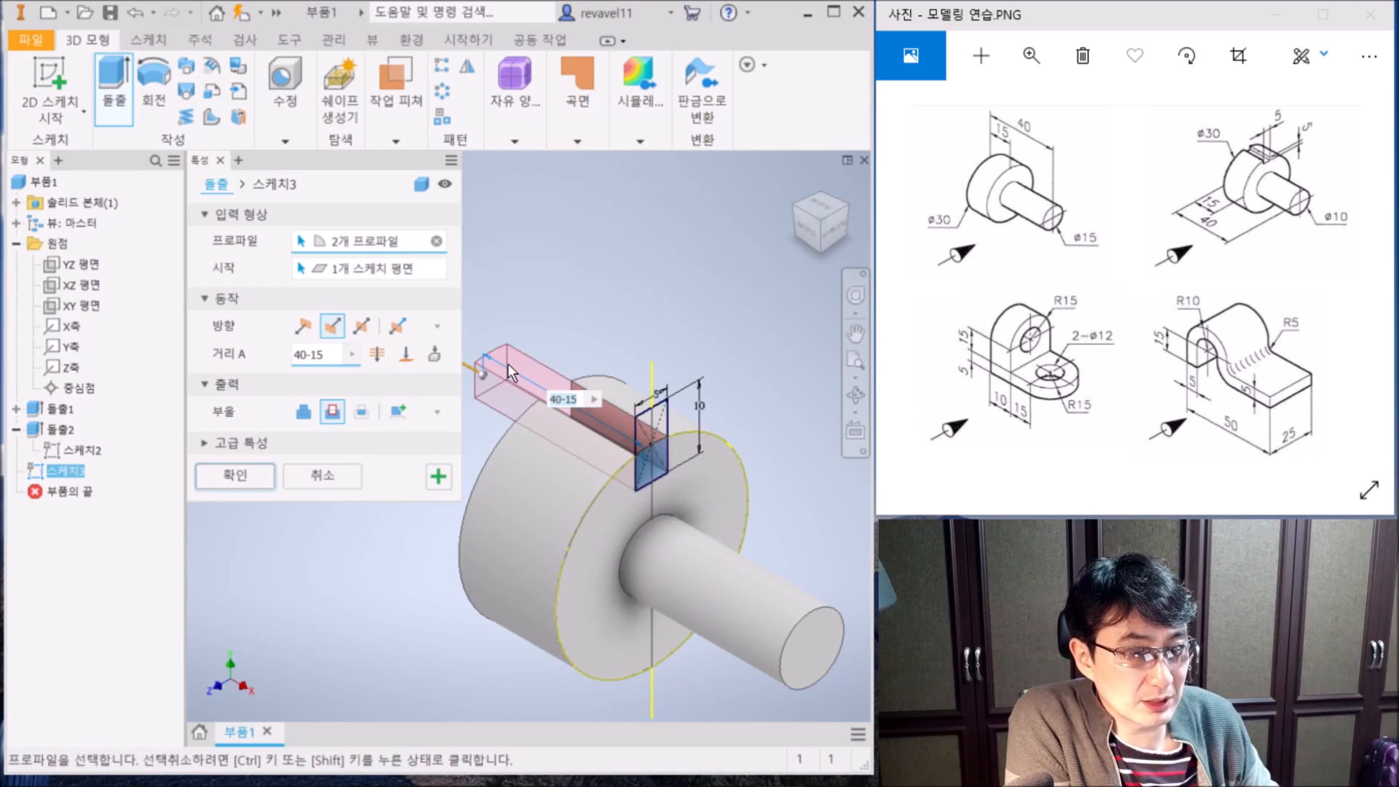
pyautogui.click(233, 477)
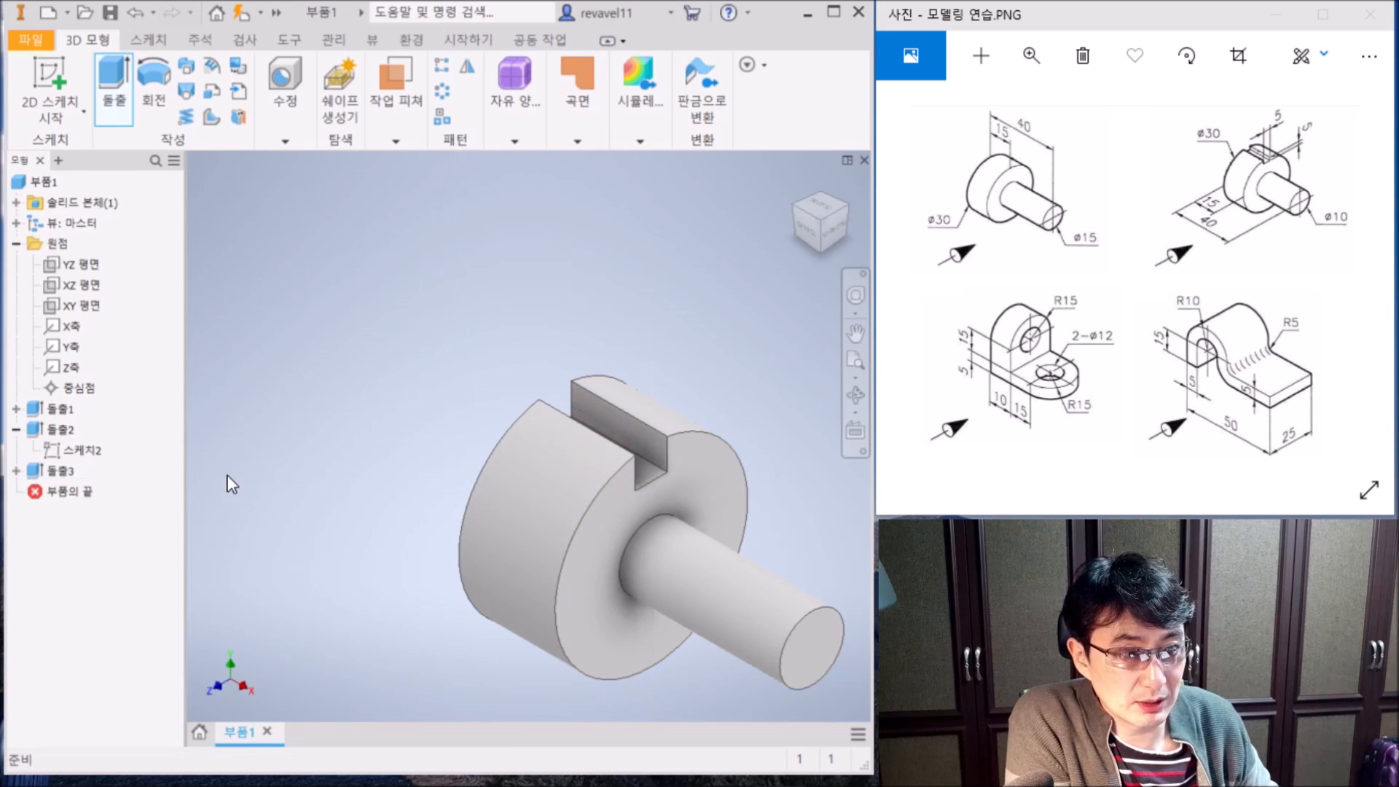
pyautogui.click(821, 217)
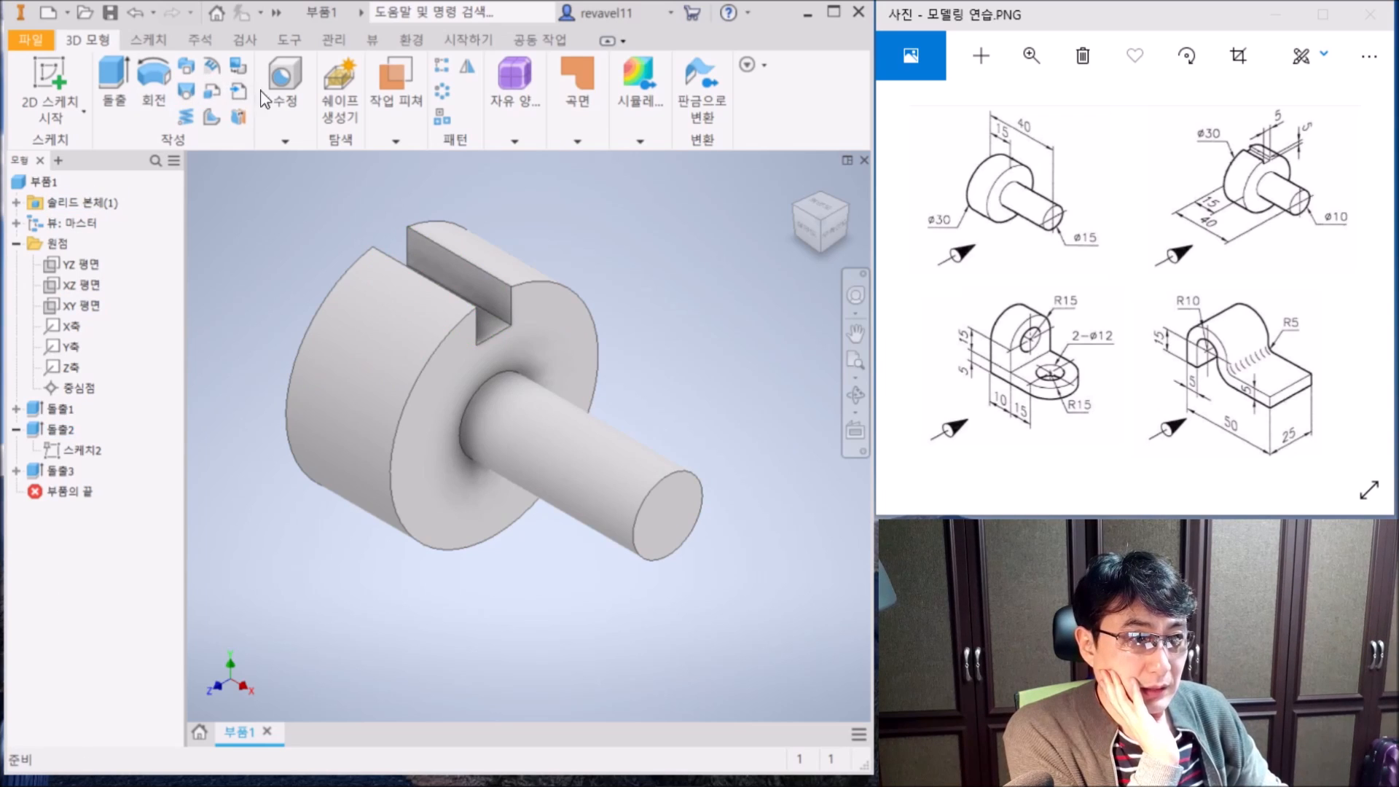
# - Create a new part file, look back at the notched shaft part and return to the new part
pyautogui.click(32, 41)
pyautogui.moveTo(78, 141)
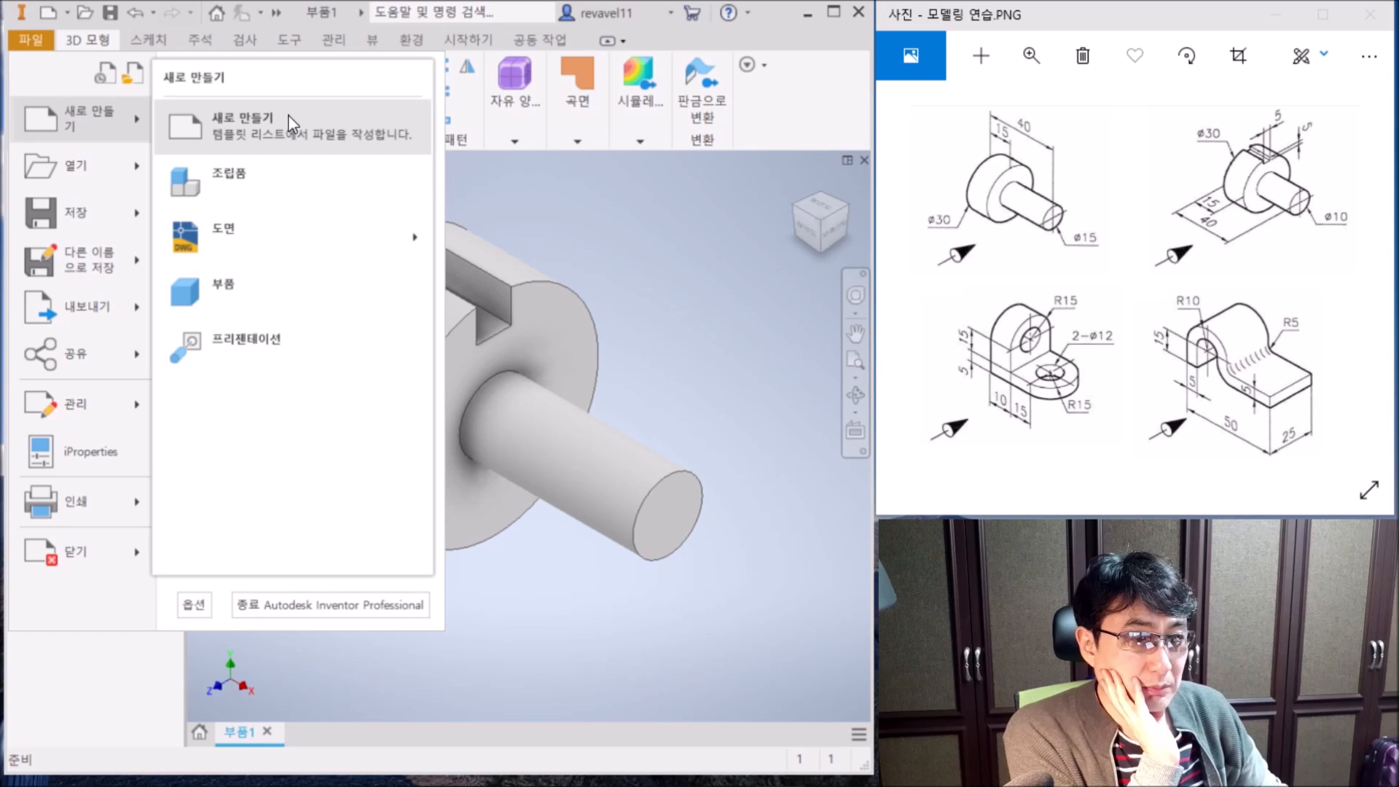
pyautogui.click(285, 302)
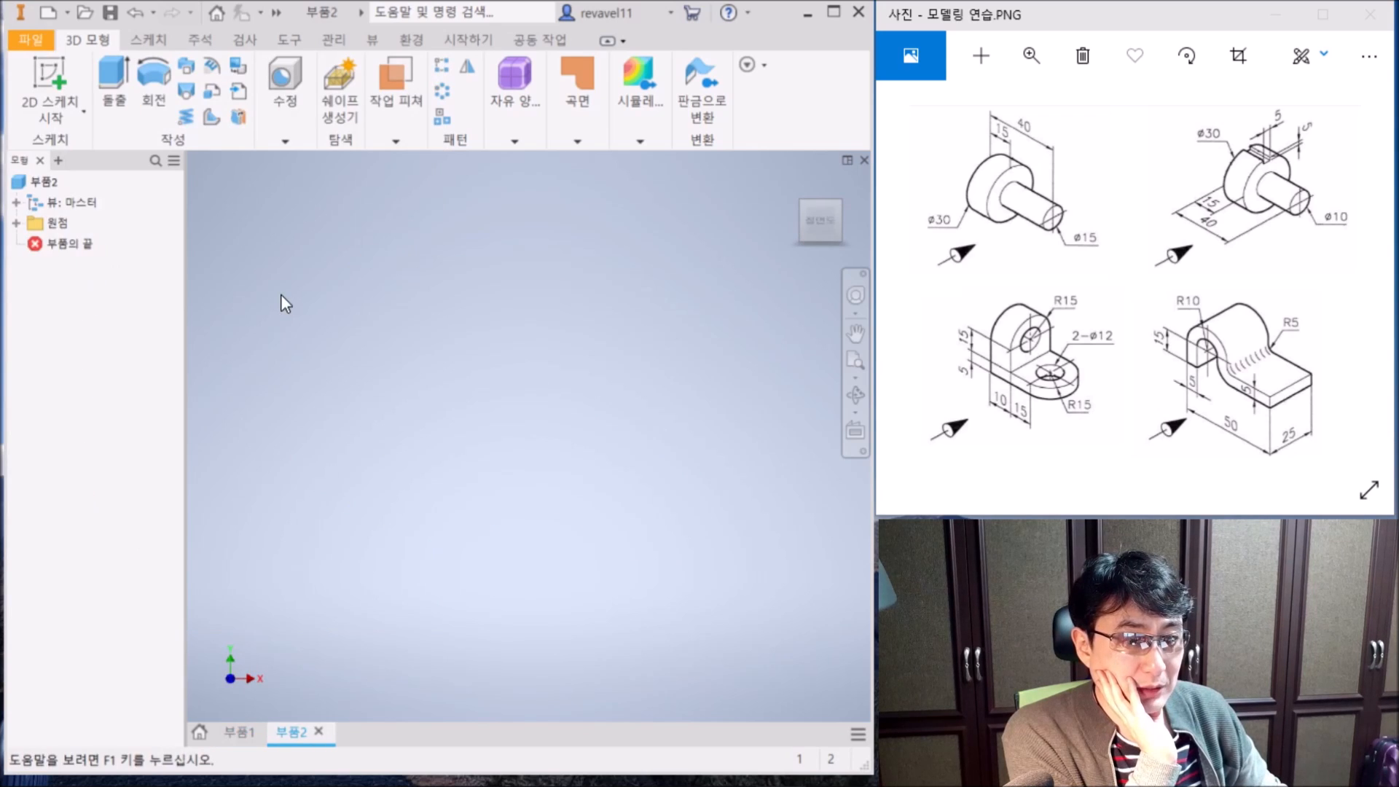
pyautogui.click(244, 740)
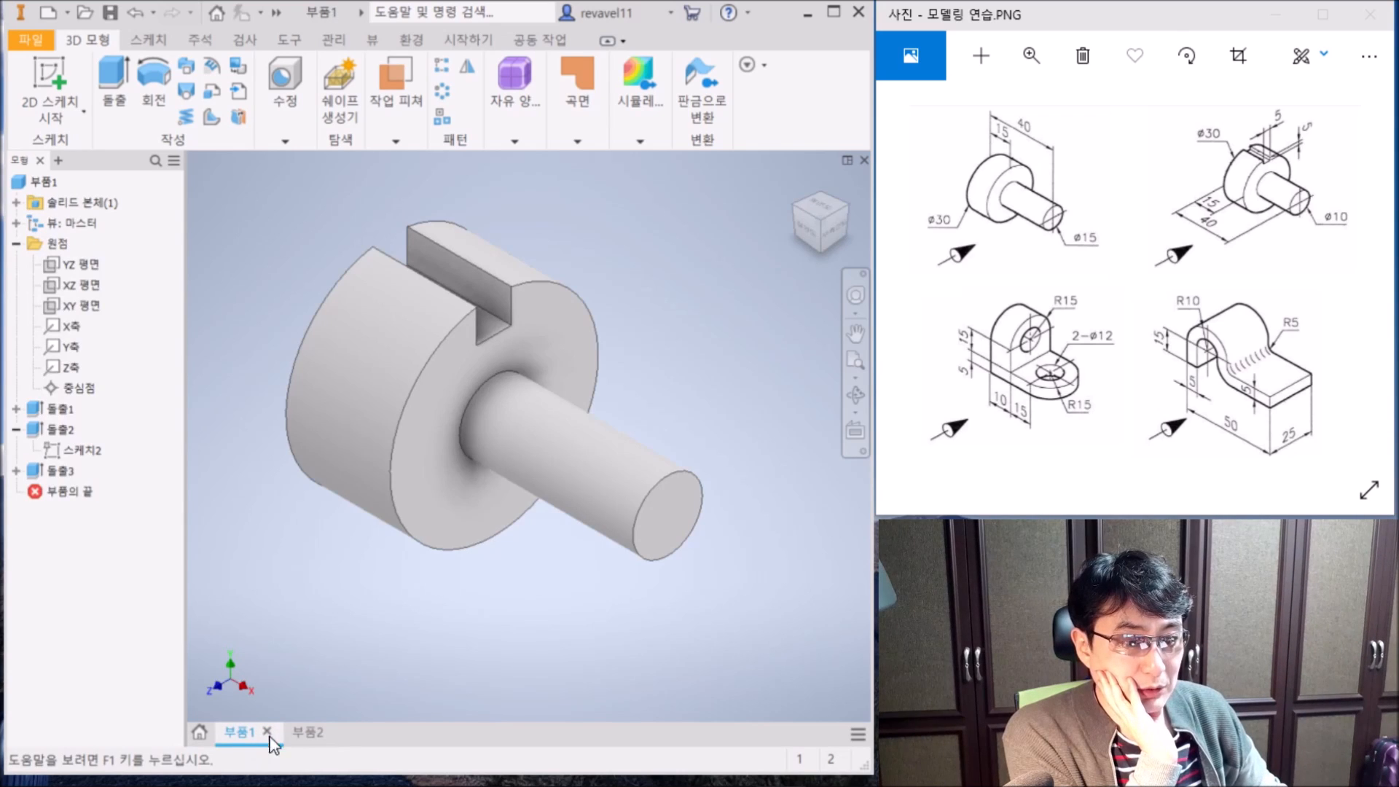
pyautogui.click(307, 735)
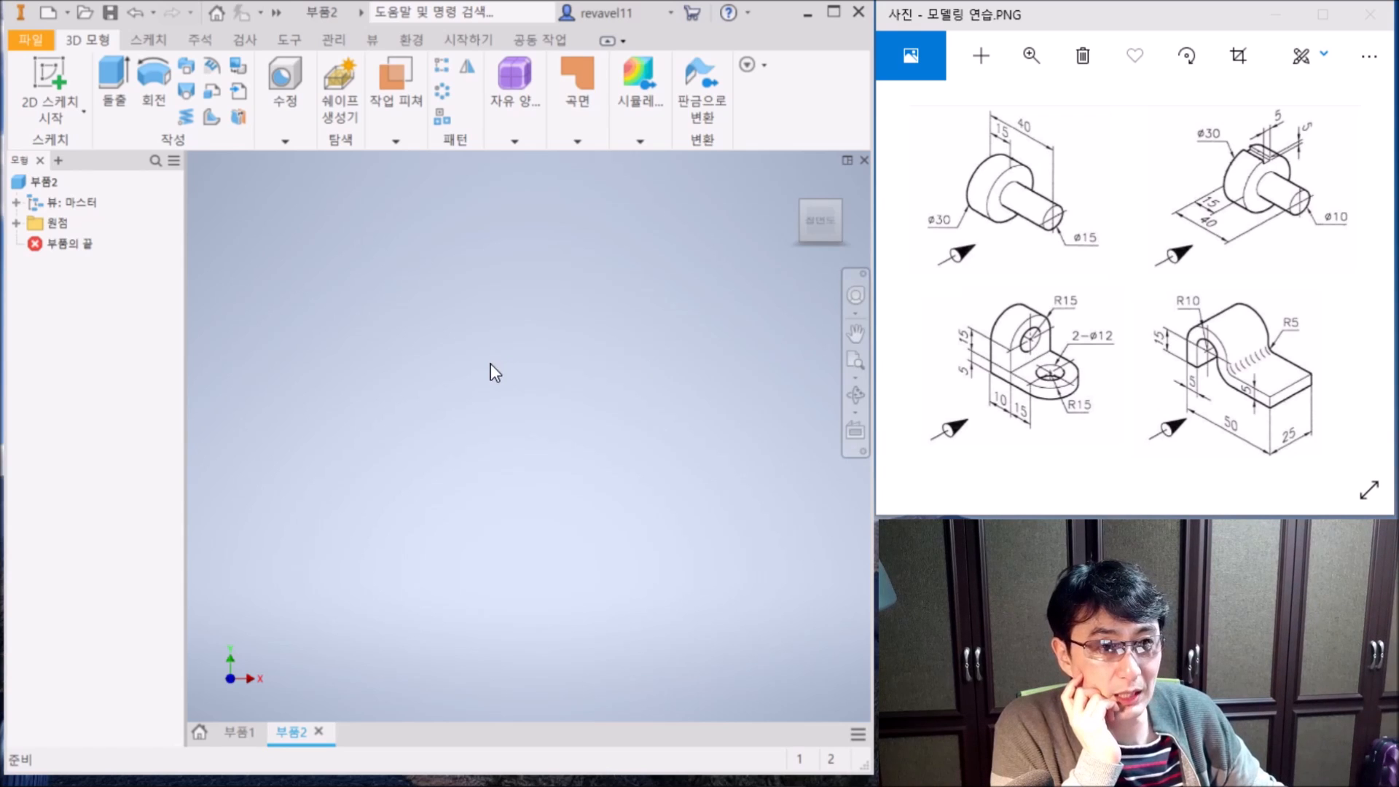
# - Start a sketch on the XY plane and draw a closed L-shaped profile from the origin, about 16.6 mm wide and 14.9 mm high
pyautogui.click(51, 73)
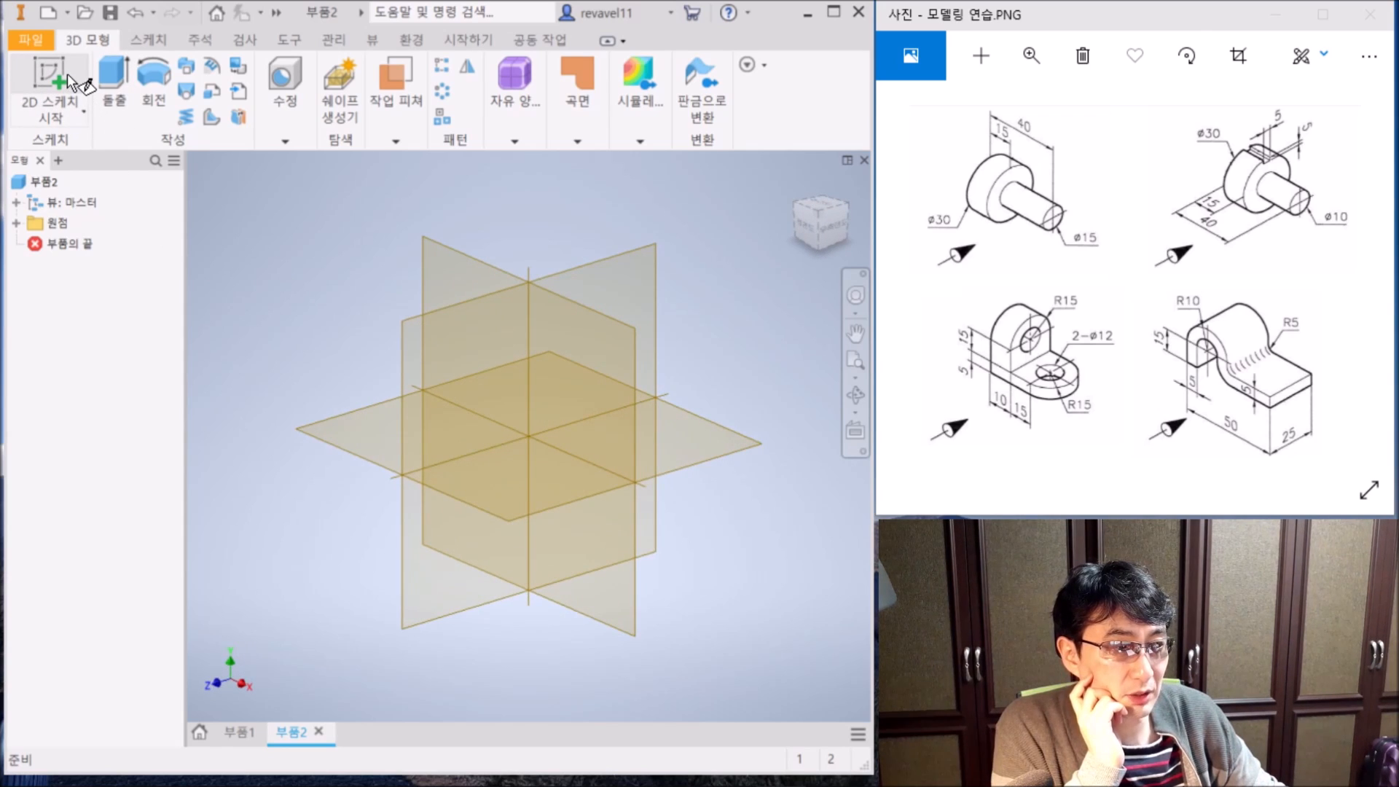
pyautogui.click(587, 371)
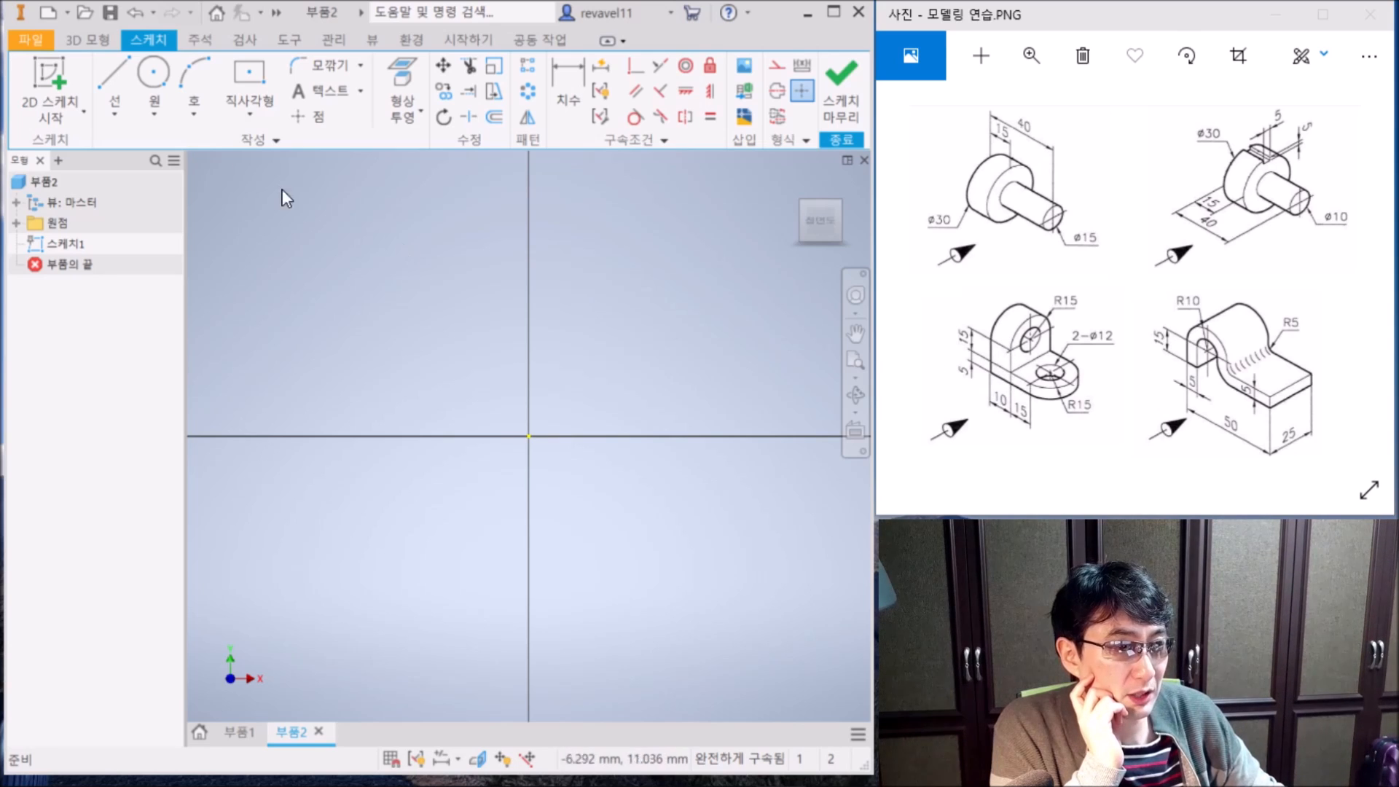
pyautogui.click(114, 77)
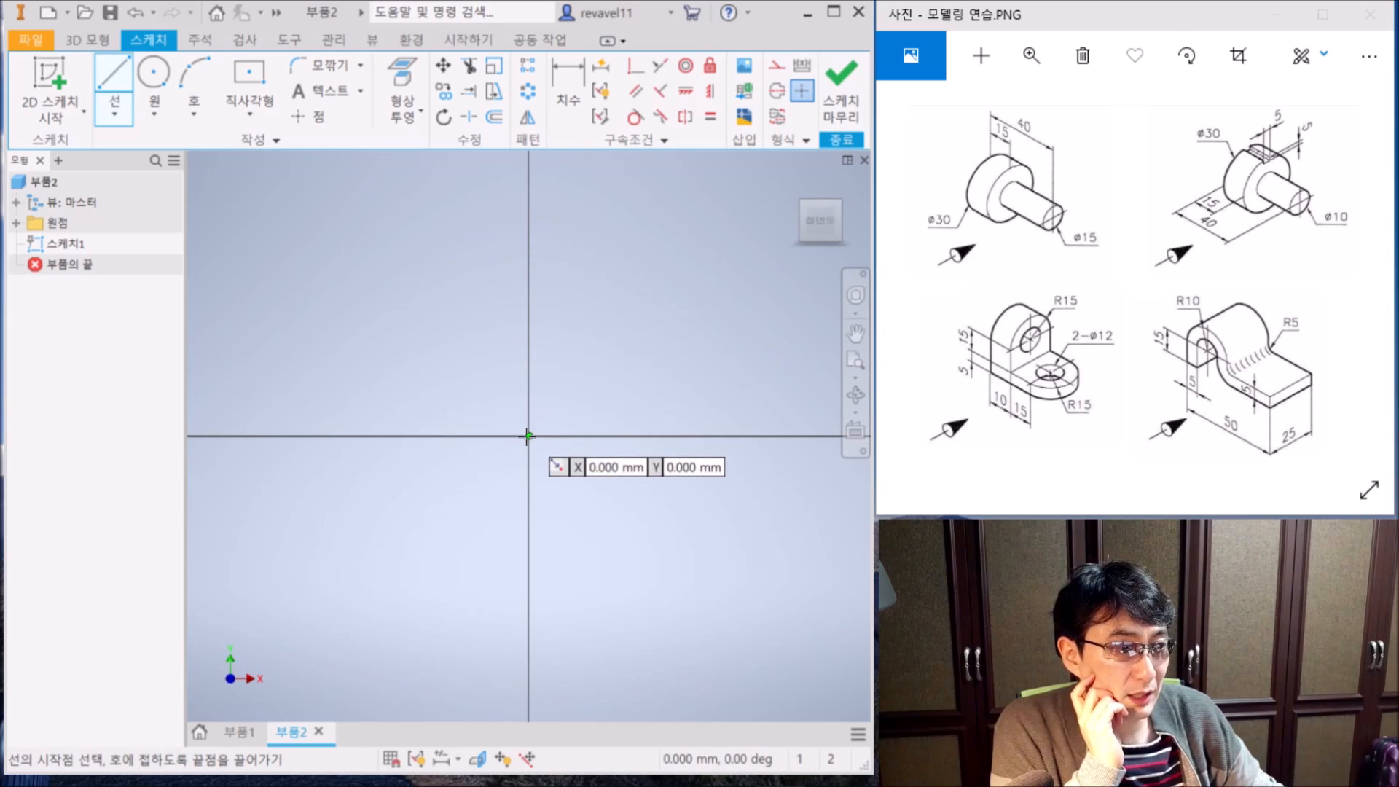
pyautogui.click(529, 435)
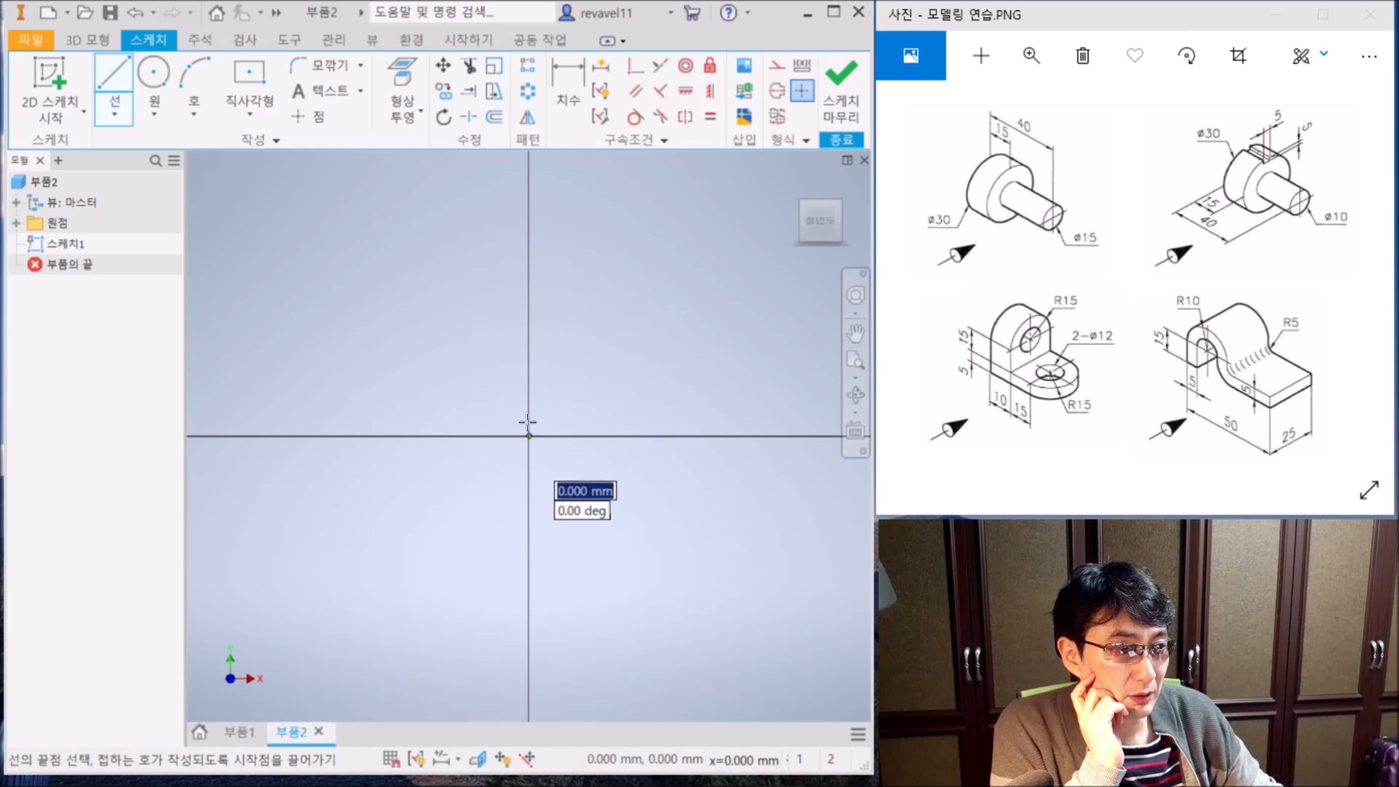
pyautogui.click(529, 189)
pyautogui.click(613, 189)
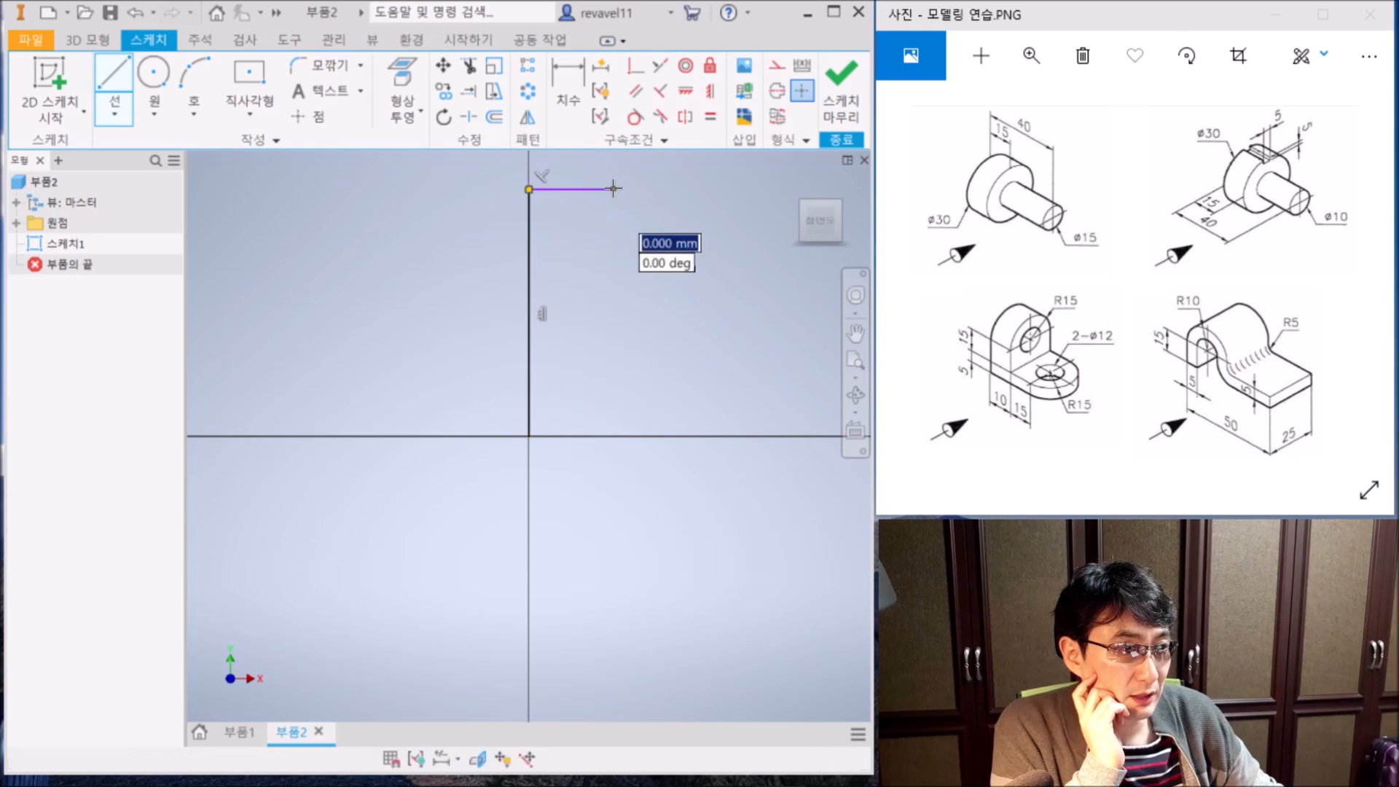
pyautogui.click(612, 360)
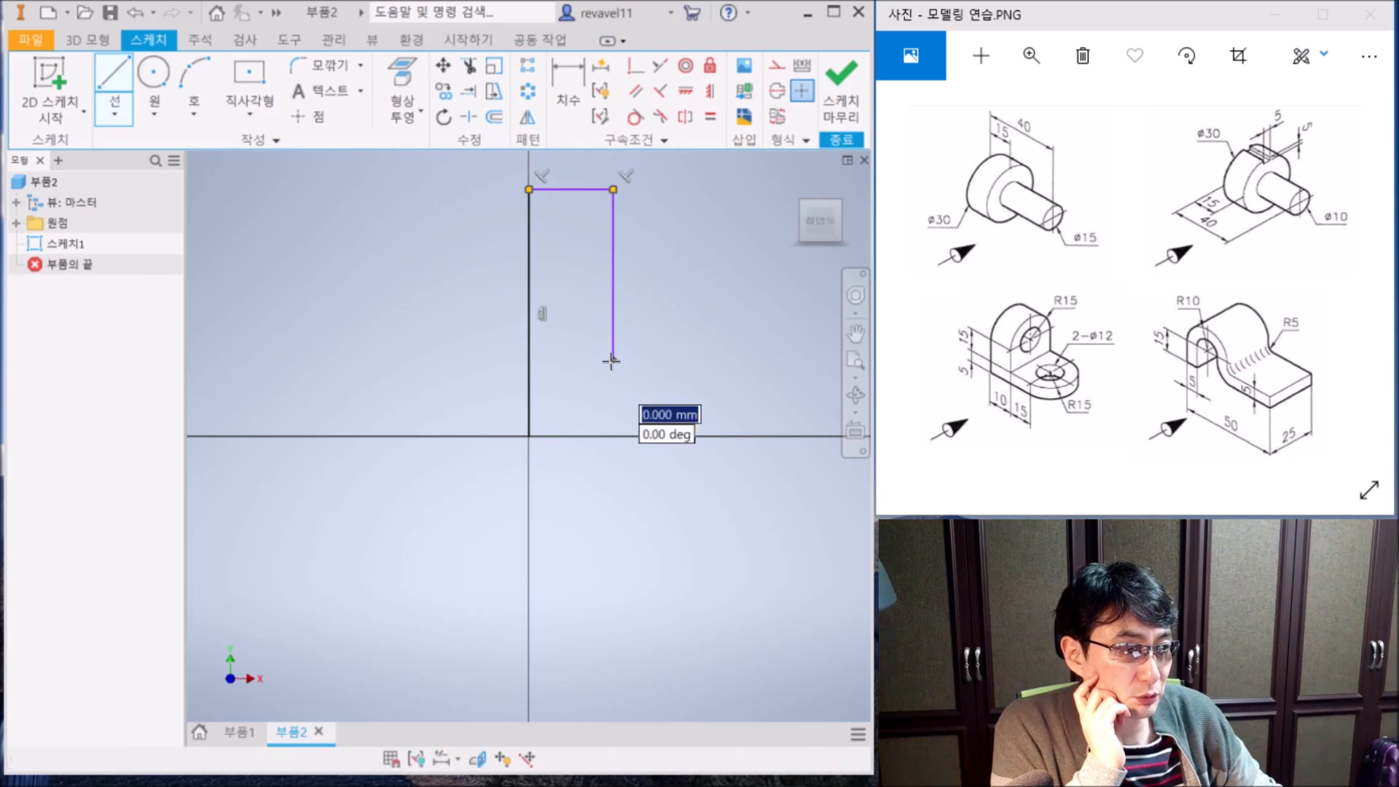
pyautogui.click(804, 360)
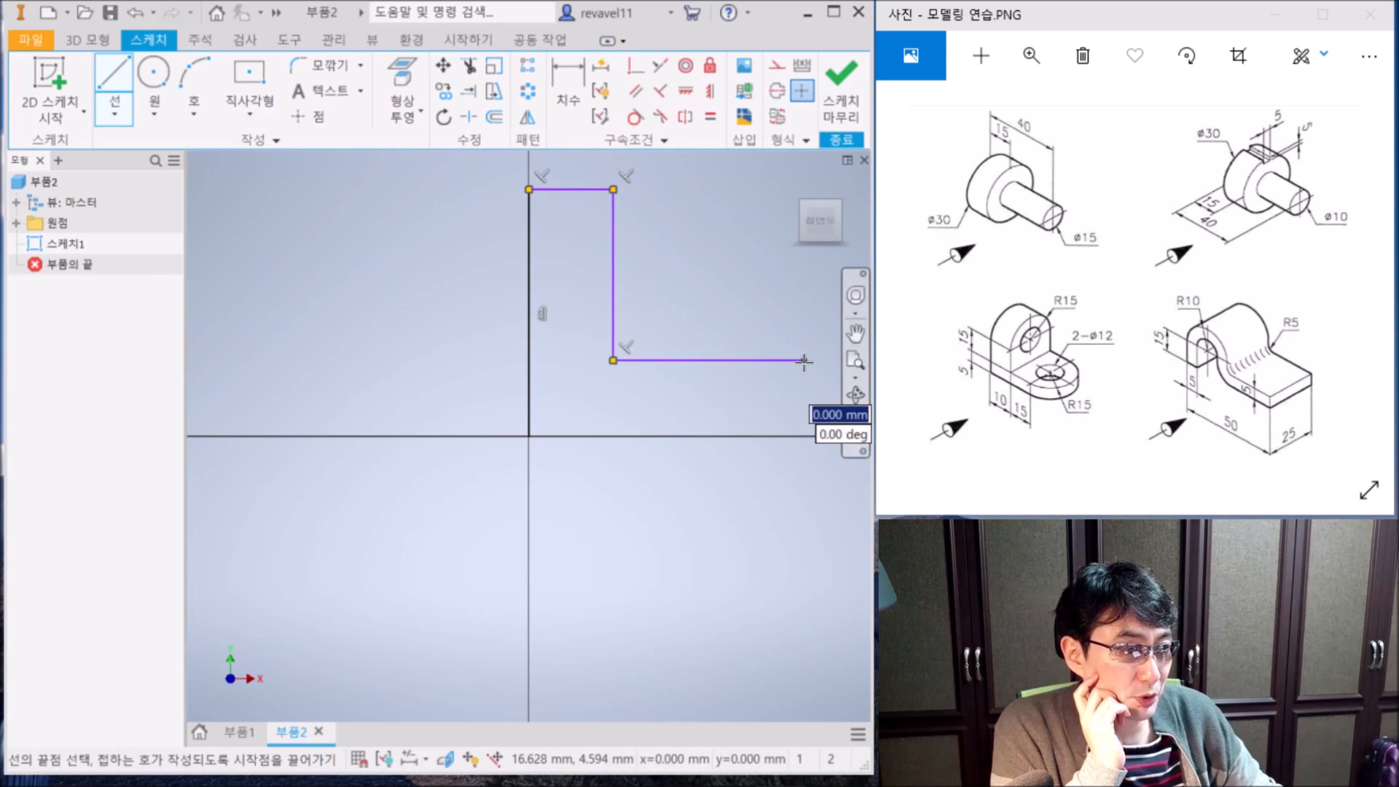
pyautogui.click(804, 437)
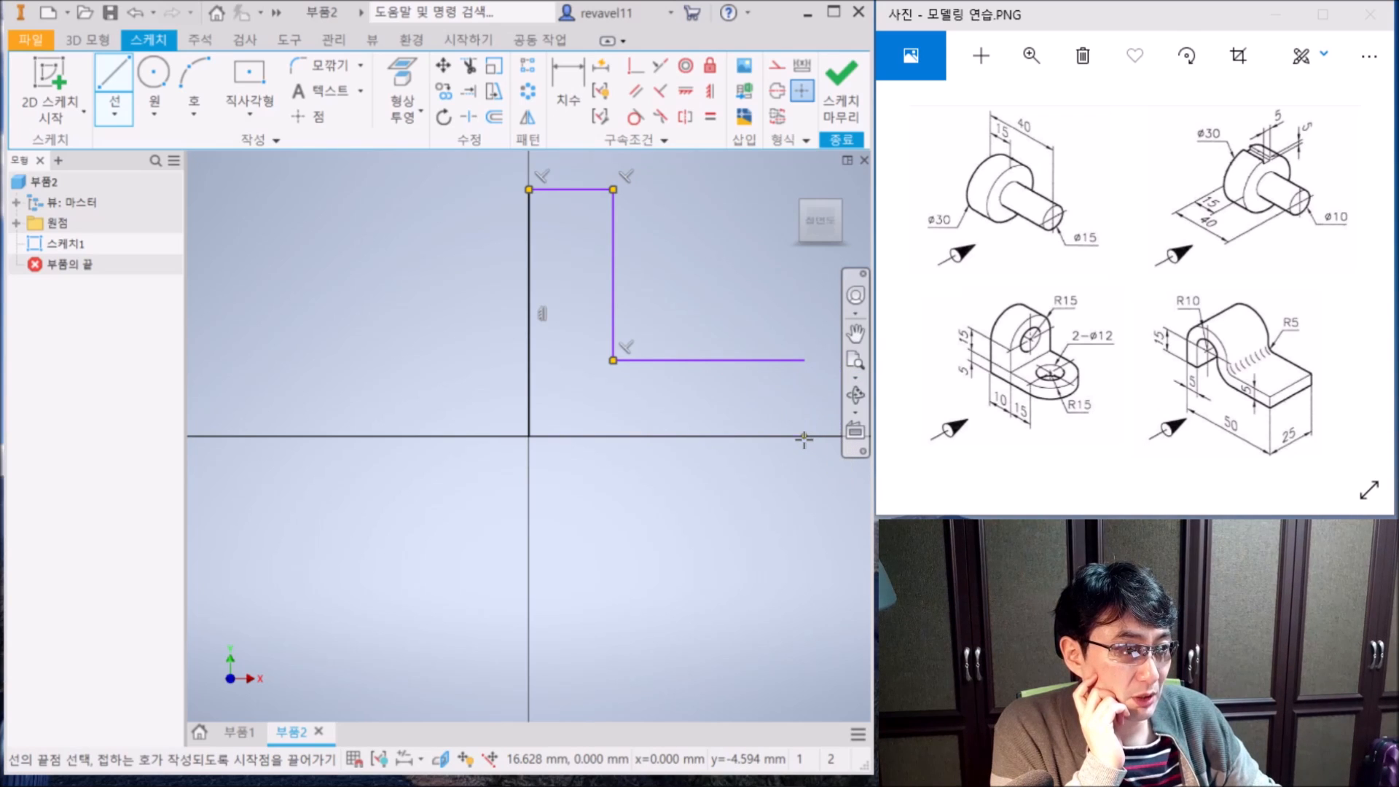
pyautogui.click(529, 436)
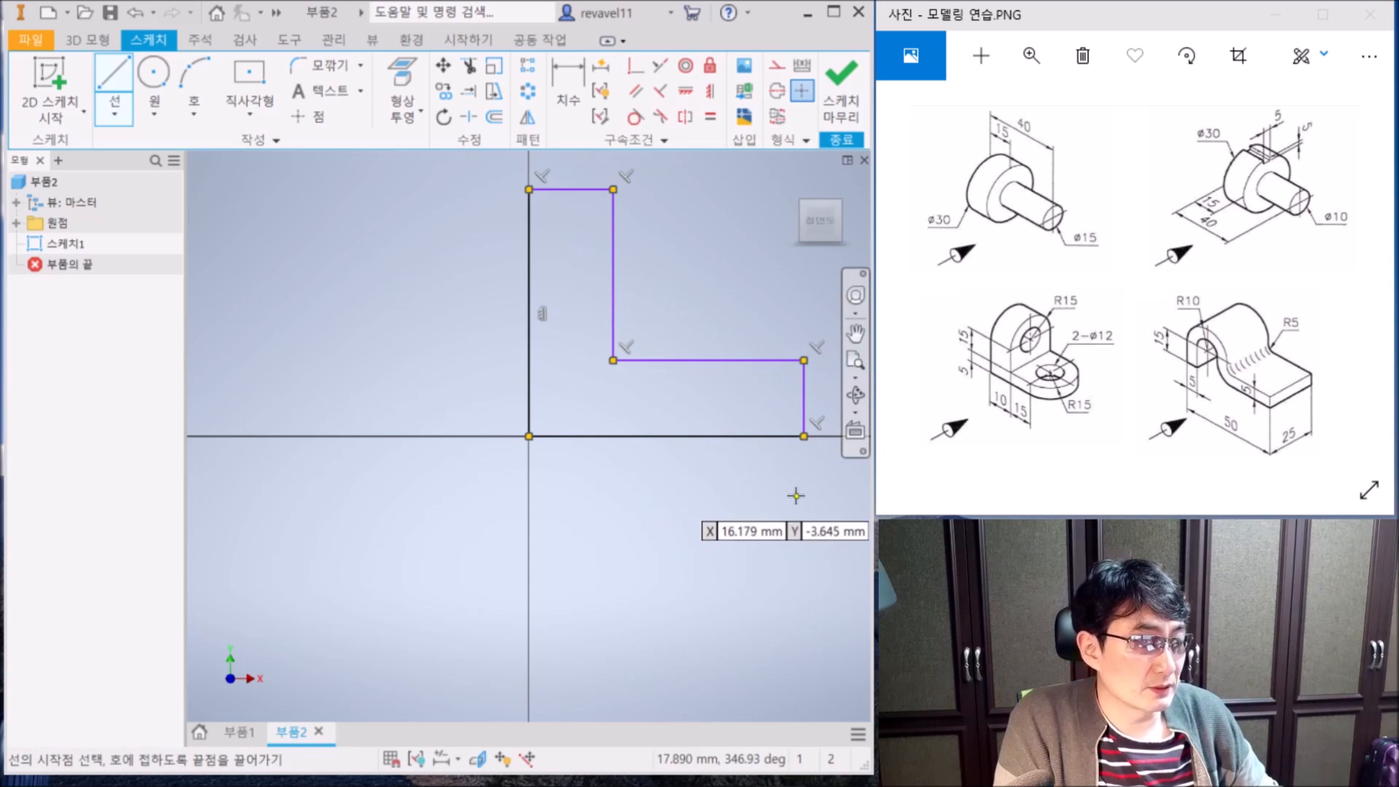
# - Dimension the overall height of the L profile's vertical edge on the Y axis as 20+15
pyautogui.scroll(-3, 721, 488)
pyautogui.moveTo(639, 510)
pyautogui.mouseDown(button='middle')
pyautogui.moveTo(456, 539)
pyautogui.moveTo(456, 505)
pyautogui.mouseUp(button='middle')
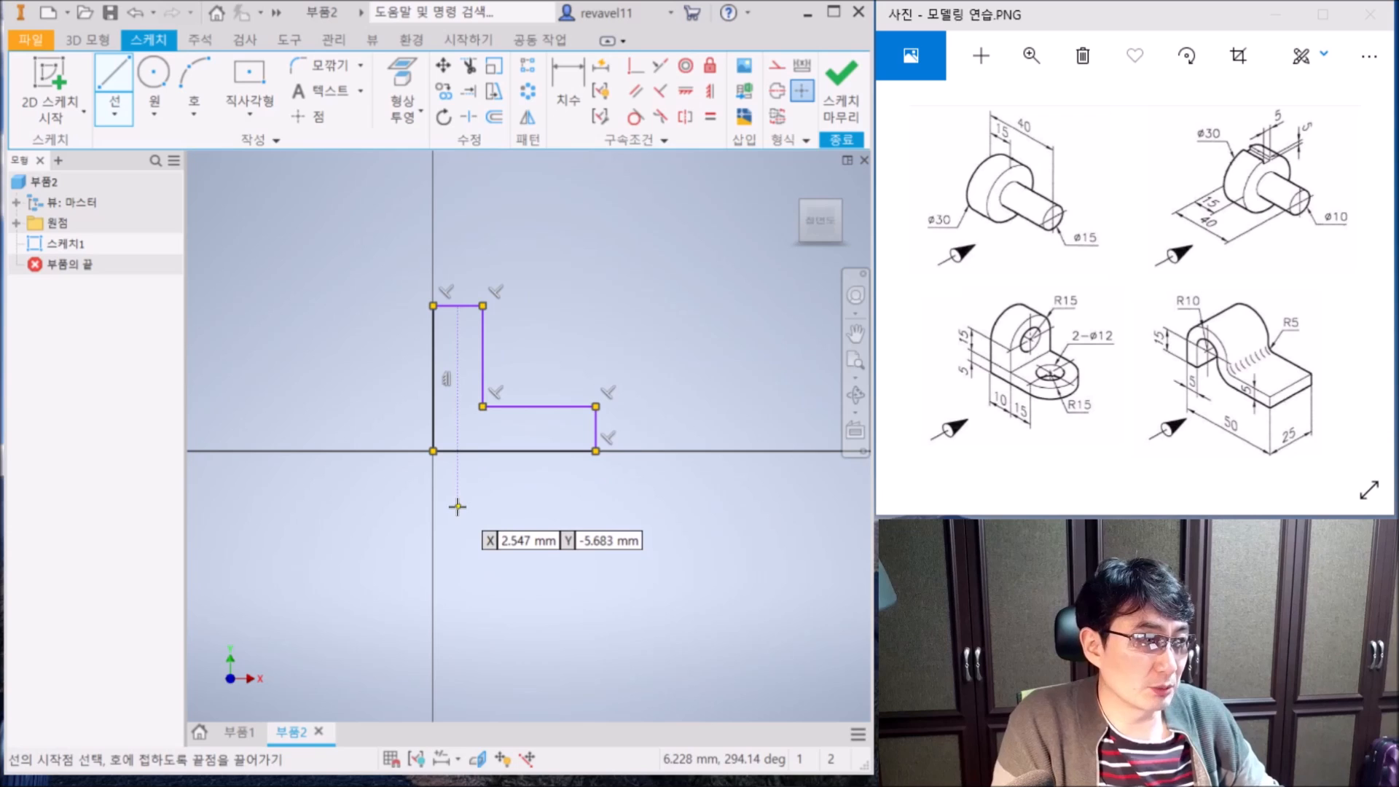
pyautogui.click(561, 81)
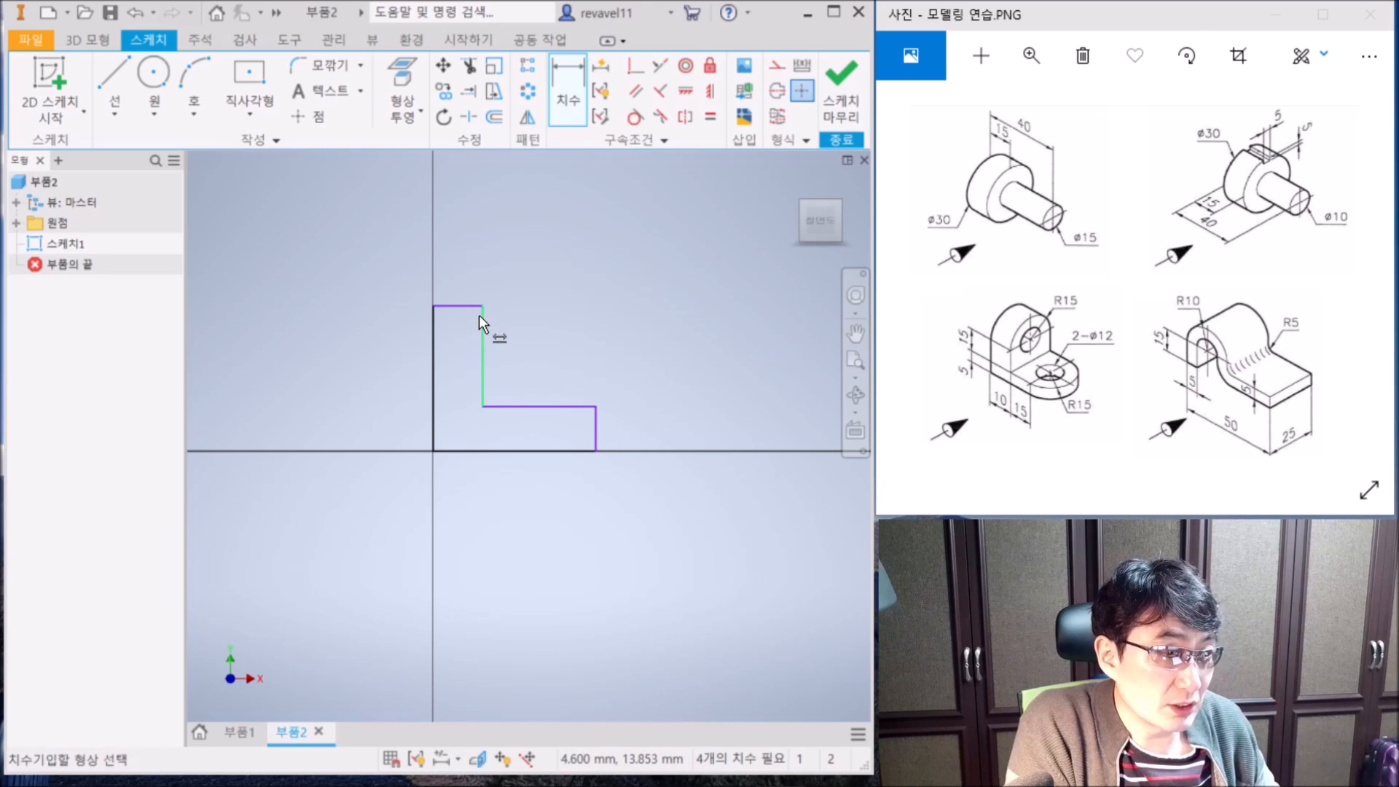
pyautogui.click(436, 370)
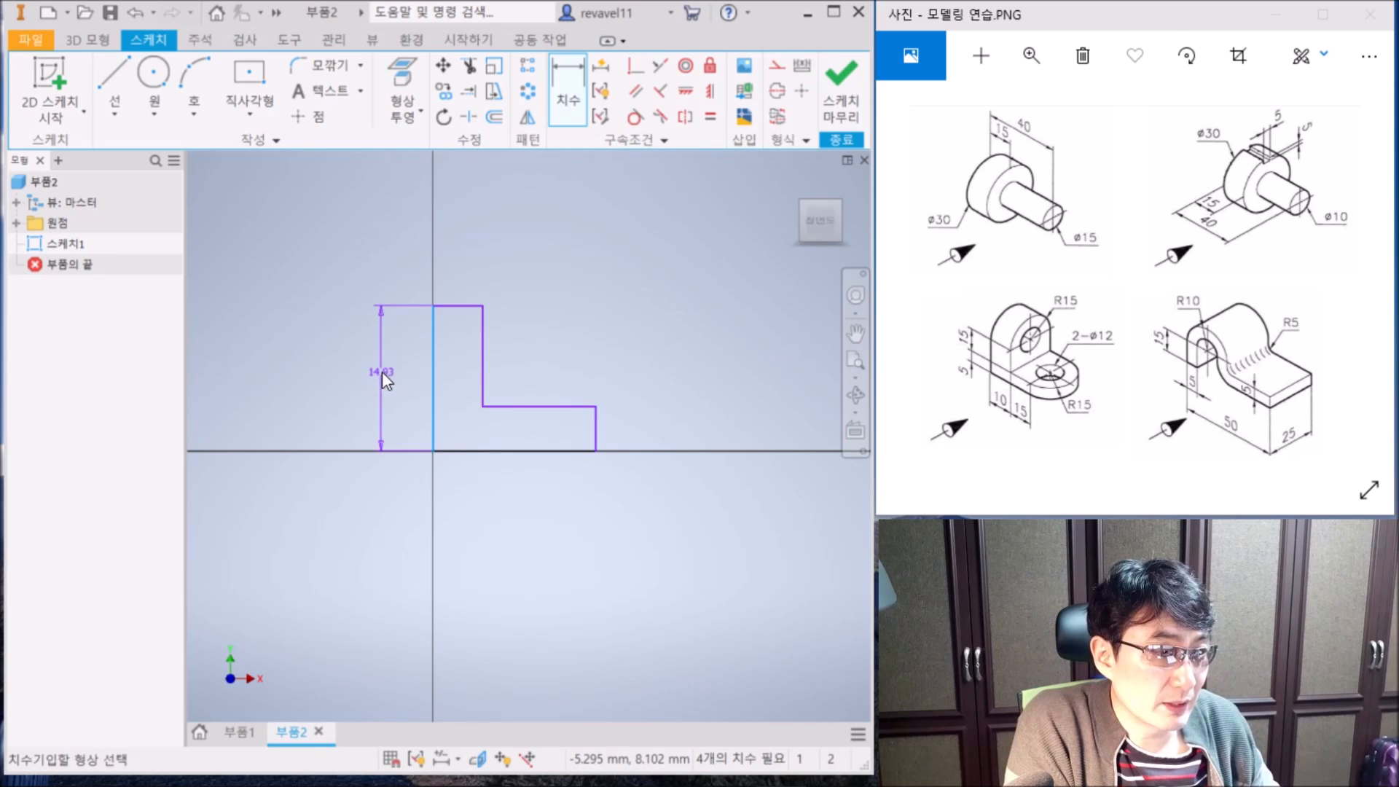
pyautogui.click(382, 373)
pyautogui.write('20+15')
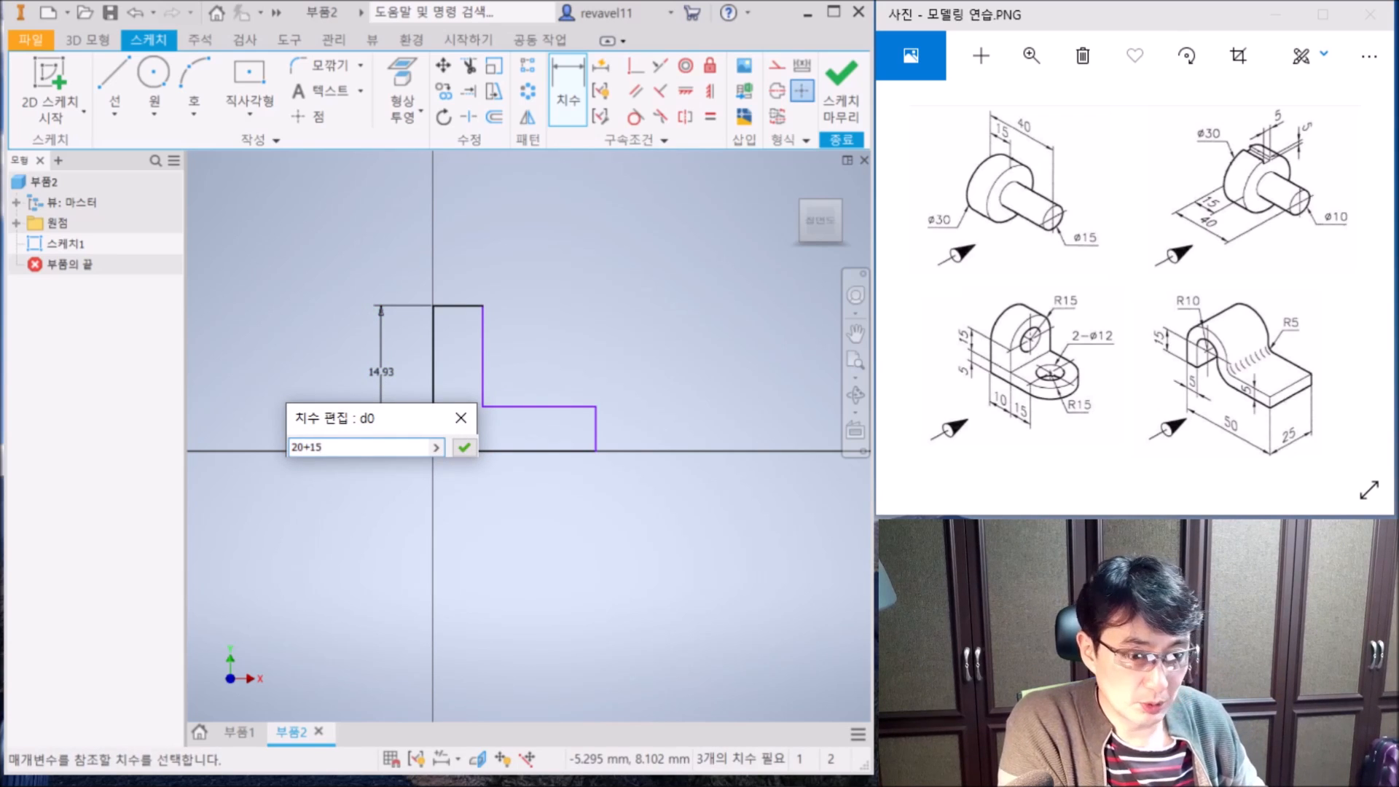
pyautogui.press('Return')
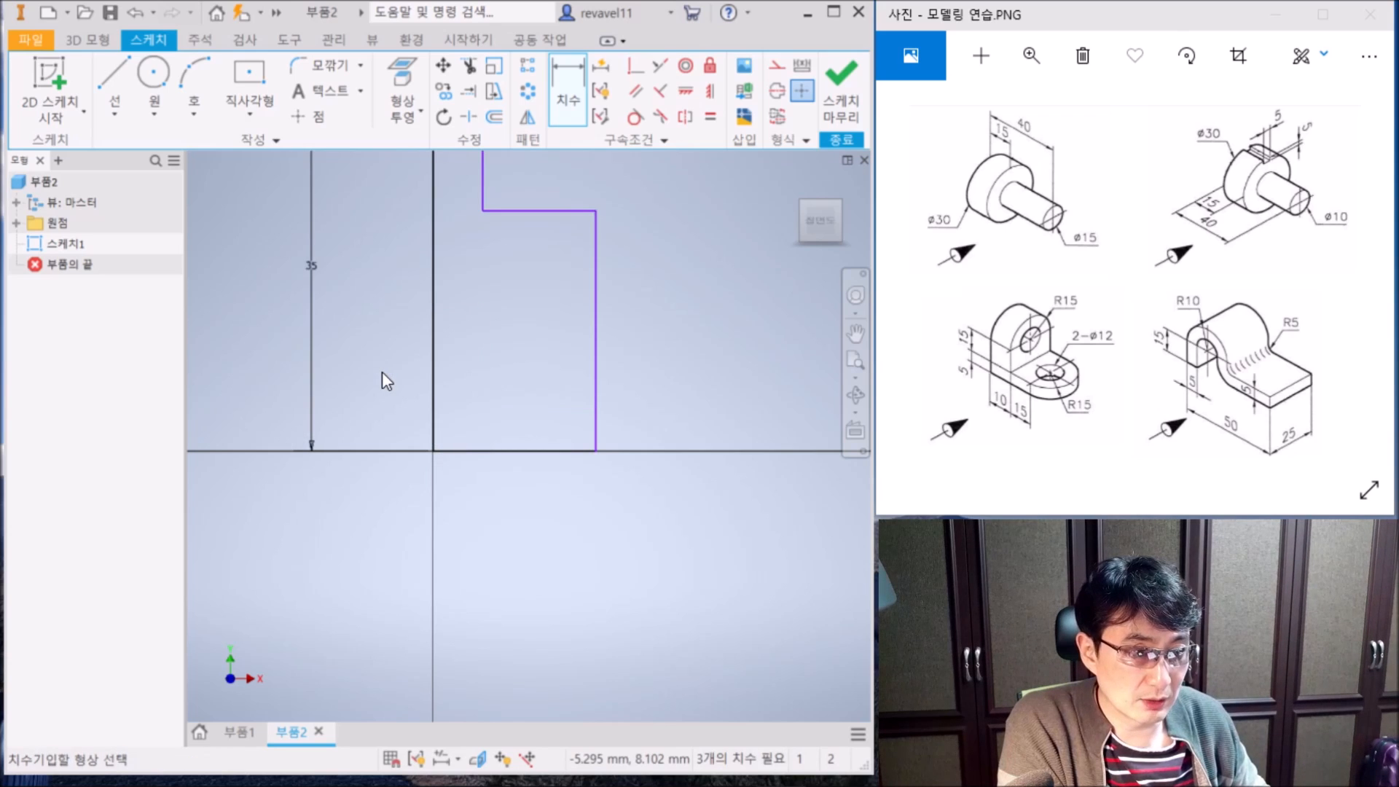
# - Dimension the overall length of the L profile's base edge as 25+15
pyautogui.scroll(-2, 382, 372)
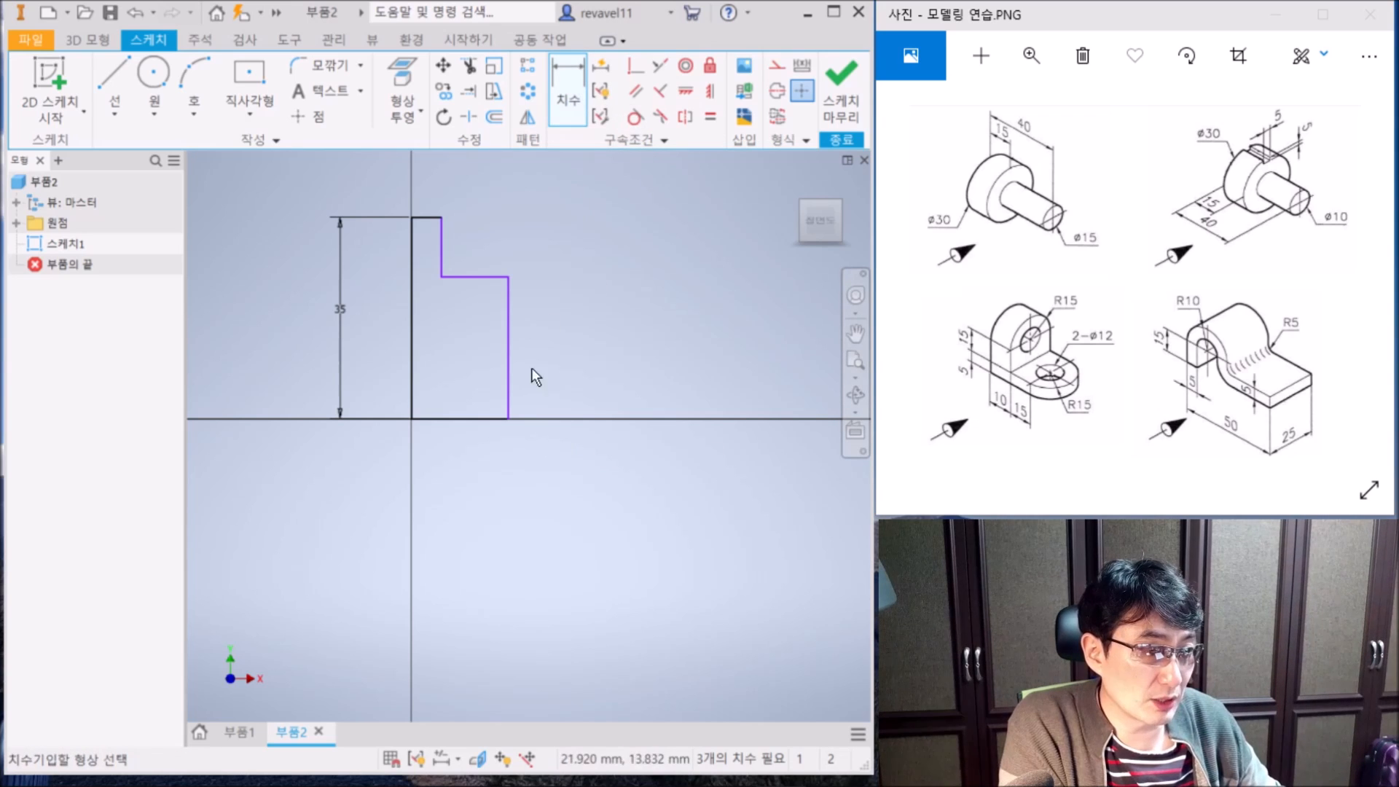
pyautogui.click(467, 417)
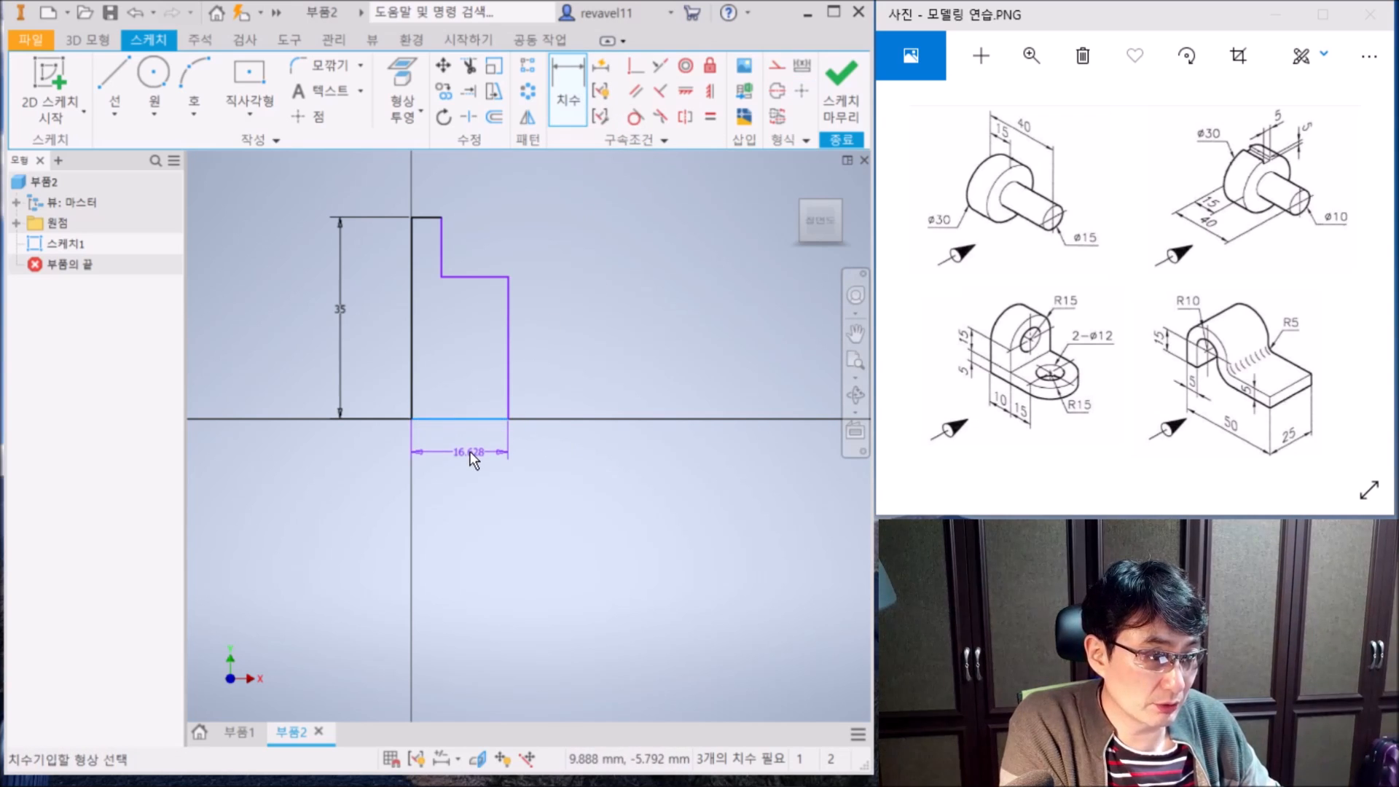
pyautogui.click(469, 452)
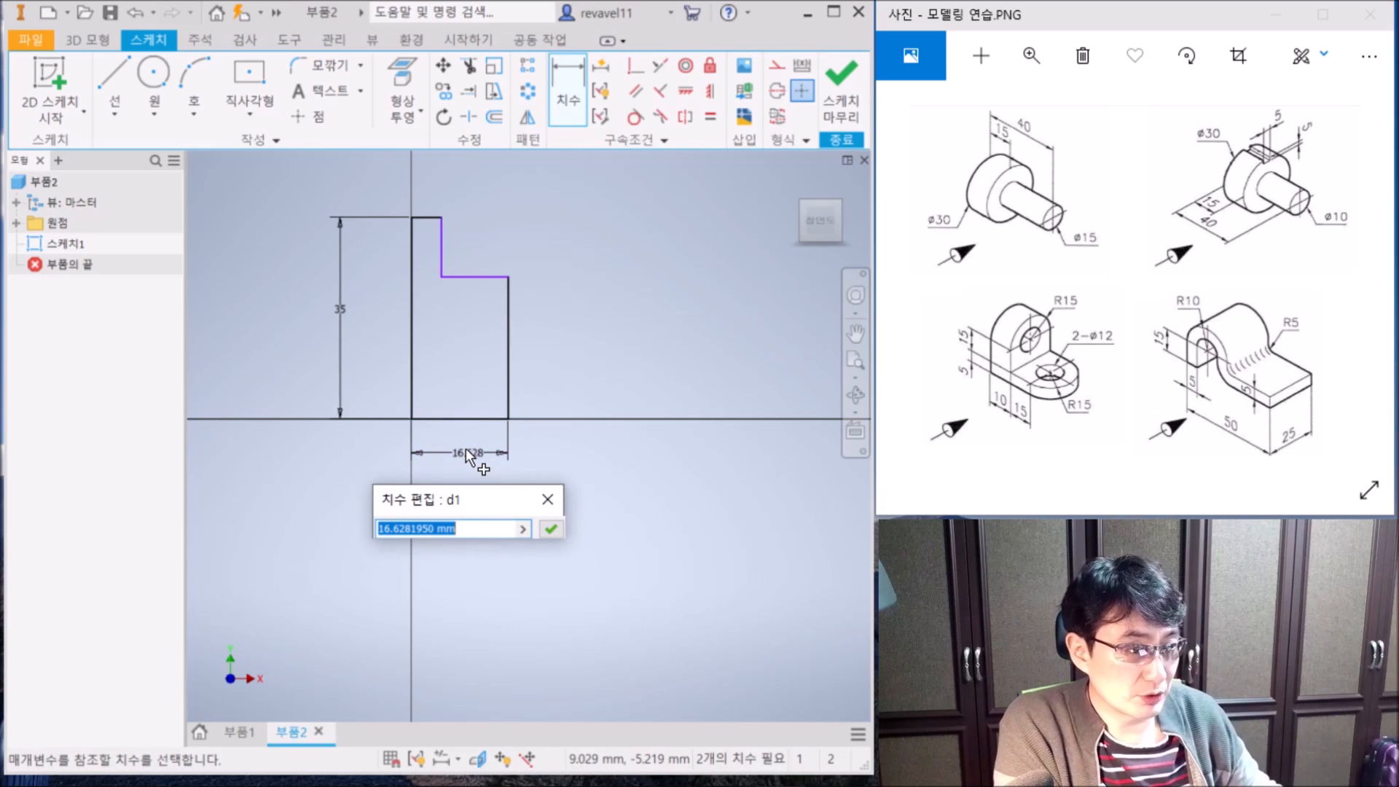
pyautogui.write('25+15')
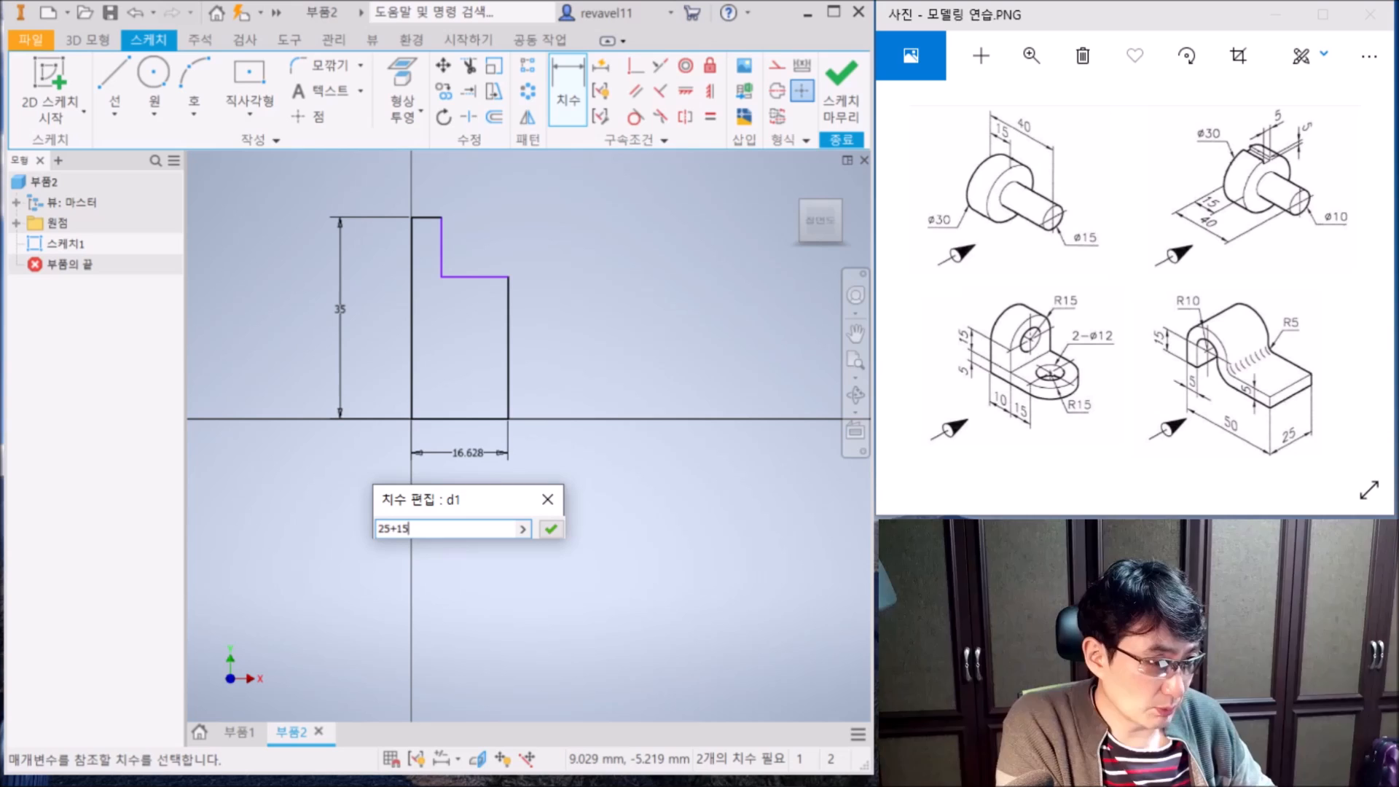
pyautogui.press('Return')
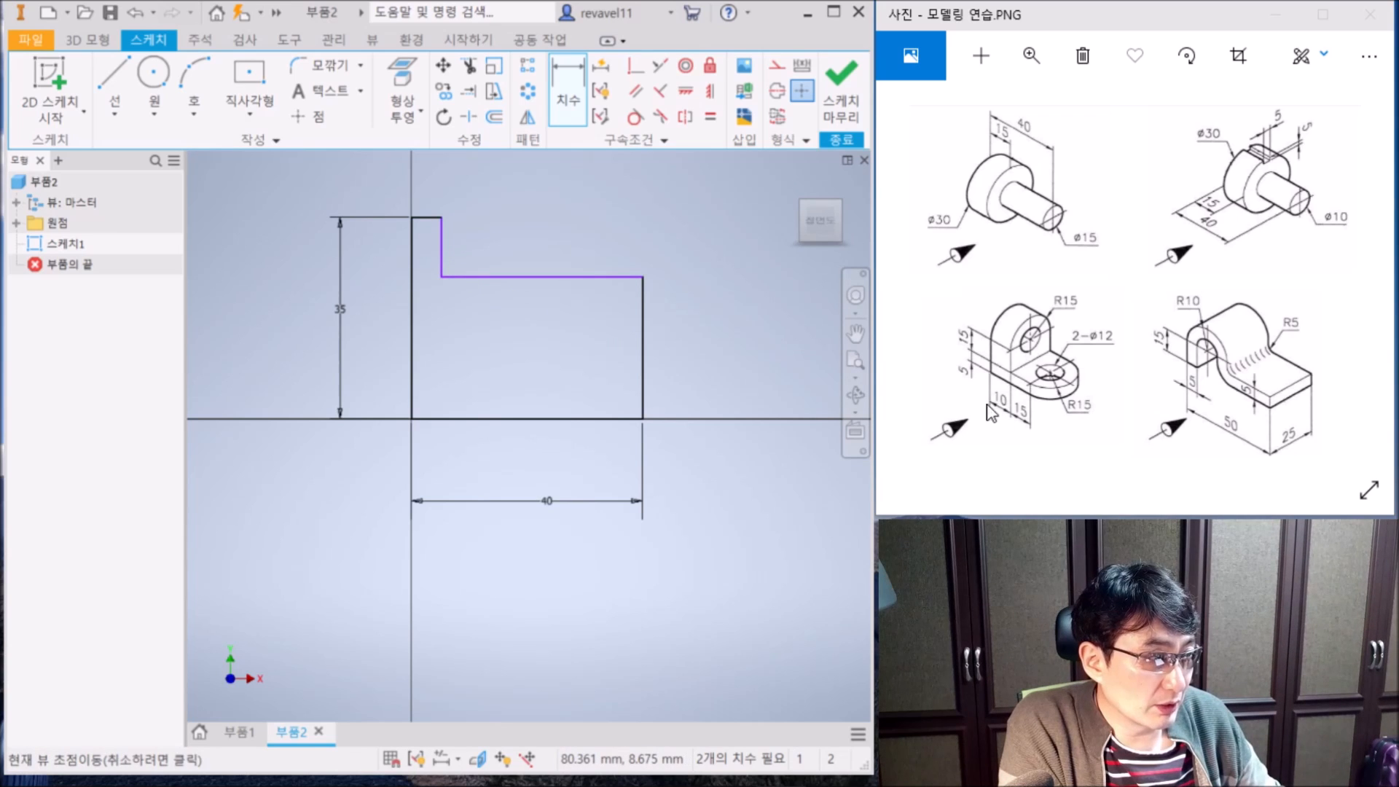
# - Dimension the vertical leg's thickness as 10 mm and the horizontal leg's thickness as 5 mm, and finish the sketch
pyautogui.click(435, 216)
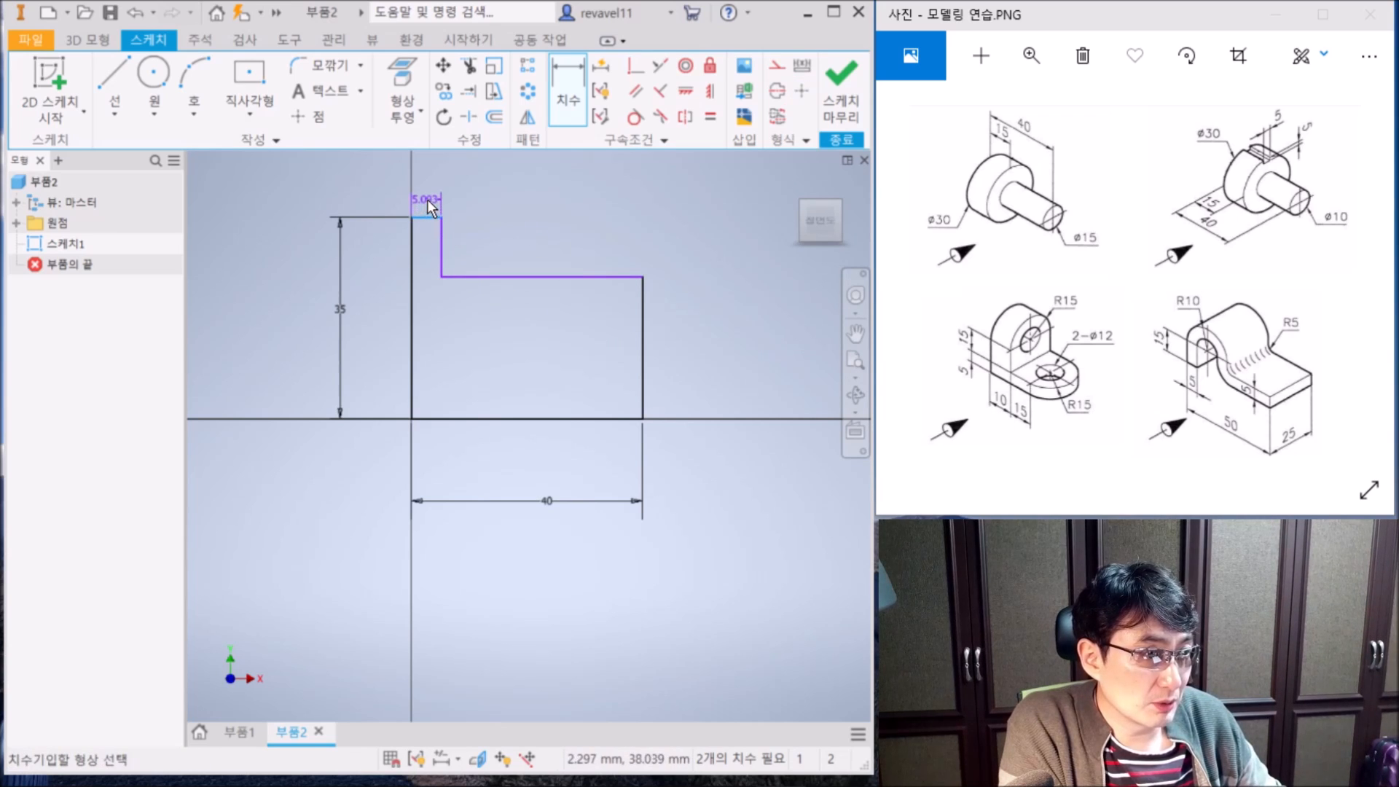
pyautogui.click(428, 200)
pyautogui.write('10')
pyautogui.press('Return')
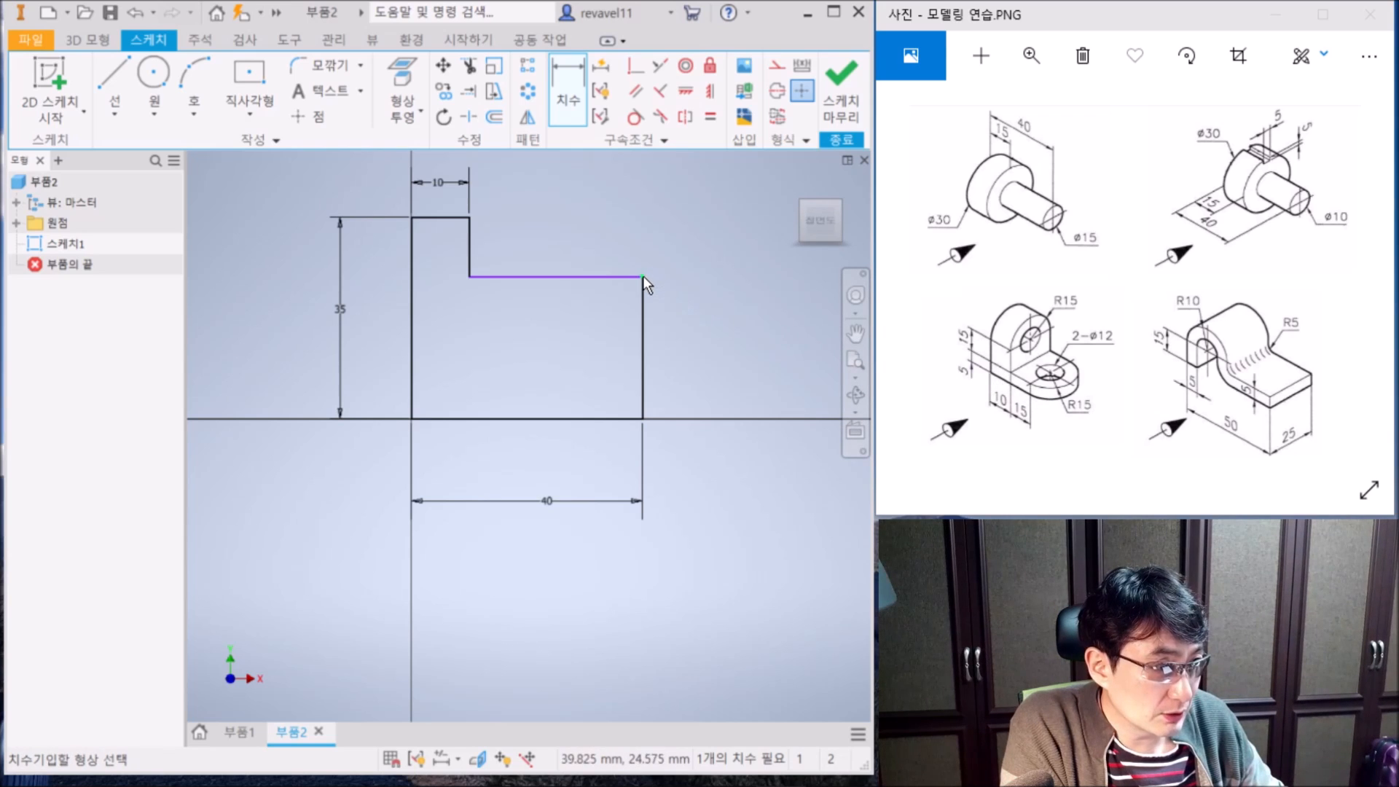
pyautogui.click(642, 418)
pyautogui.click(673, 344)
pyautogui.write('5')
pyautogui.press('Return')
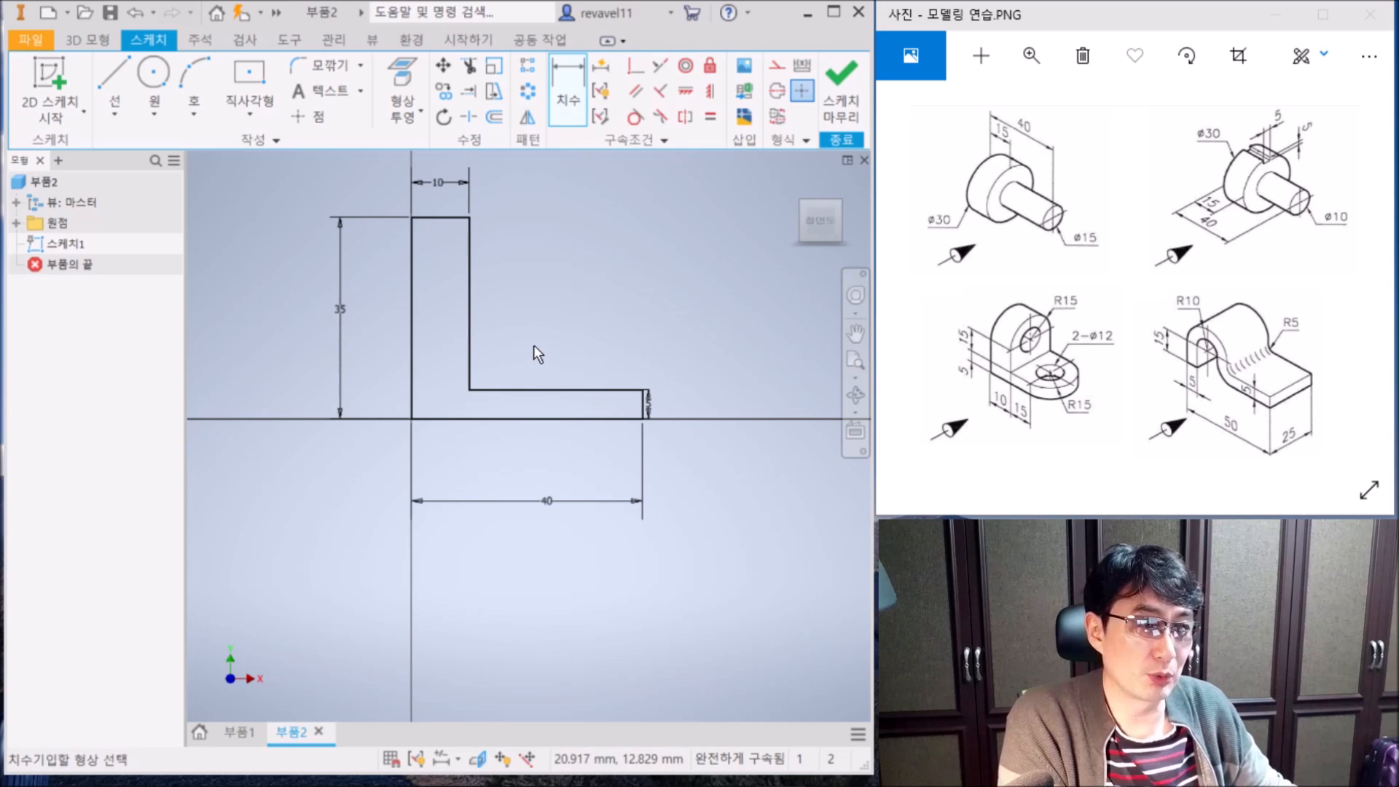
pyautogui.click(837, 97)
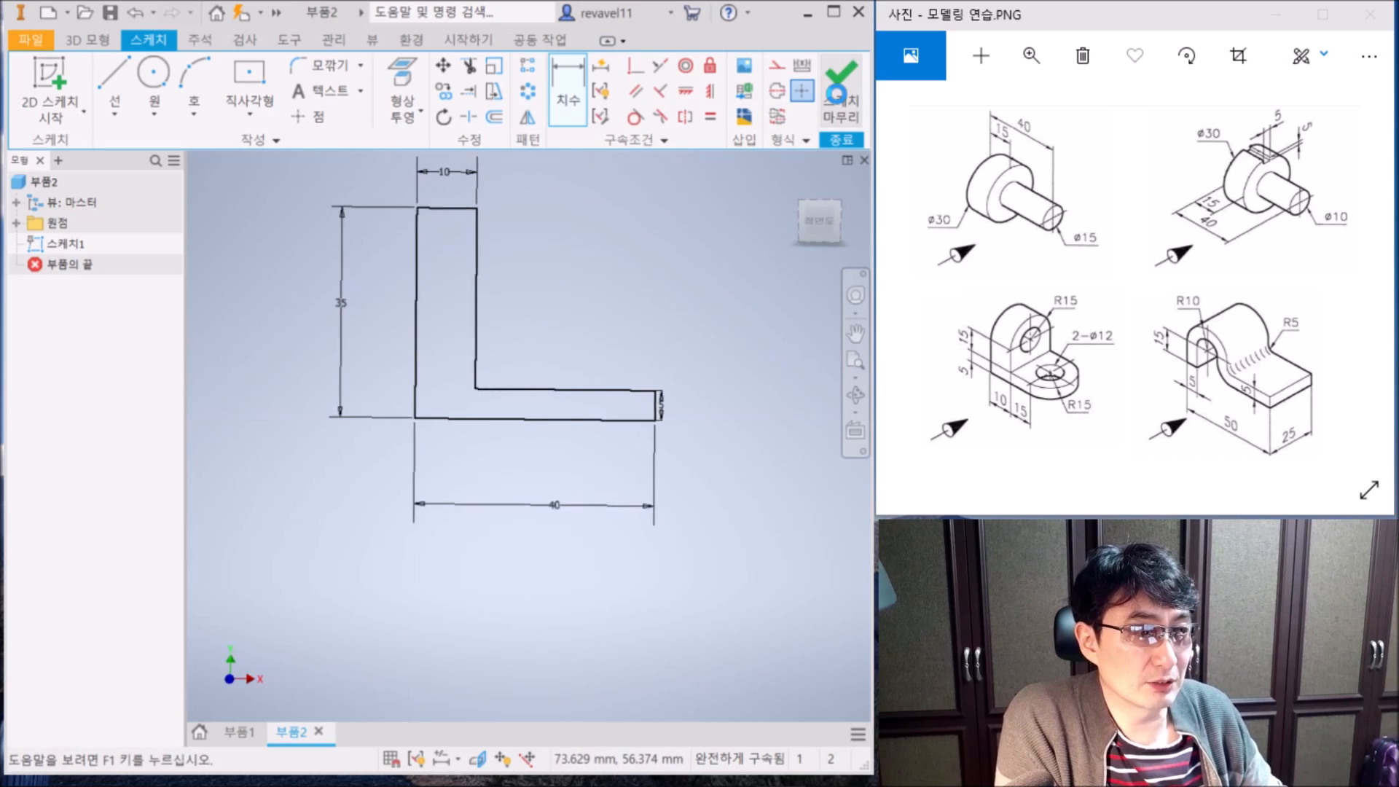
# - Extrude the L profile symmetrically about the sketch plane with a distance of 15*2
pyautogui.click(815, 213)
pyautogui.moveTo(724, 300)
pyautogui.mouseDown(button='middle')
pyautogui.moveTo(566, 353)
pyautogui.moveTo(513, 397)
pyautogui.mouseUp(button='middle')
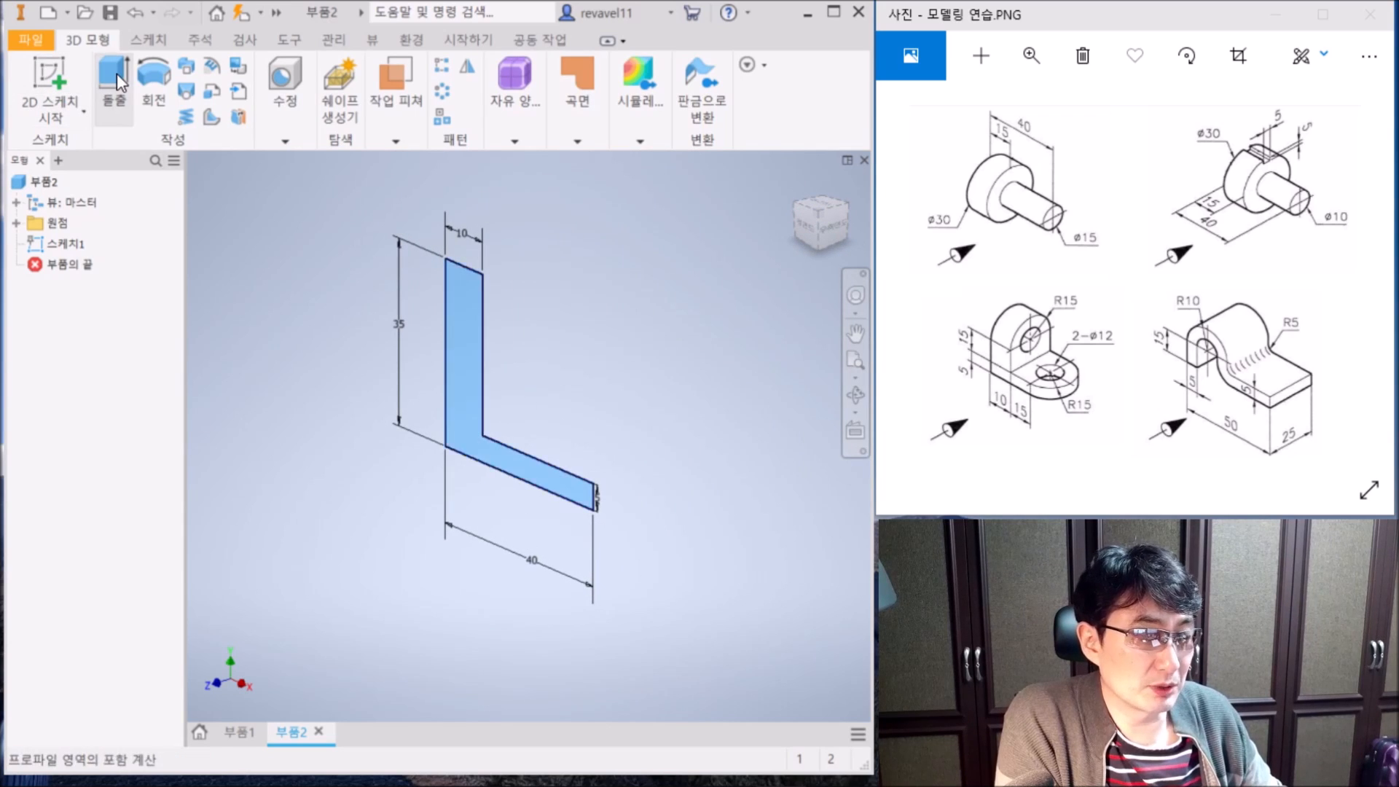
pyautogui.click(114, 76)
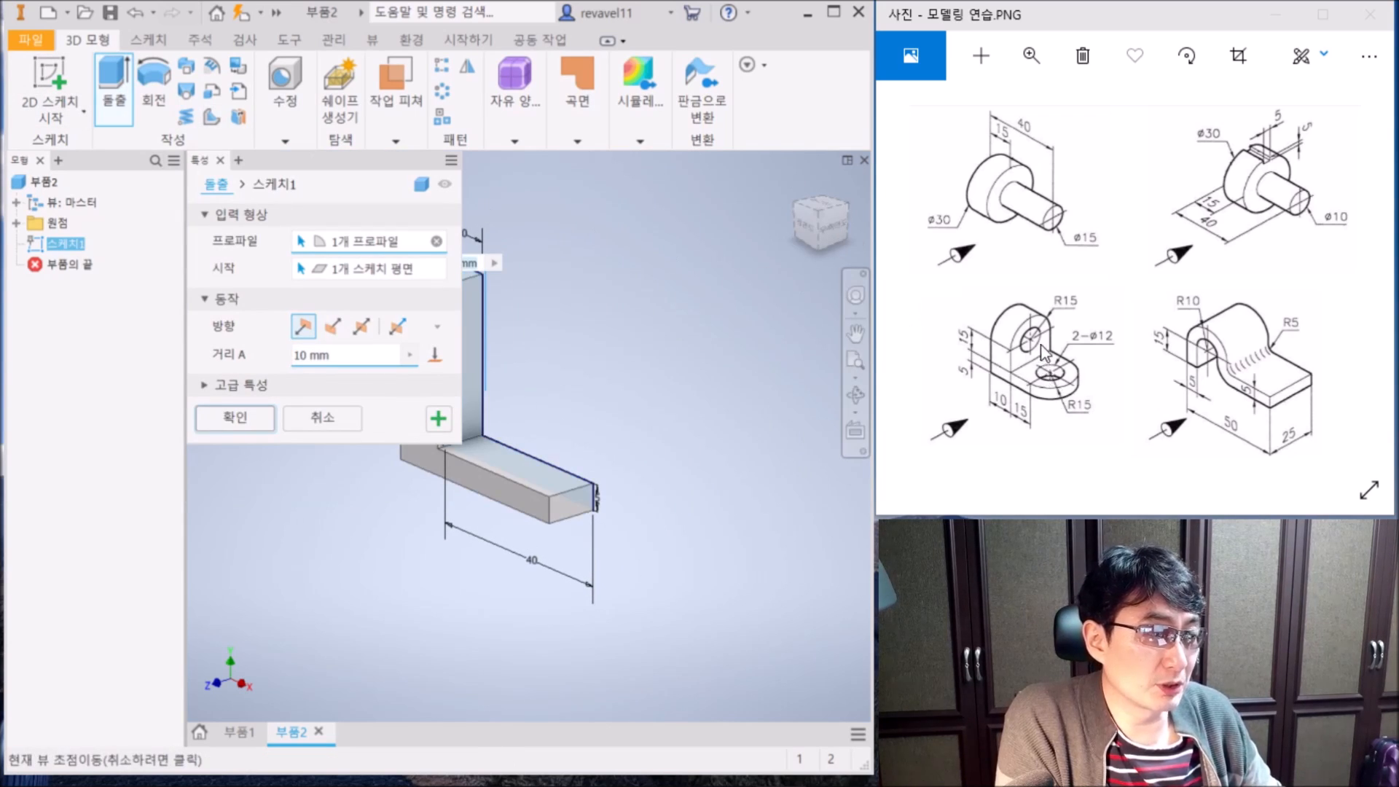
pyautogui.click(362, 328)
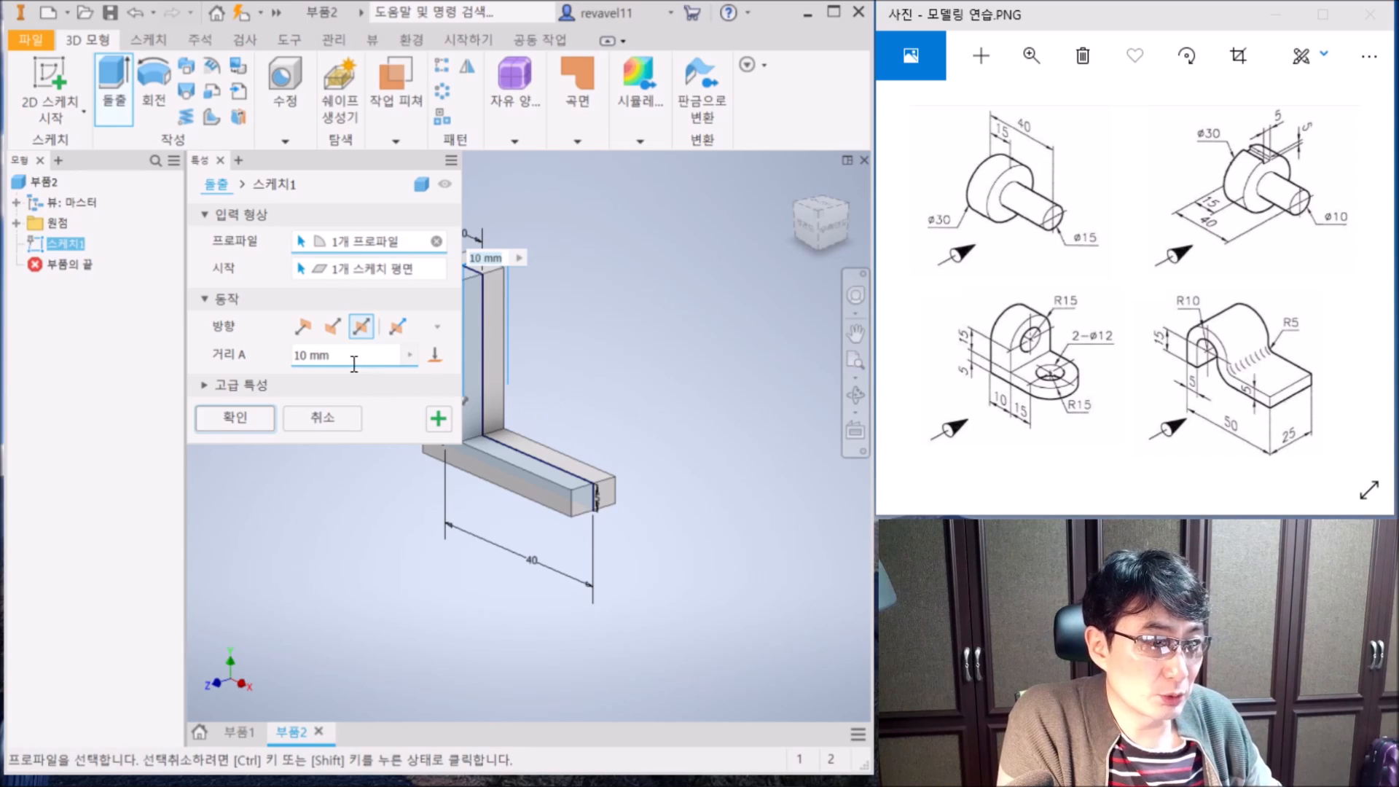
pyautogui.click(354, 361)
pyautogui.write('15*2')
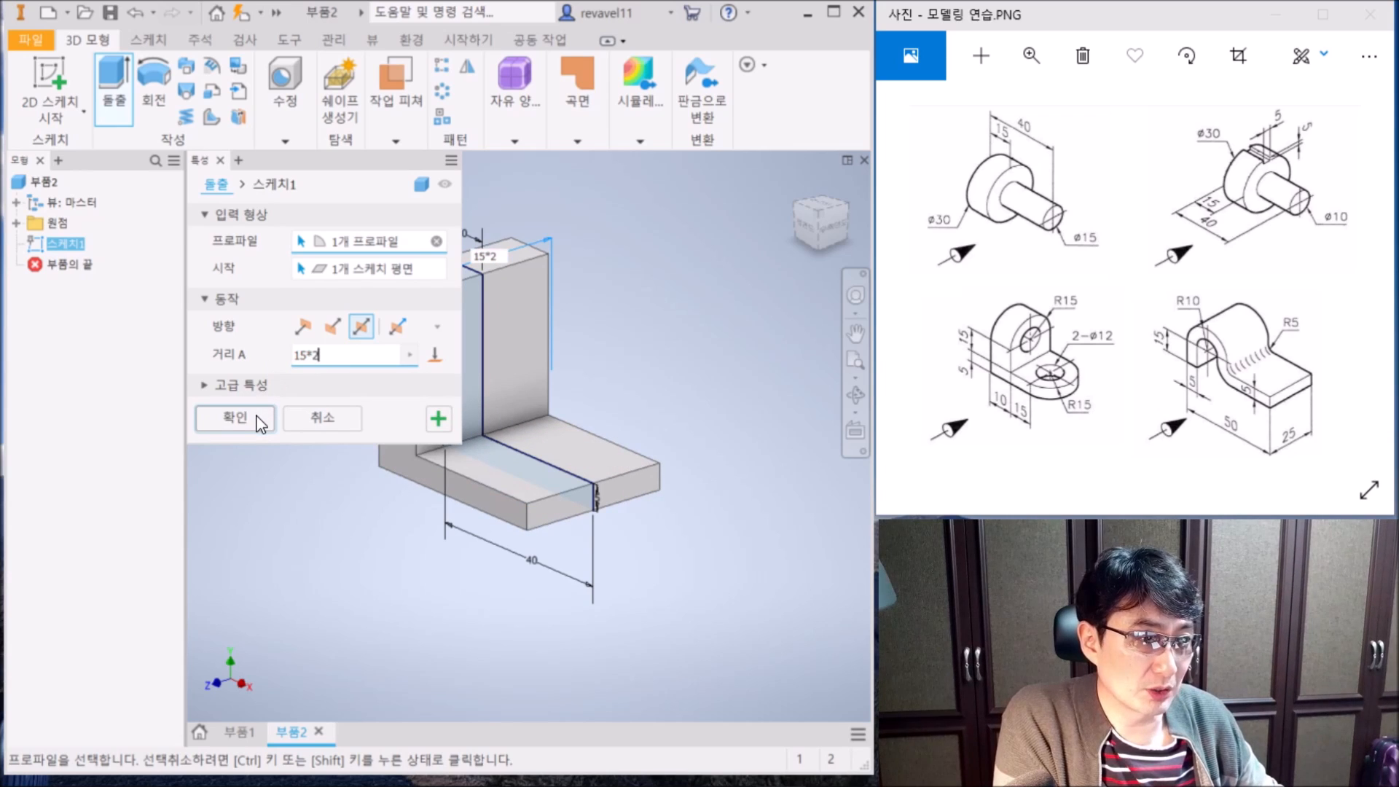
pyautogui.click(234, 418)
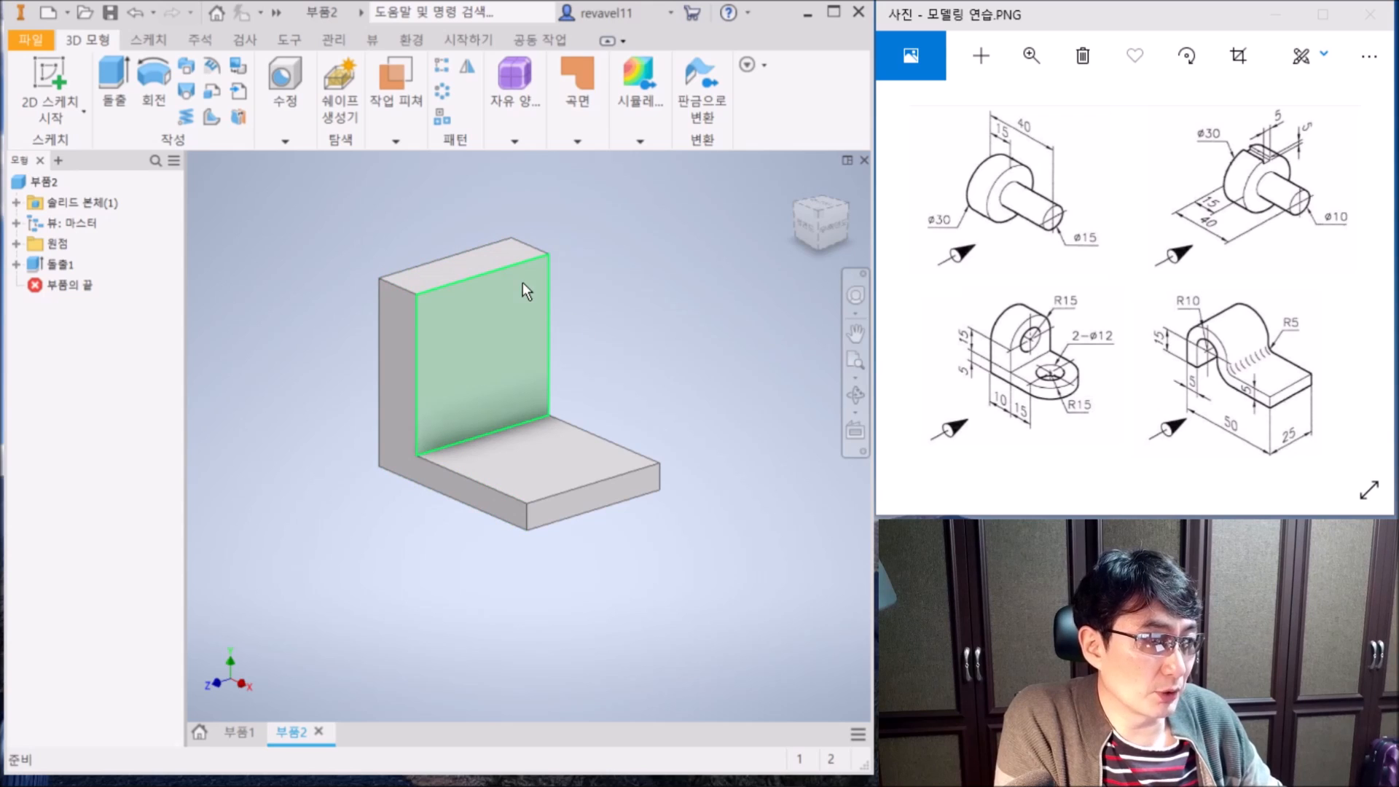
# - Fillet the two upper corner edges of the vertical leg with a 15 mm radius
pyautogui.click(286, 142)
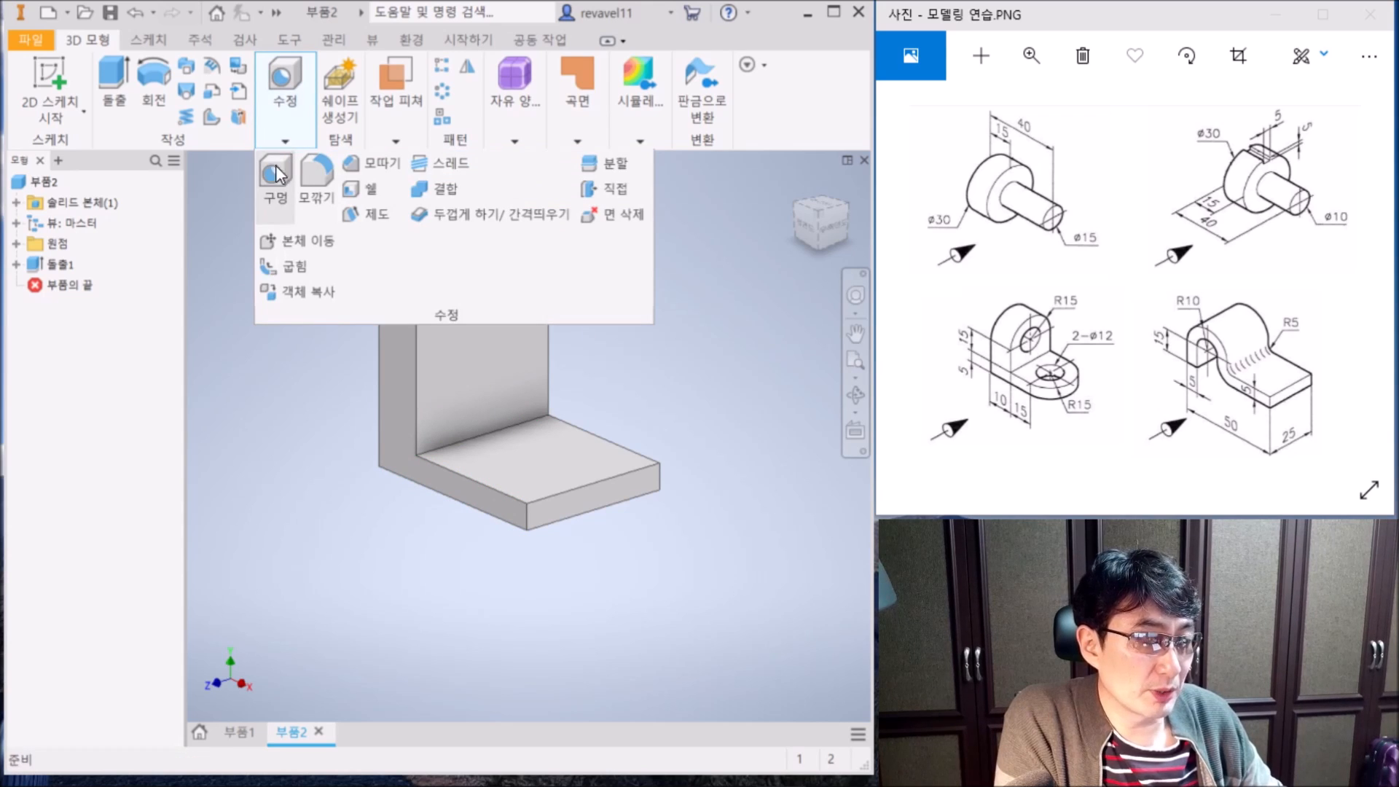
pyautogui.click(322, 184)
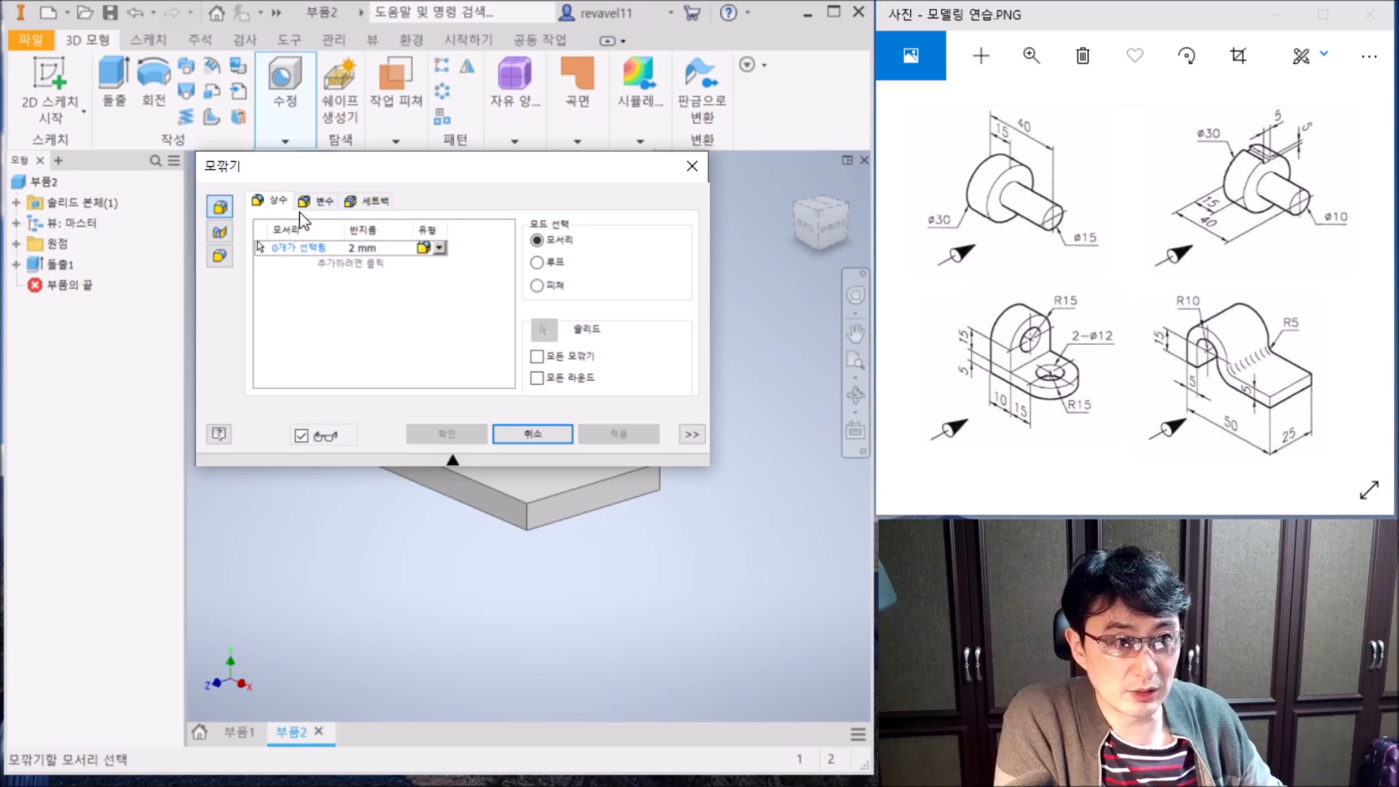
pyautogui.click(391, 249)
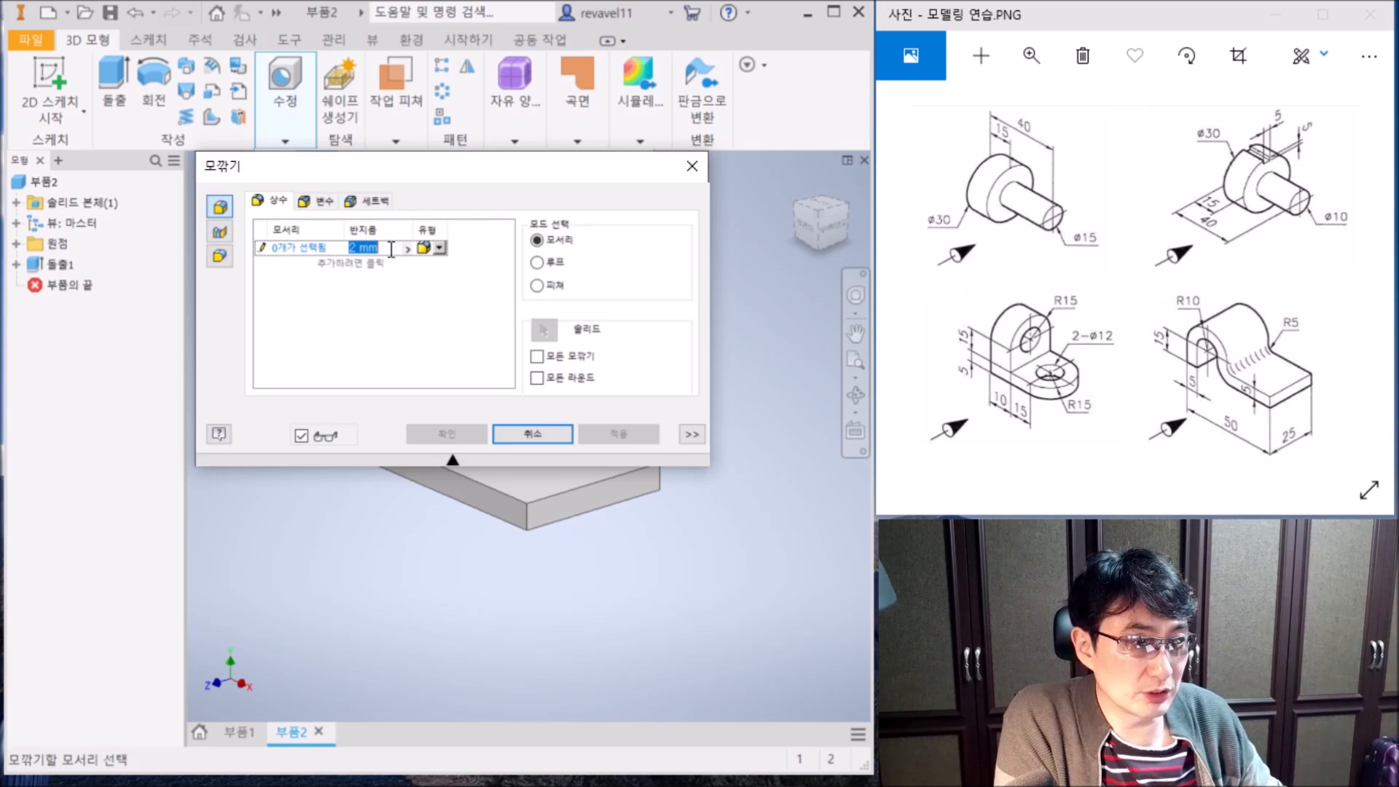
pyautogui.write('15')
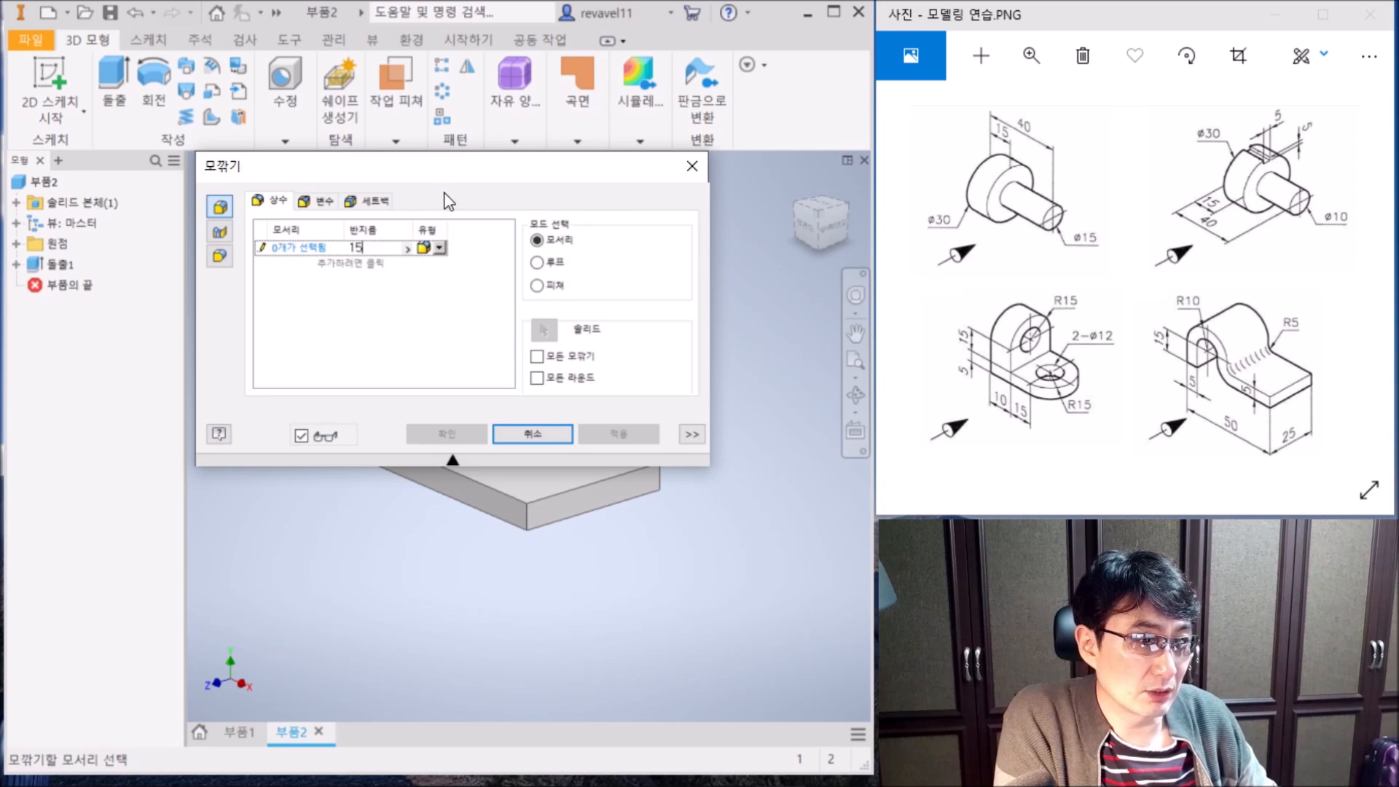
pyautogui.click(448, 300)
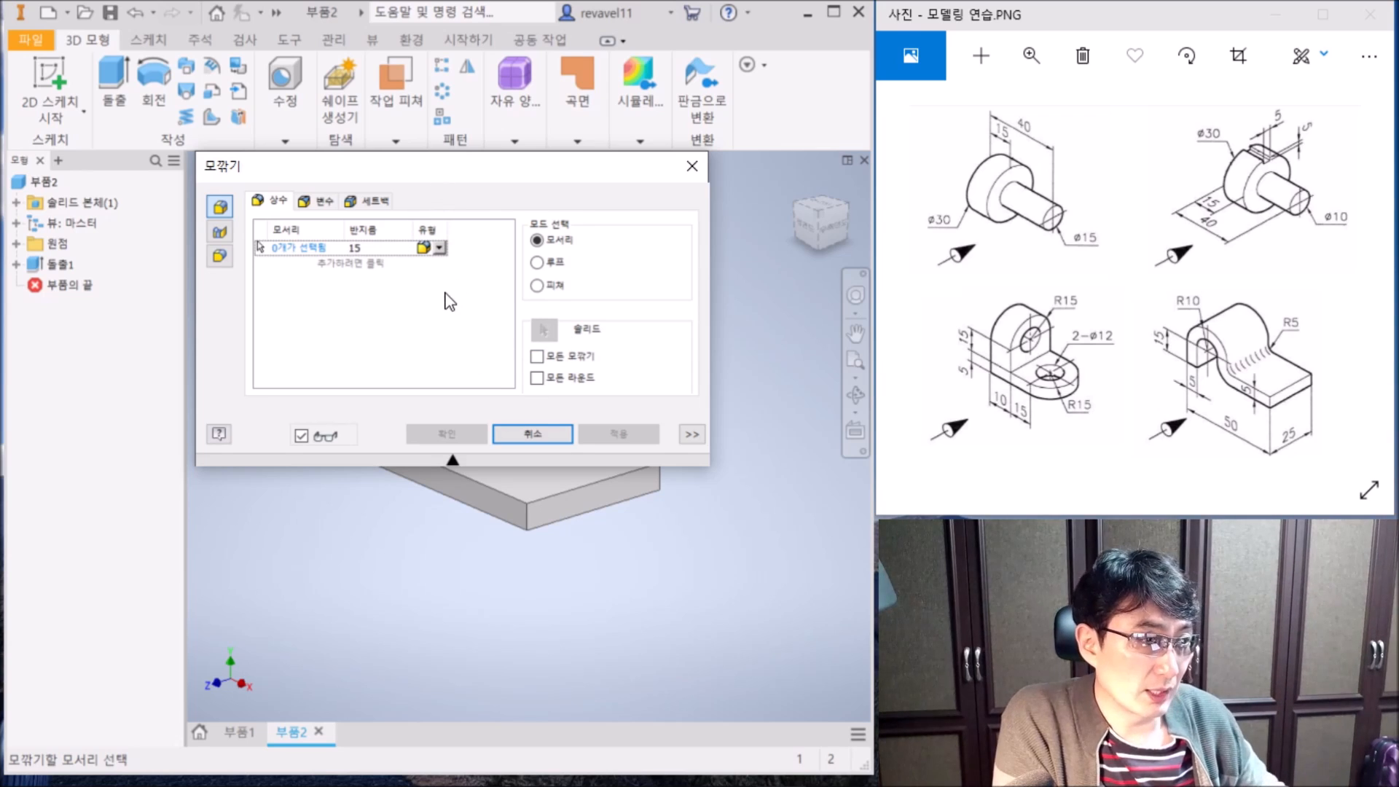
pyautogui.moveTo(490, 172); pyautogui.dragTo(538, 388)
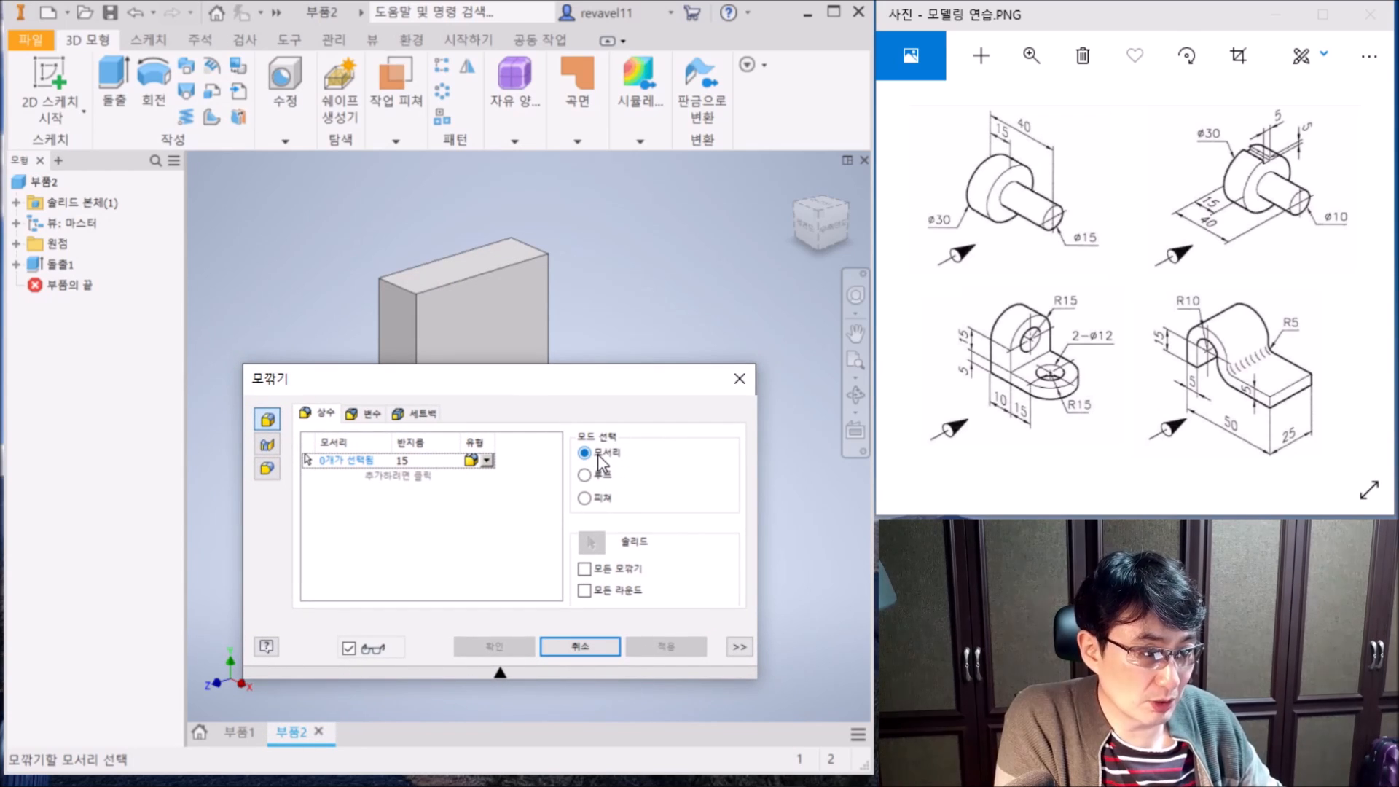
pyautogui.click(404, 290)
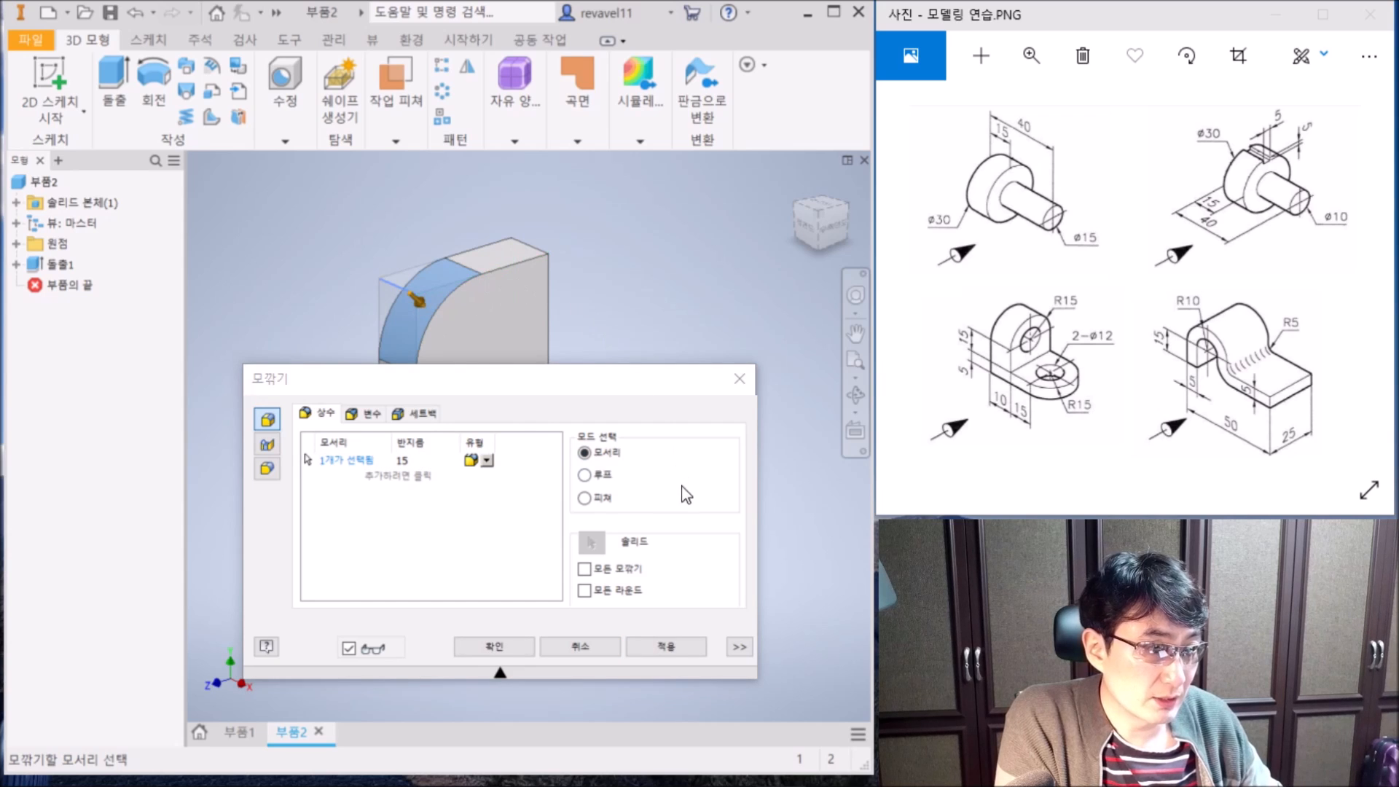
pyautogui.click(532, 243)
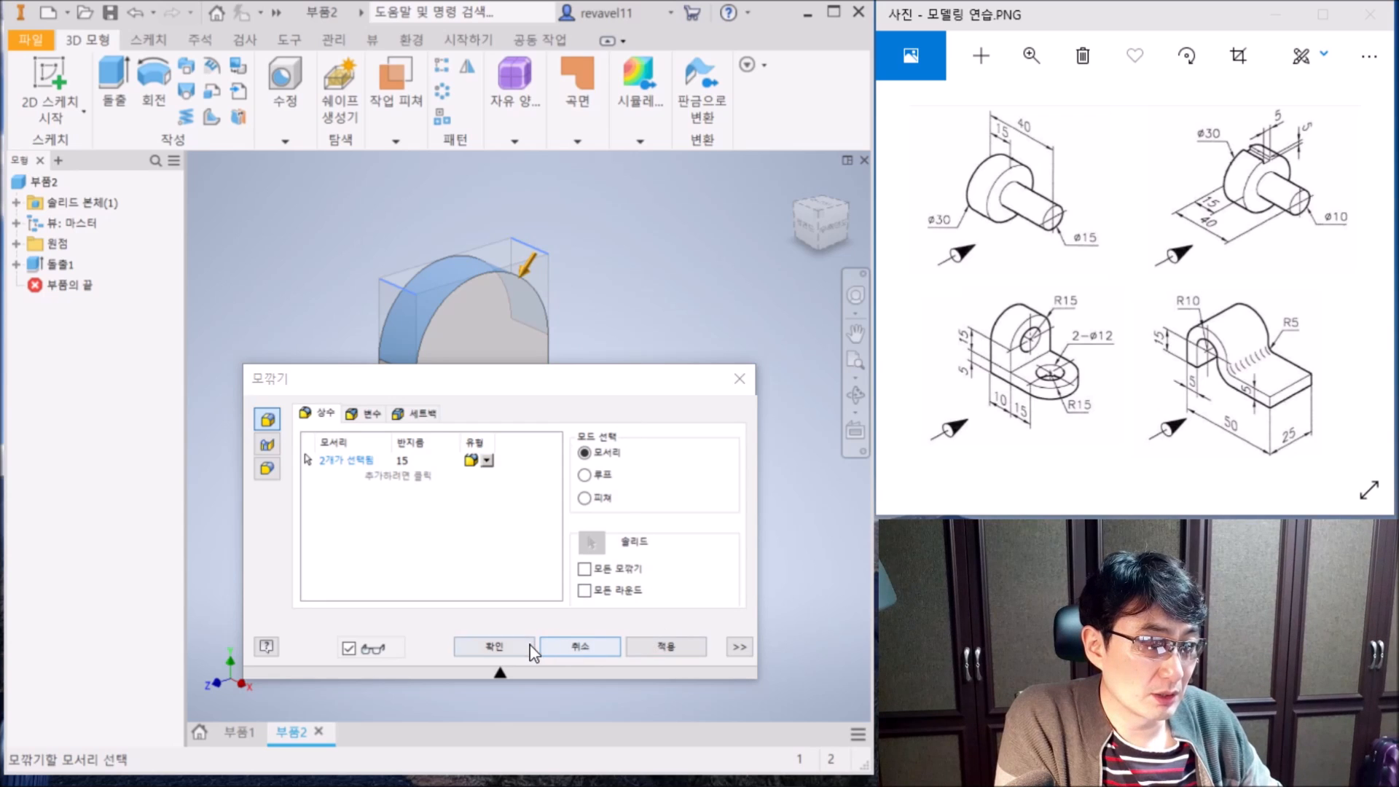
pyautogui.click(653, 646)
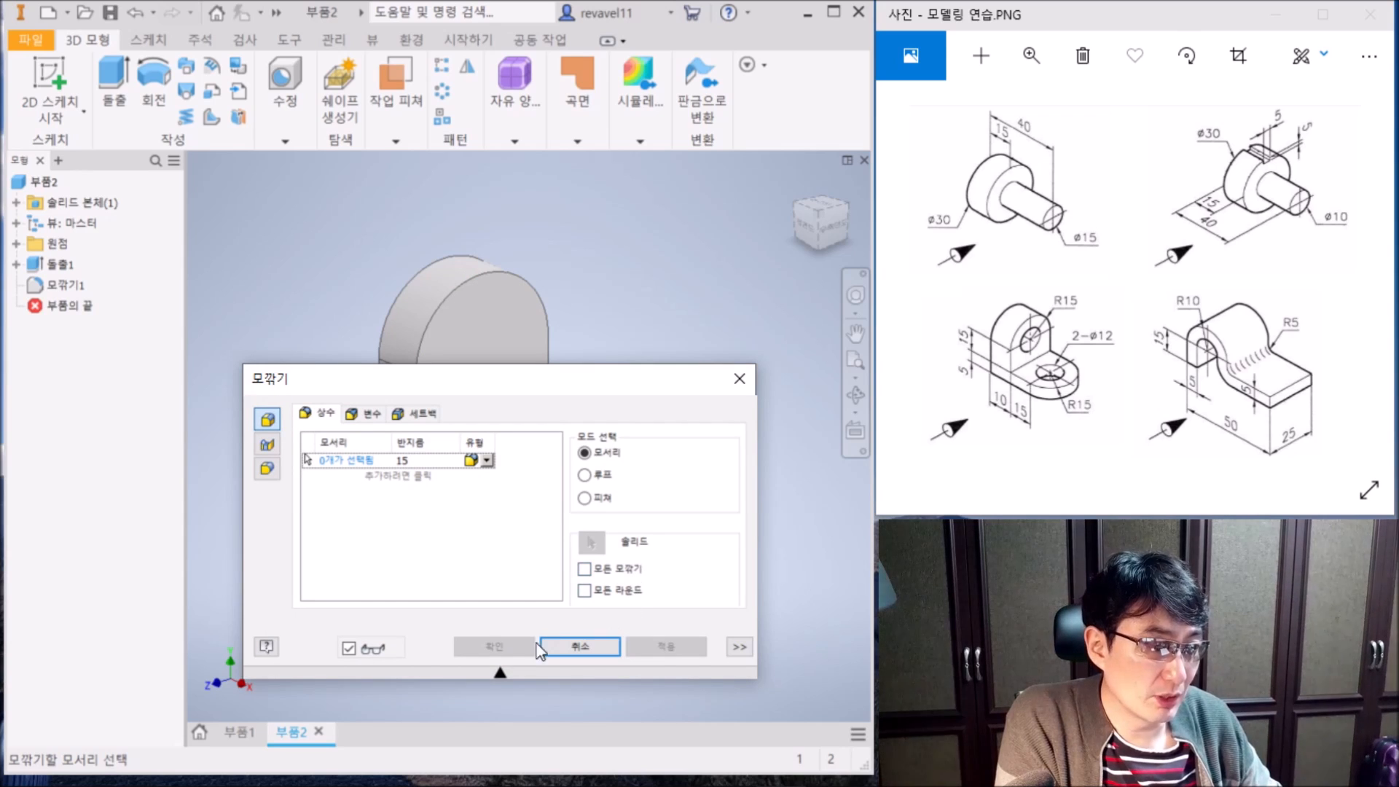
pyautogui.click(578, 646)
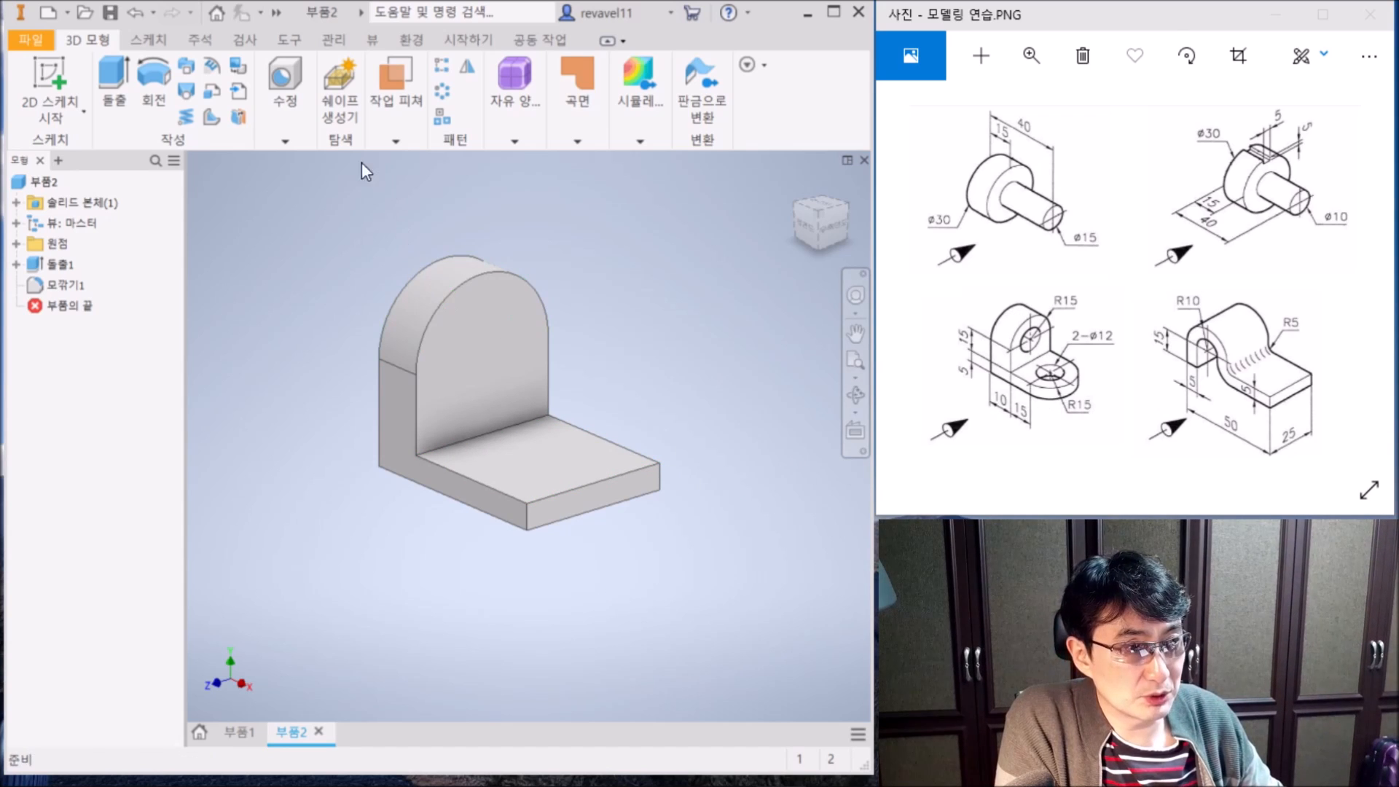
# - Fillet the two corner edges at the free end of the horizontal leg with a 15 mm radius
pyautogui.click(303, 141)
pyautogui.click(316, 179)
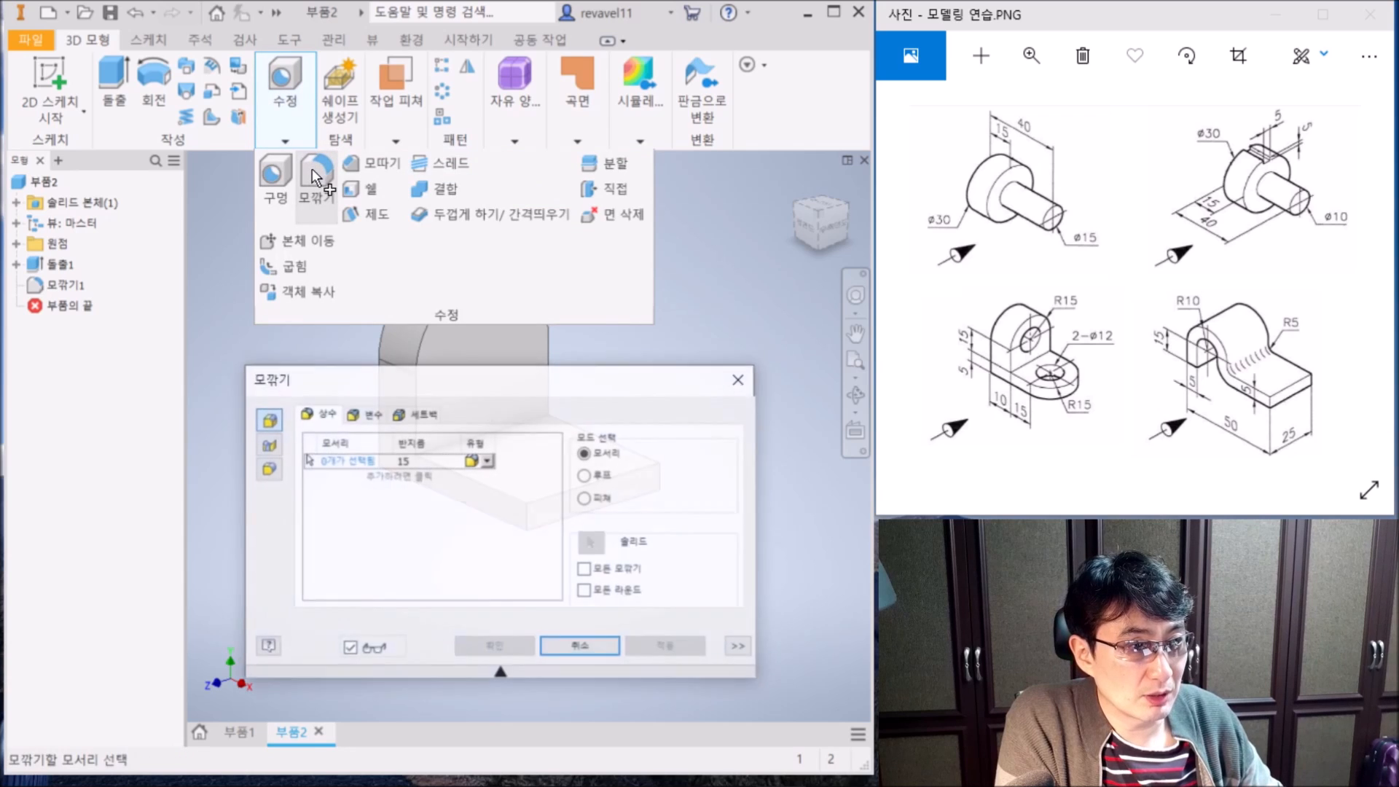
pyautogui.moveTo(463, 384); pyautogui.dragTo(450, 76)
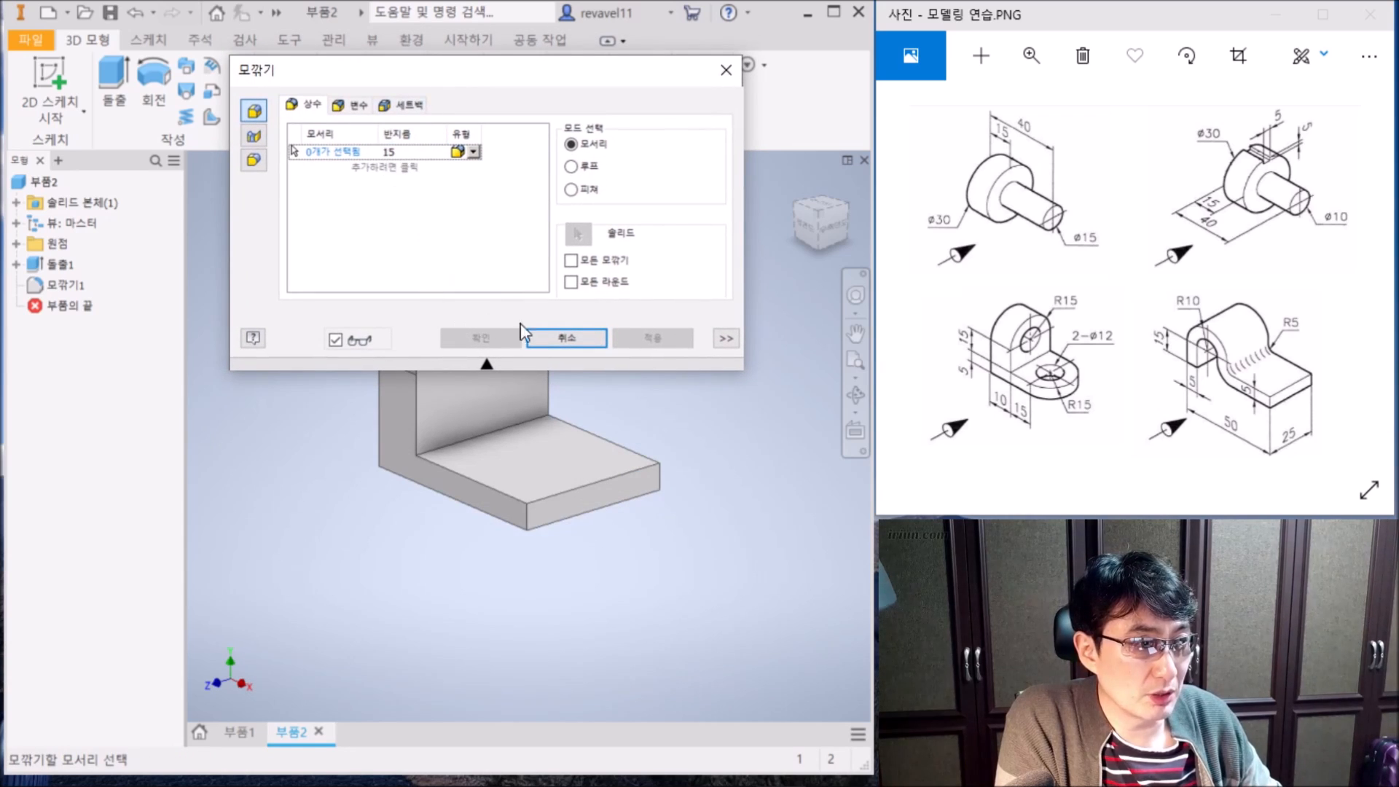
pyautogui.click(531, 516)
pyautogui.click(662, 475)
pyautogui.click(482, 339)
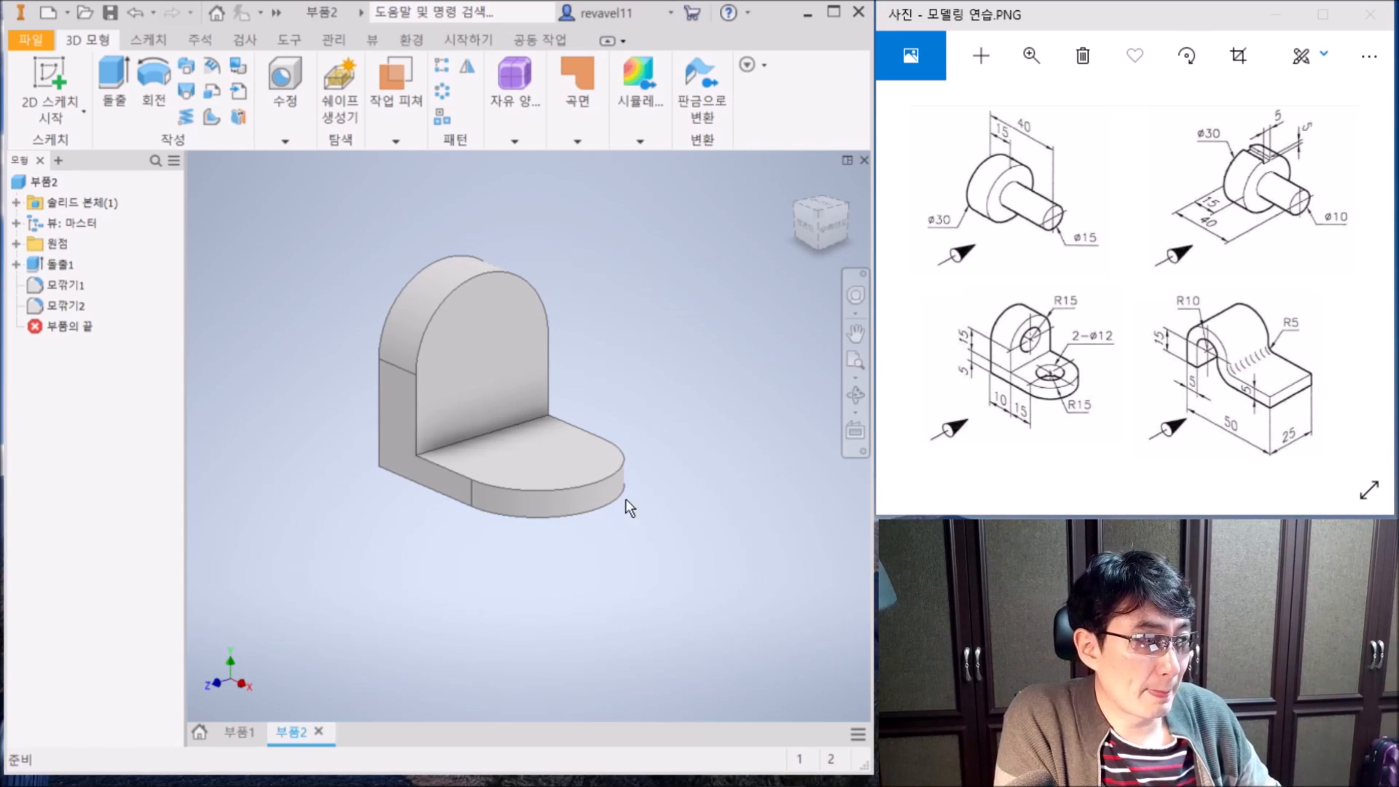
# - Sketch a 12 mm diameter circle on the vertical leg's inner face, concentric with its rounded end, and finish the sketch
pyautogui.rightClick(483, 362)
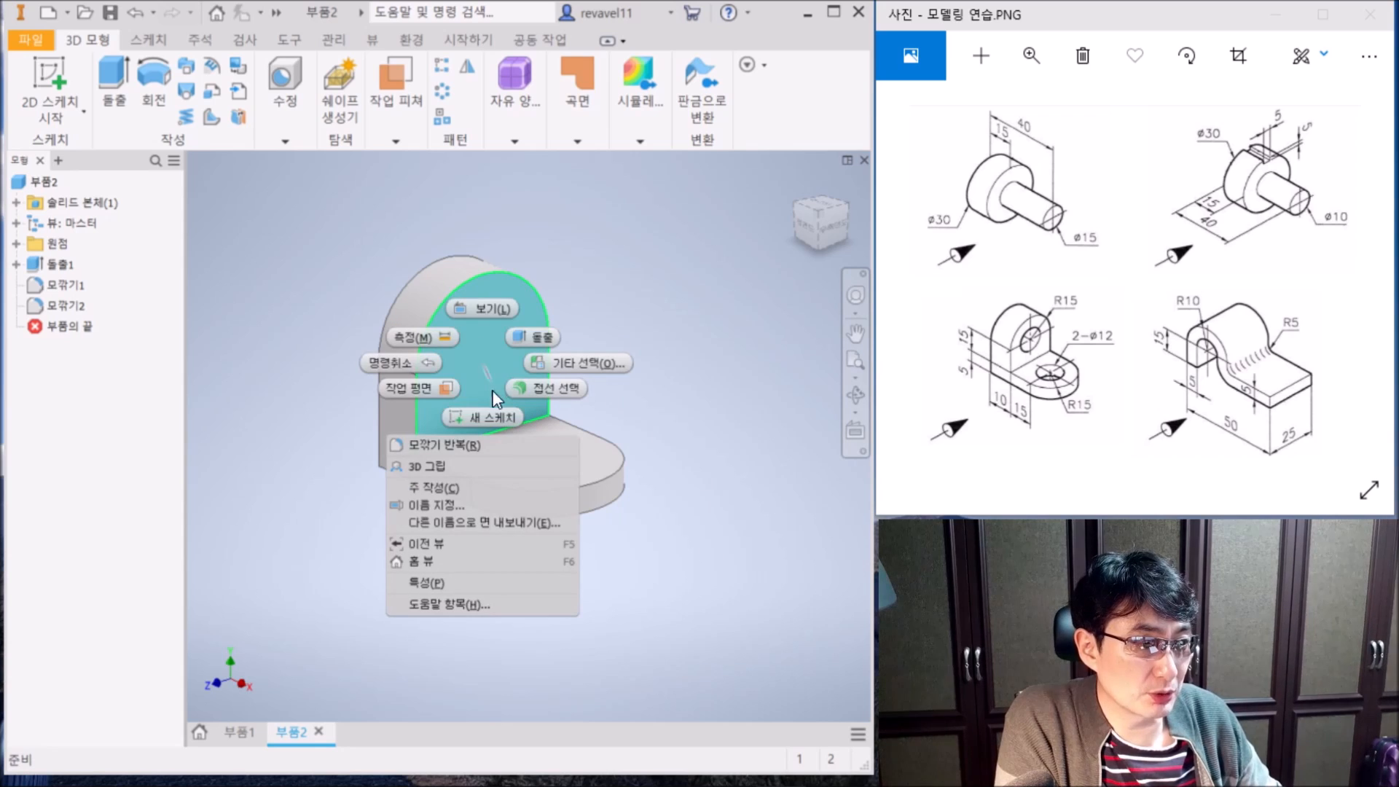
pyautogui.click(492, 414)
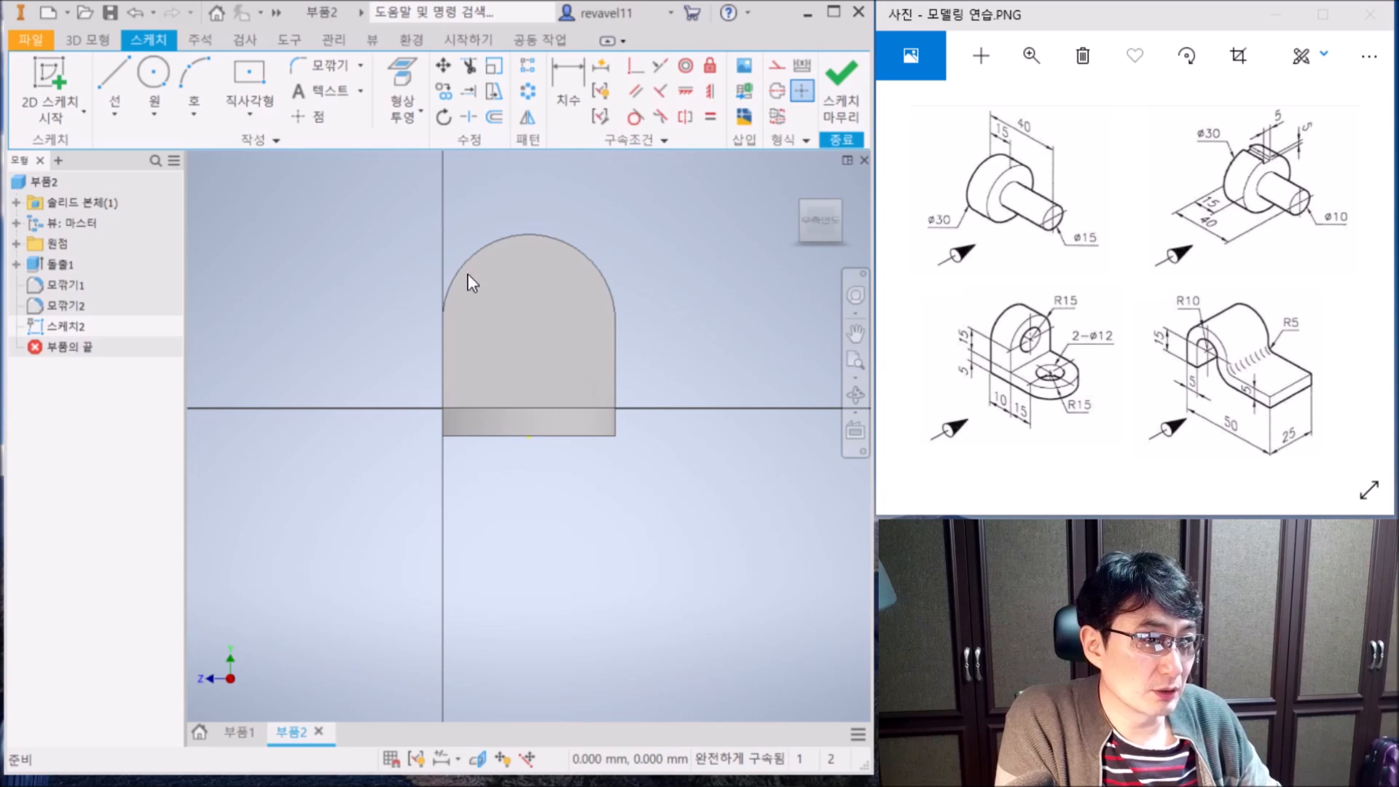
pyautogui.click(154, 73)
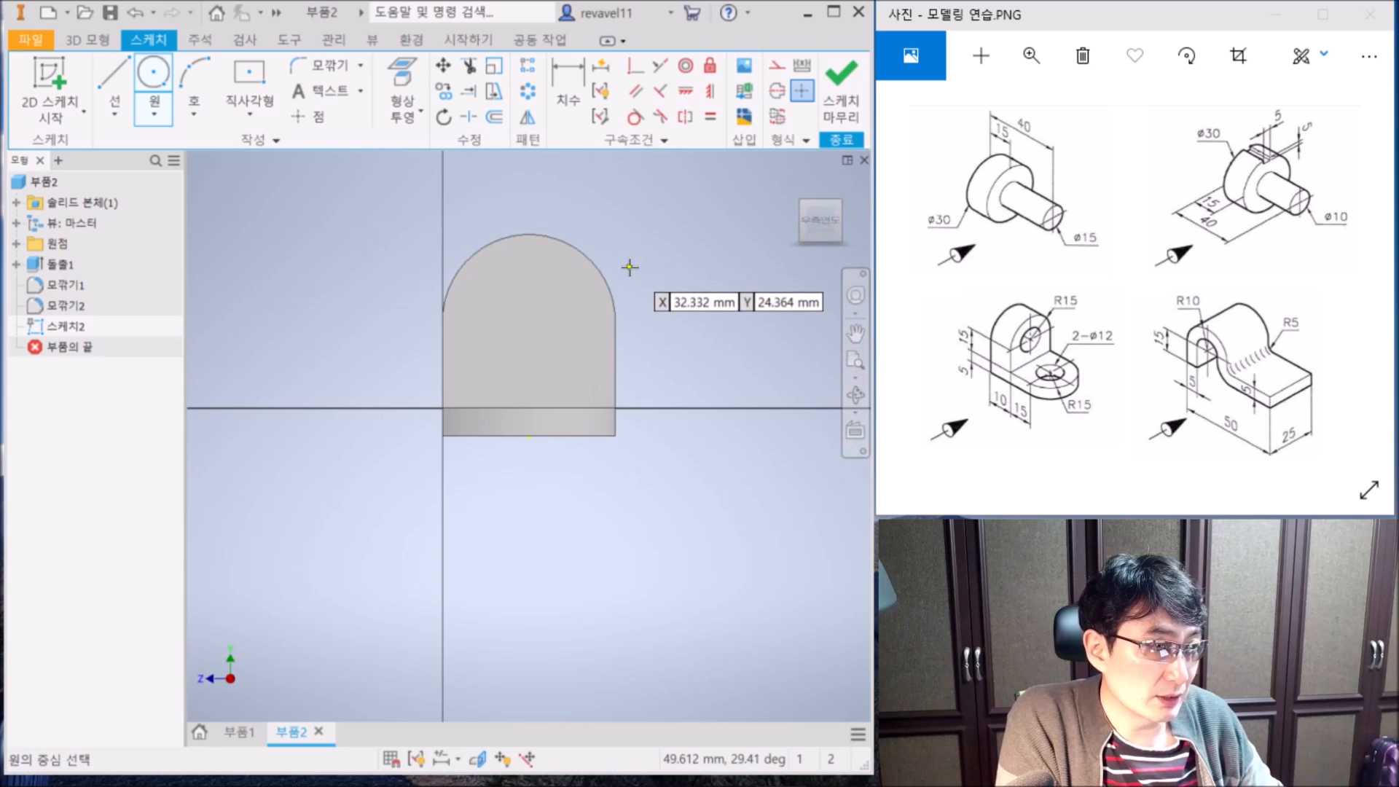
pyautogui.moveTo(593, 258)
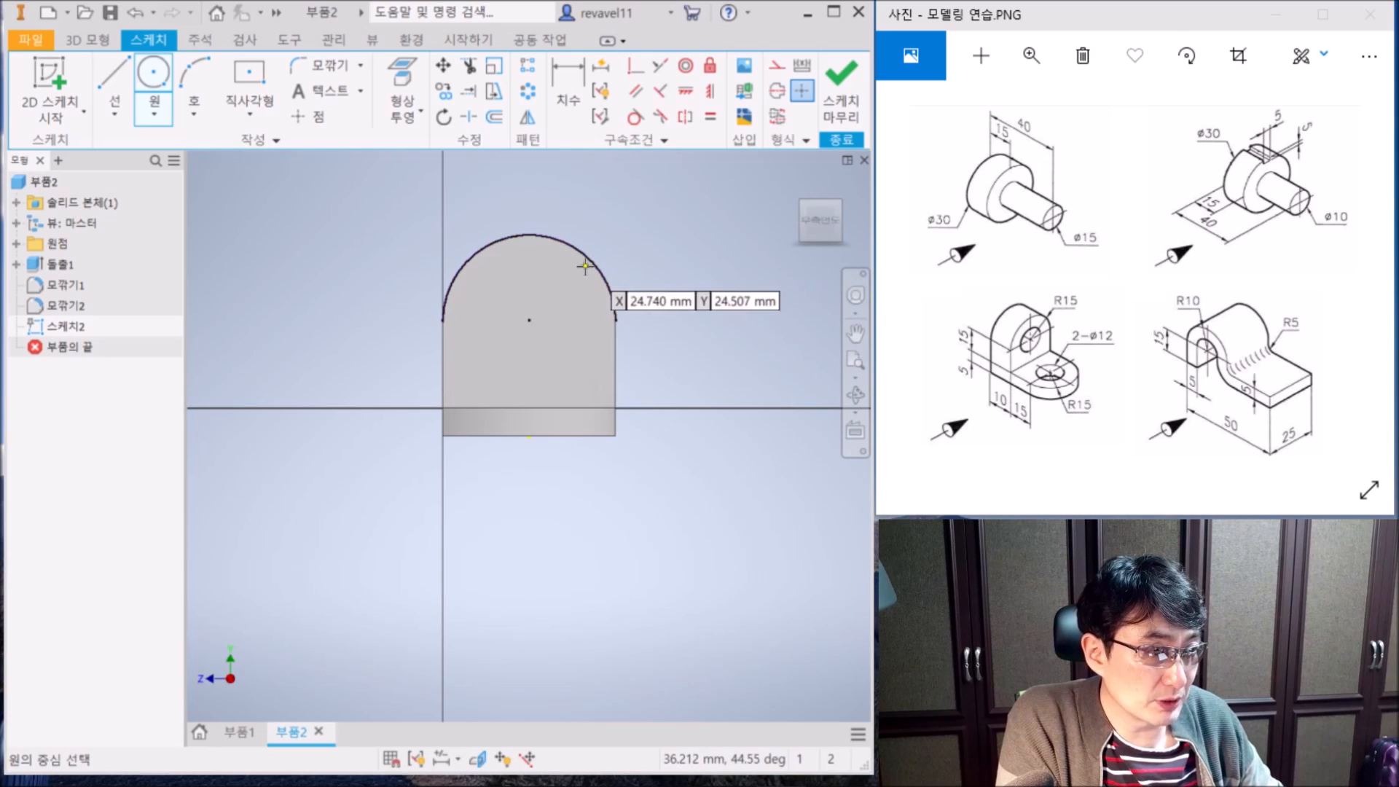
pyautogui.click(529, 319)
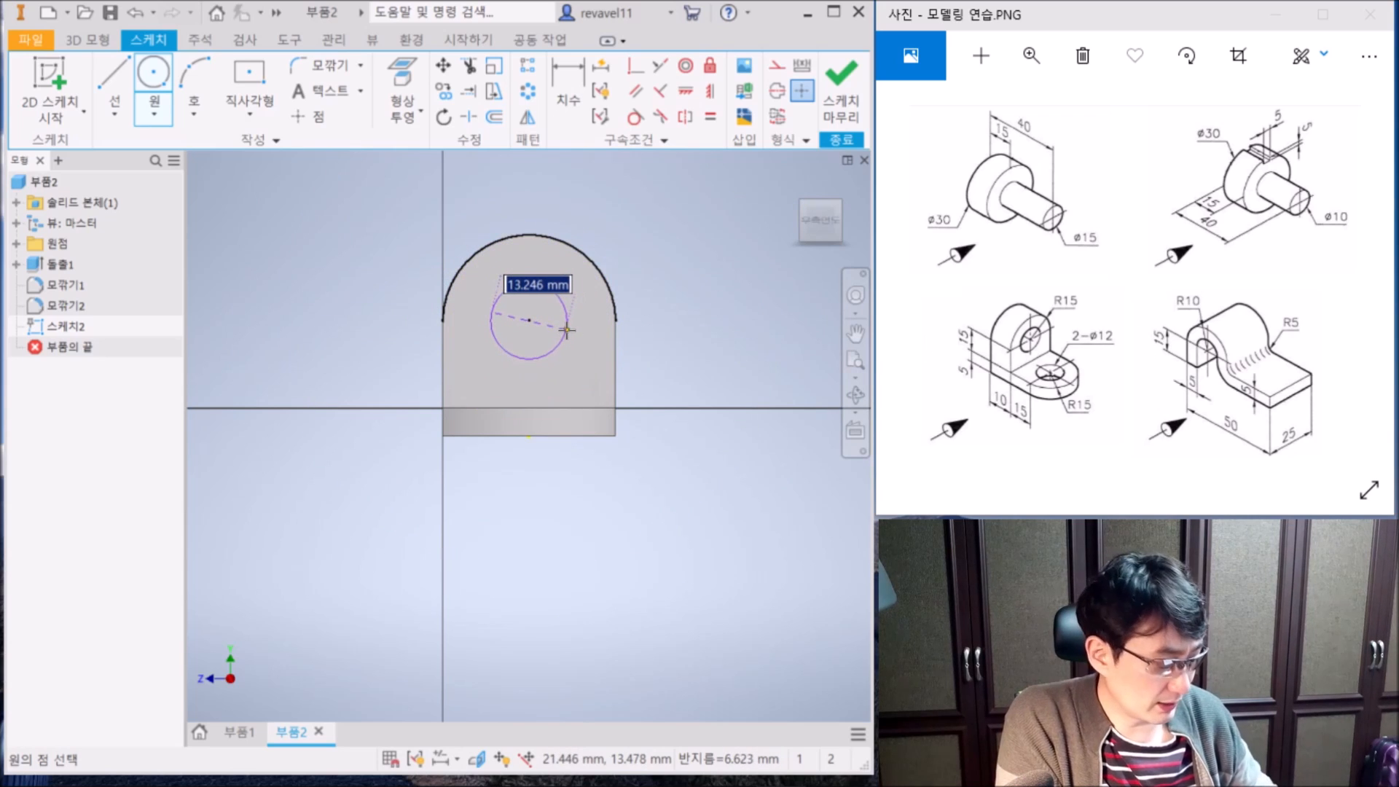
pyautogui.write('12')
pyautogui.press('Return')
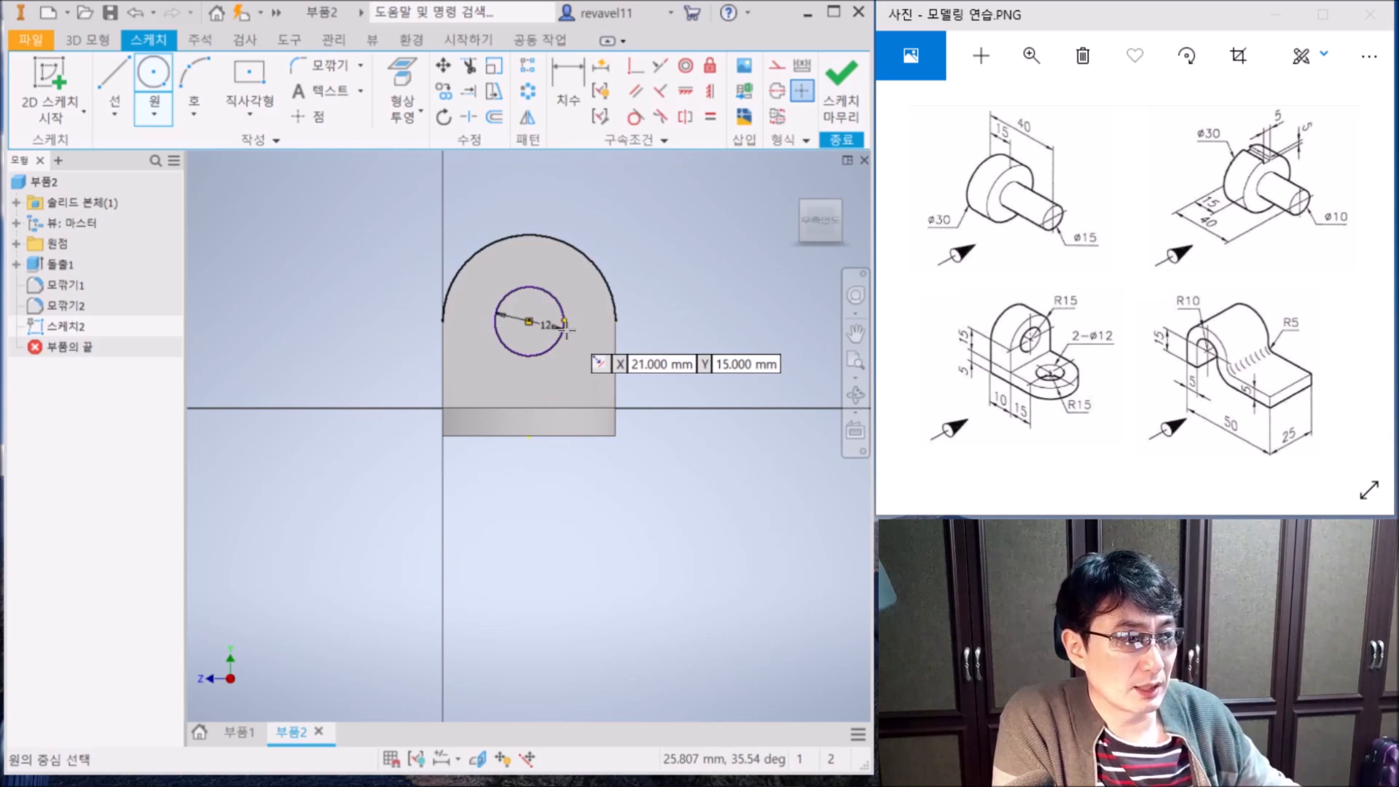
pyautogui.click(839, 108)
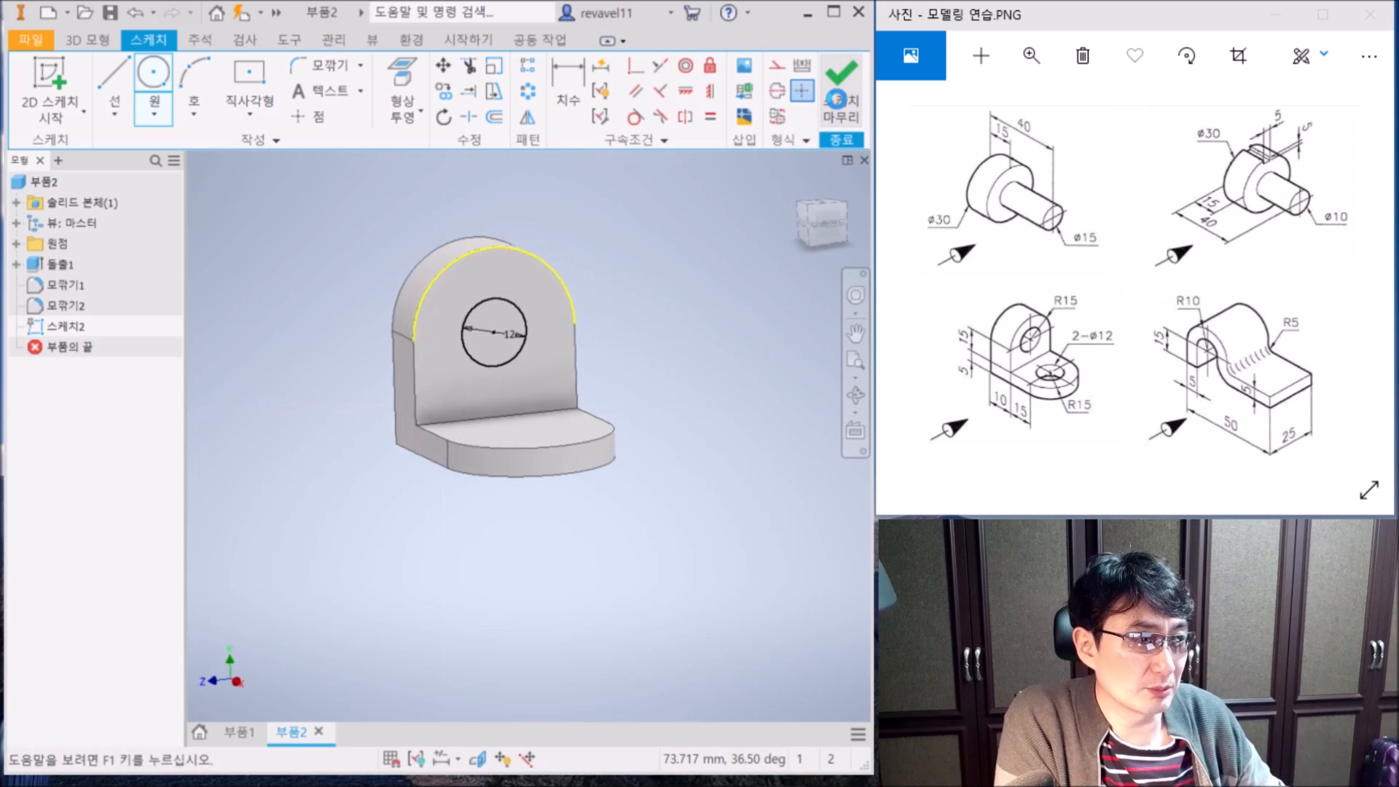
# - Extrude the circle as a cut through the vertical leg with a distance of 10 mm
pyautogui.click(115, 80)
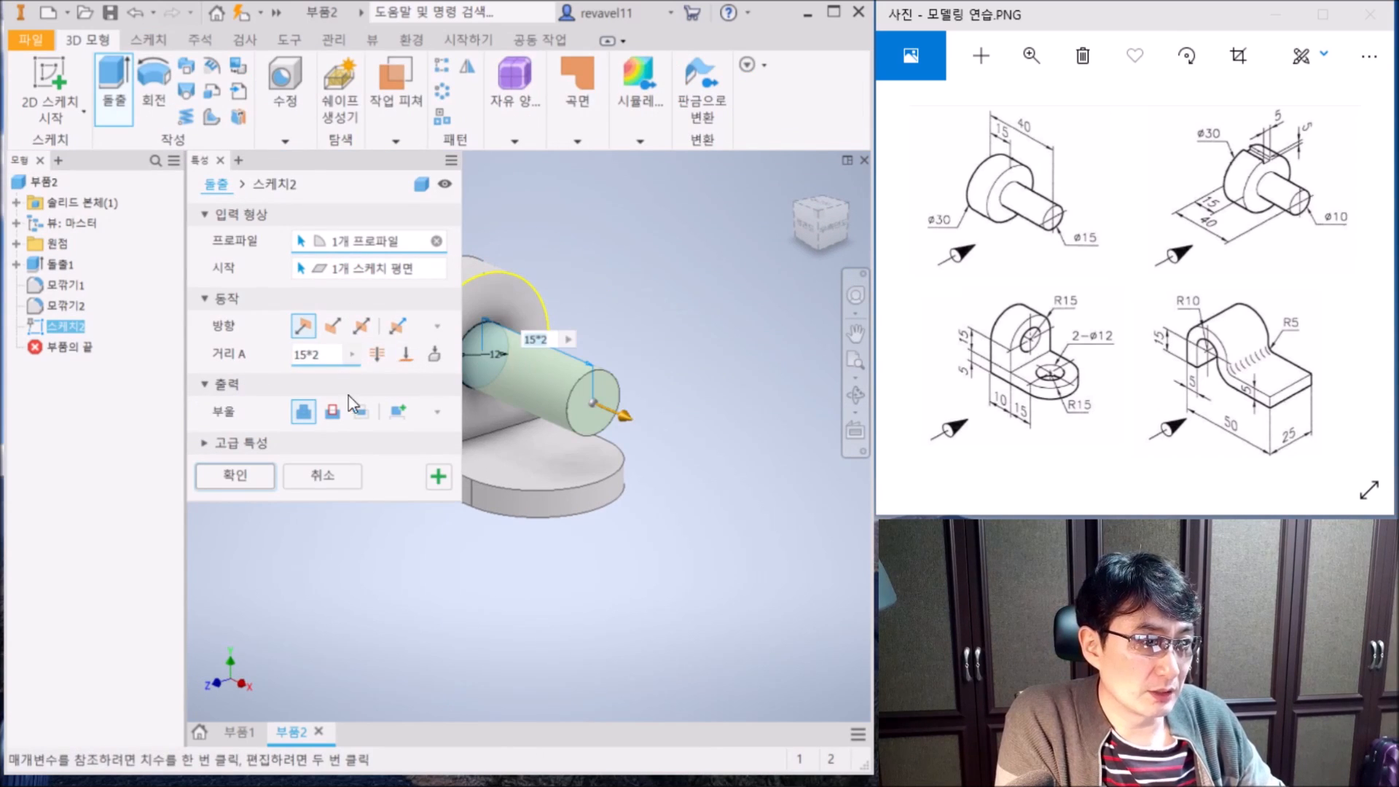
pyautogui.click(333, 412)
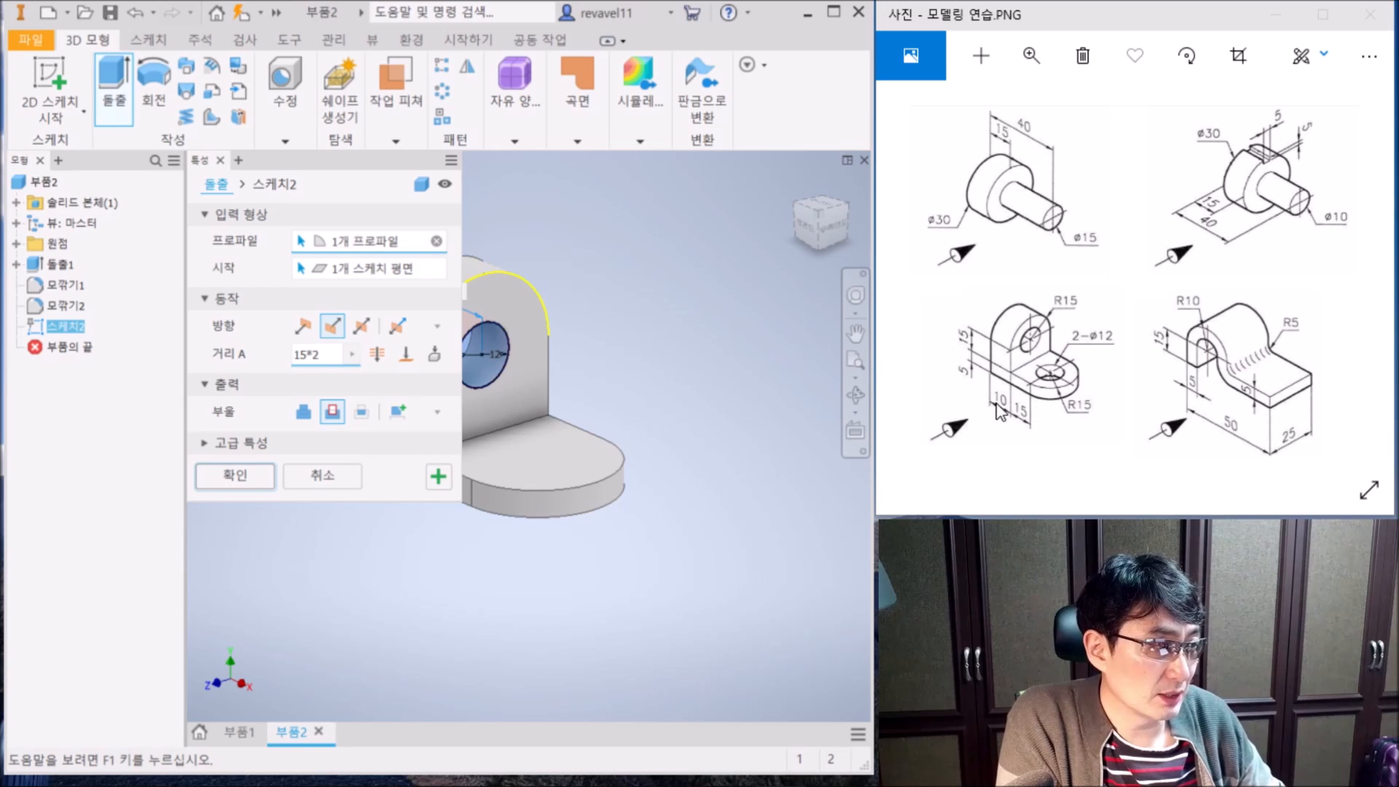
pyautogui.moveTo(331, 356); pyautogui.dragTo(259, 358)
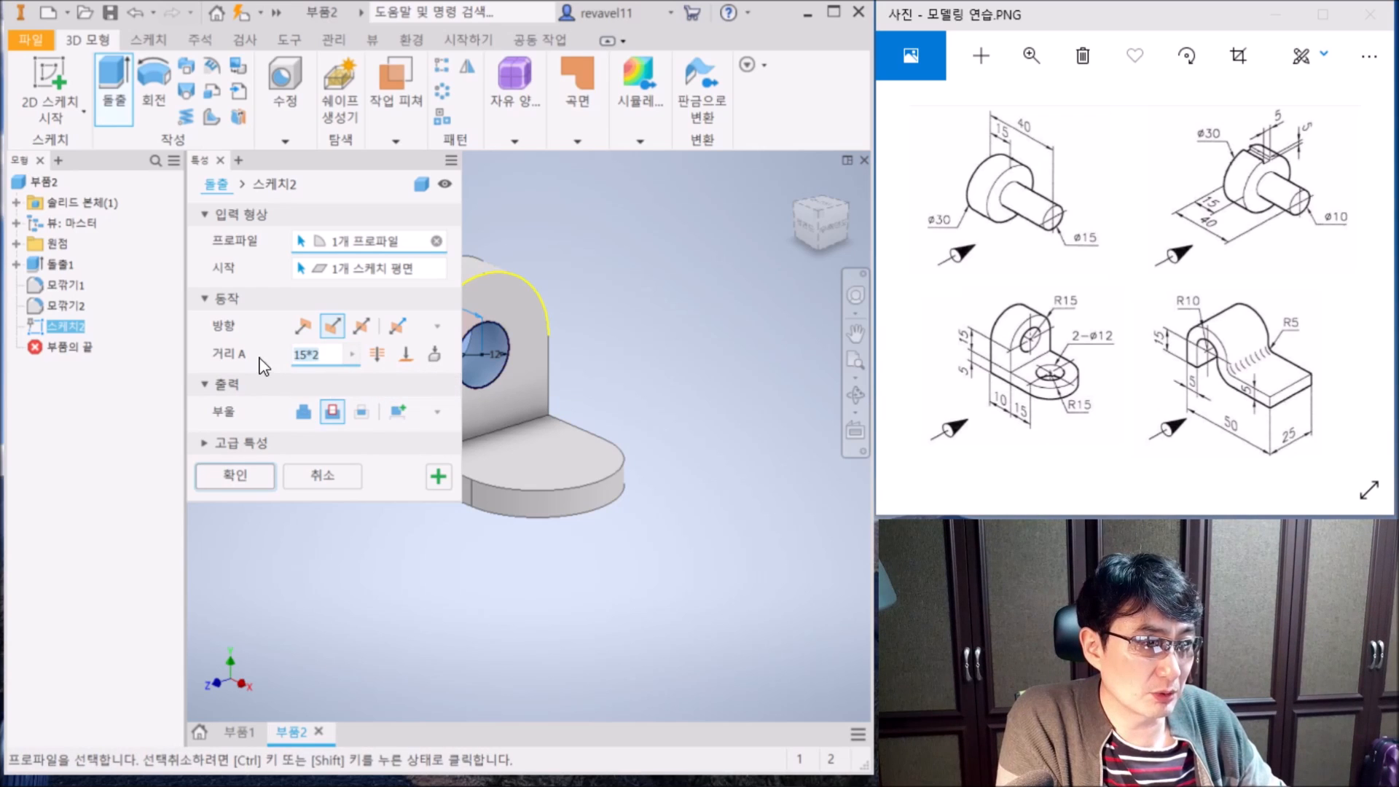
pyautogui.moveTo(345, 171); pyautogui.dragTo(744, 193)
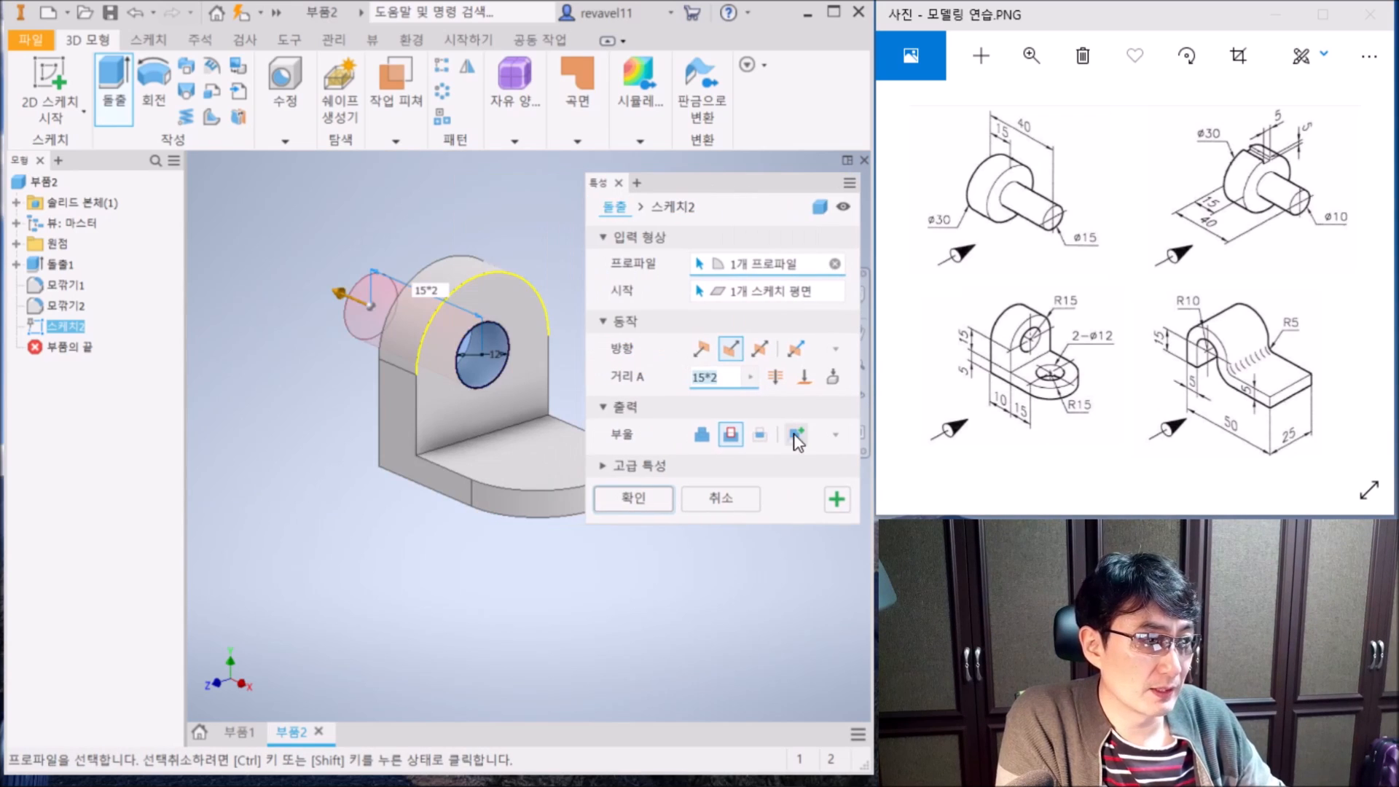
pyautogui.write('10')
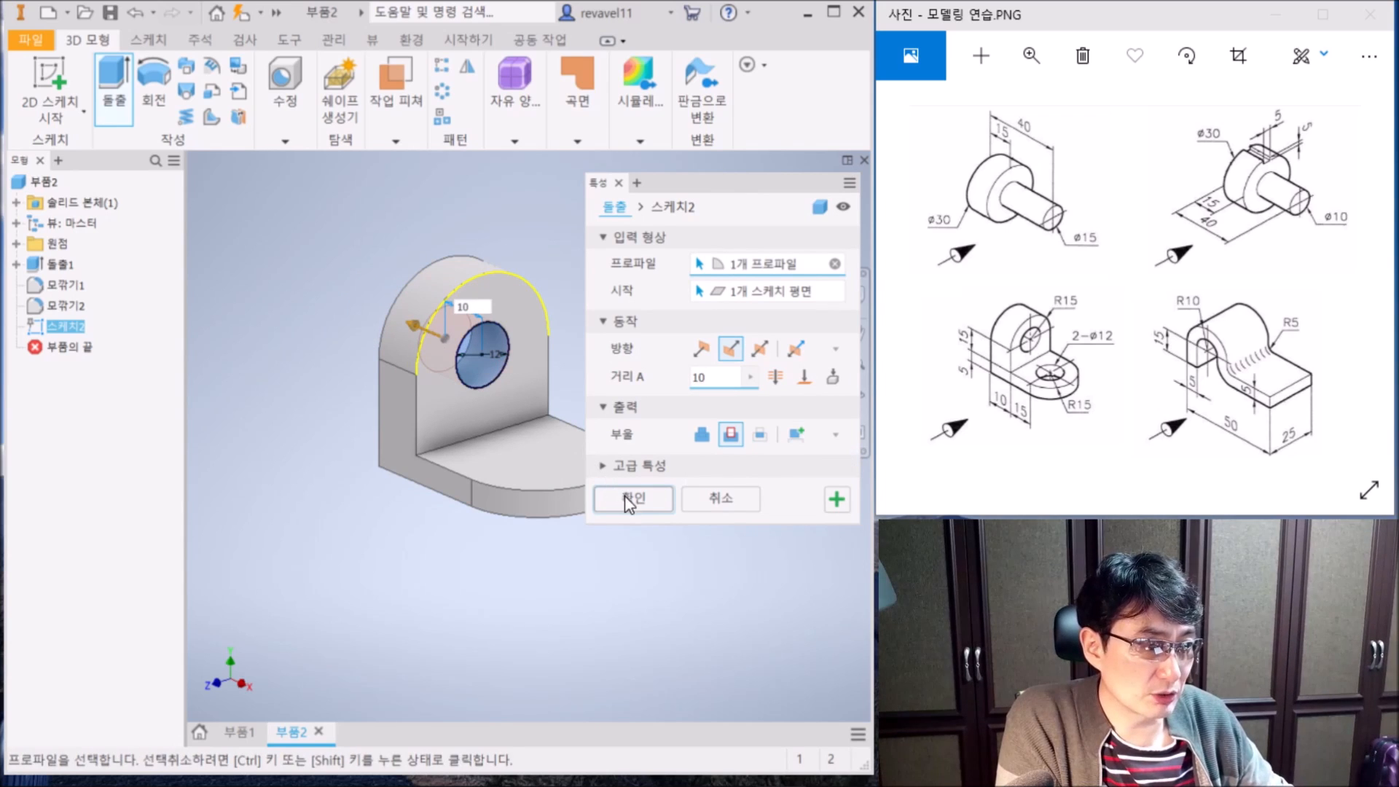
pyautogui.click(625, 496)
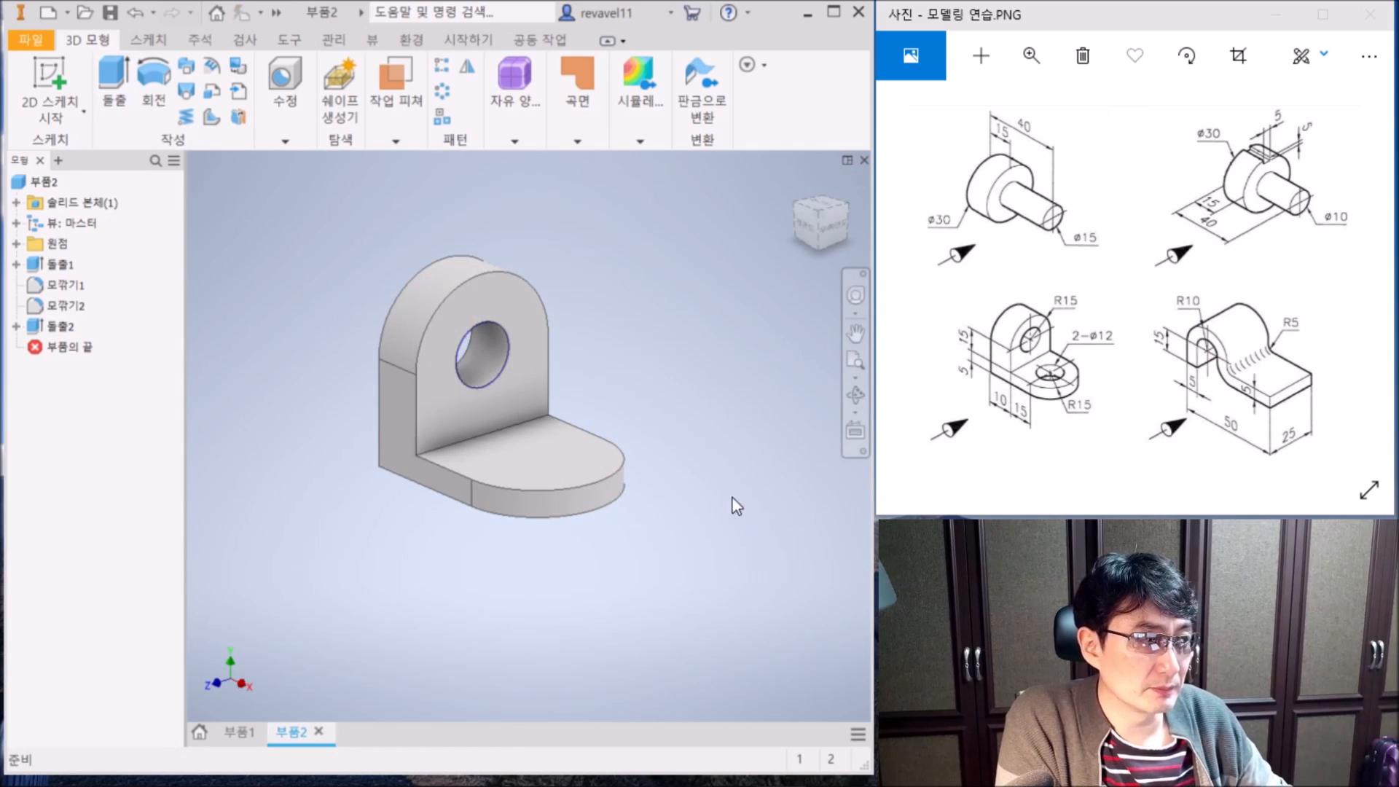
# - Sketch a 12 mm diameter circle on the horizontal leg's upper face, concentric with its rounded end
pyautogui.click(561, 465)
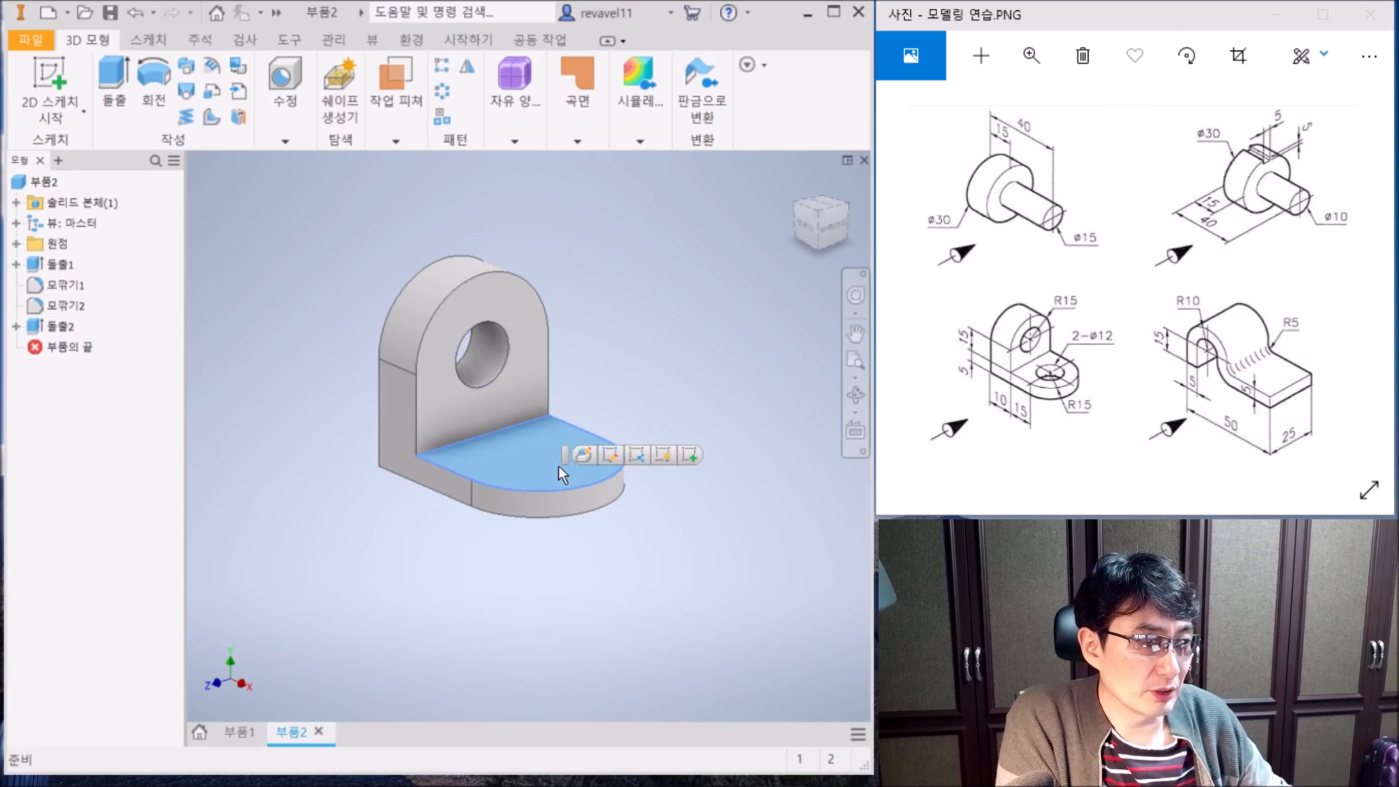
pyautogui.rightClick(541, 465)
pyautogui.click(569, 520)
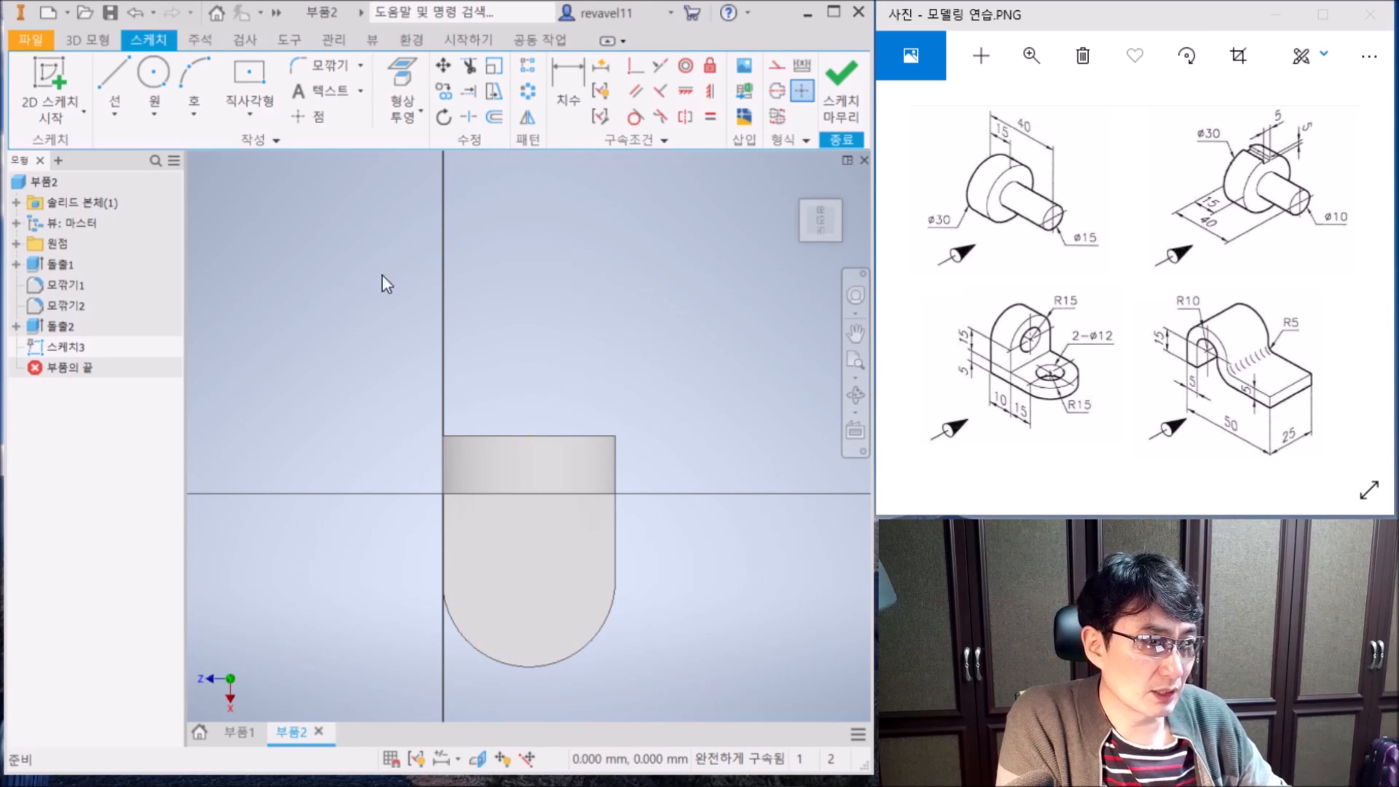
pyautogui.click(164, 88)
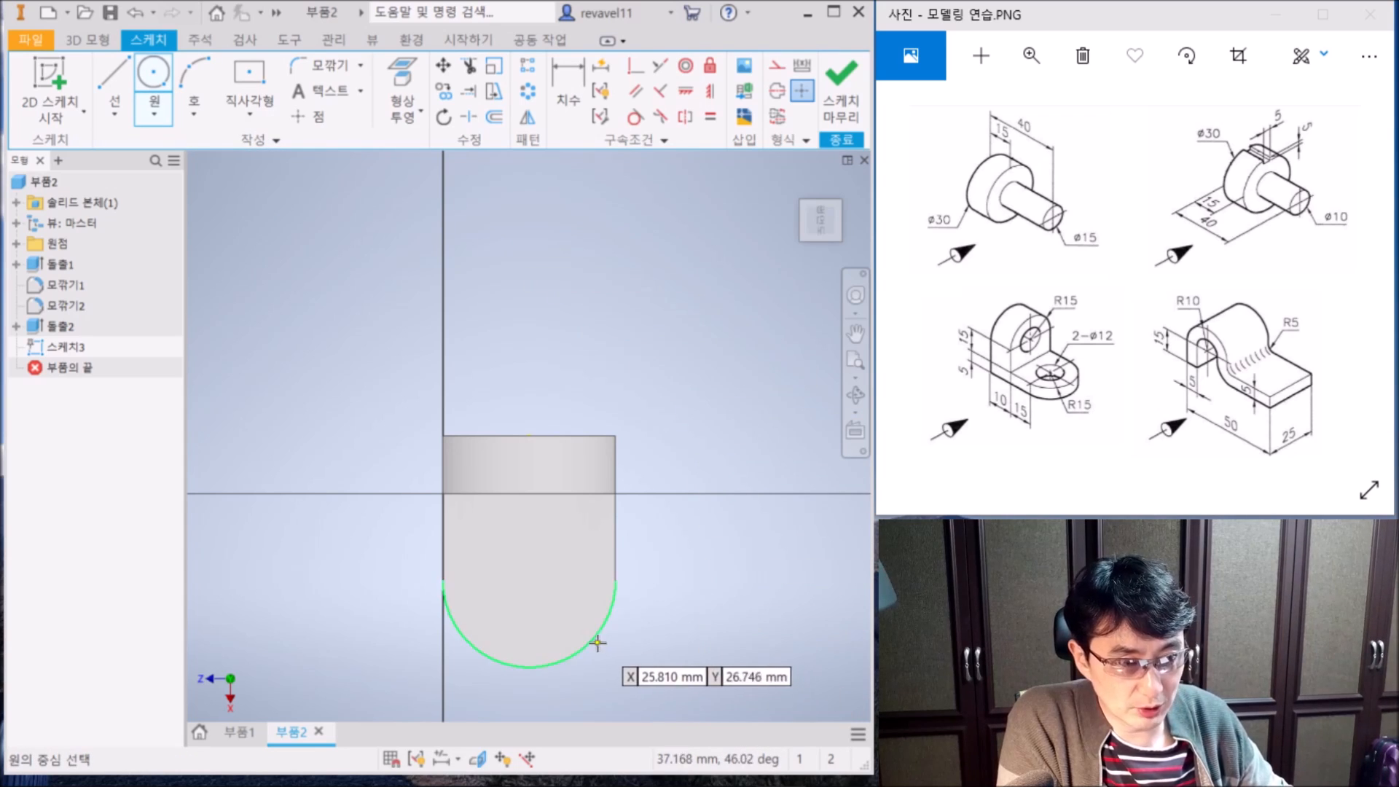
pyautogui.click(529, 580)
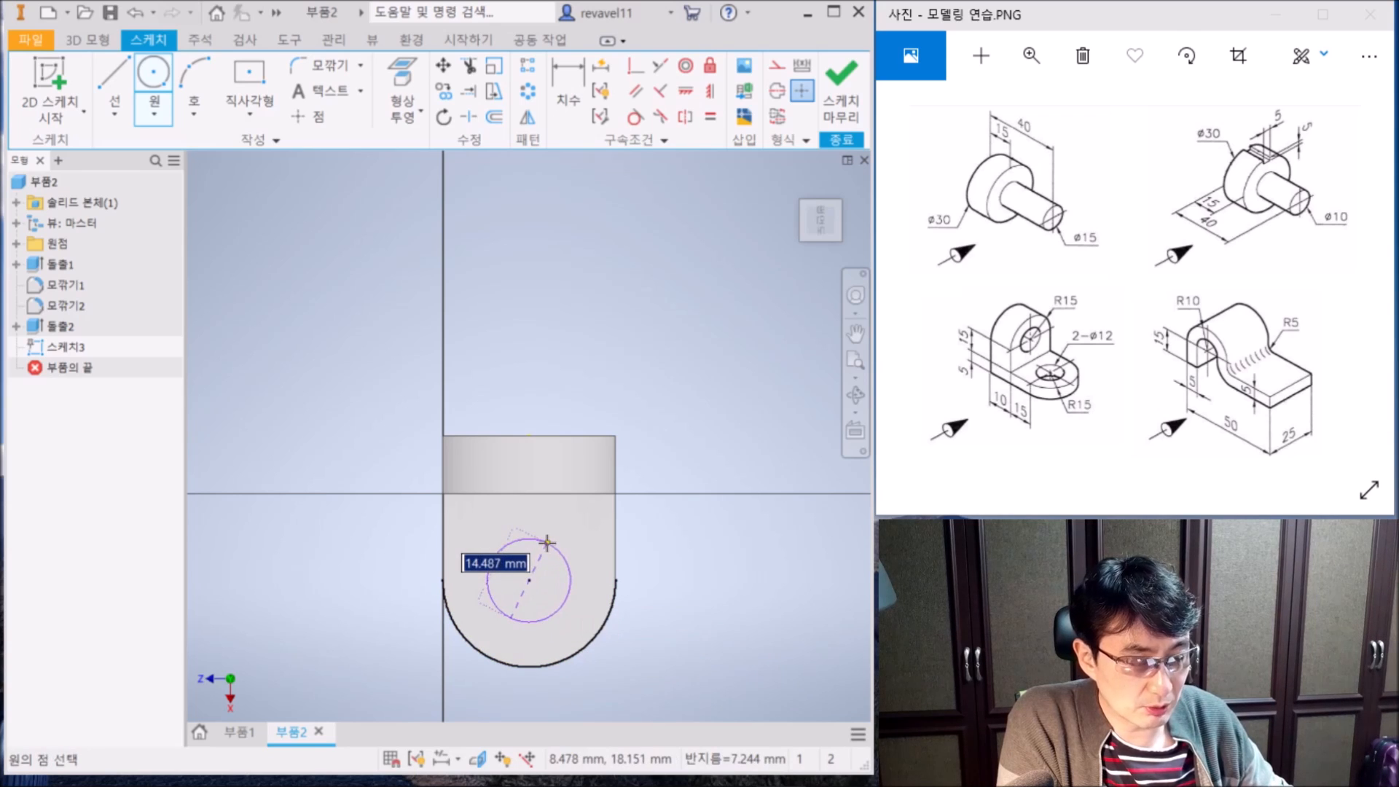
pyautogui.write('12')
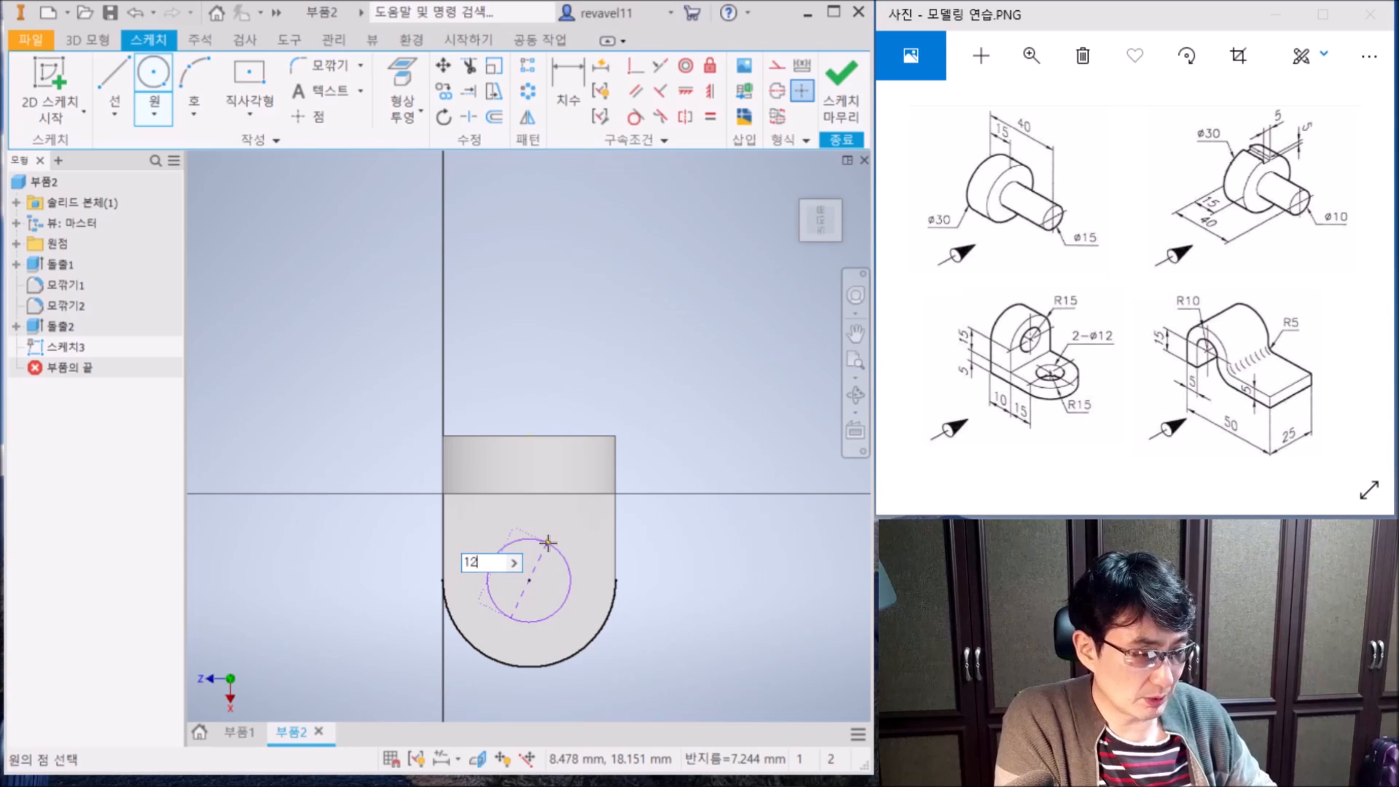
pyautogui.press('Return')
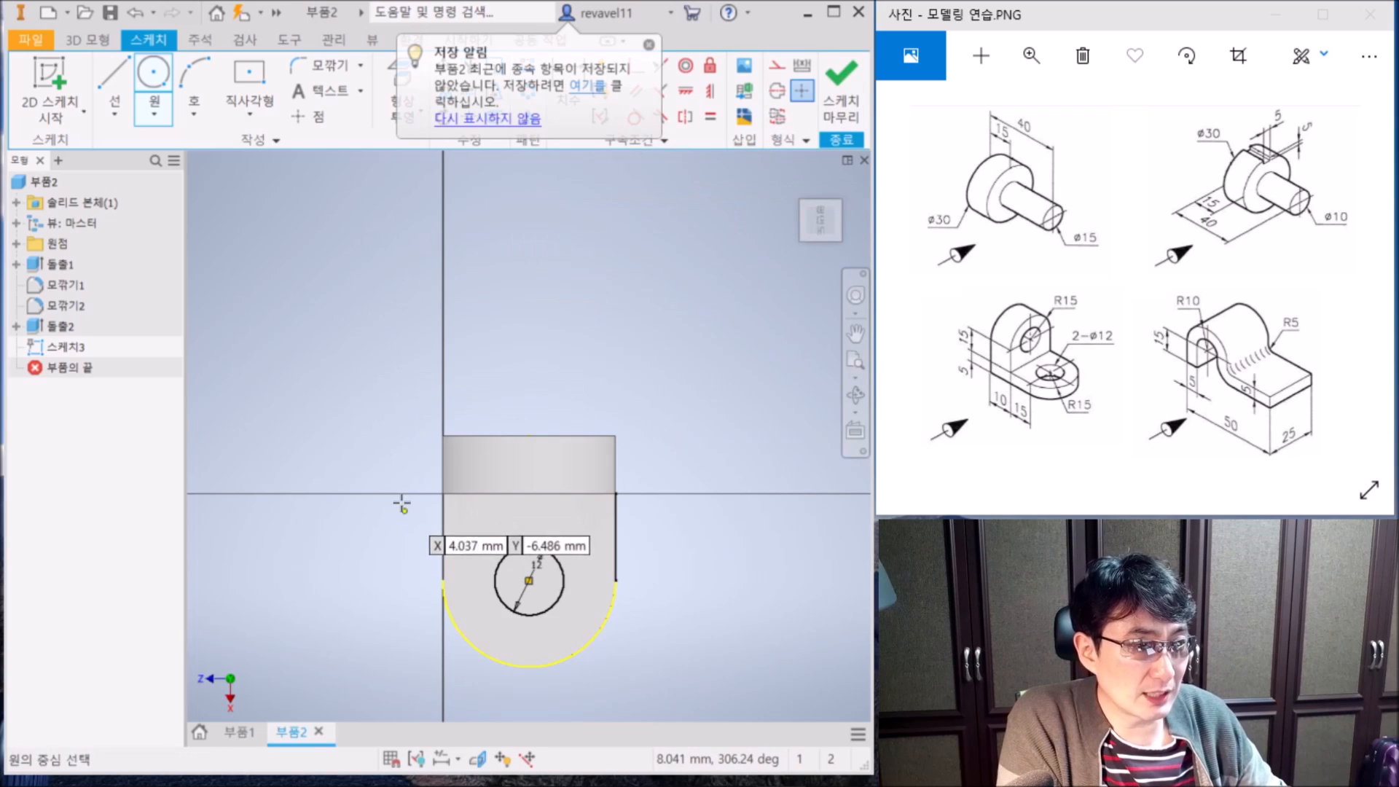
# - Extrude the 12 mm circle as a cut through the horizontal leg with a distance of 10 mm
pyautogui.click(89, 40)
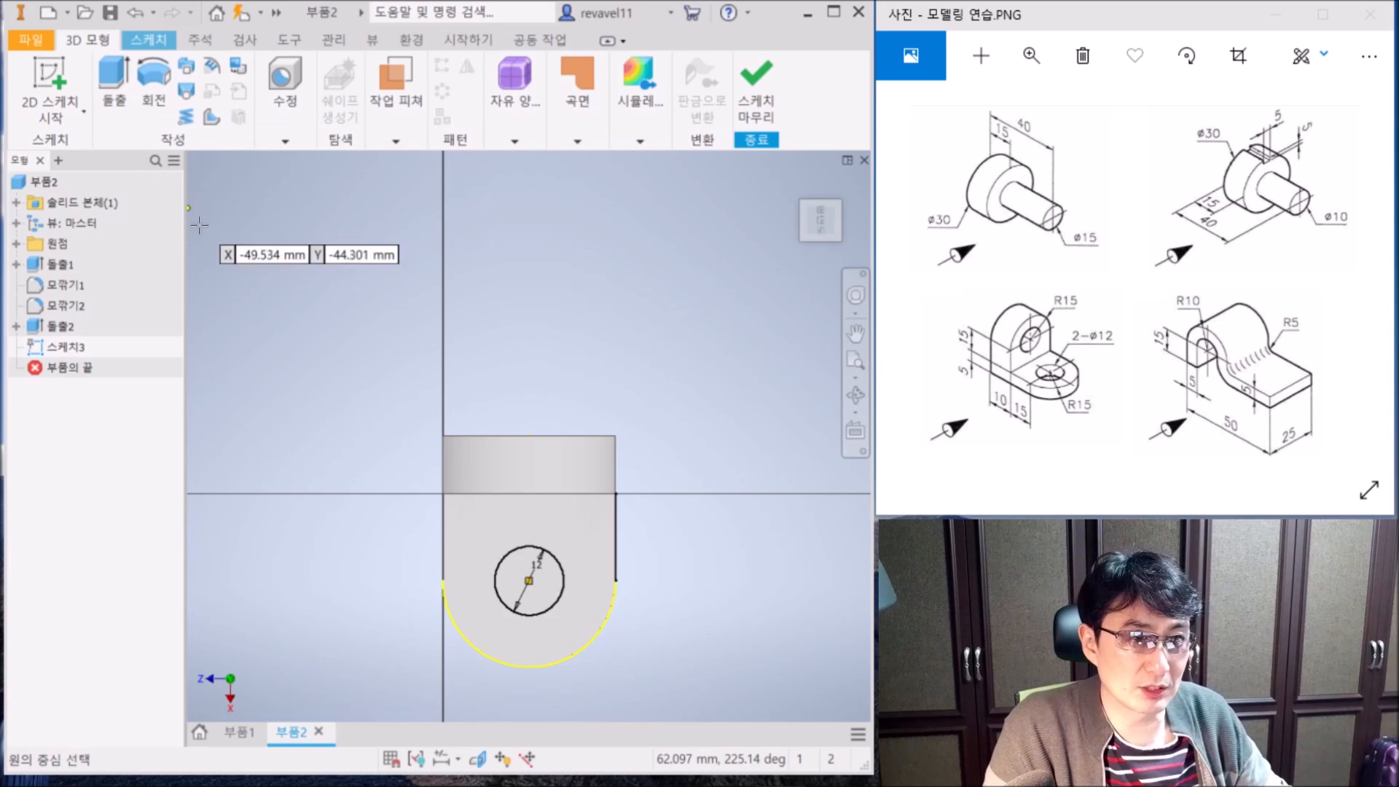
pyautogui.click(114, 82)
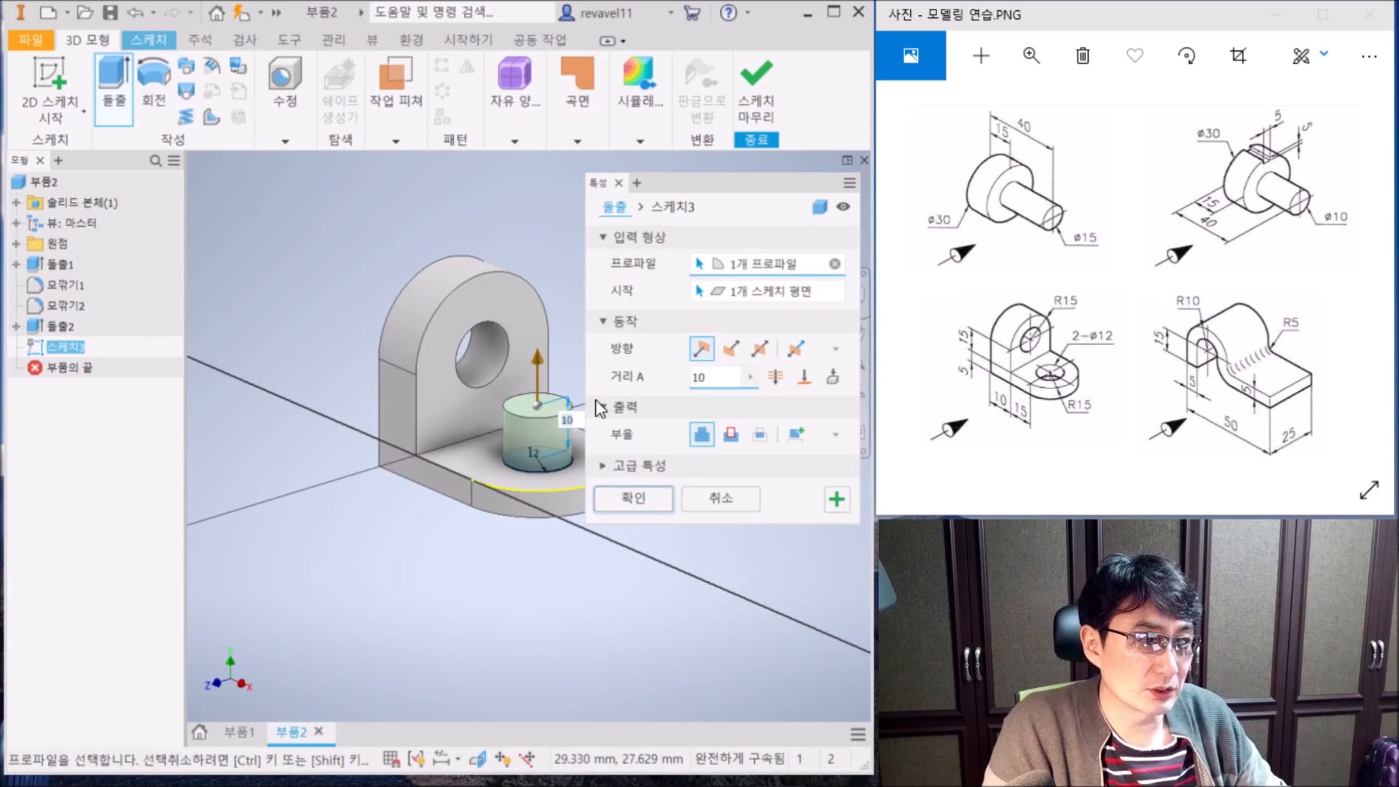
pyautogui.click(730, 434)
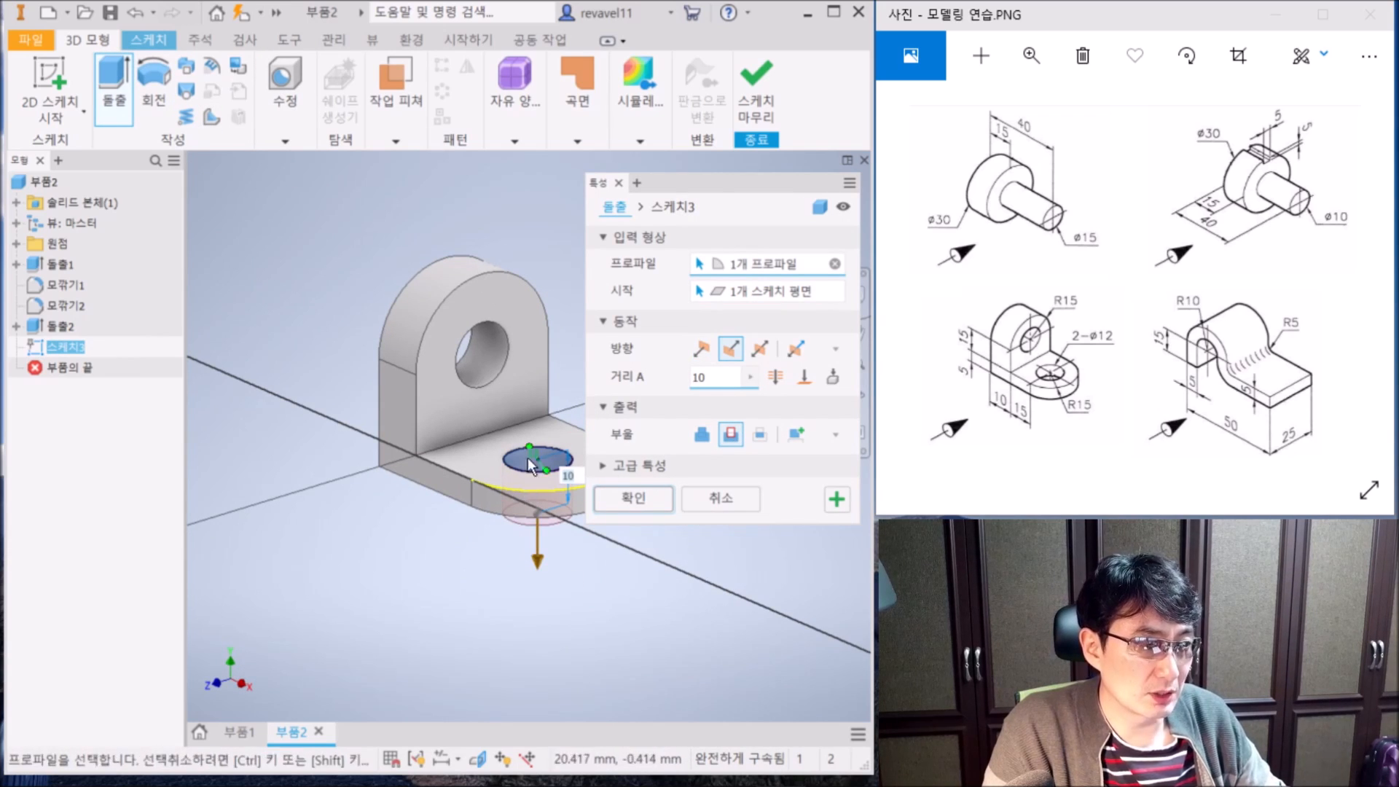
pyautogui.click(635, 499)
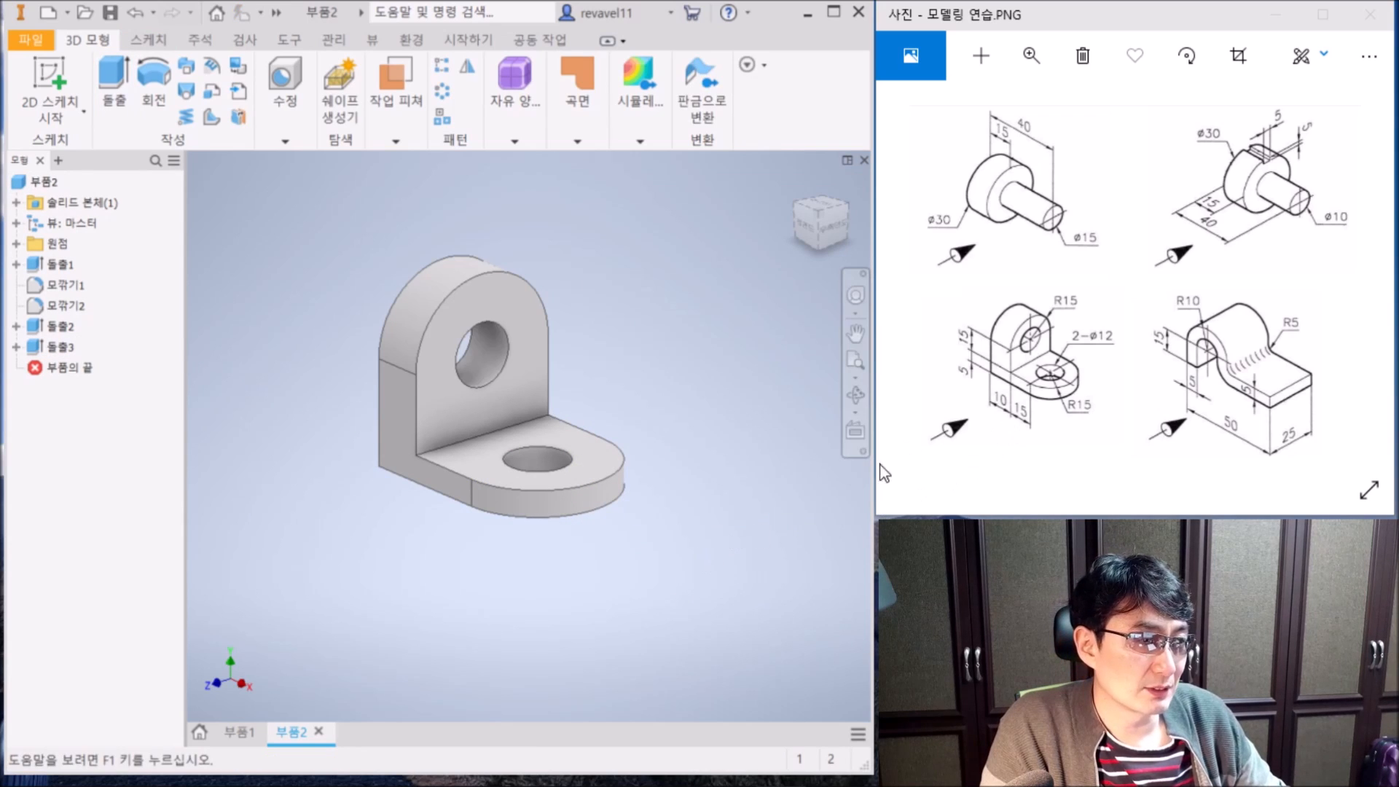
pyautogui.click(816, 211)
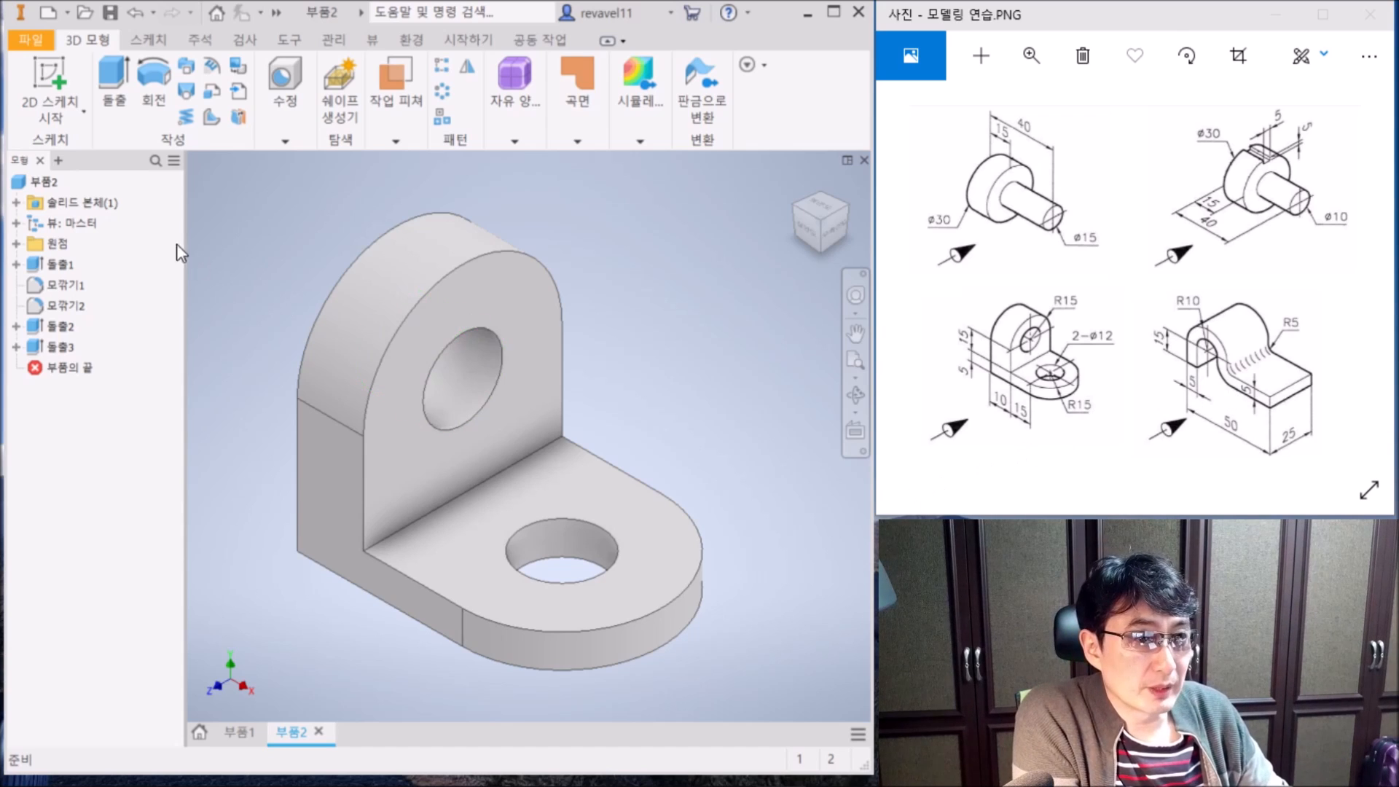
# - Create a new part and start a 2D sketch on the XY plane
pyautogui.click(29, 41)
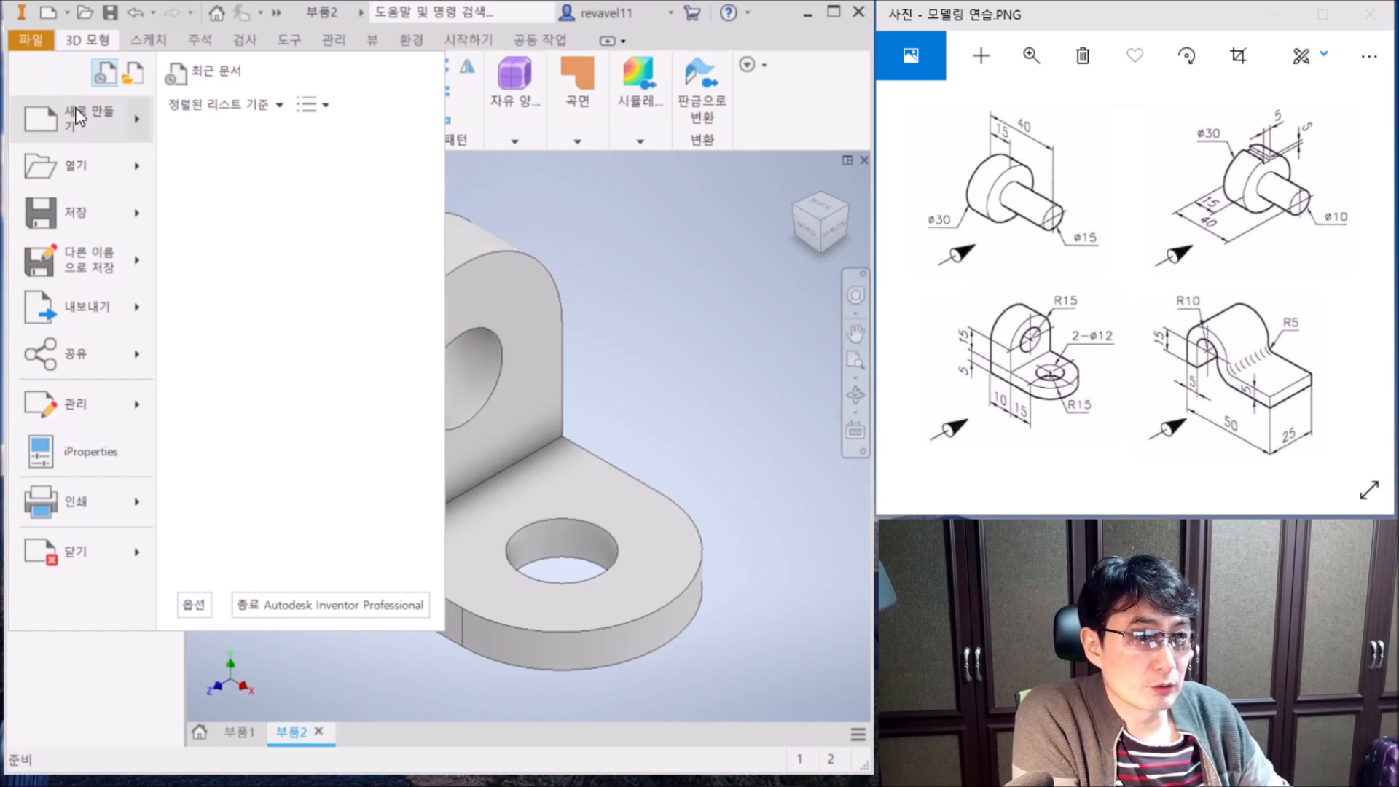
pyautogui.moveTo(78, 119)
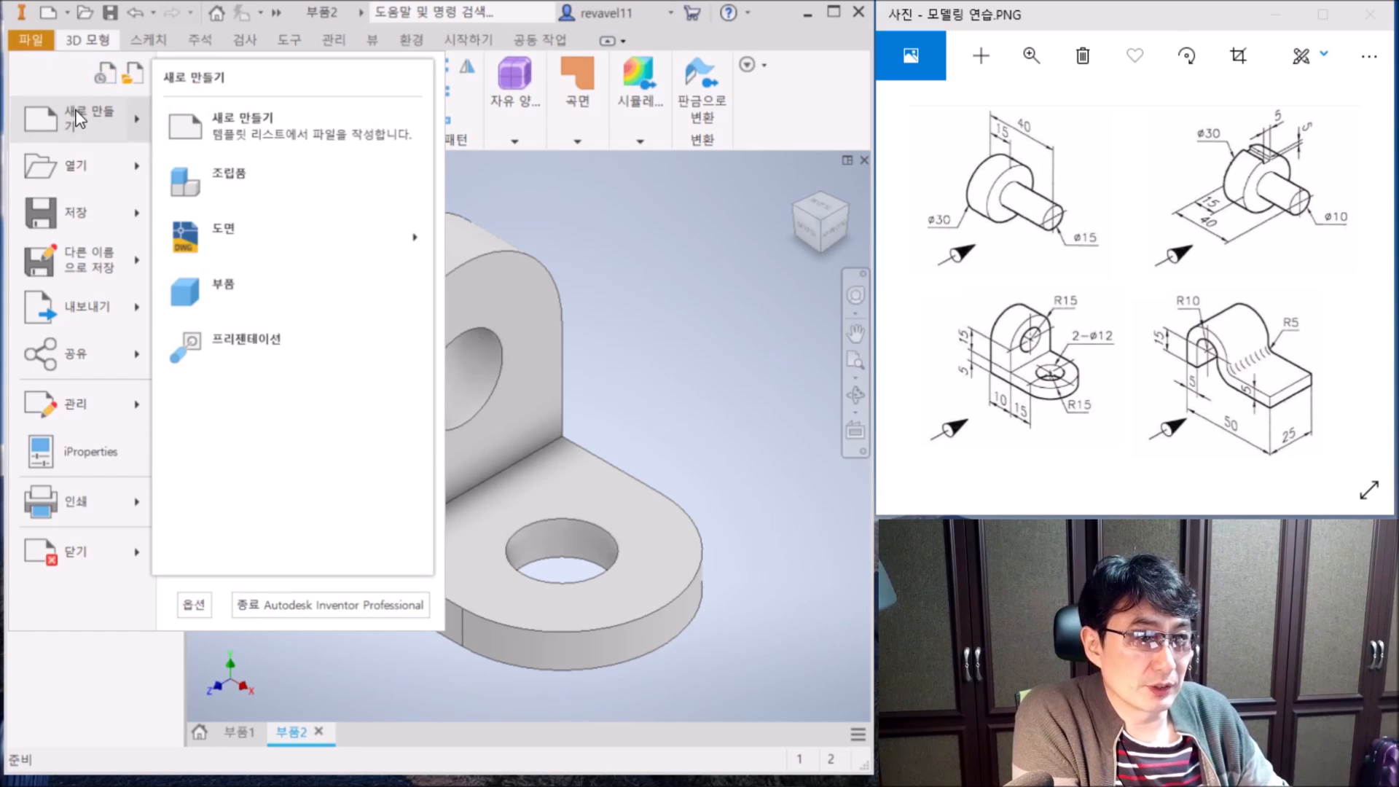
pyautogui.click(290, 277)
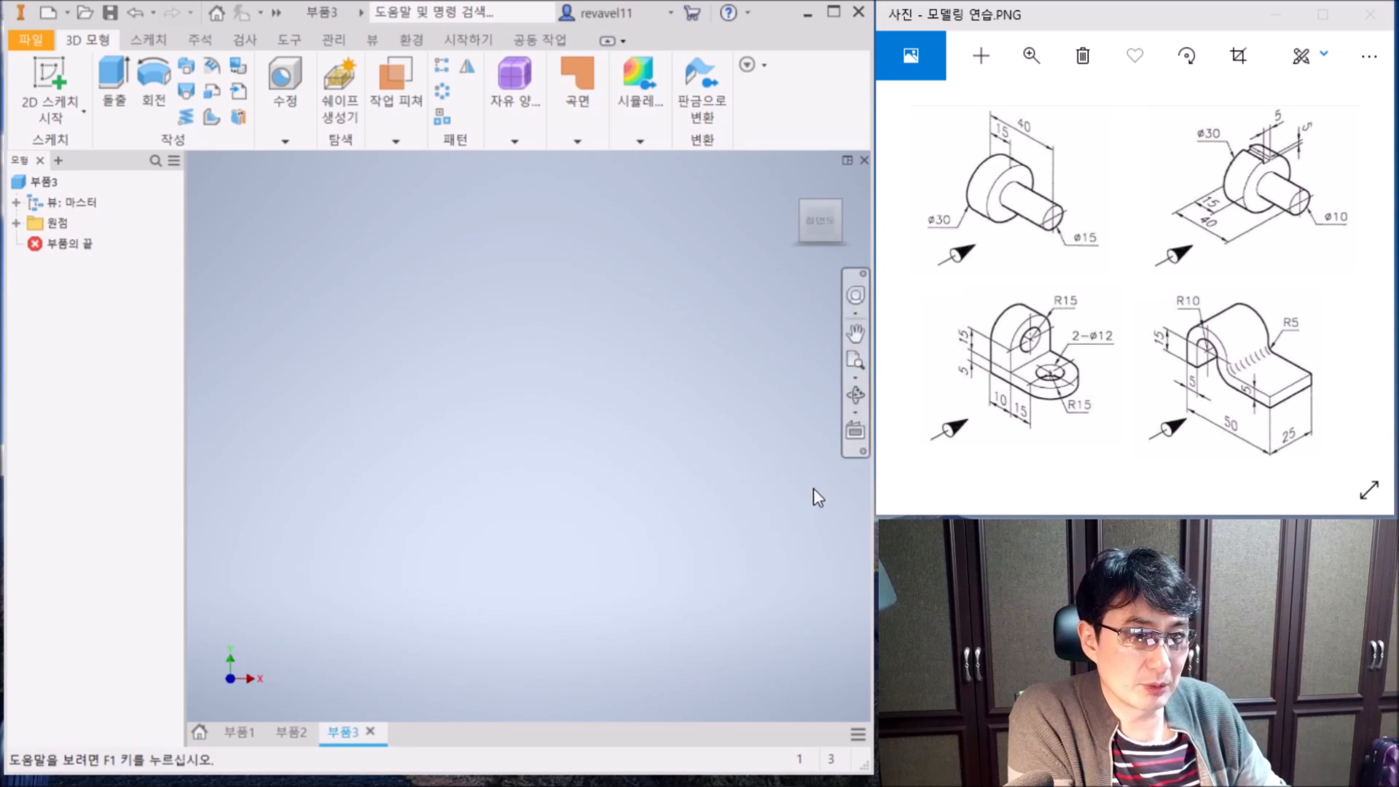
pyautogui.click(51, 79)
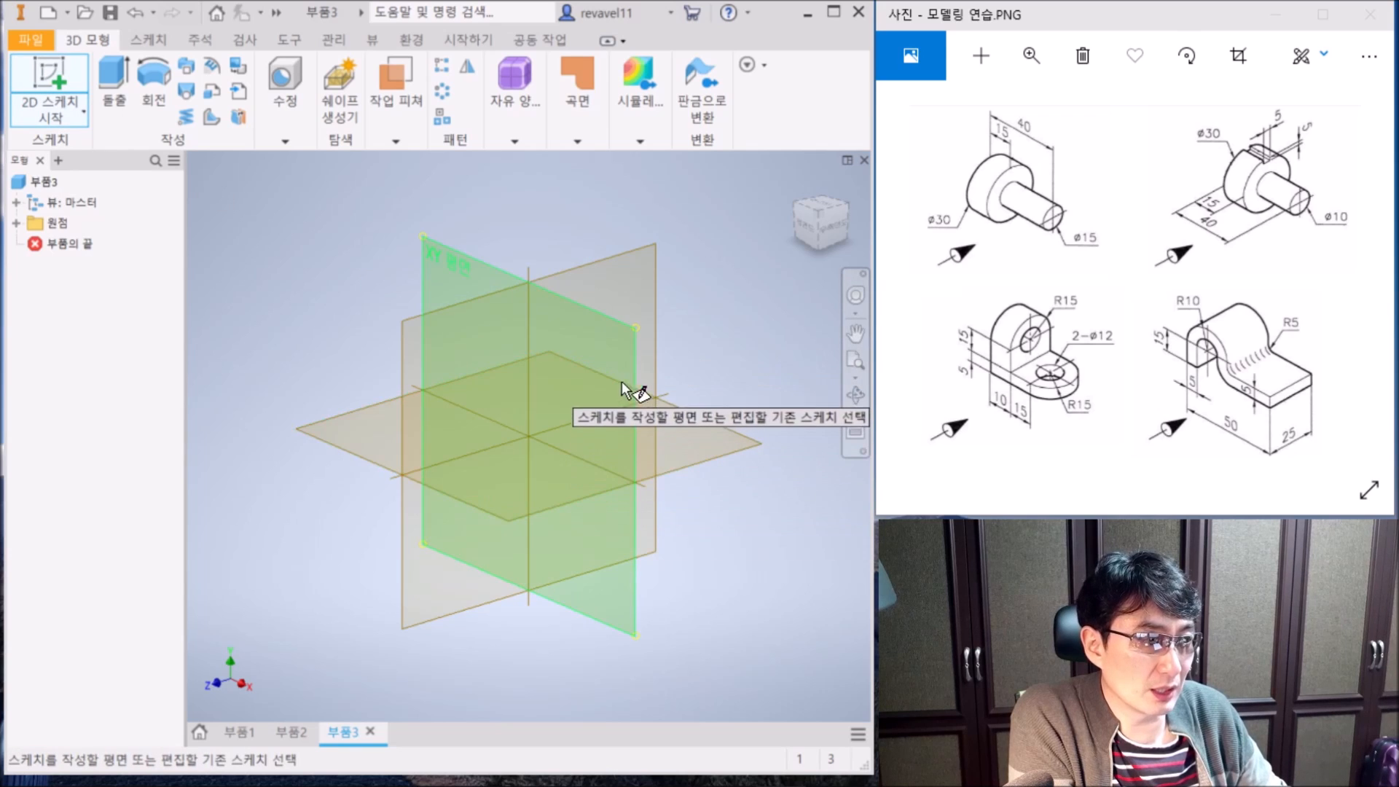
pyautogui.click(605, 366)
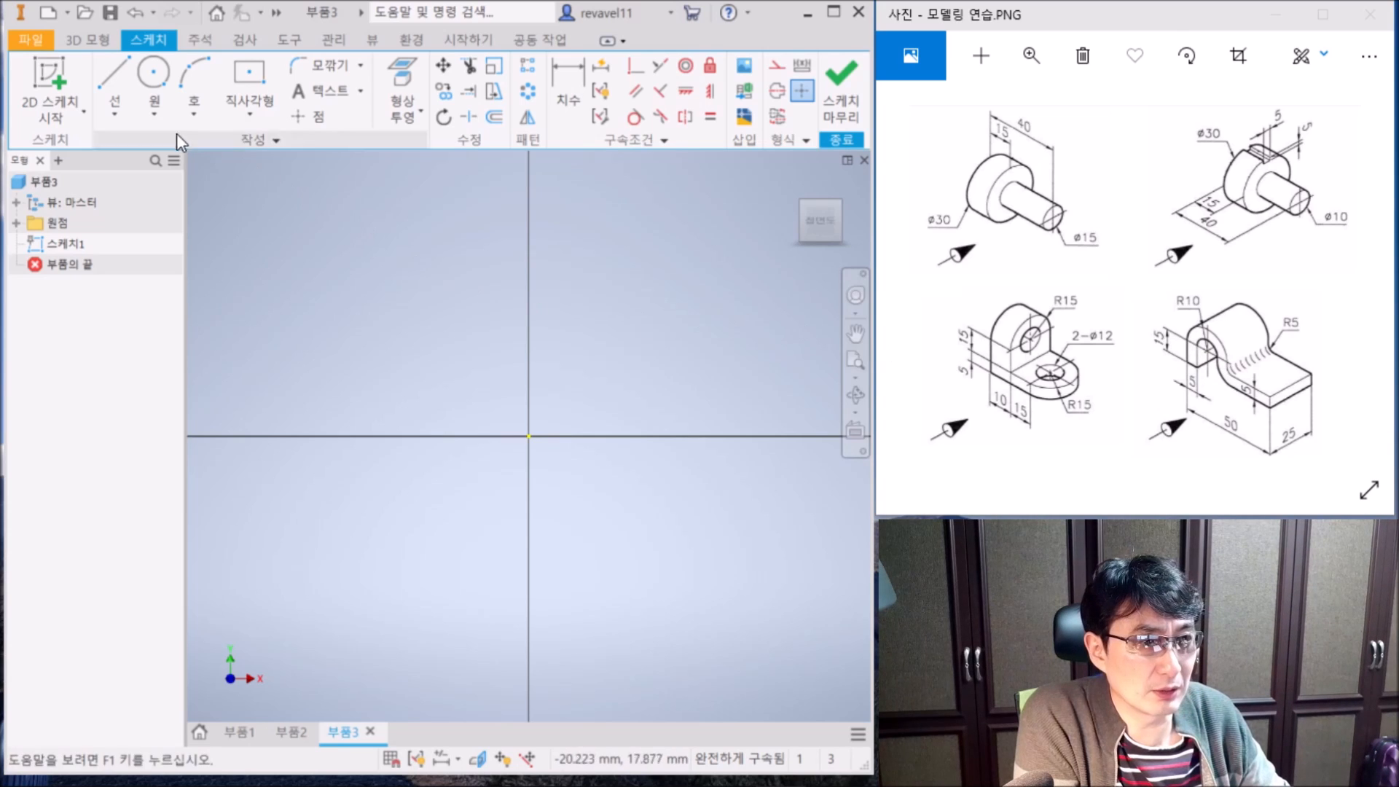
# - Sketch two concentric circles centred on the origin with diameters of 10 mm and 20 mm
pyautogui.click(161, 86)
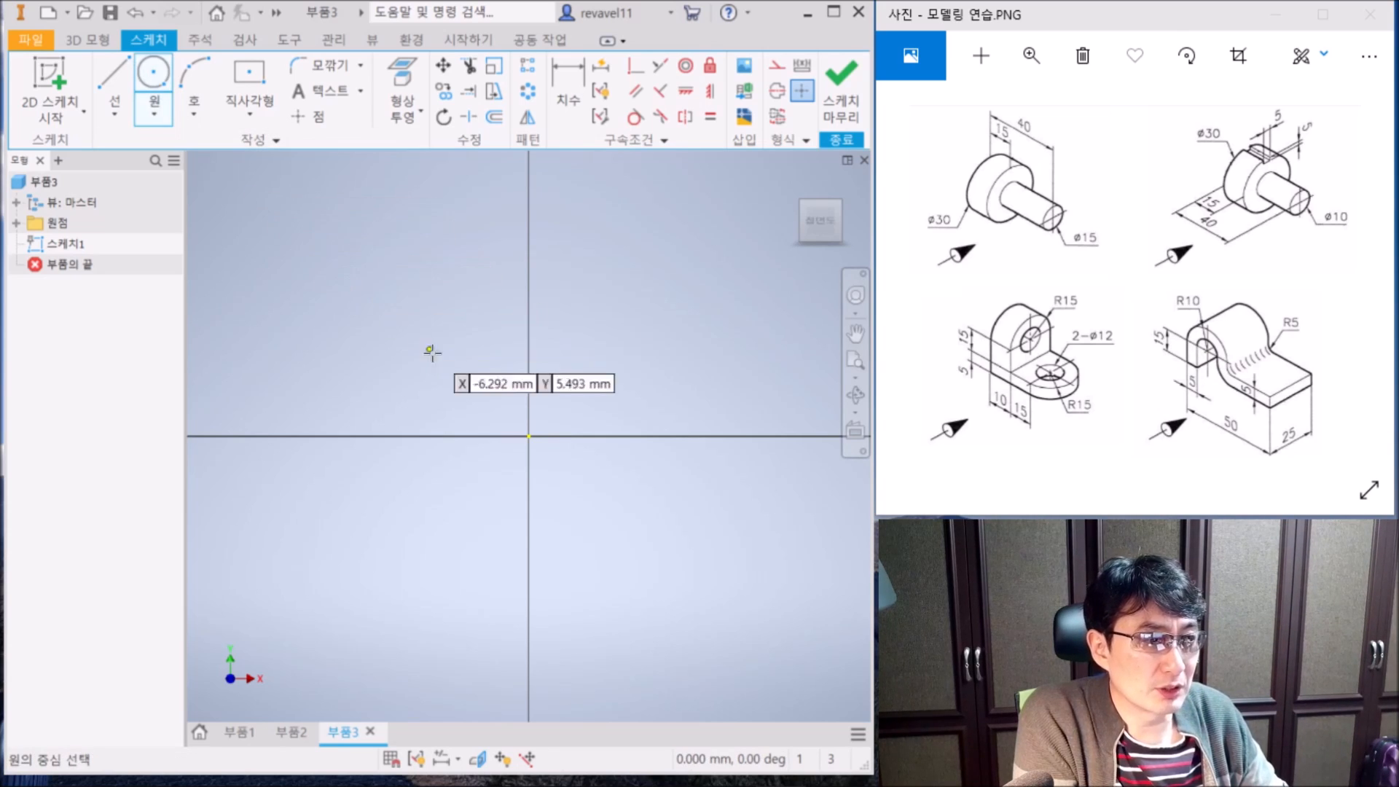
pyautogui.click(528, 436)
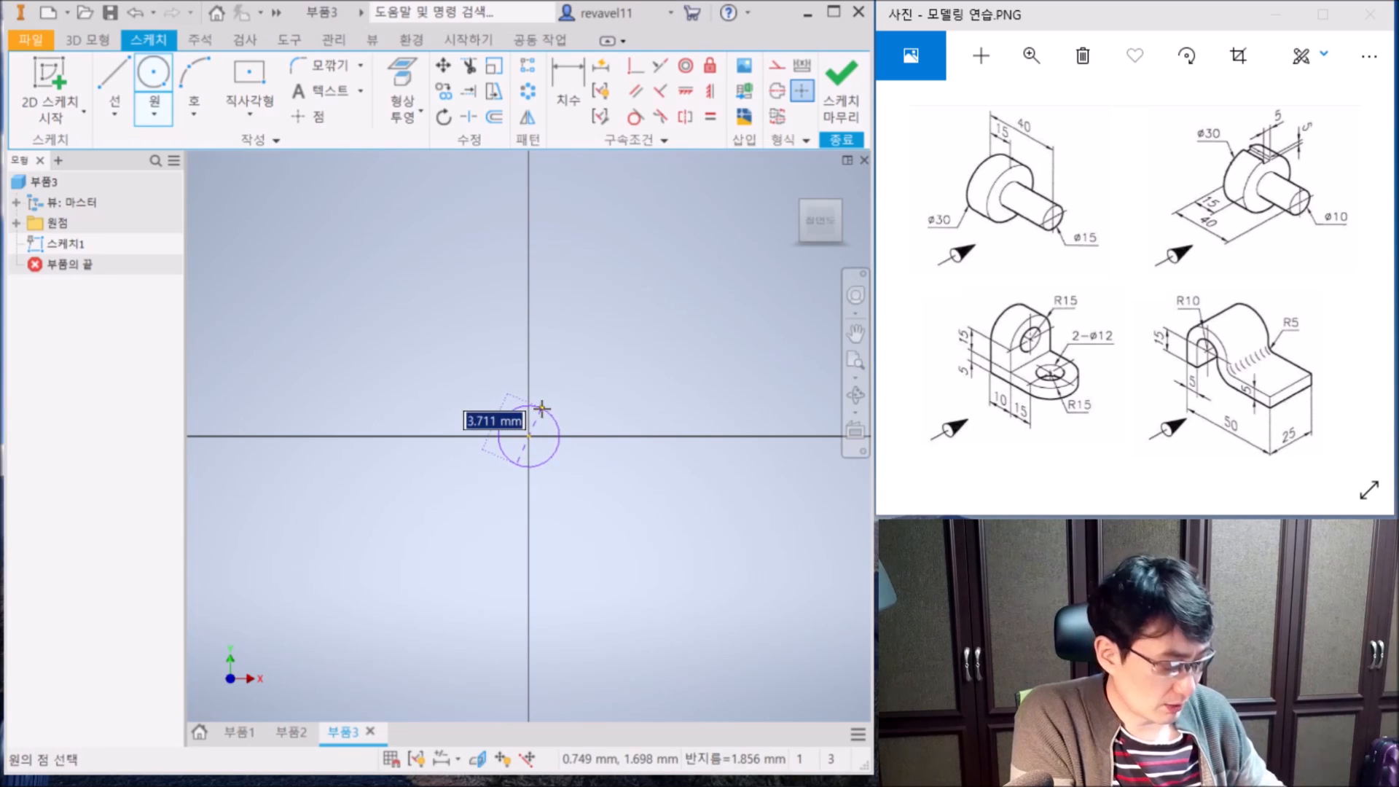
pyautogui.write('10')
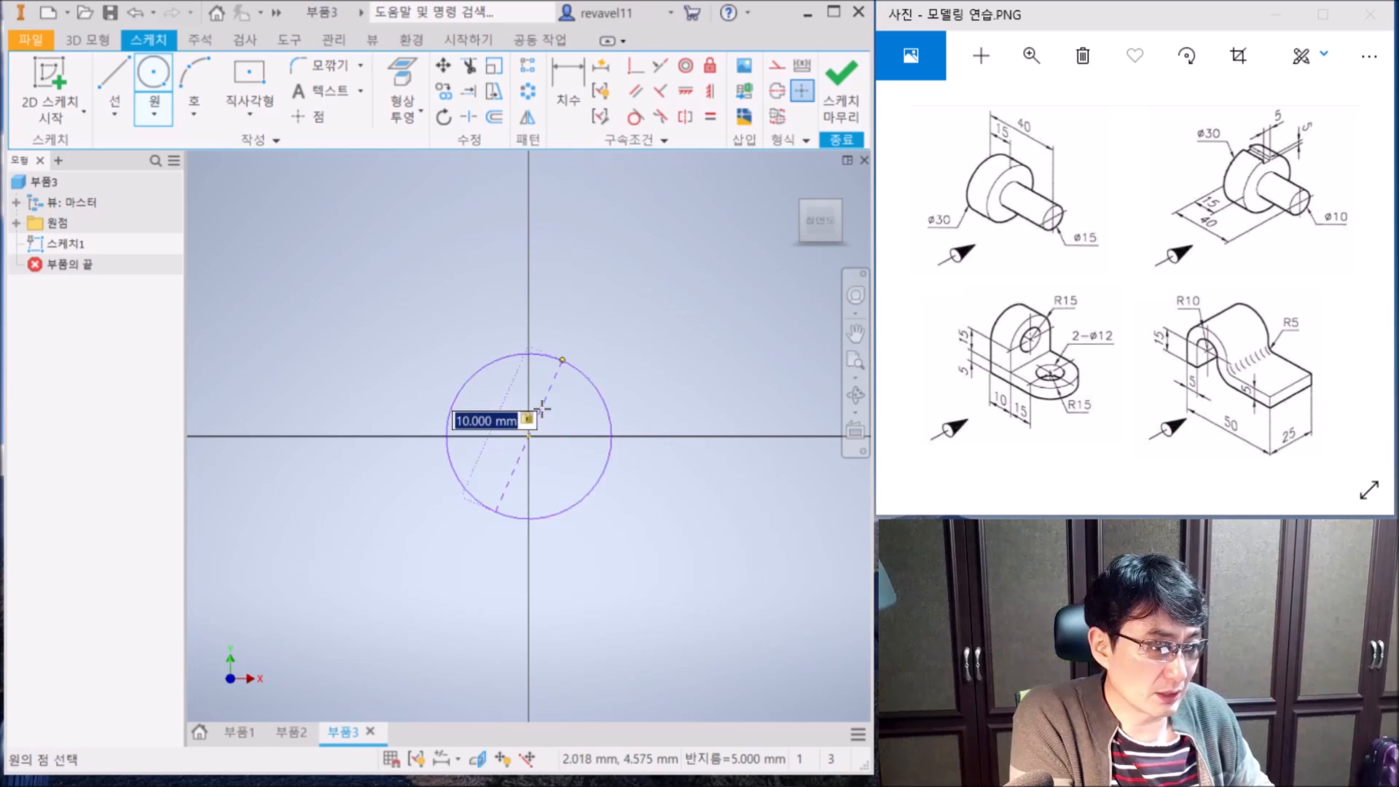
pyautogui.press('Return')
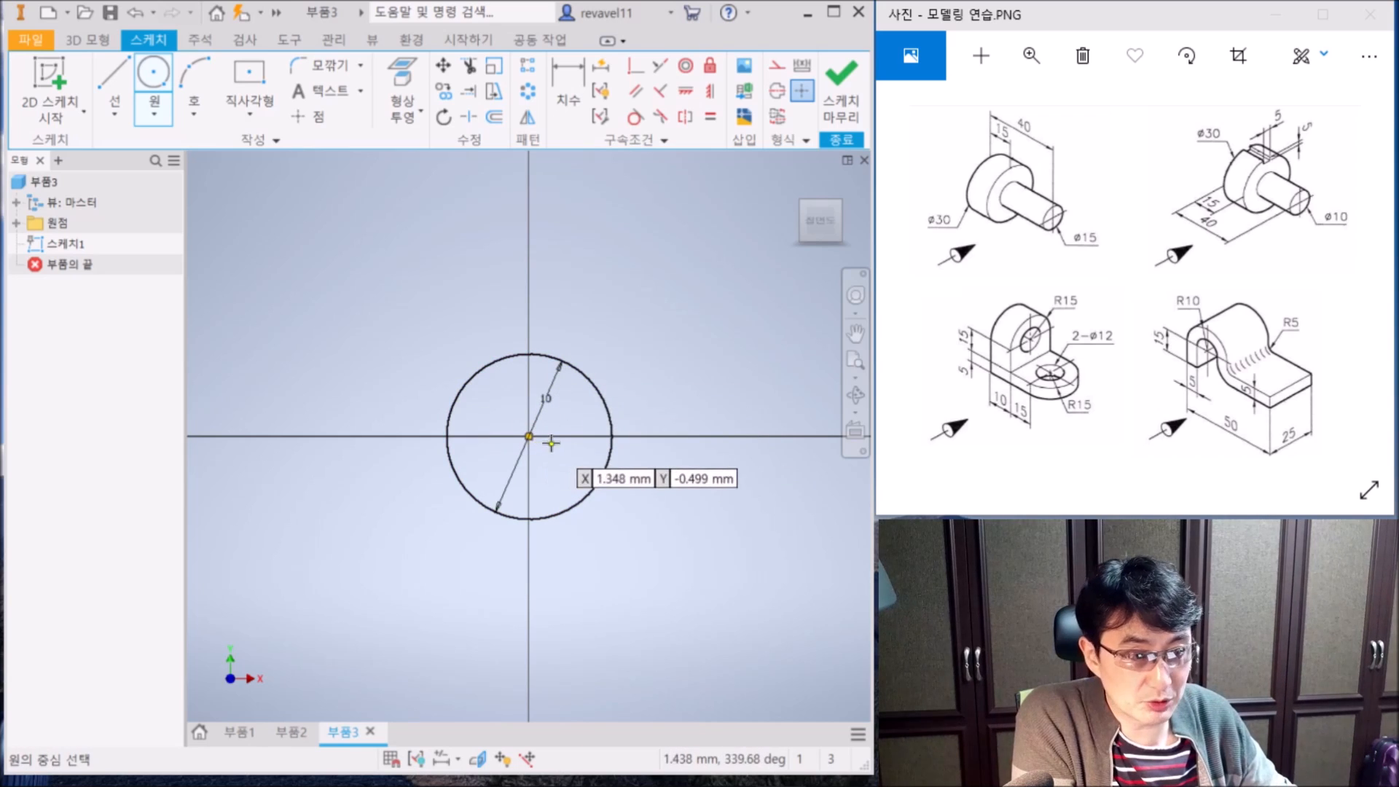
pyautogui.click(529, 436)
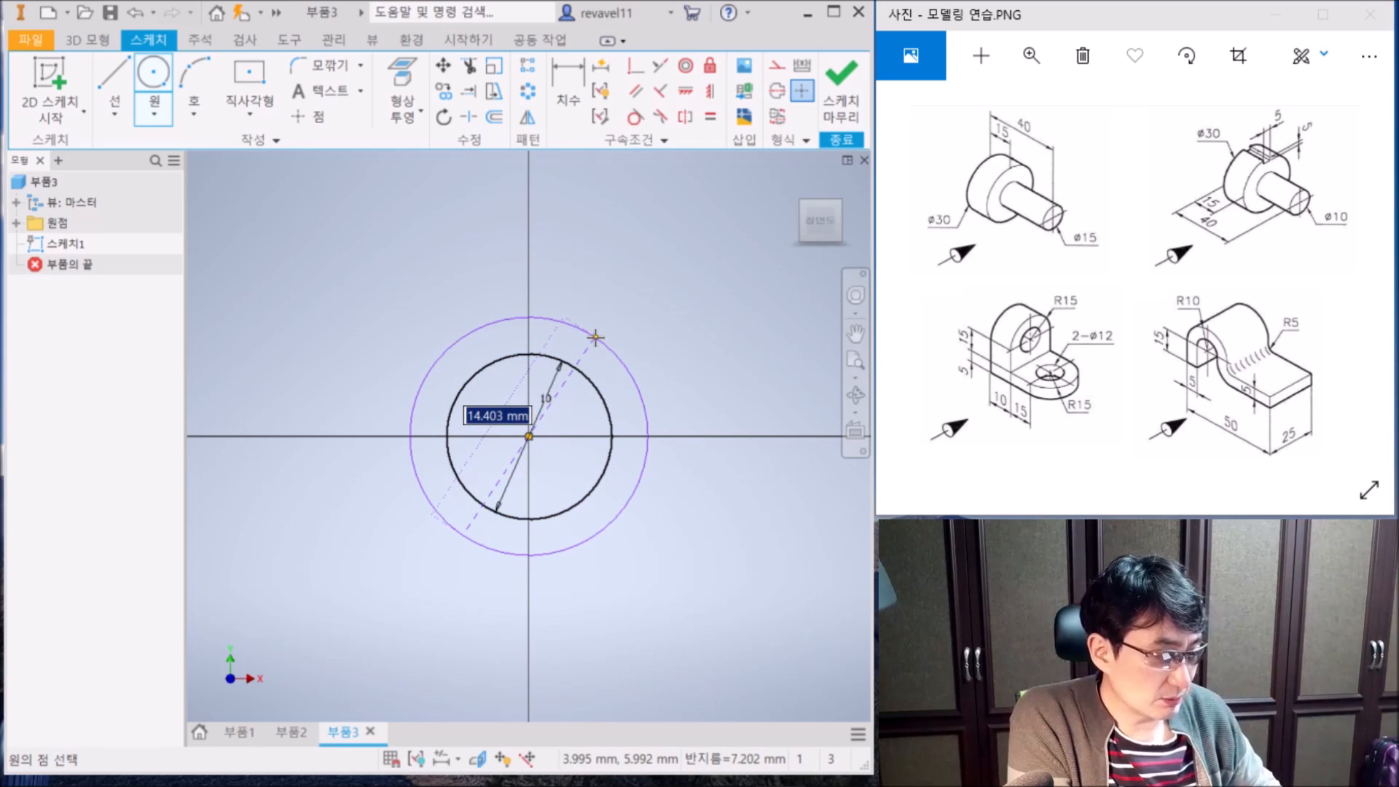
pyautogui.write('20')
pyautogui.press('Return')
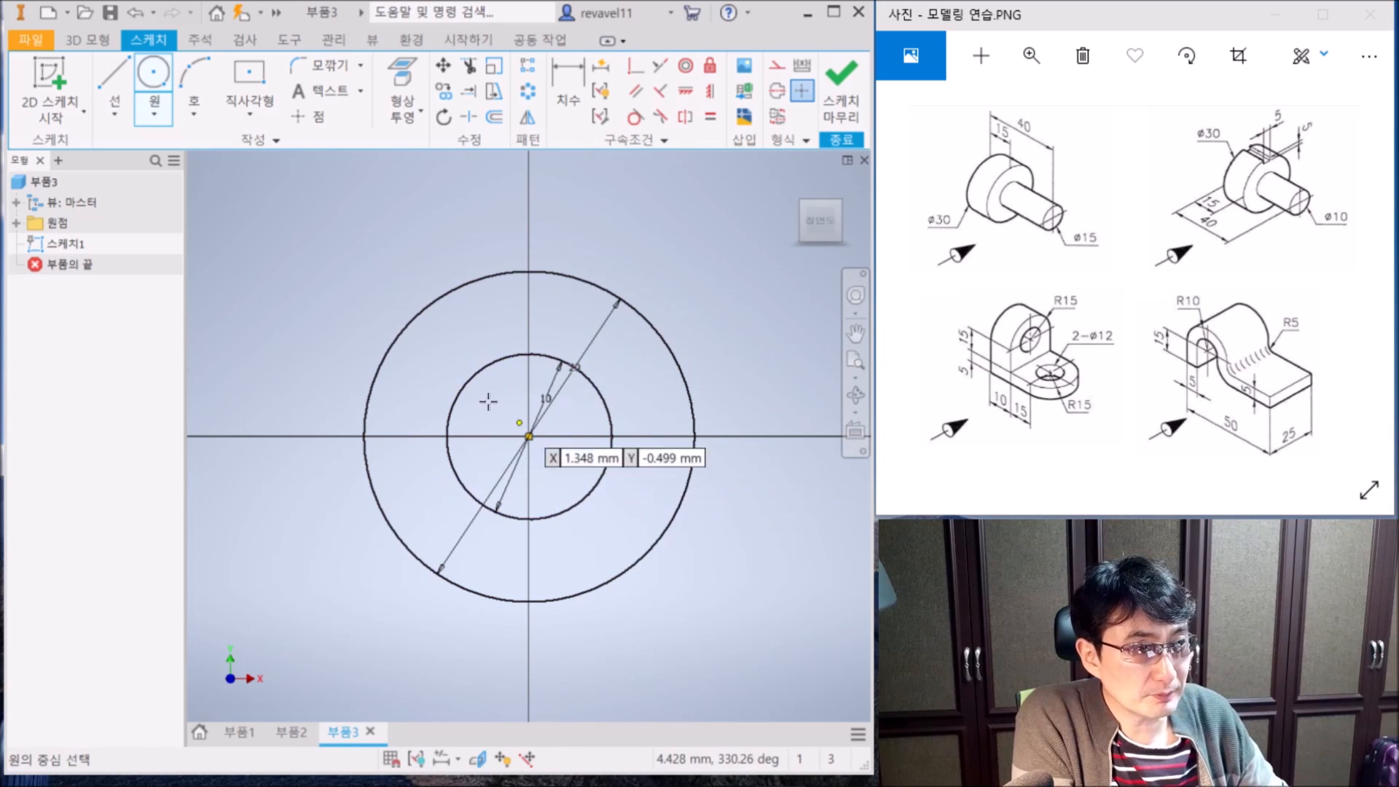
# - Draw a horizontal line across the full width of the outer circle at the height of its centre
pyautogui.click(117, 79)
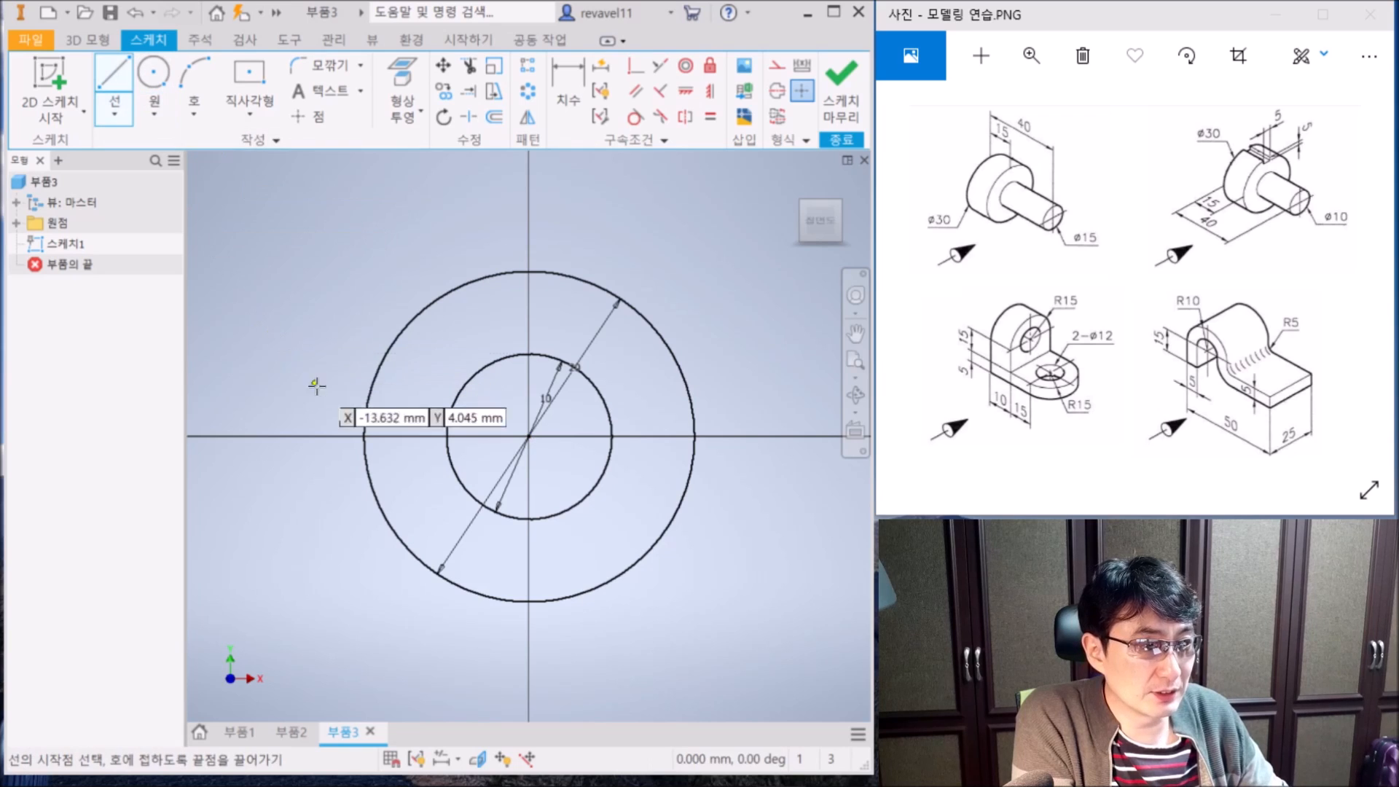
pyautogui.click(364, 436)
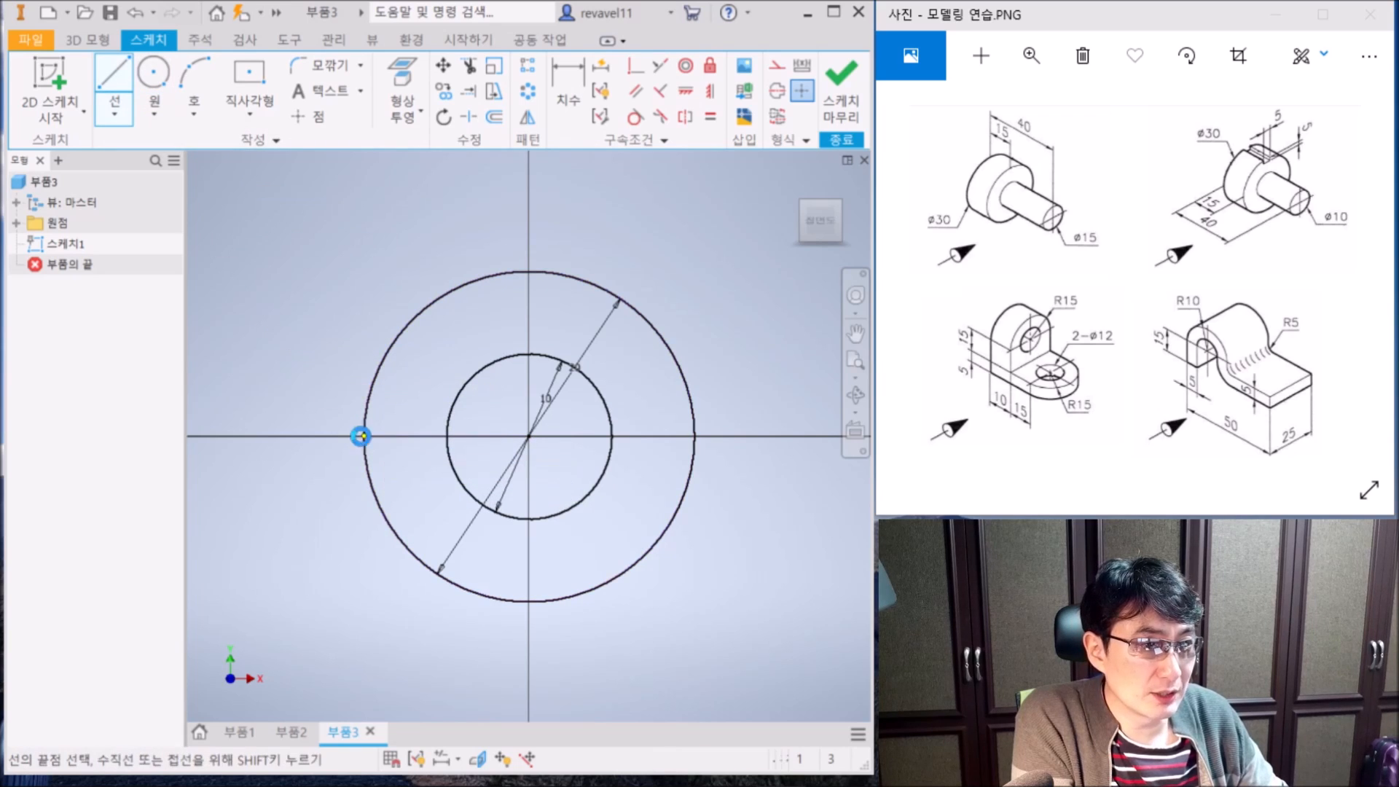
pyautogui.click(694, 436)
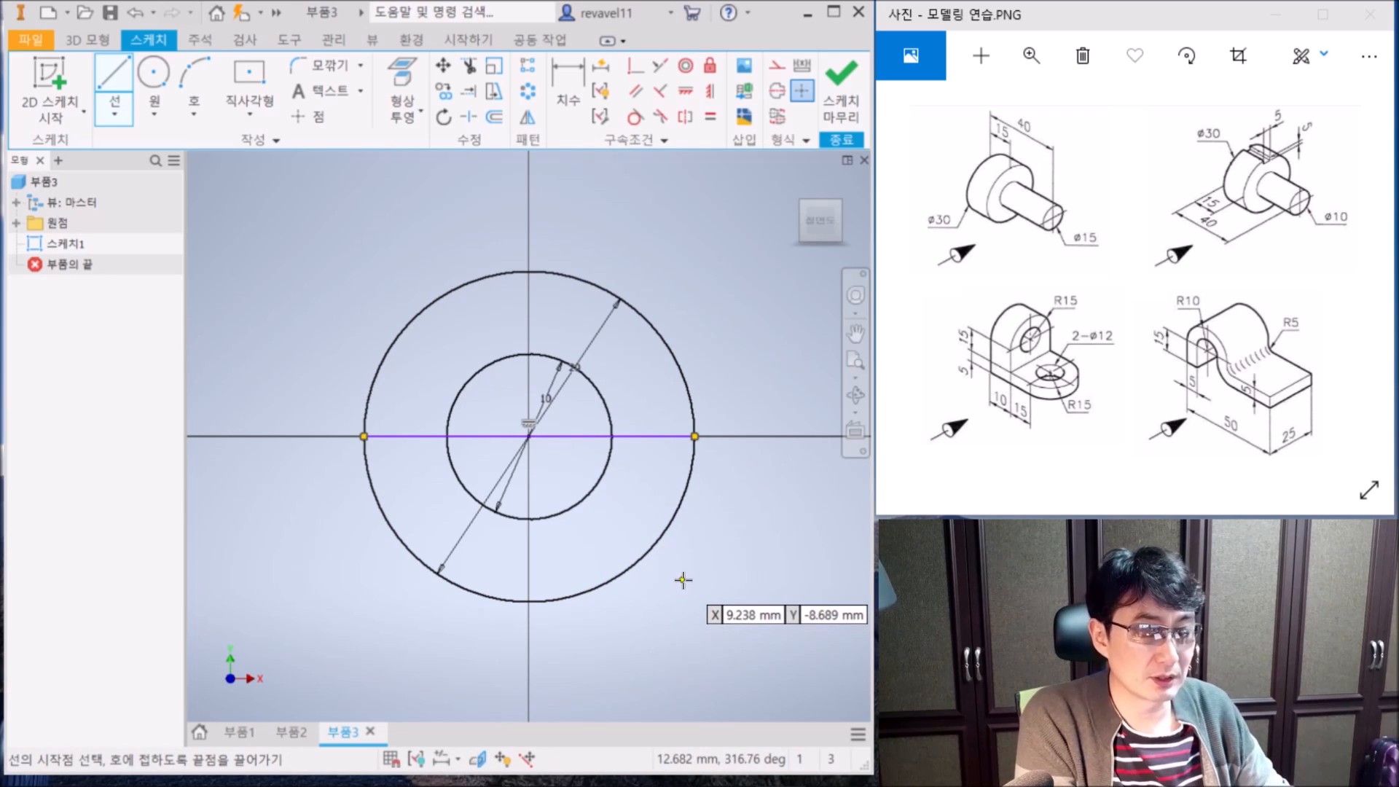
pyautogui.press('Escape')
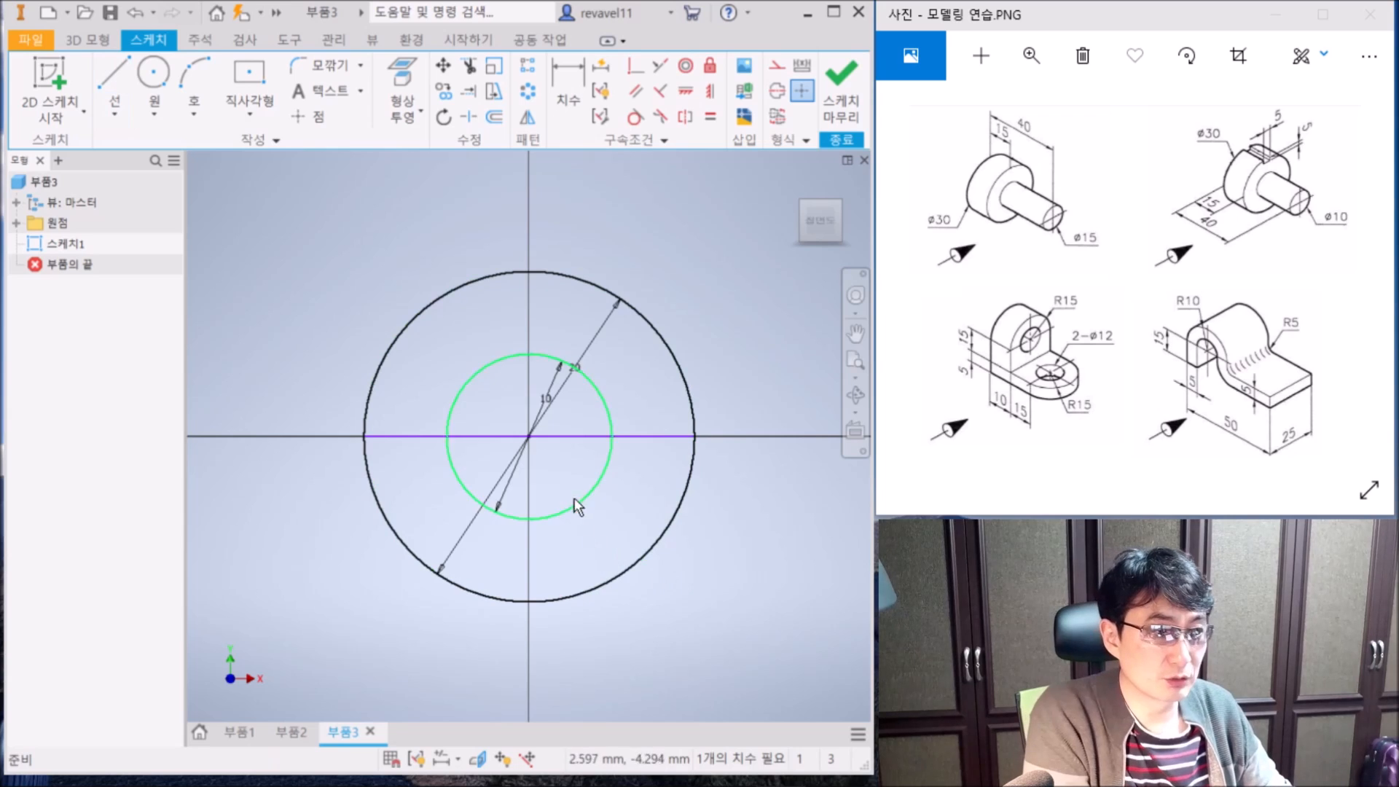
# - Constrain the horizontal line to be coincident with the circles' centre point
pyautogui.click(571, 437)
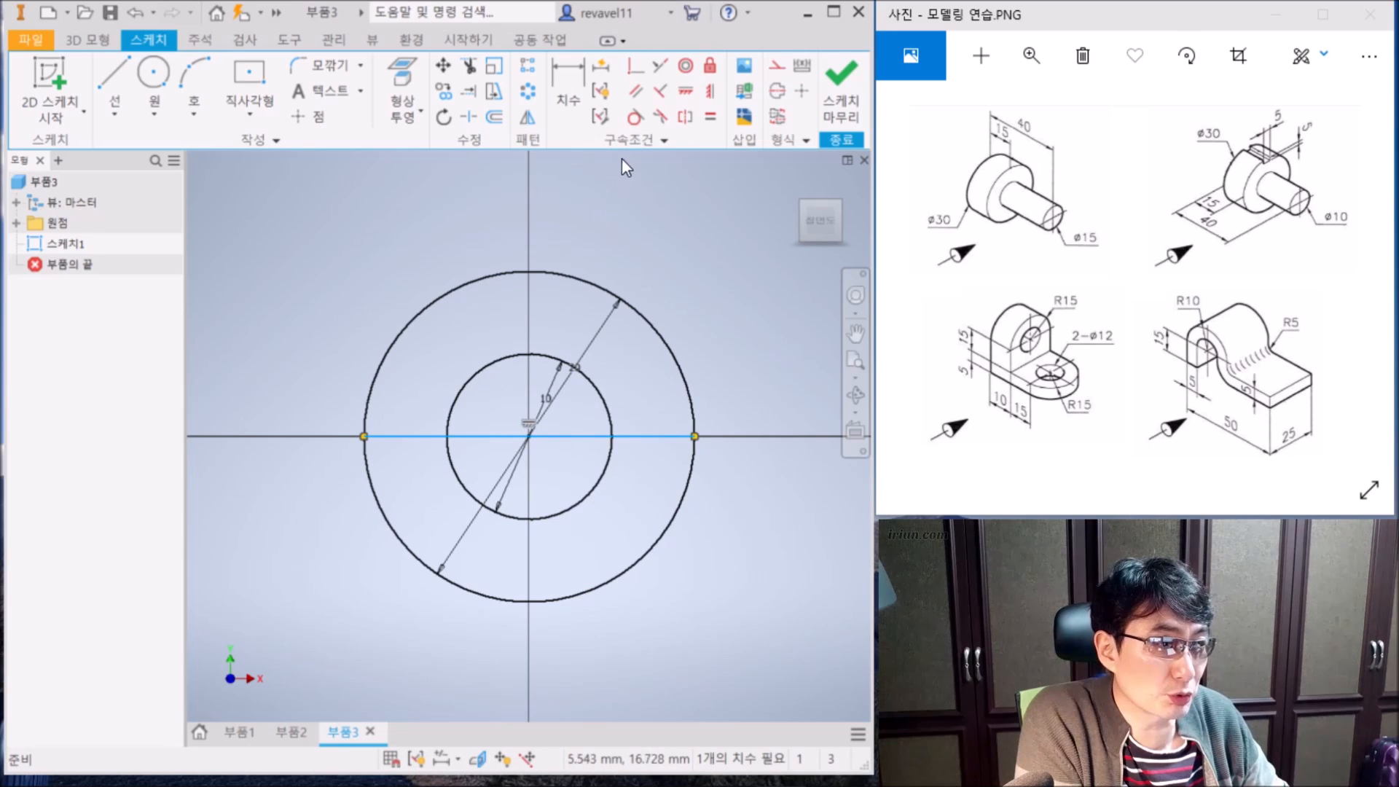
pyautogui.press('Escape')
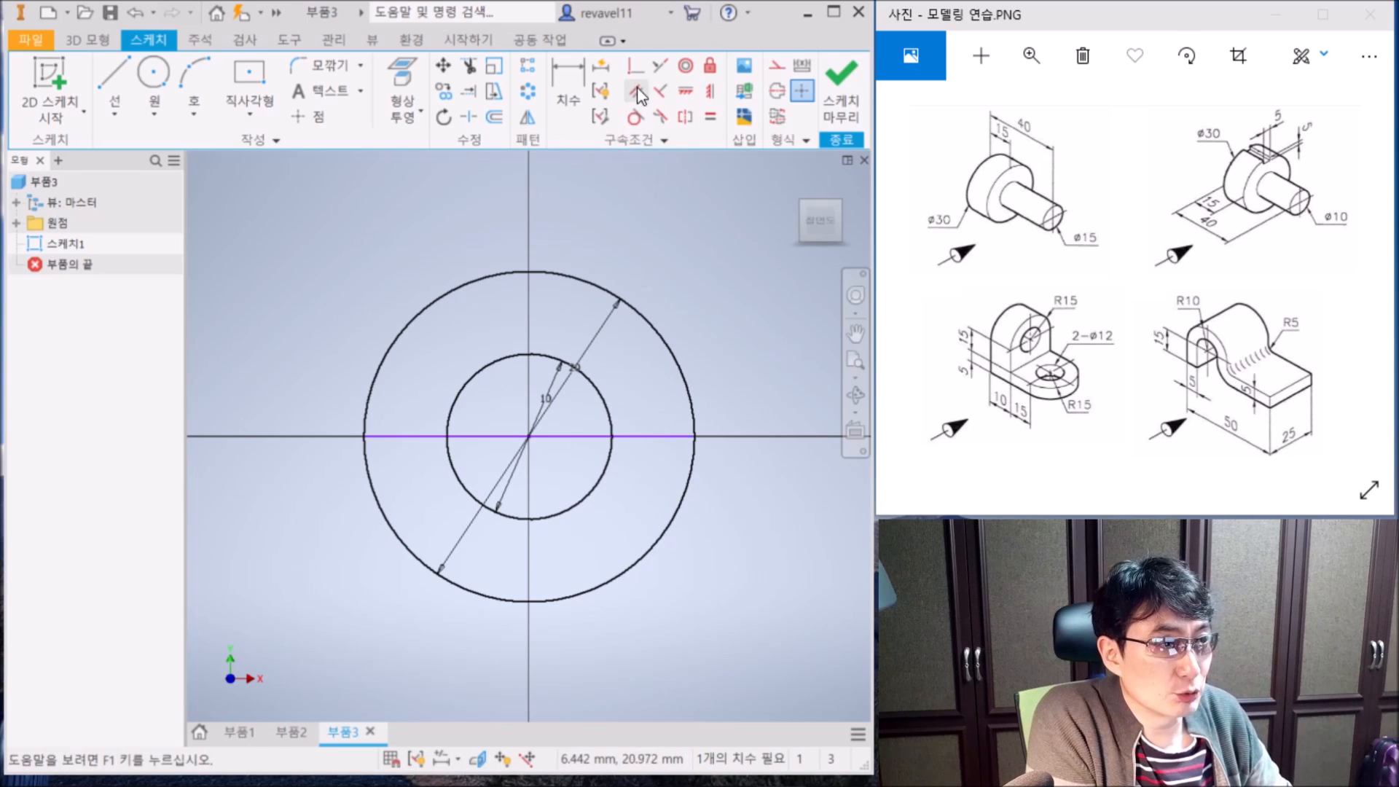
pyautogui.click(635, 65)
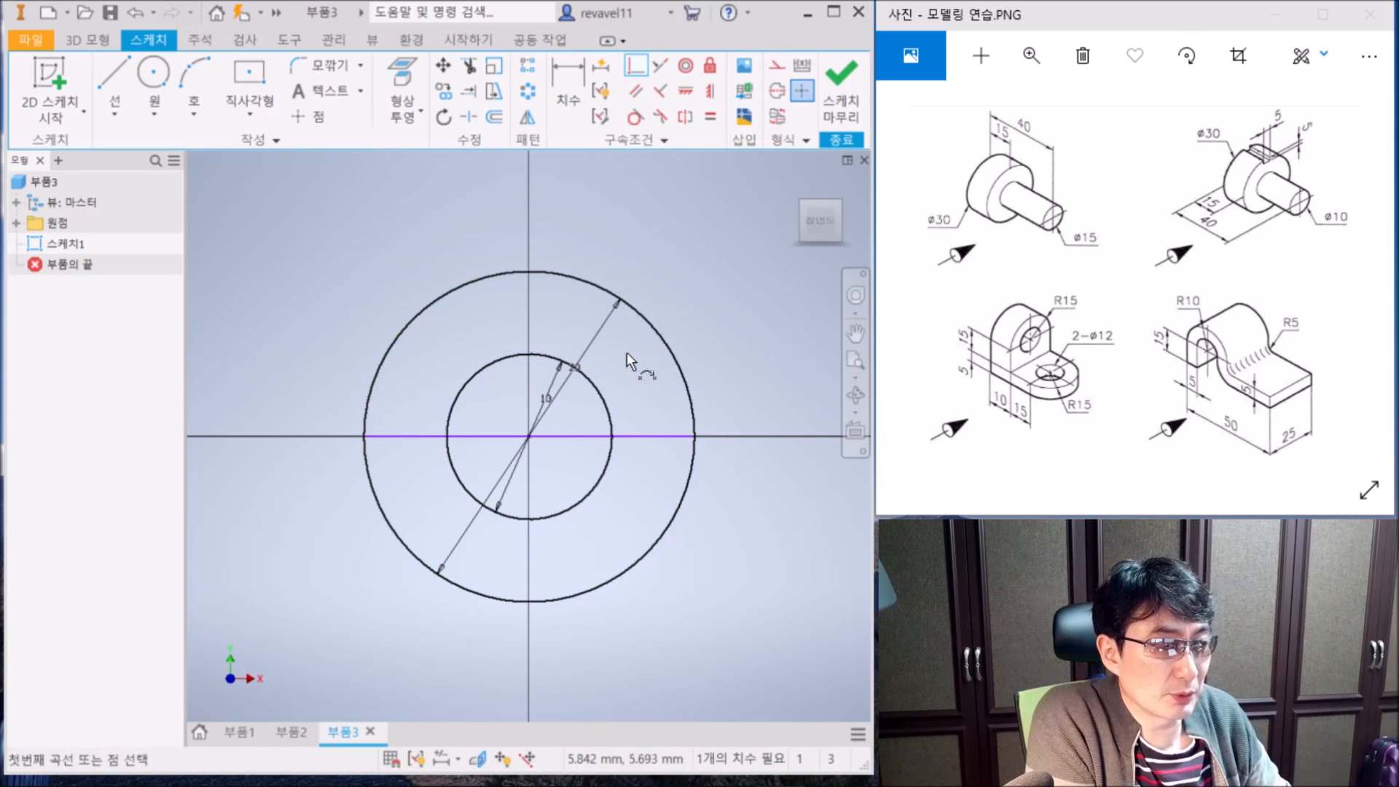
pyautogui.click(633, 437)
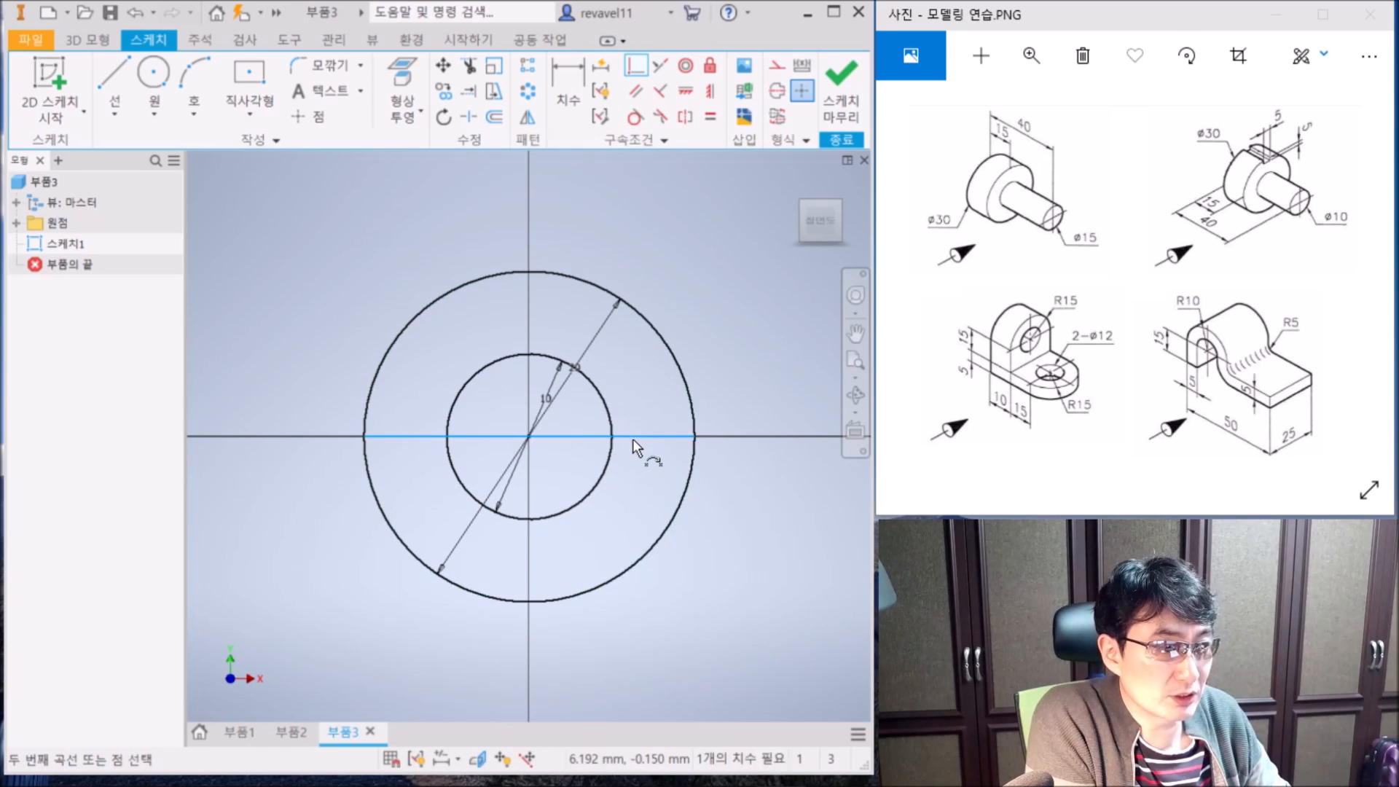
pyautogui.click(529, 436)
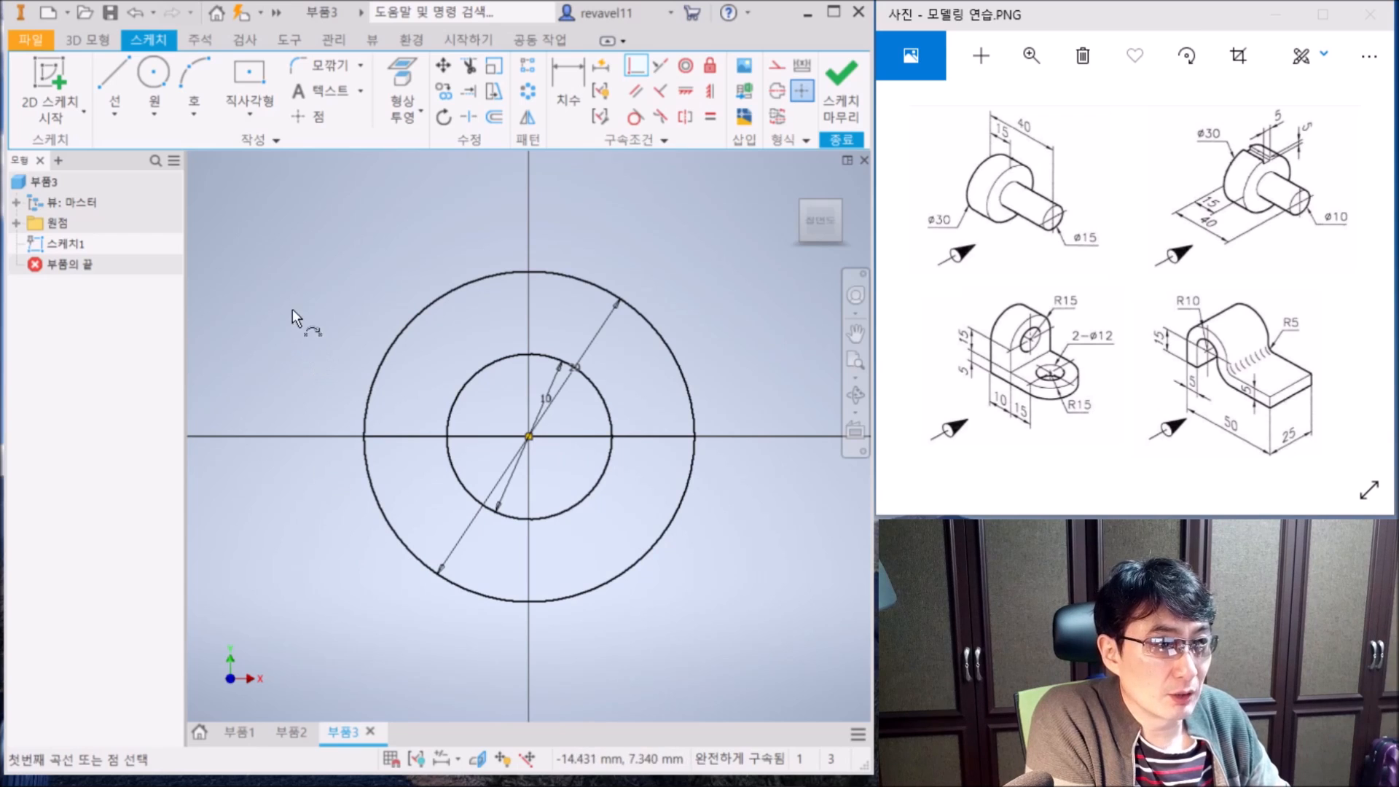
# - Trim away the lower halves of both circles below the horizontal line
pyautogui.click(276, 142)
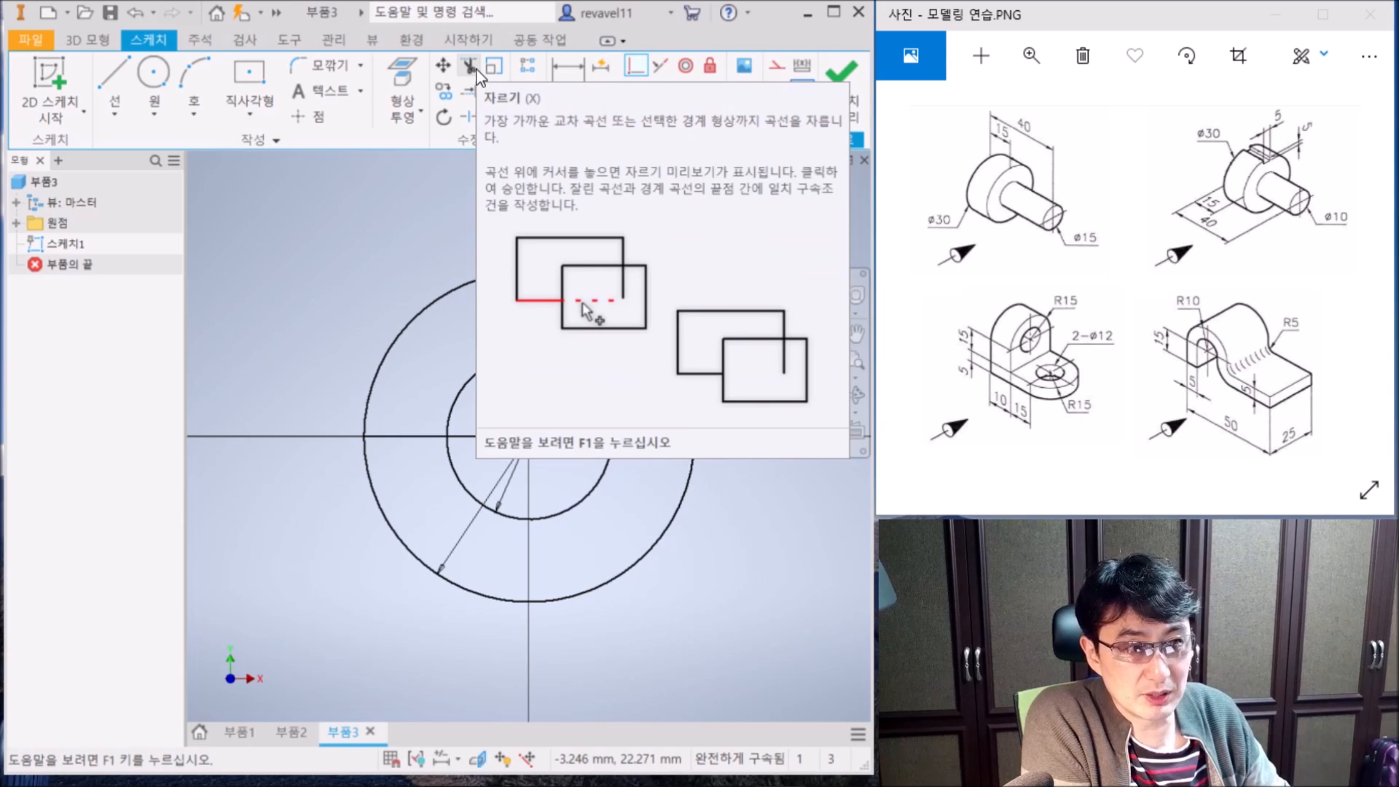
pyautogui.click(478, 73)
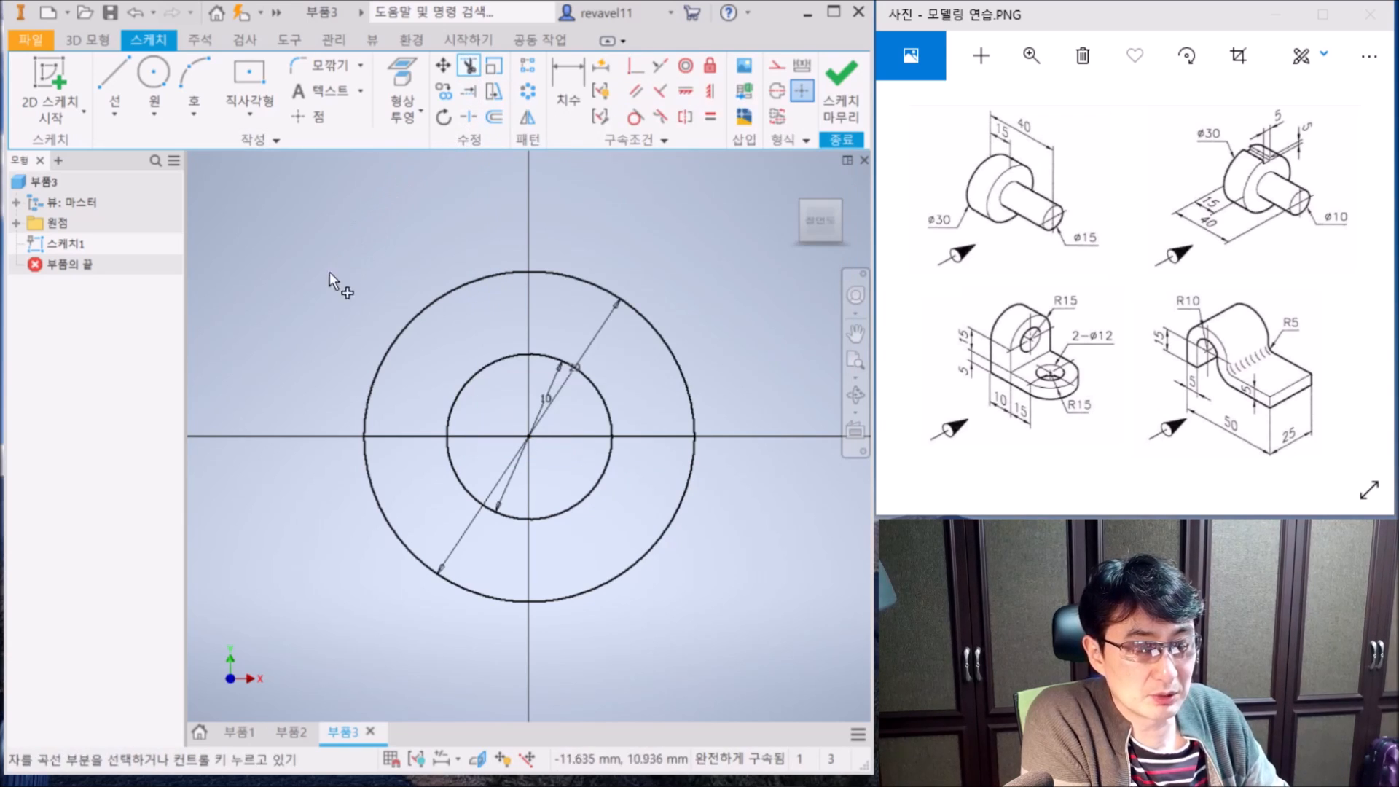
pyautogui.moveTo(256, 475); pyautogui.dragTo(697, 488)
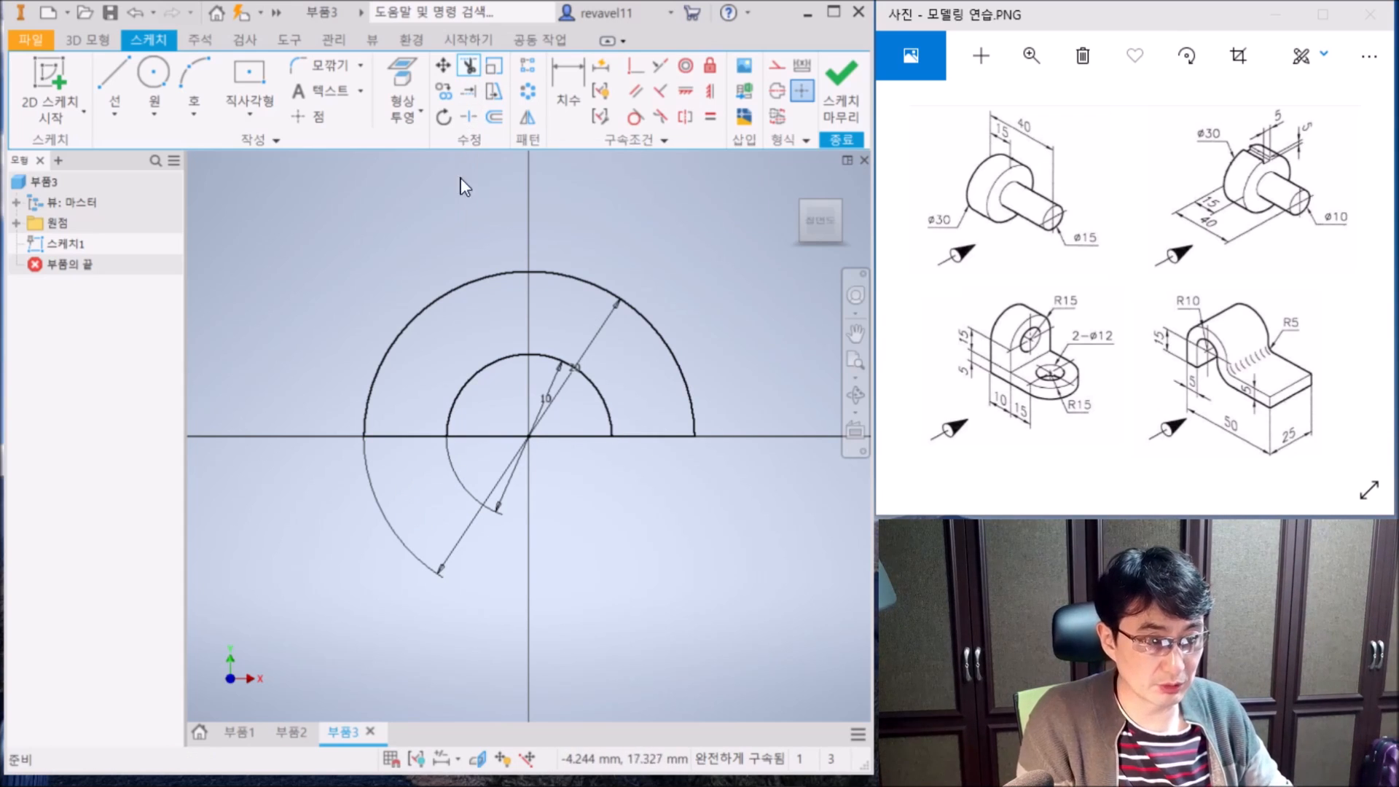
pyautogui.press('Escape')
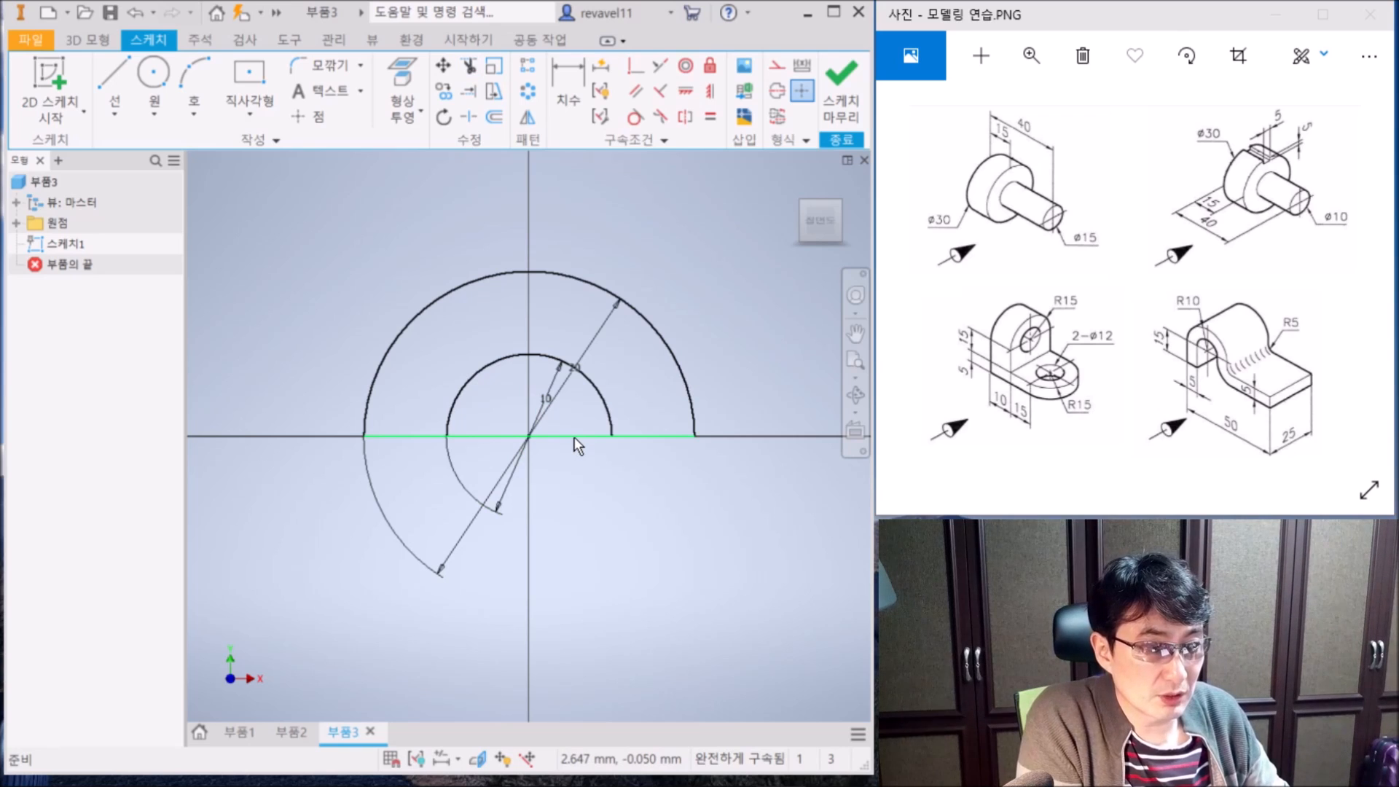
# - Convert the horizontal line through the centre to construction geometry
pyautogui.click(578, 437)
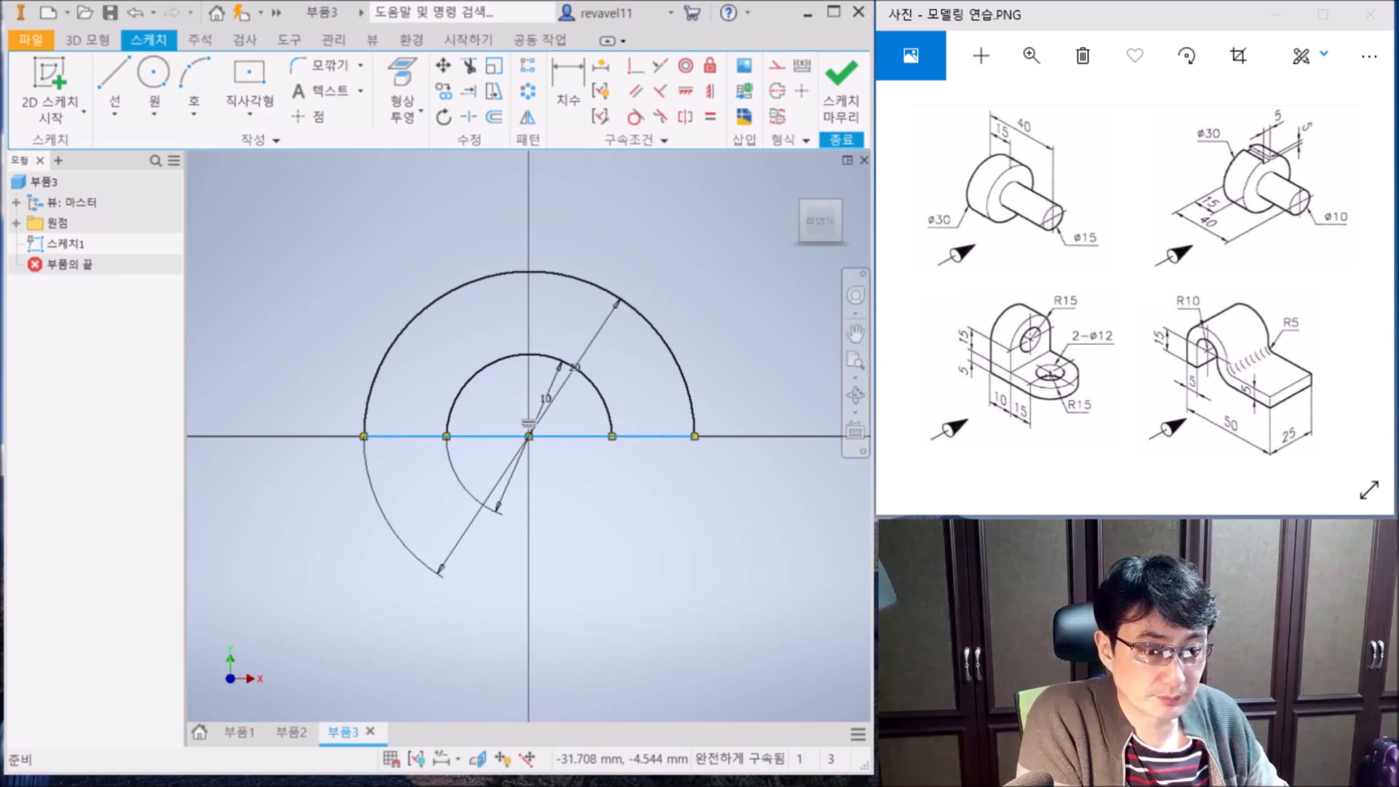
pyautogui.press('Escape')
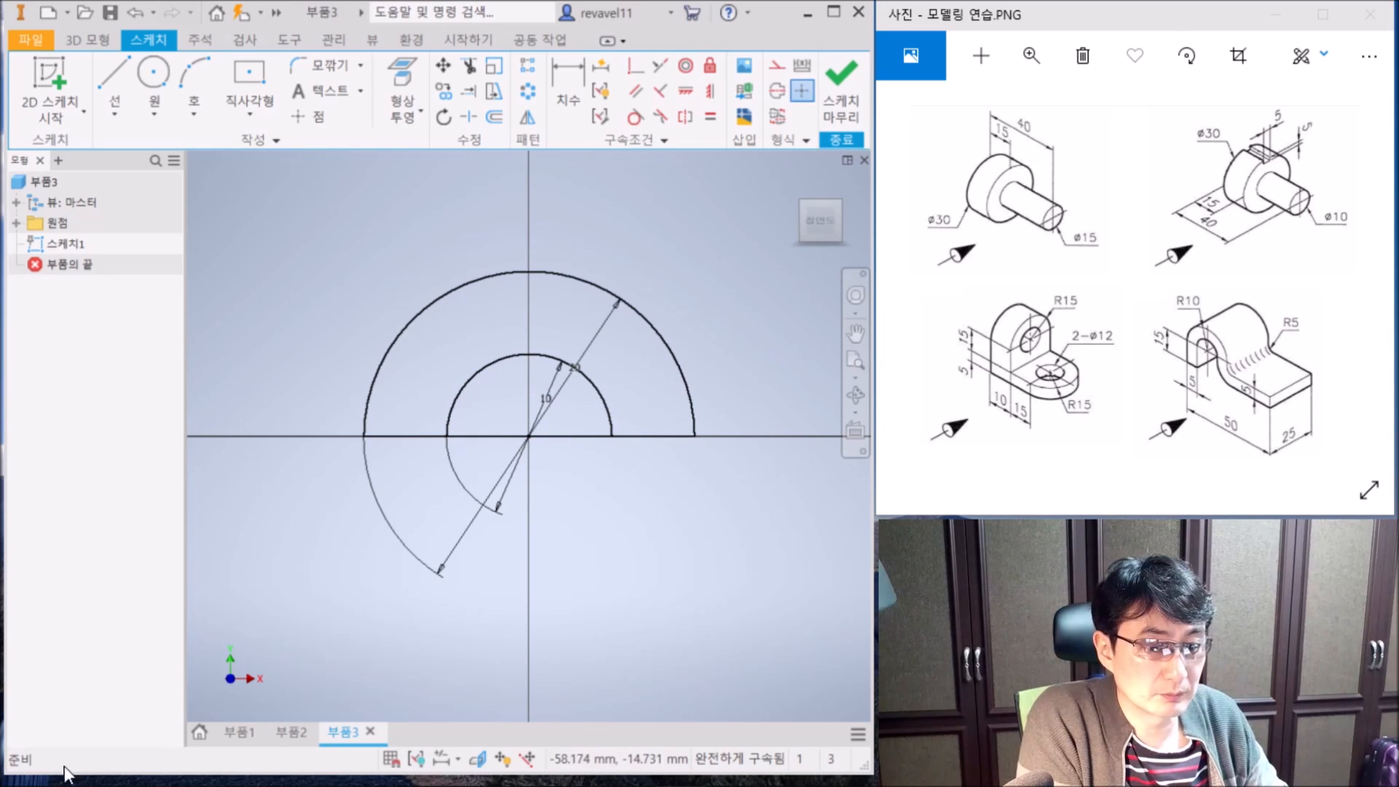
pyautogui.click(663, 435)
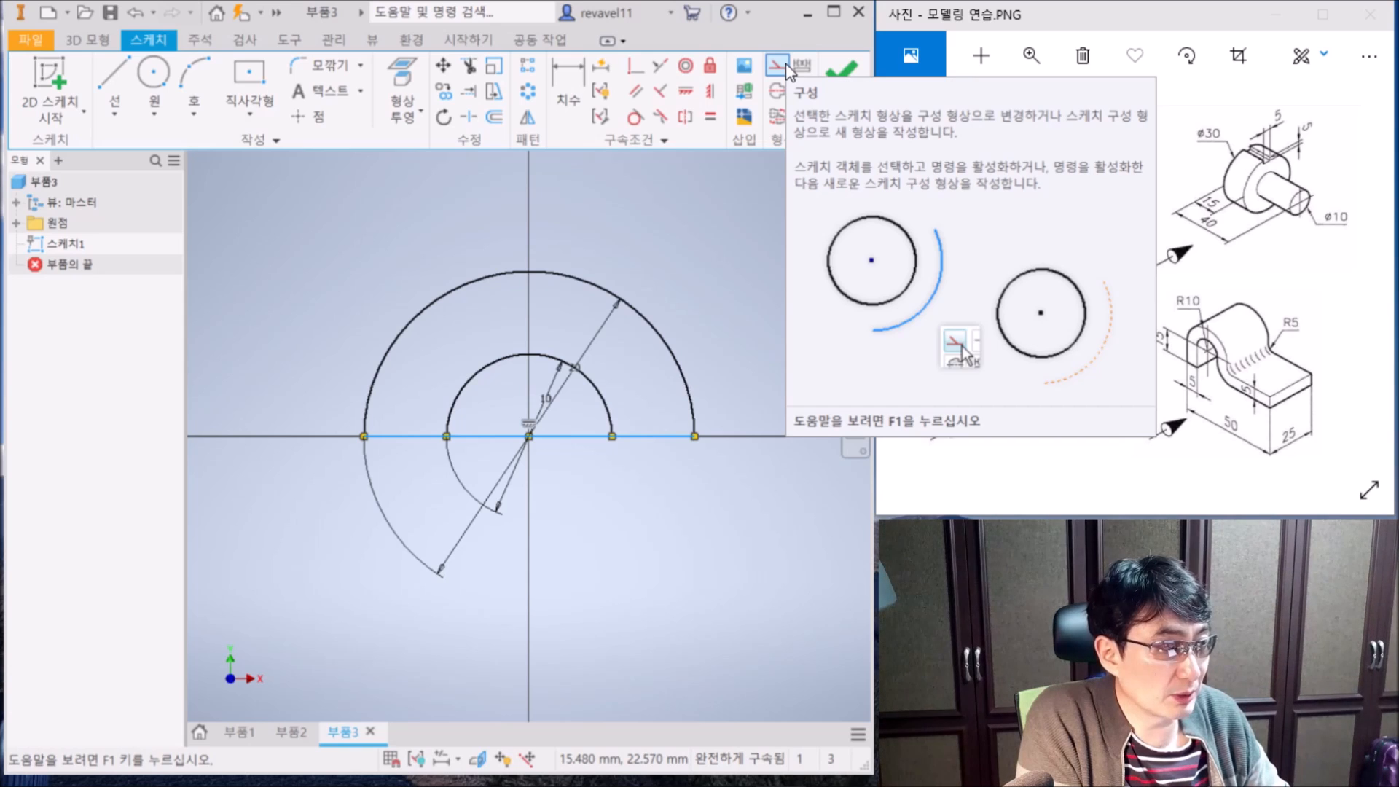
pyautogui.click(778, 67)
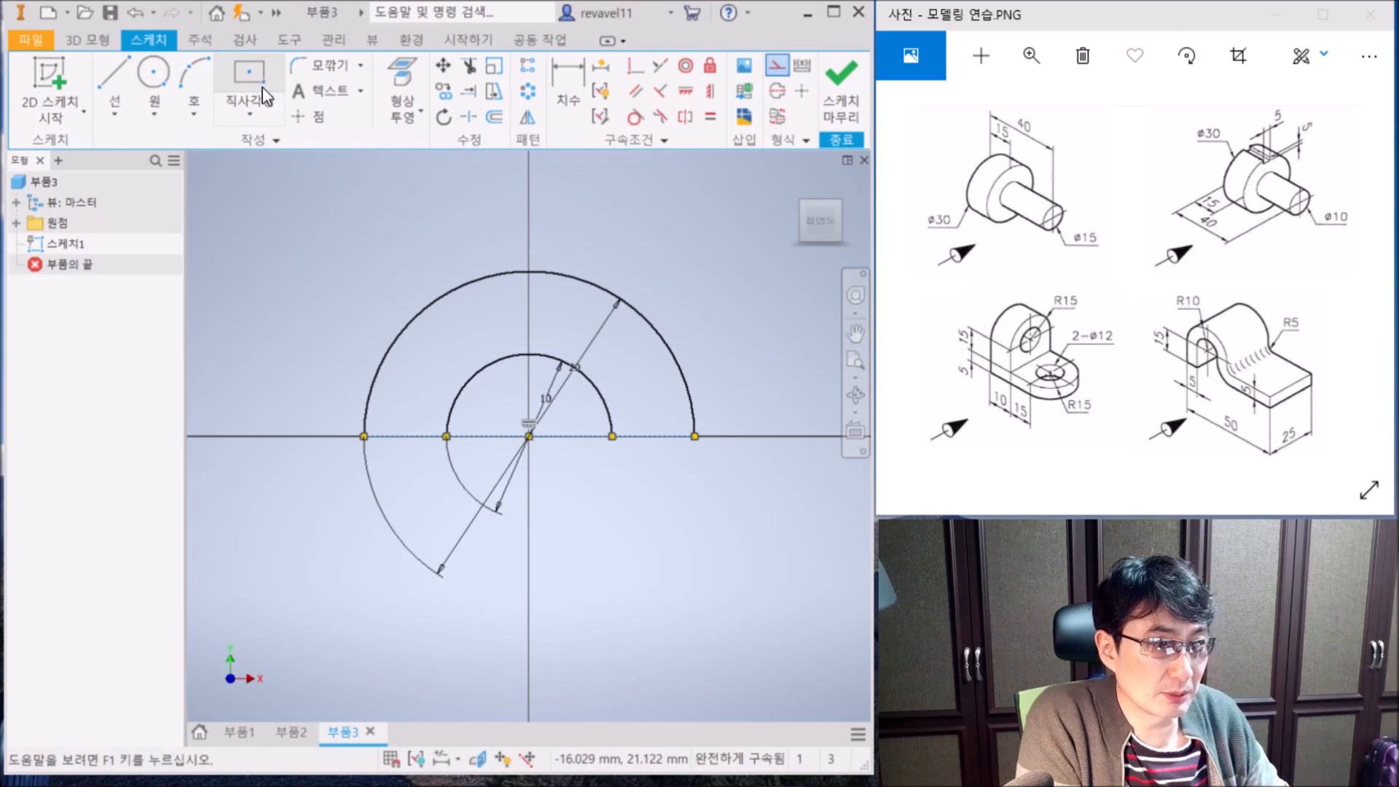
# - Draw a two-point rectangle about 6.6 by 14.5 mm downward from the outer arc's left endpoint
pyautogui.click(231, 119)
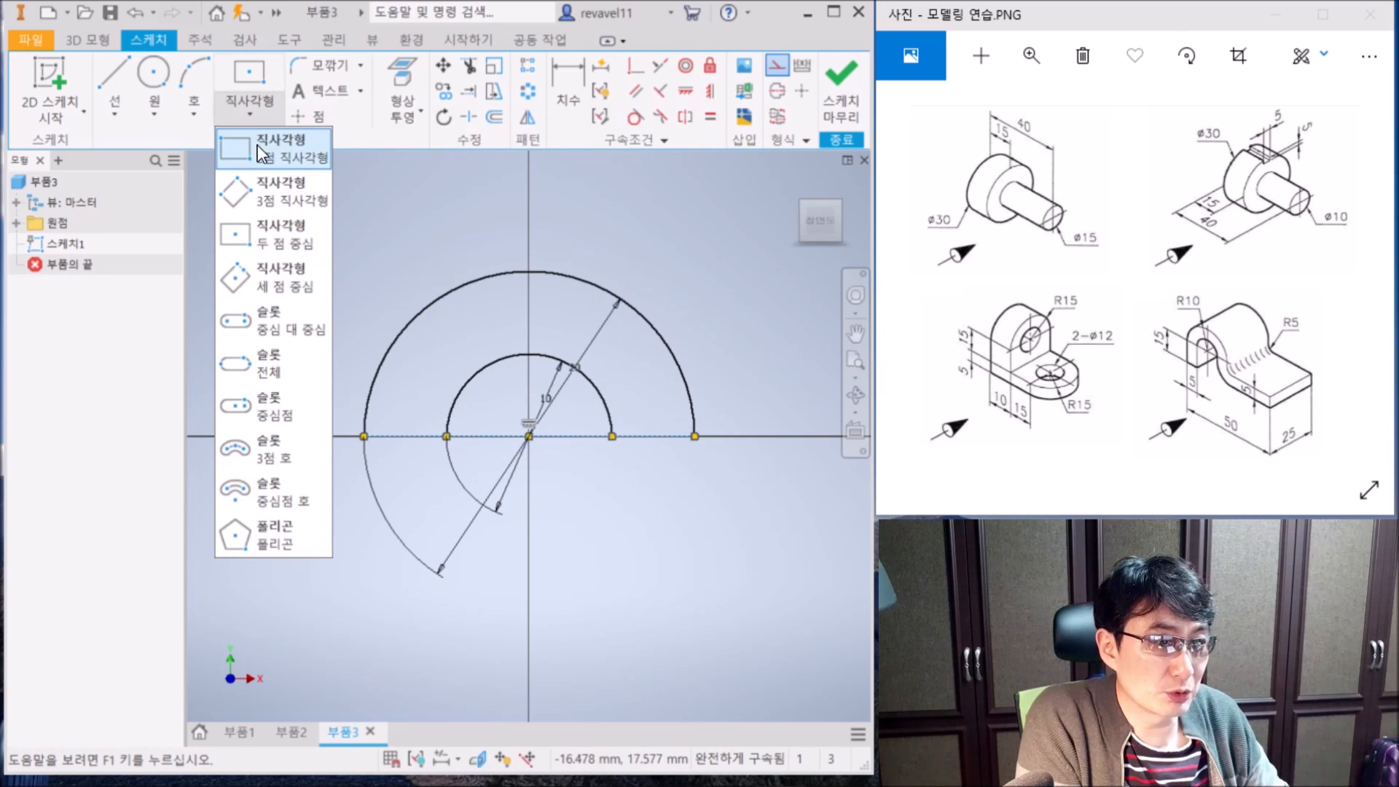
pyautogui.click(273, 169)
pyautogui.click(366, 436)
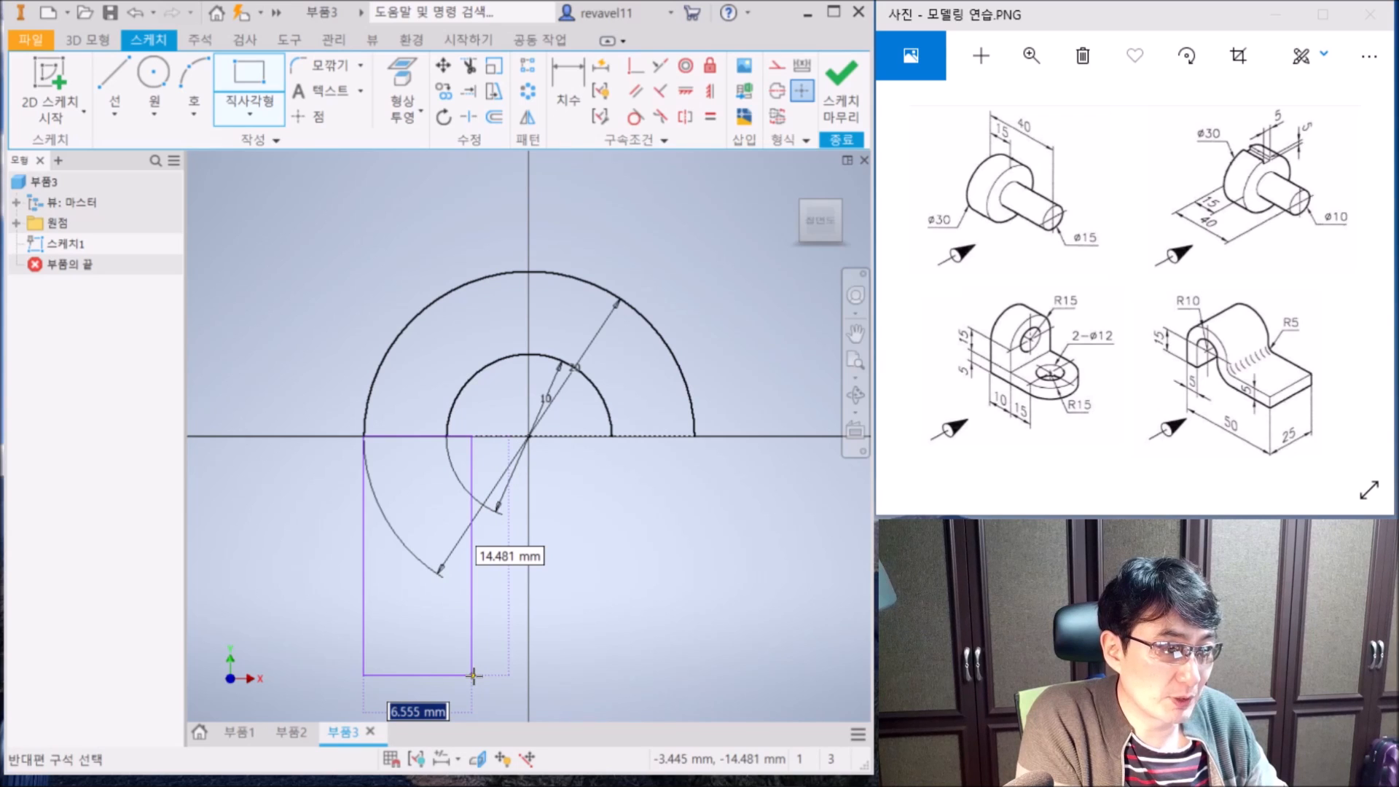
pyautogui.click(473, 676)
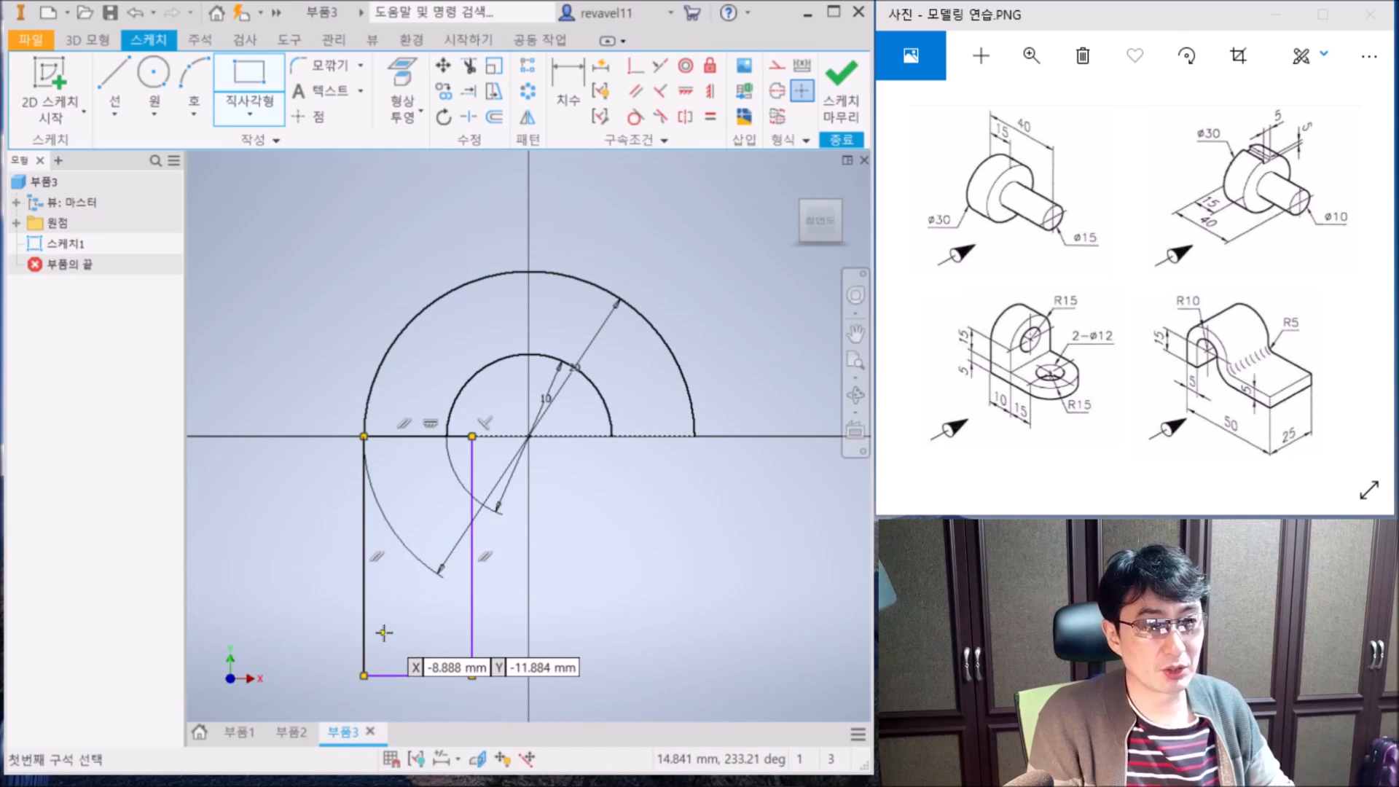
pyautogui.press('Escape')
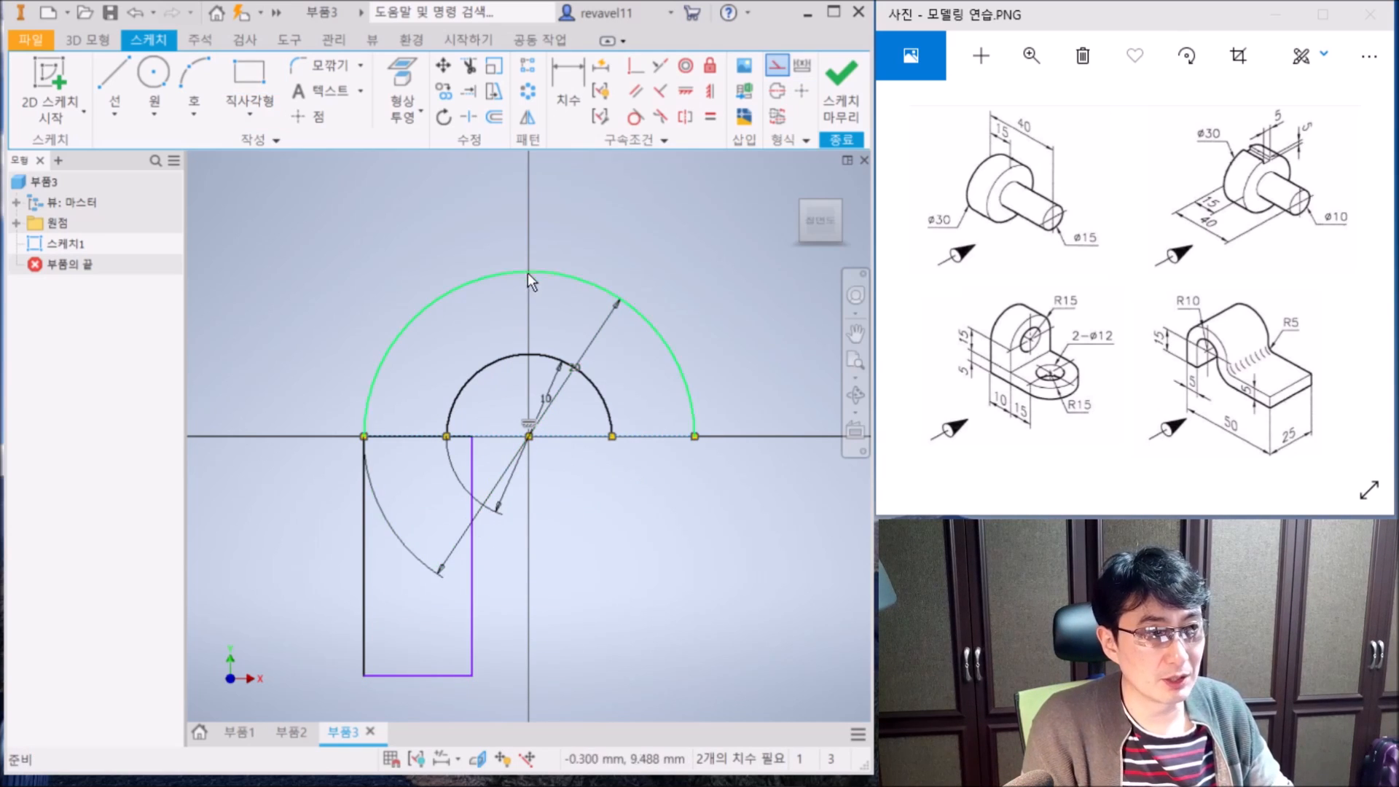
# - Make the rectangle's right side tangent to the inner arc
pyautogui.click(635, 118)
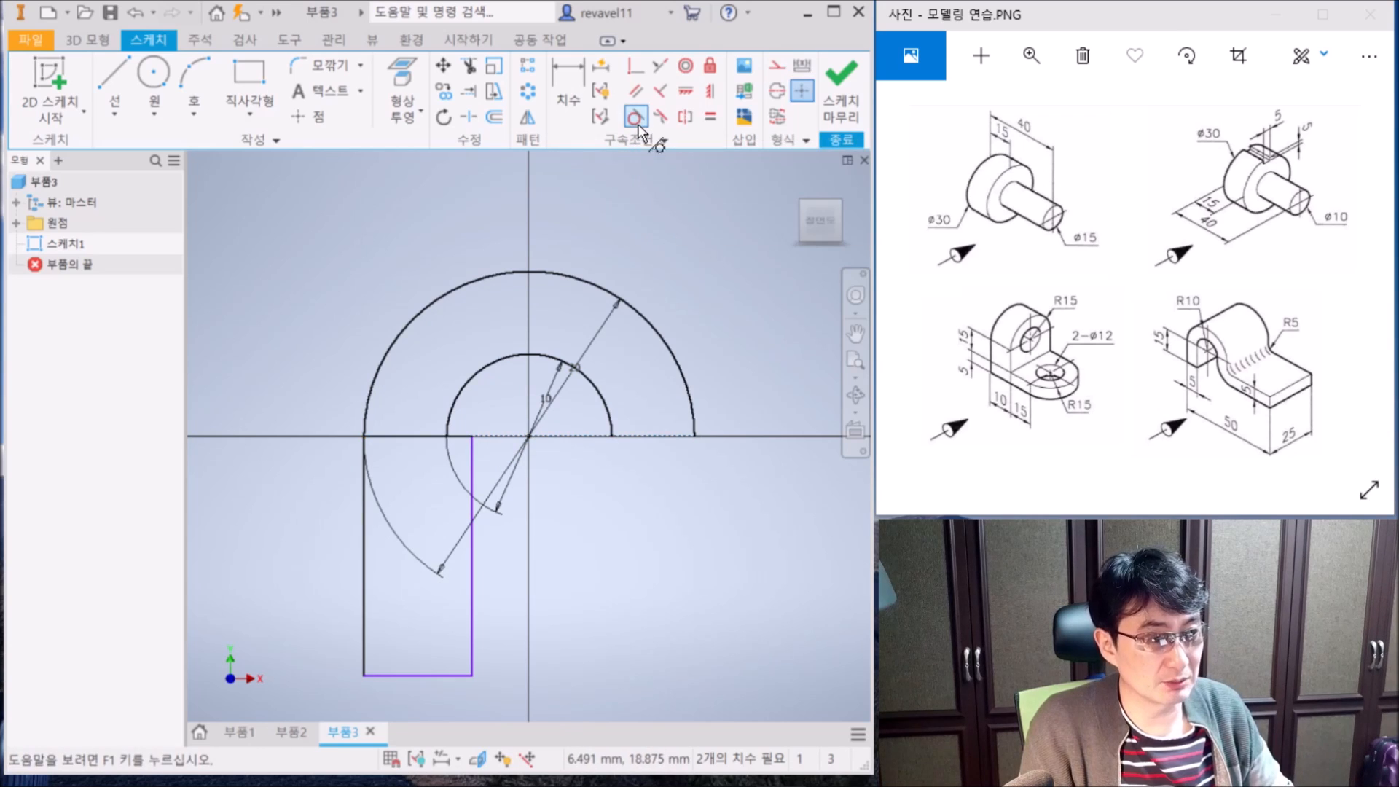
pyautogui.click(457, 389)
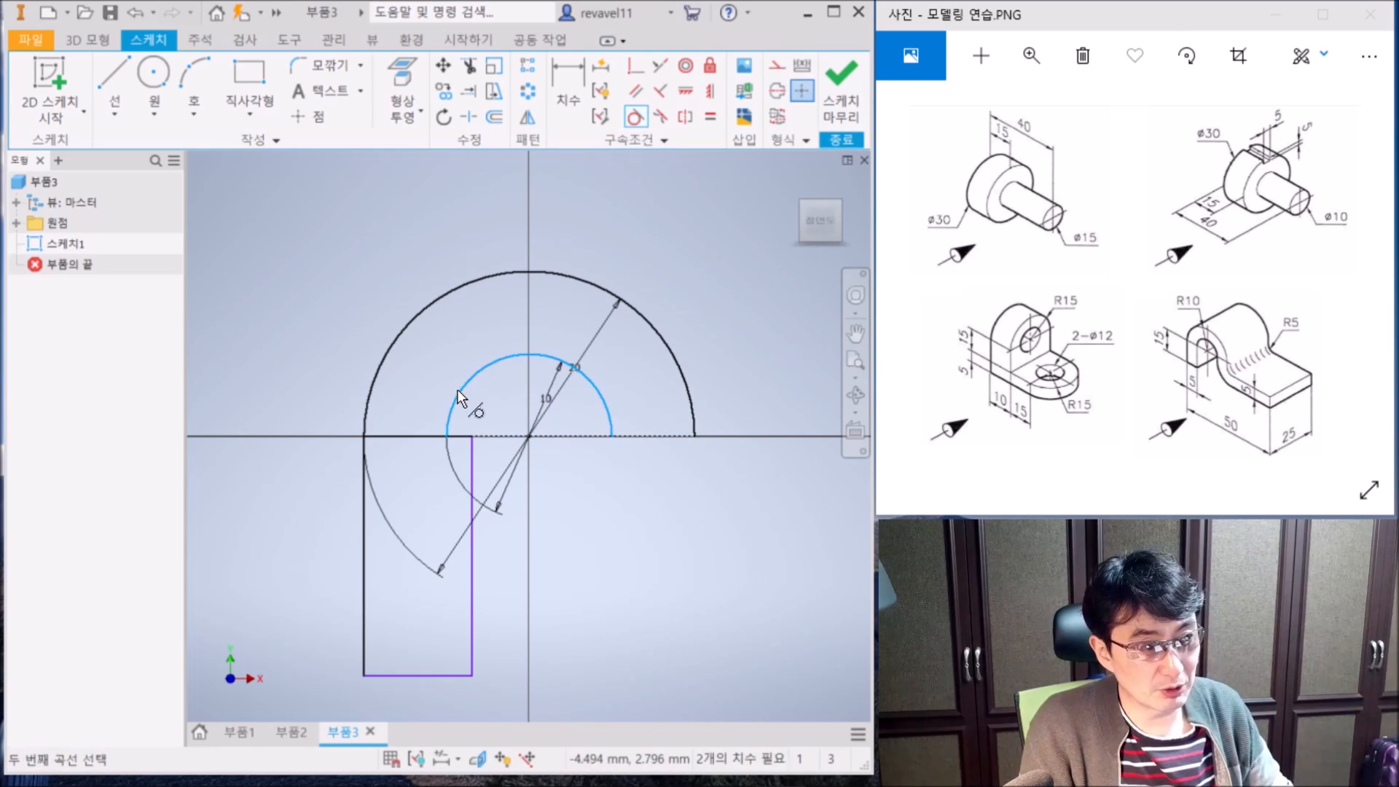
pyautogui.click(471, 547)
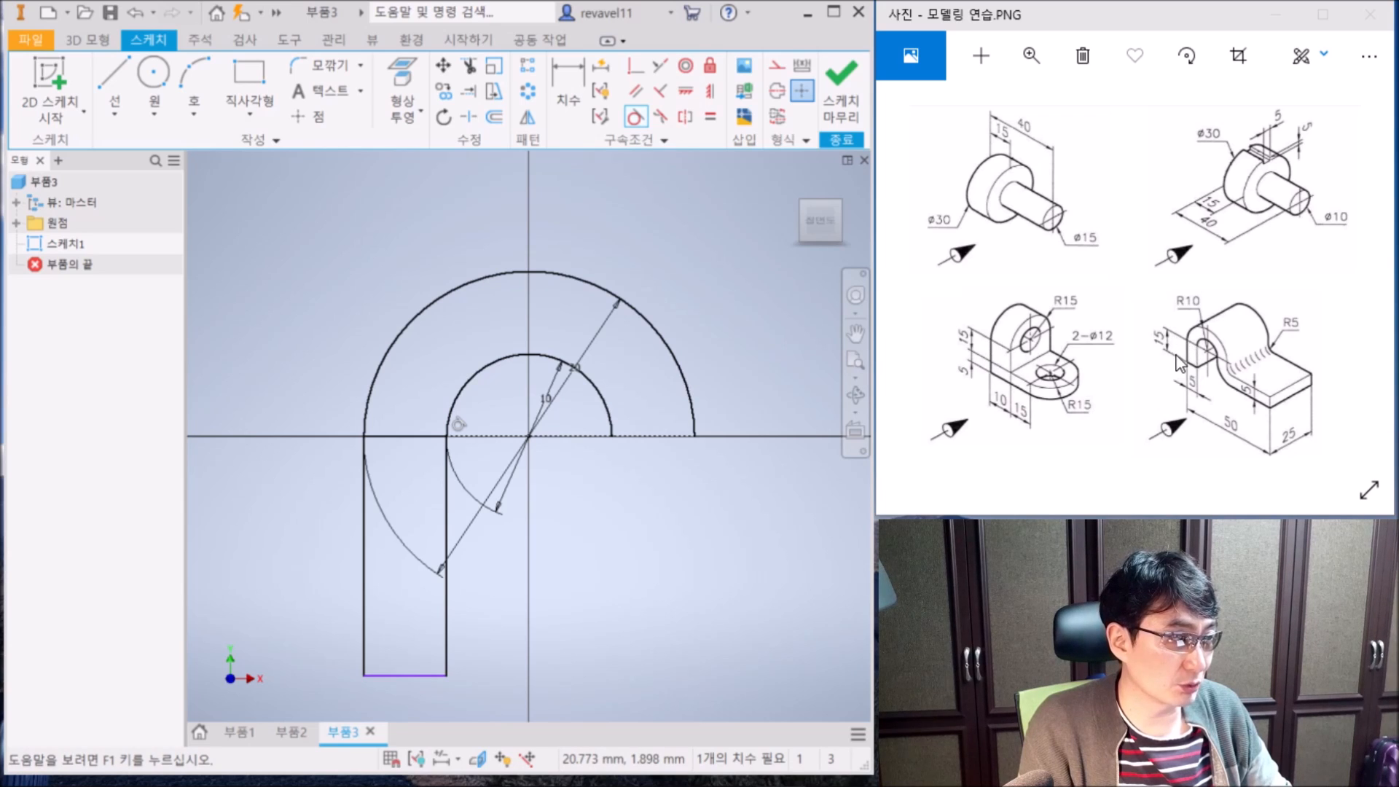
# - Dimension the height of the rectangle's left side as 15 mm
pyautogui.press('d')
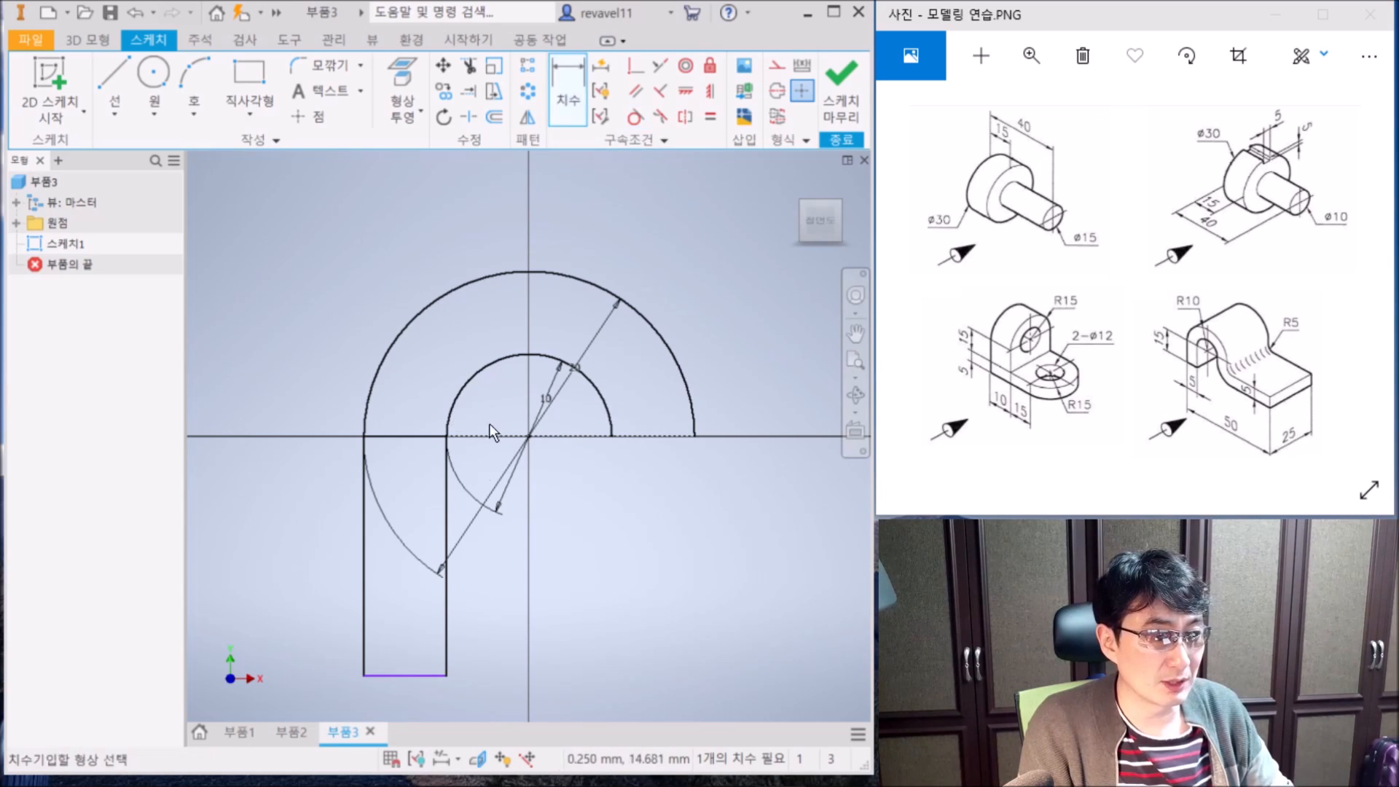
pyautogui.click(363, 557)
pyautogui.click(315, 551)
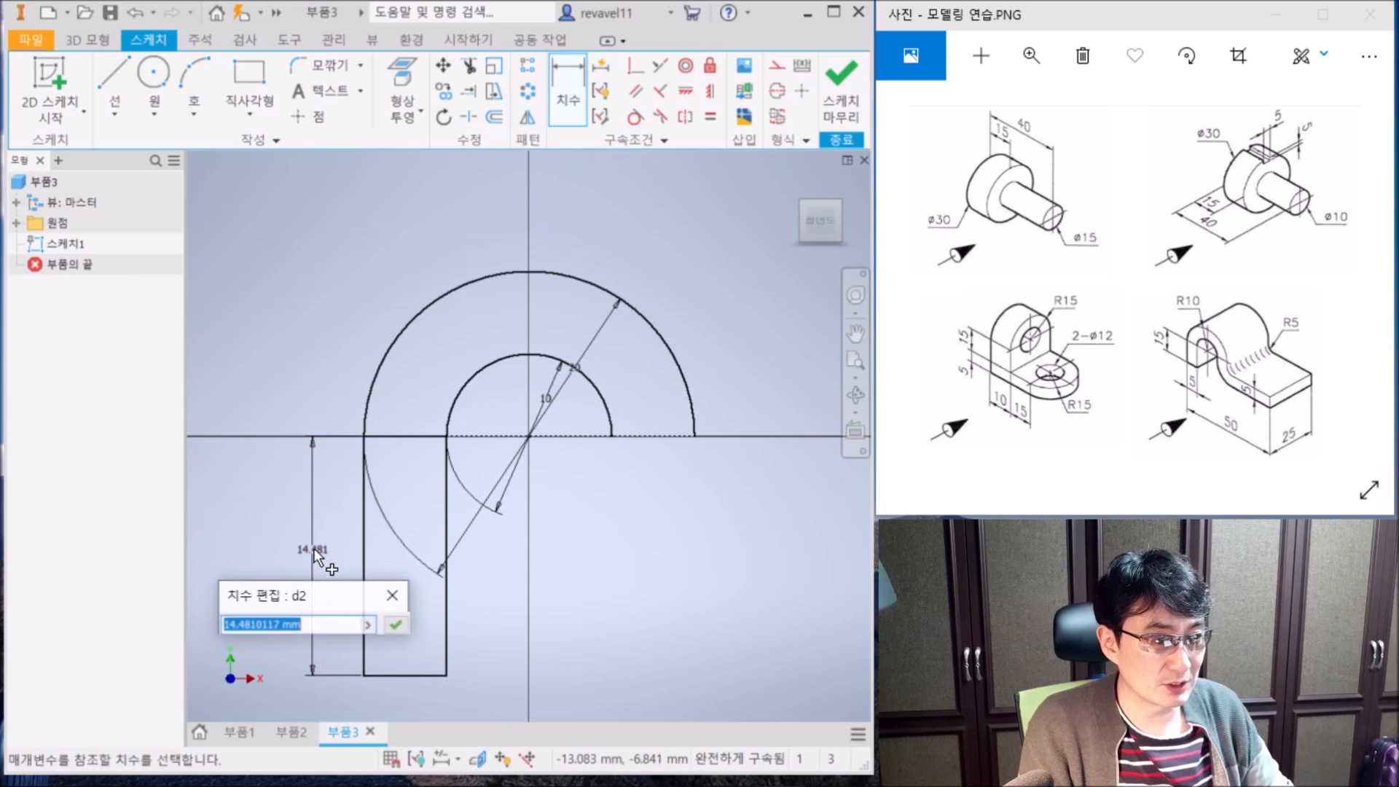
pyautogui.write('15')
pyautogui.press('Return')
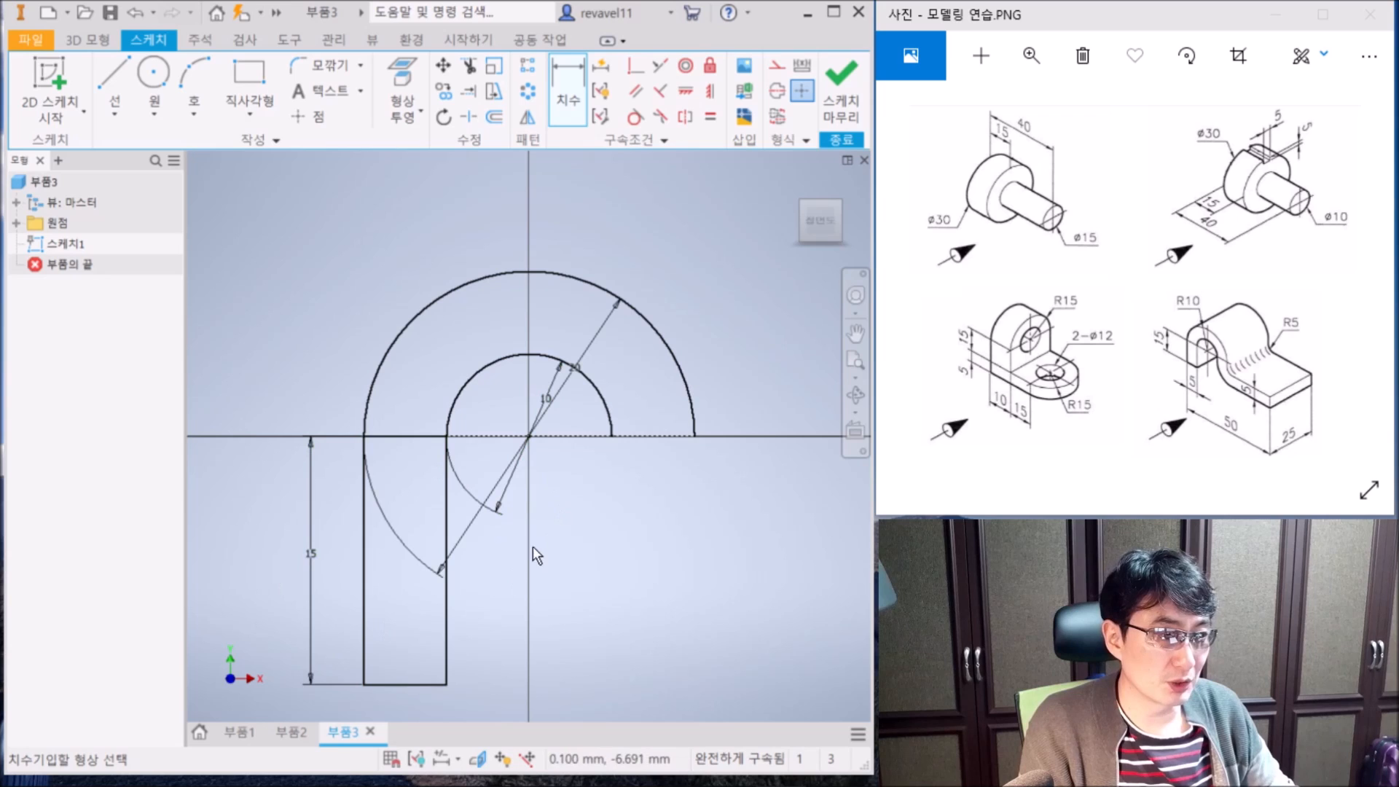
pyautogui.press('Escape')
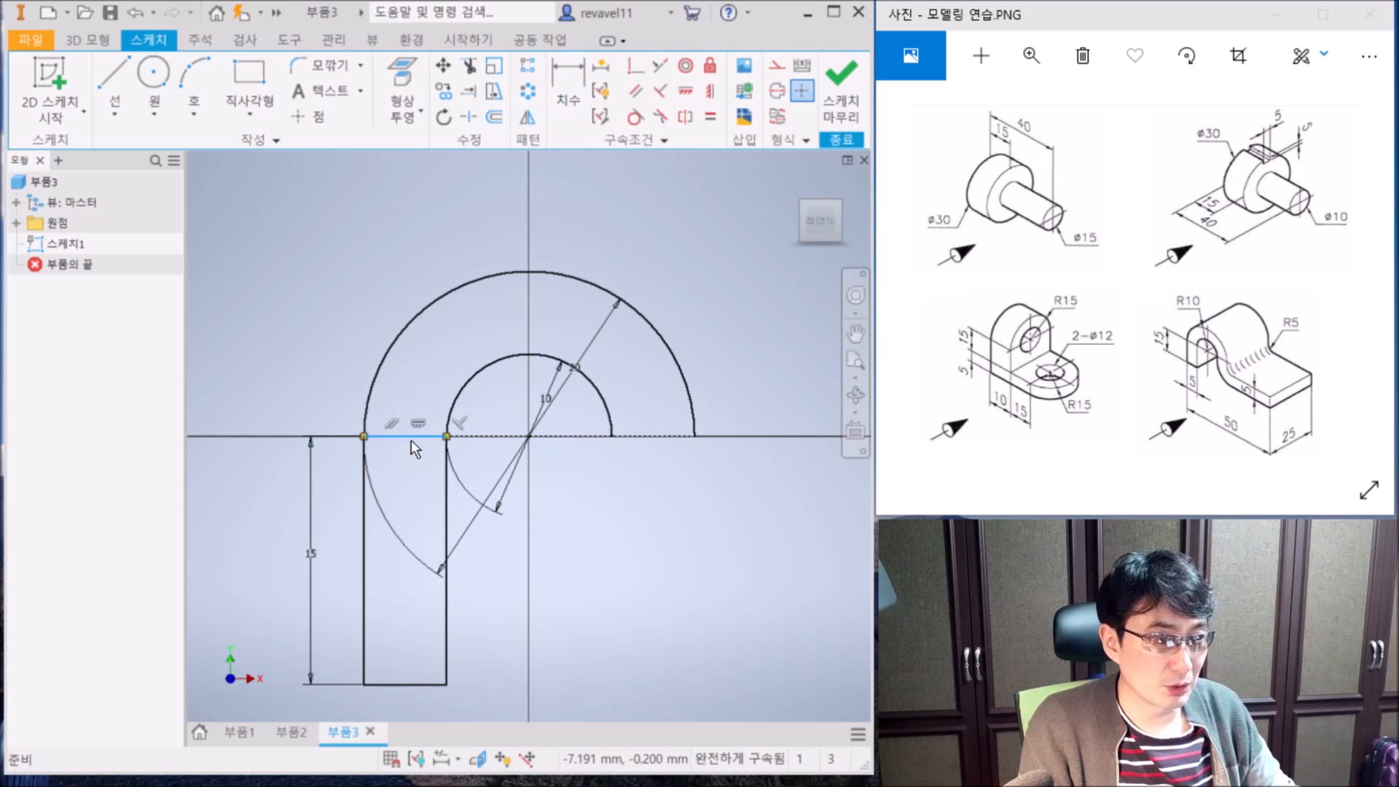
# - Try to trim away the rectangle's top edge between the two arcs
pyautogui.click(411, 437)
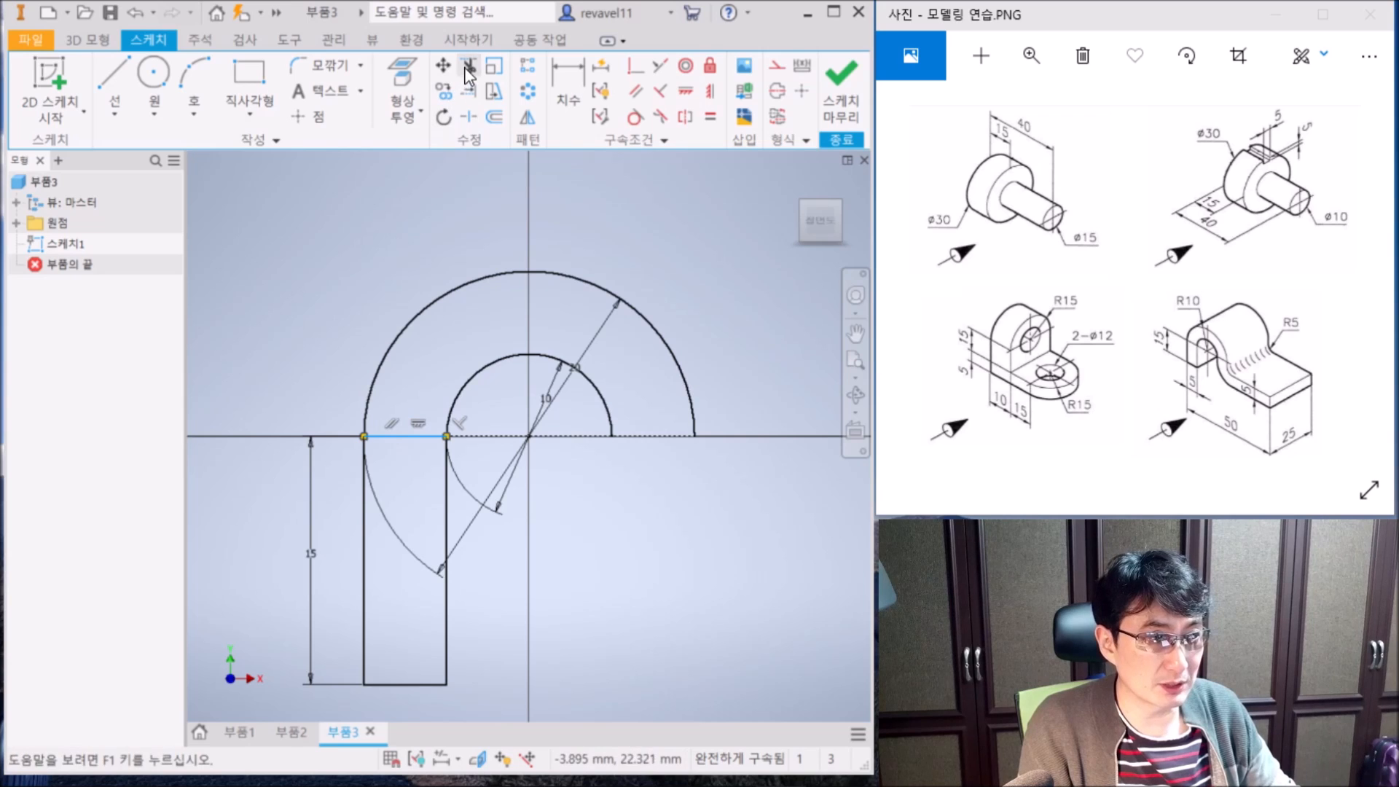
pyautogui.click(469, 73)
pyautogui.click(428, 438)
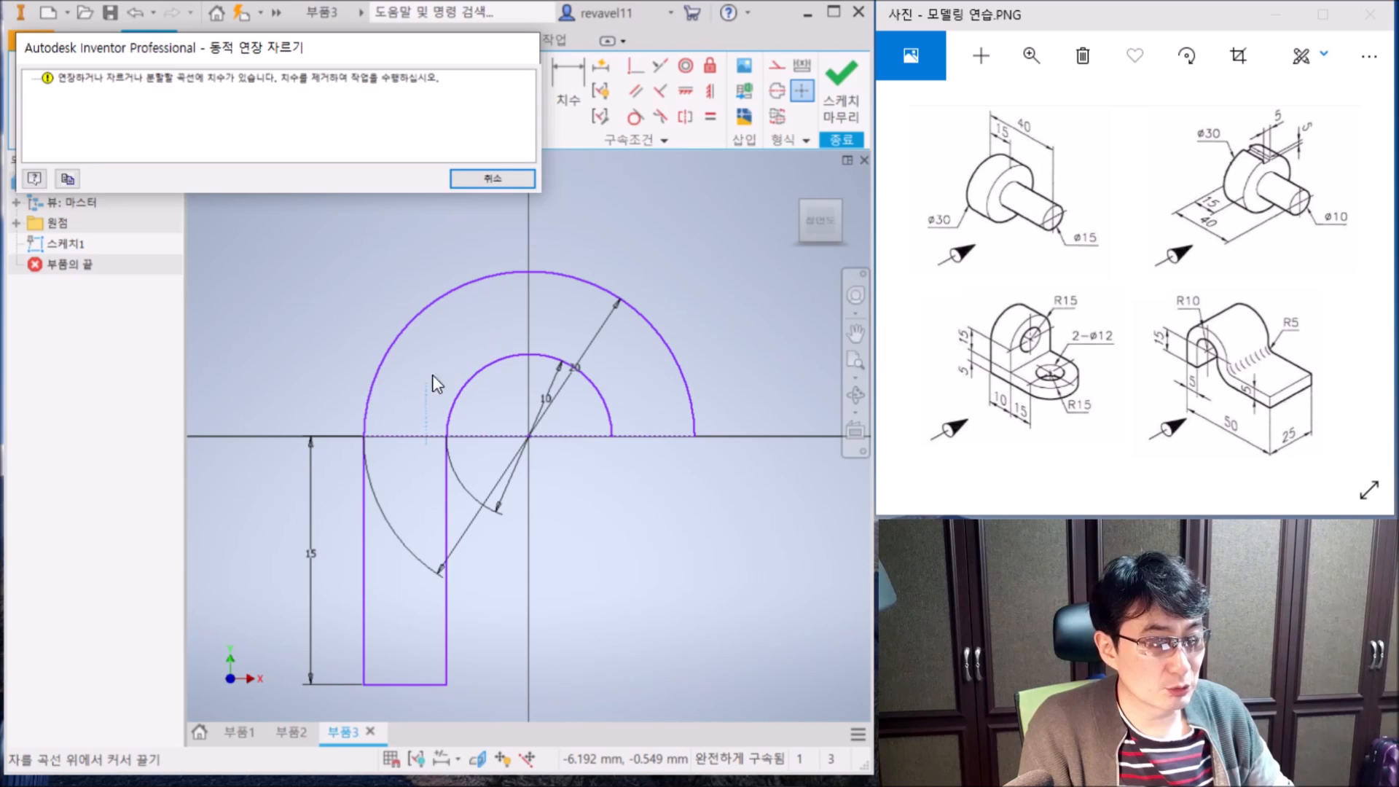
pyautogui.click(469, 182)
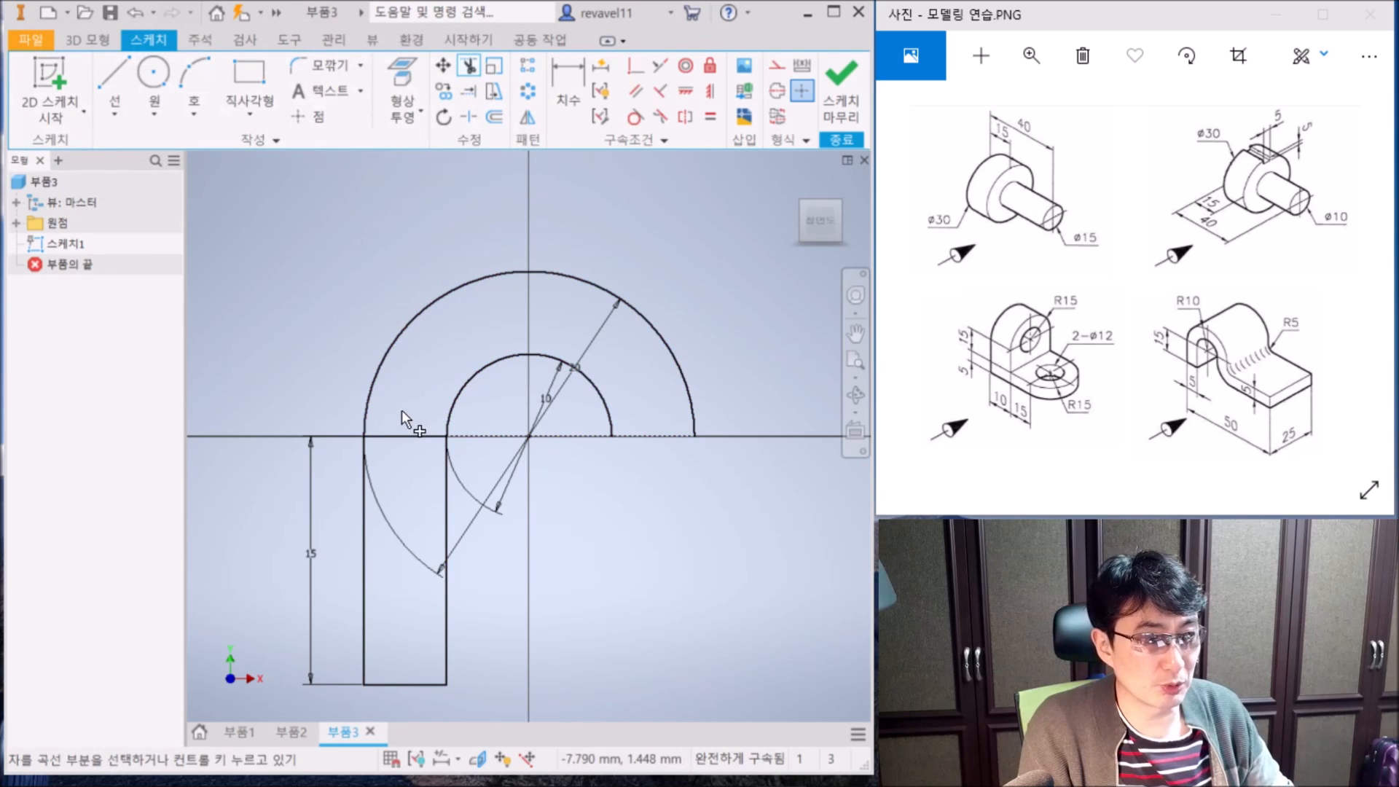
pyautogui.press('Escape')
# - Delete the rectangle's top edge and make its left side tangent to the outer arc
pyautogui.click(418, 435)
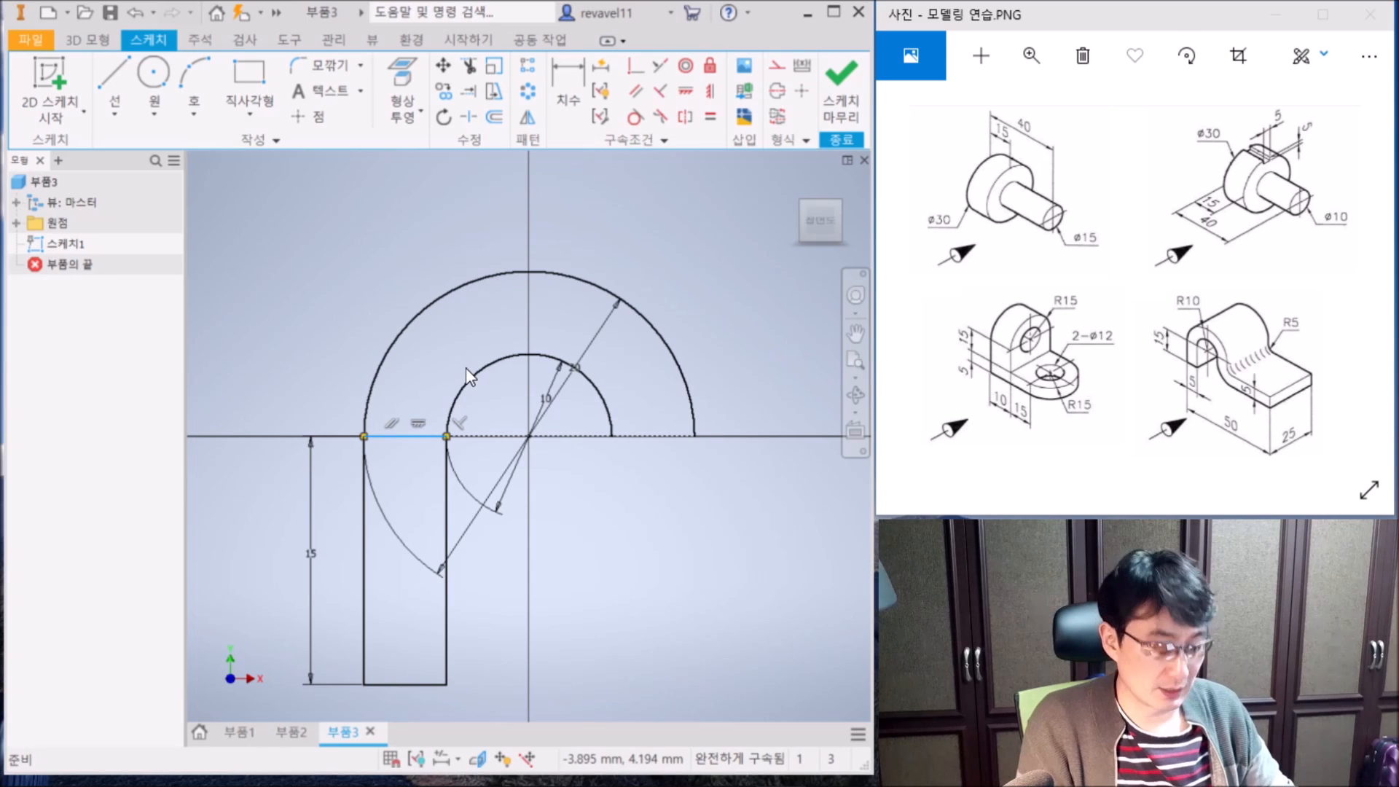
pyautogui.press('Delete')
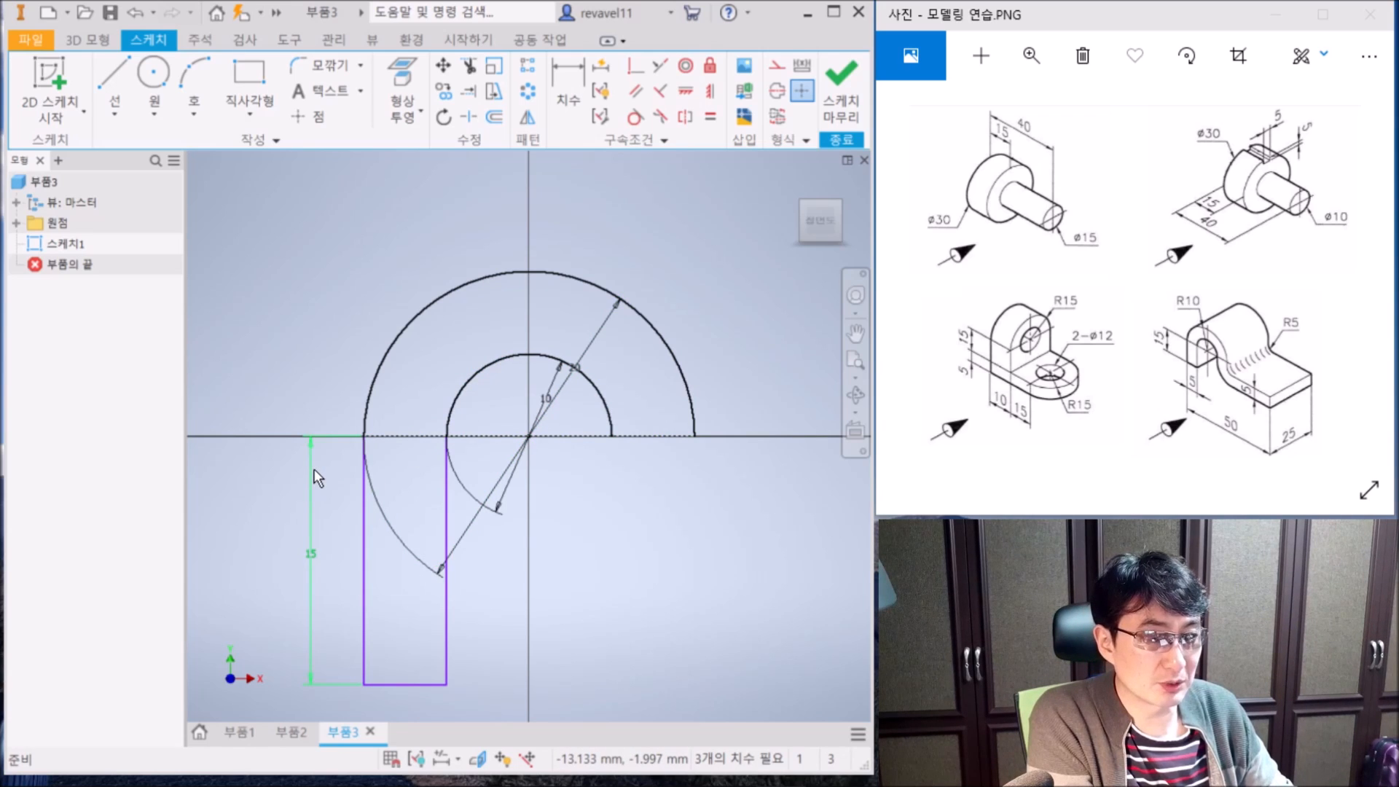
pyautogui.click(634, 117)
pyautogui.click(364, 527)
pyautogui.click(381, 378)
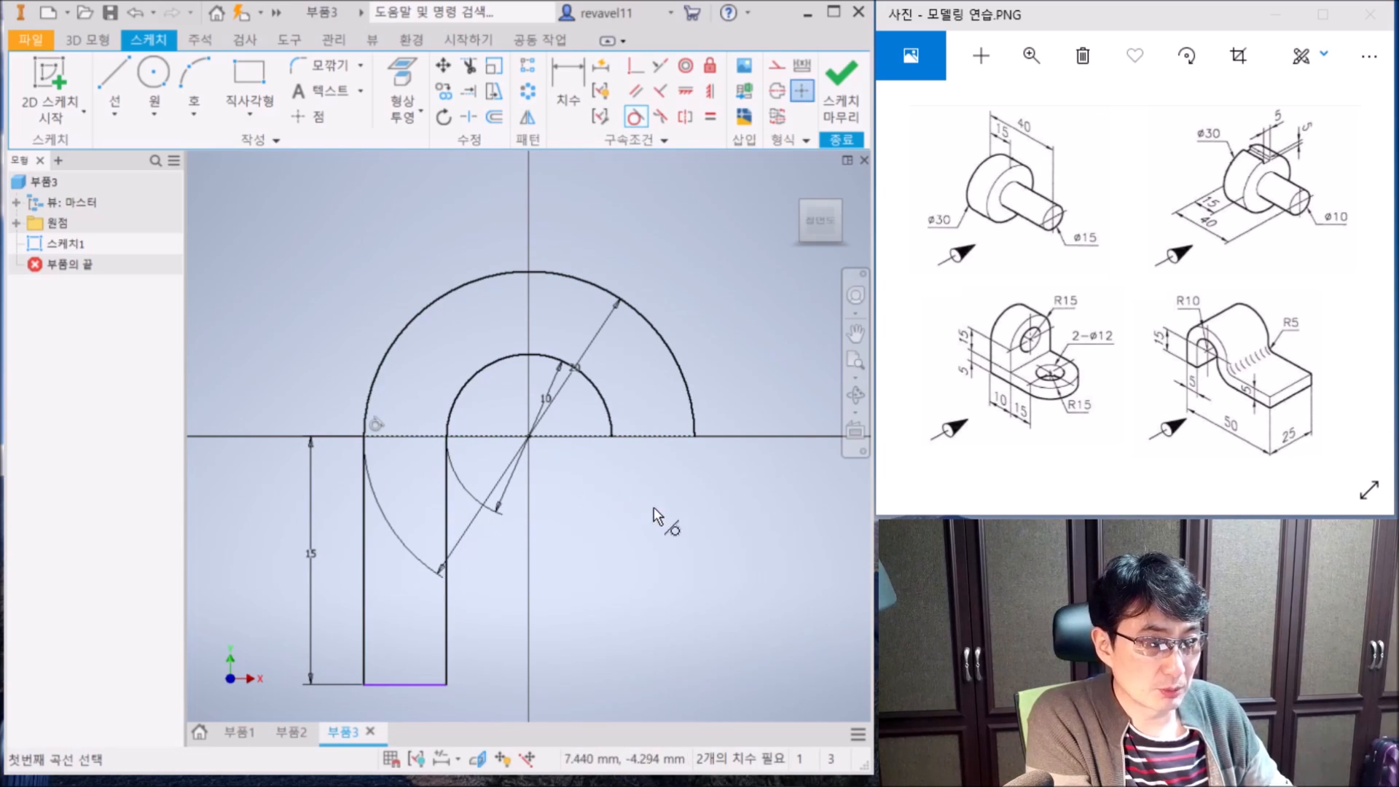
# - Try to make the left leg's inner side tangent to the inner arc
pyautogui.click(446, 500)
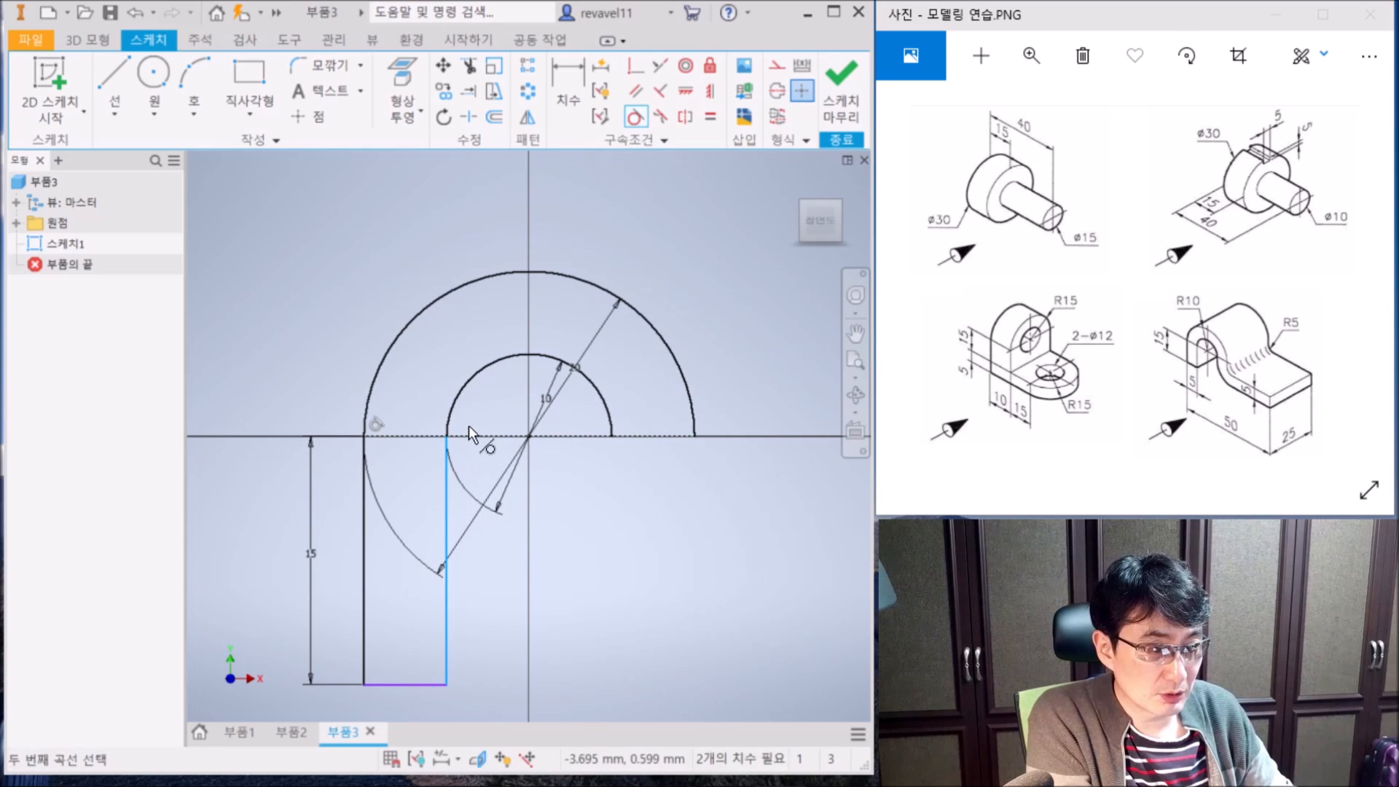
pyautogui.click(459, 397)
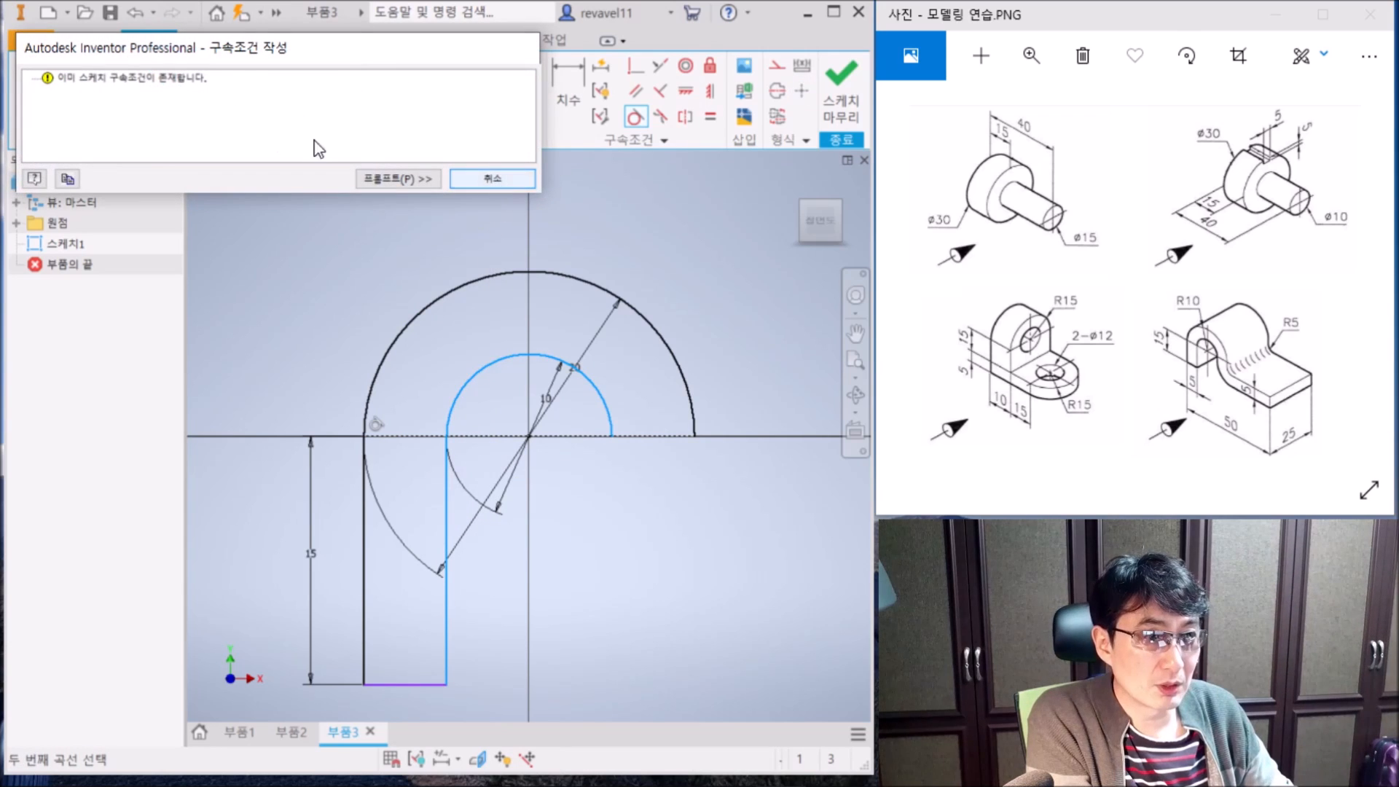
pyautogui.click(493, 179)
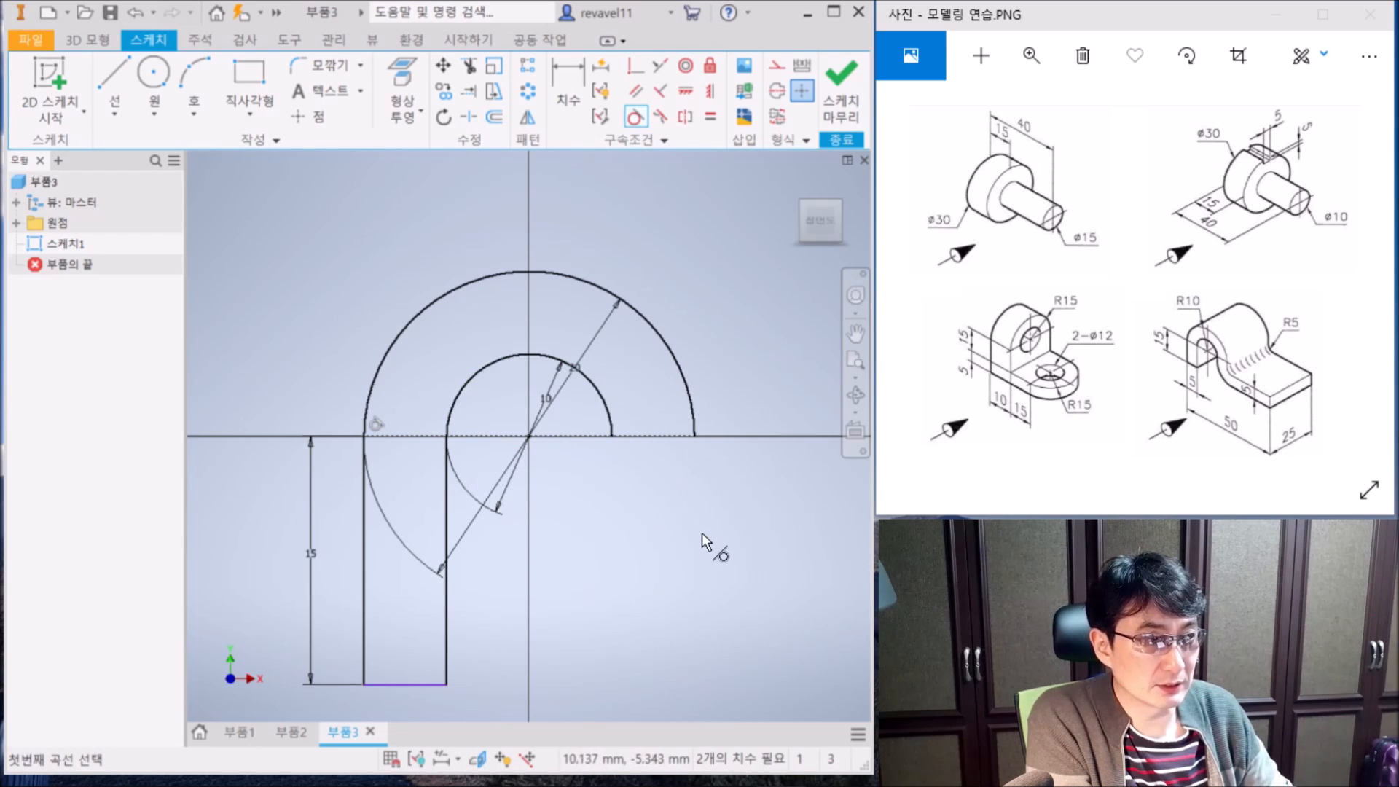
# - Constrain the left leg's bottom edge to be parallel to the horizontal construction line
pyautogui.click(635, 91)
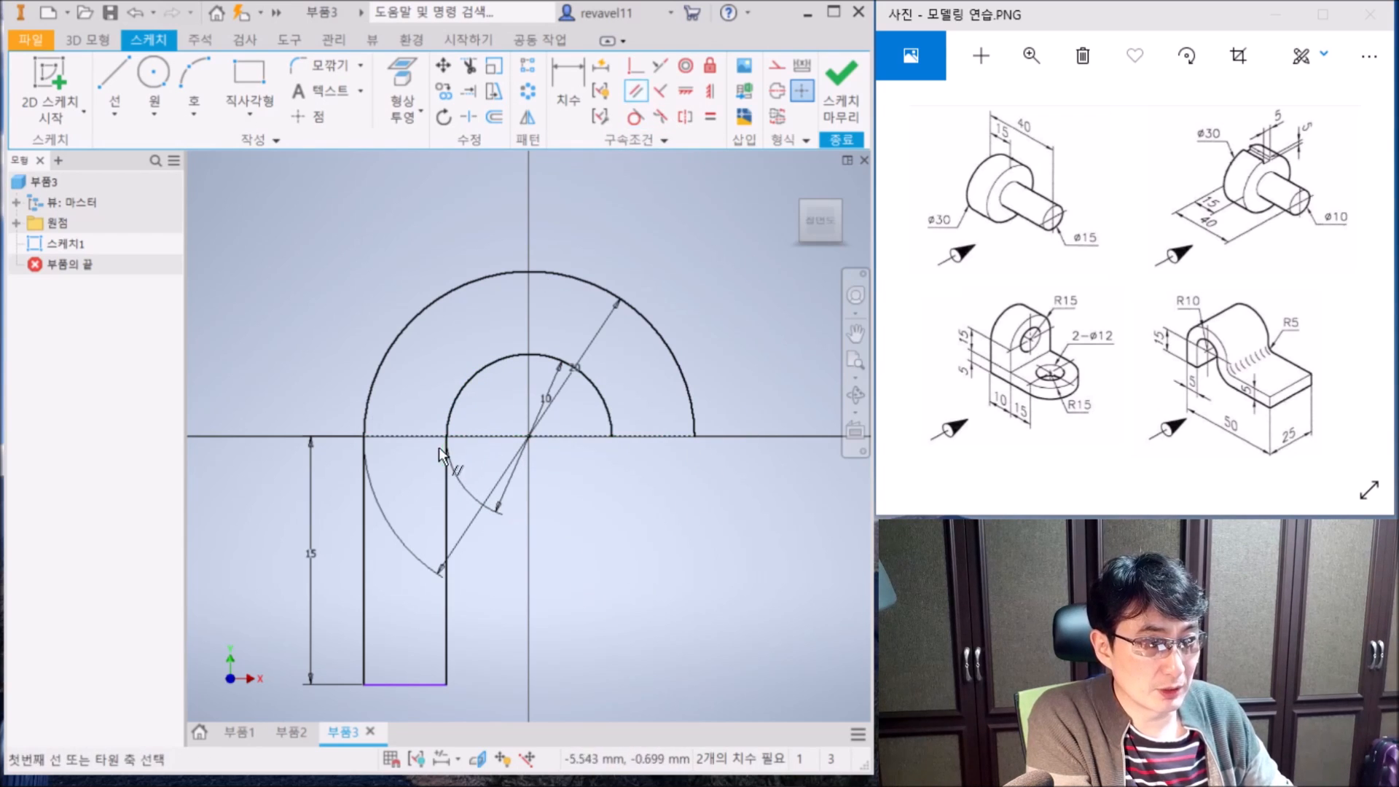
pyautogui.click(422, 436)
pyautogui.click(417, 679)
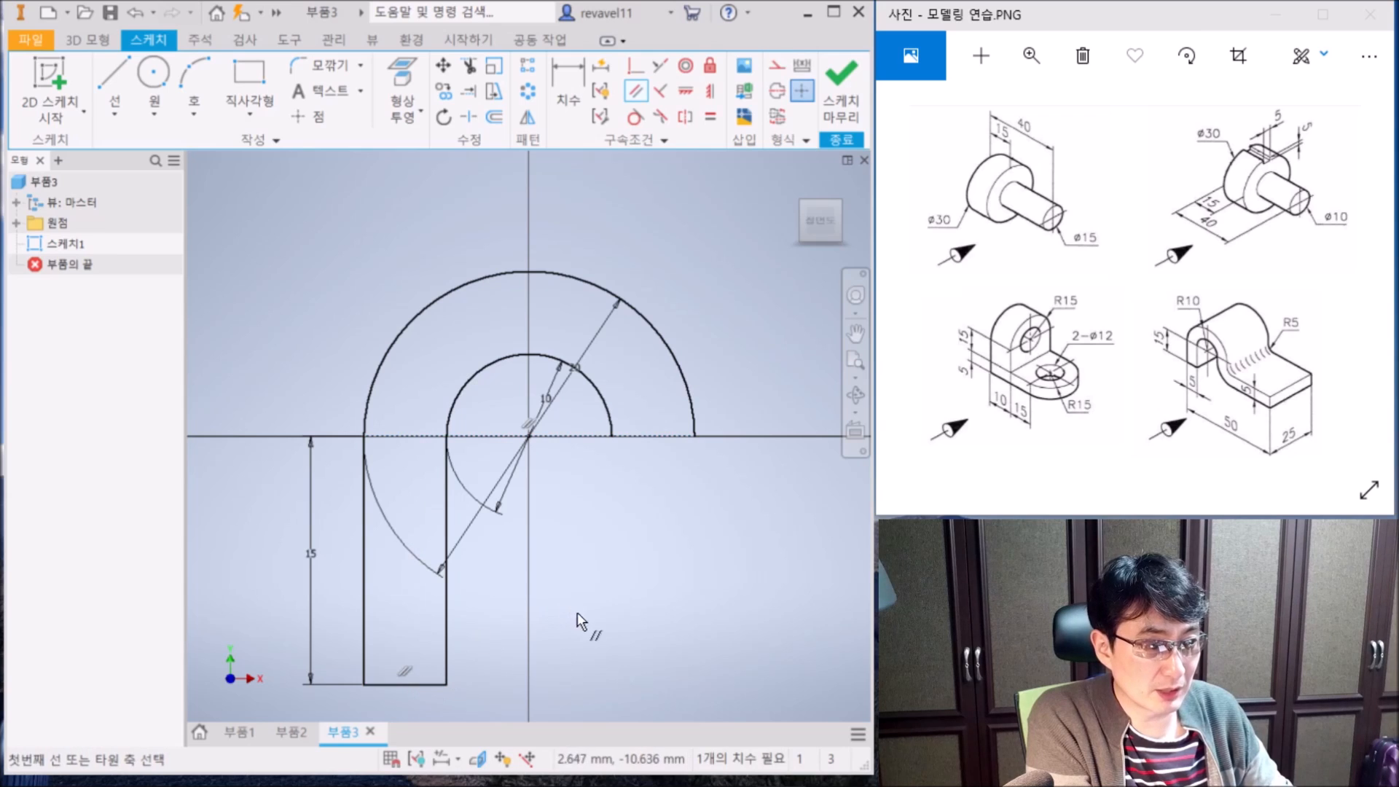
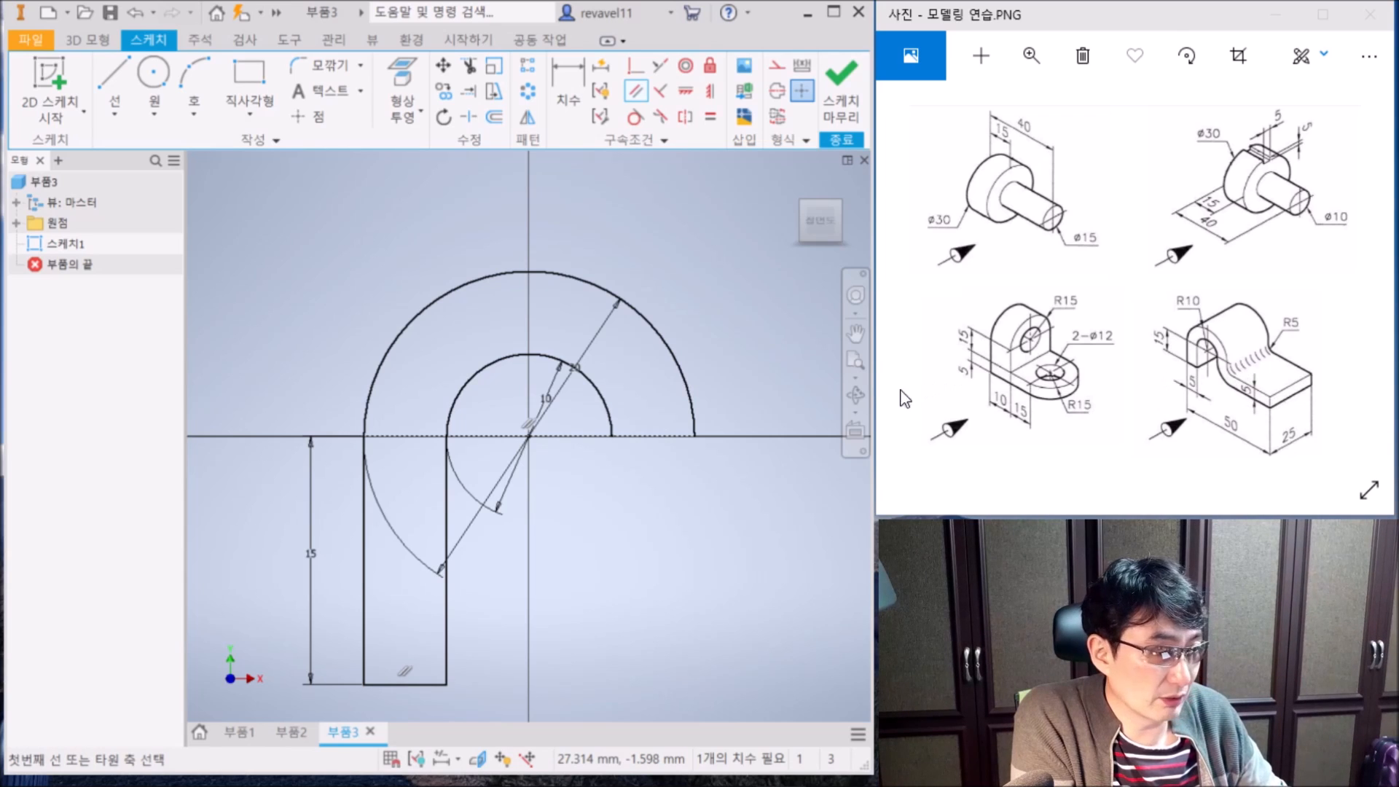
pyautogui.press('Escape')
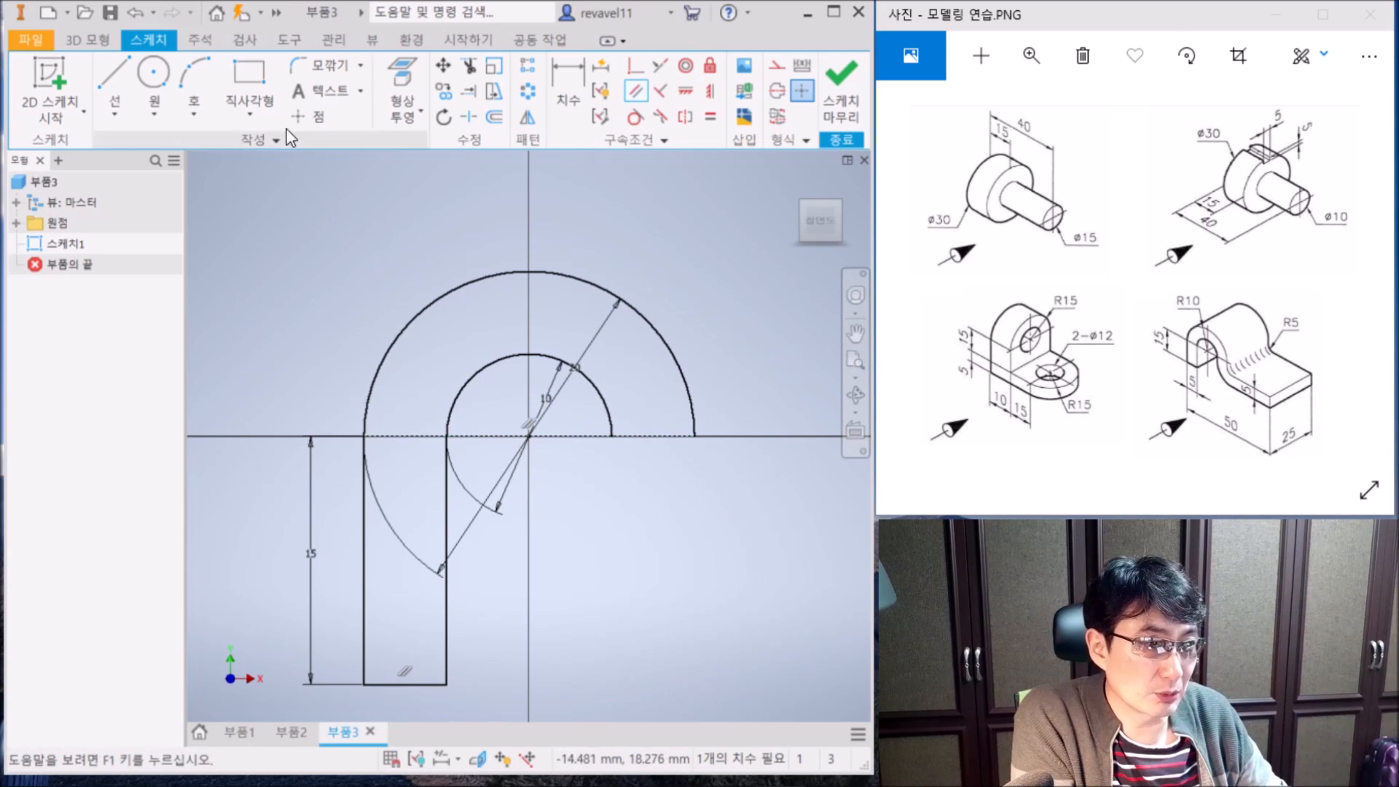
# - Draw the L-shaped right leg with lines from the inner arc's end: 15 mm down, about 14.6 mm right, about 3.1 mm up, then back to the outer arc's end
pyautogui.click(114, 80)
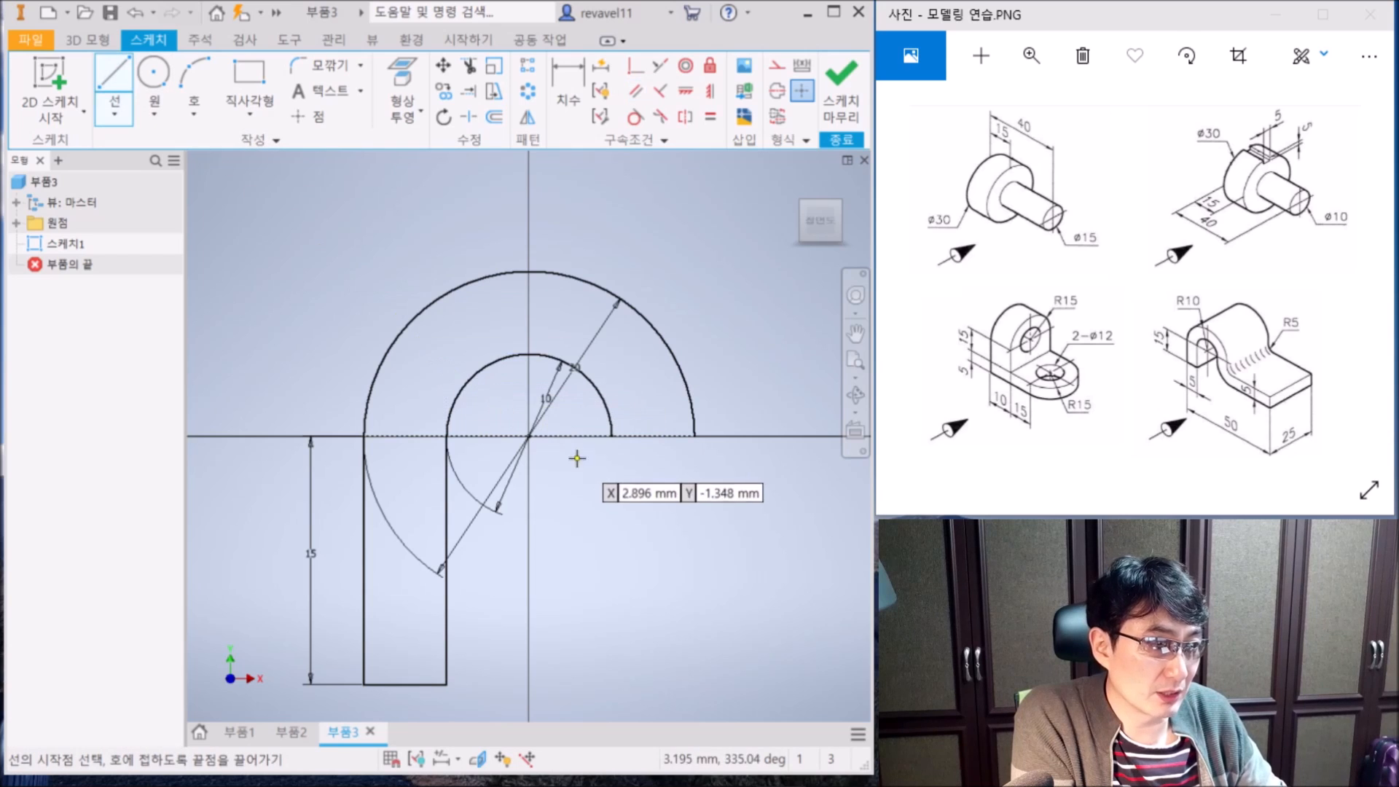
pyautogui.click(612, 436)
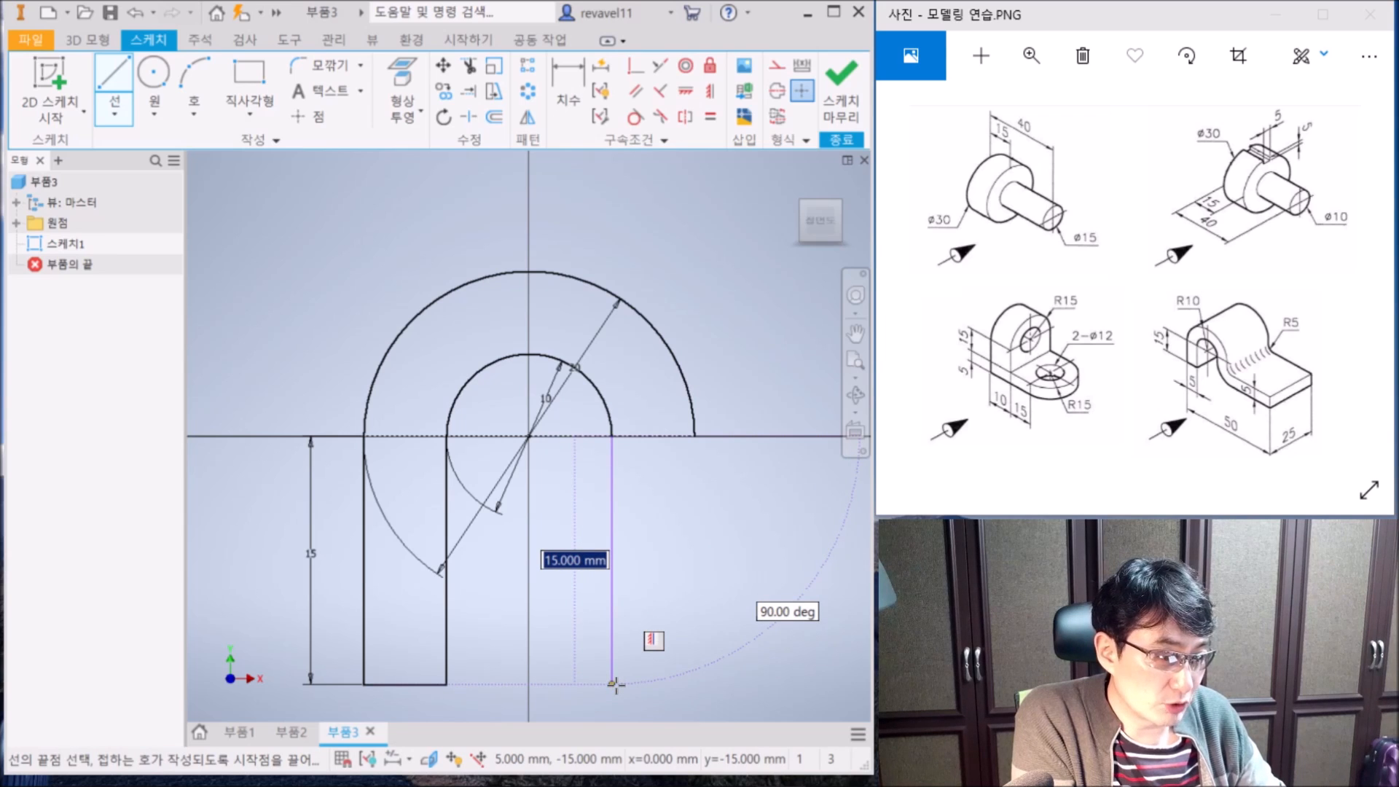
pyautogui.click(614, 685)
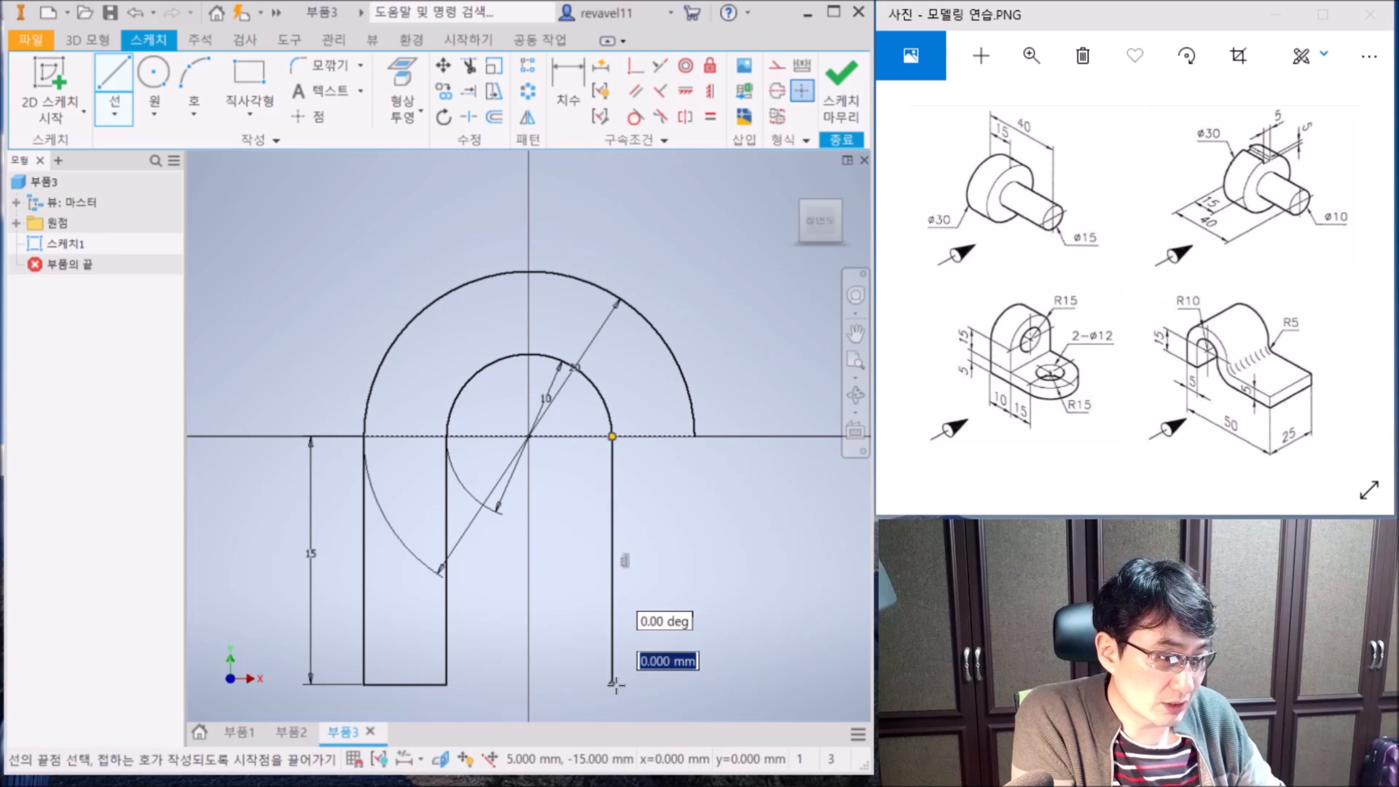
pyautogui.click(852, 685)
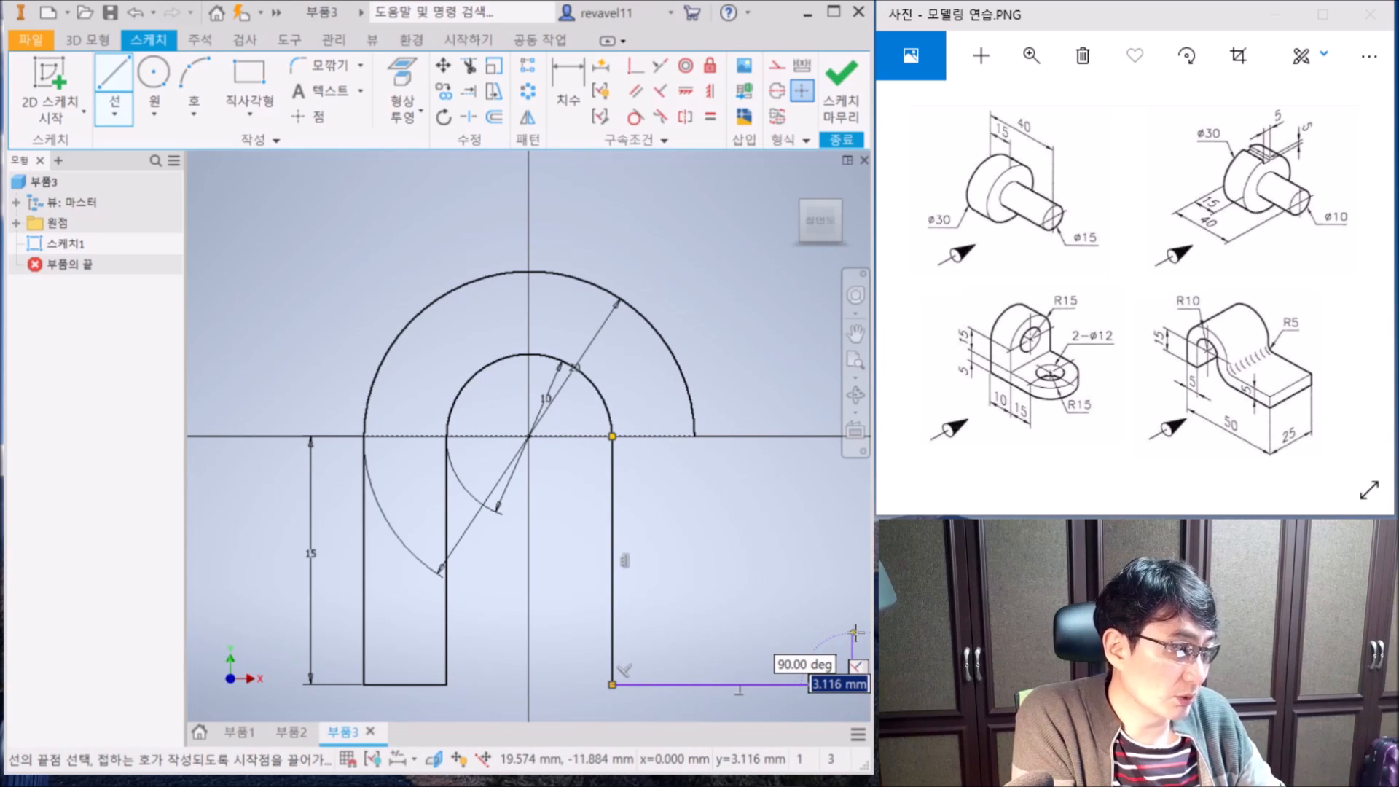
pyautogui.click(853, 631)
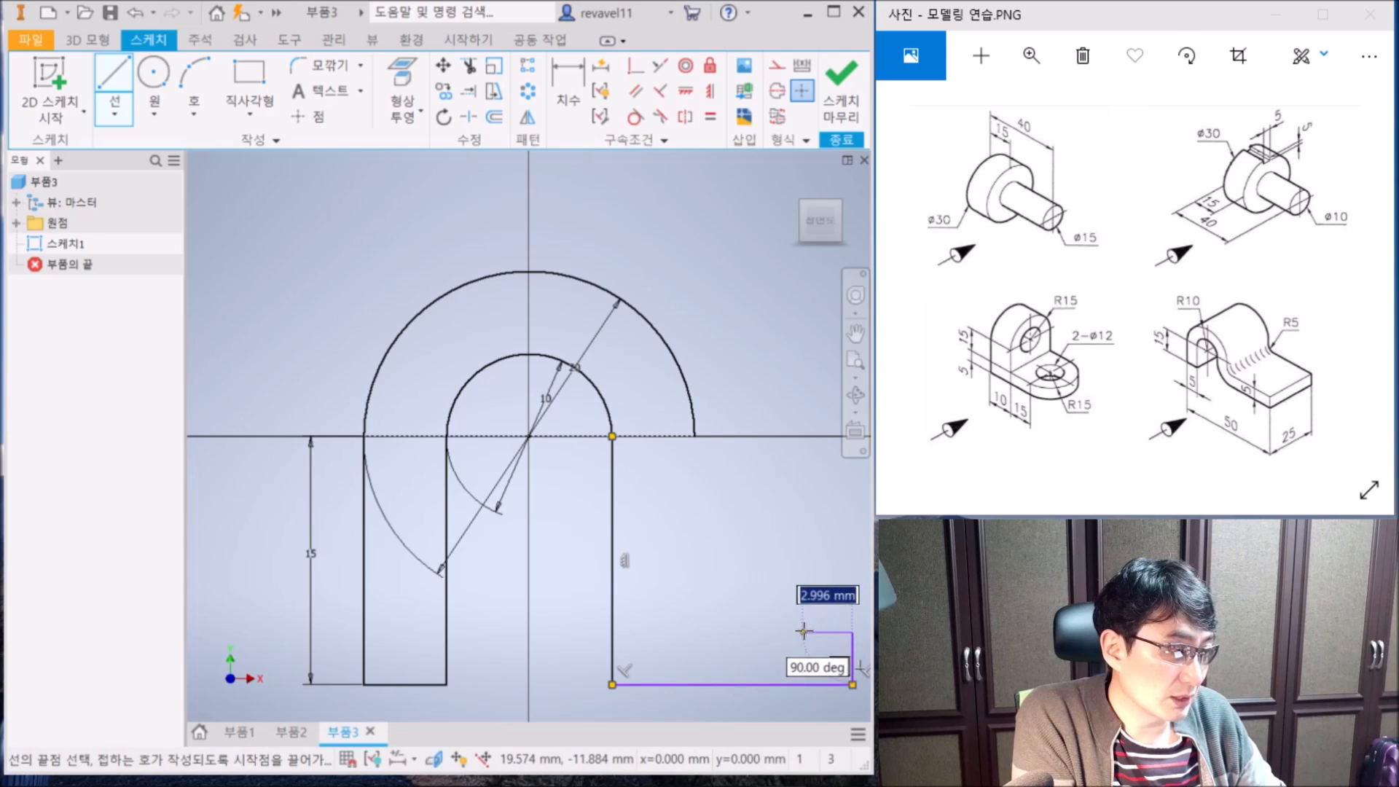
pyautogui.click(695, 631)
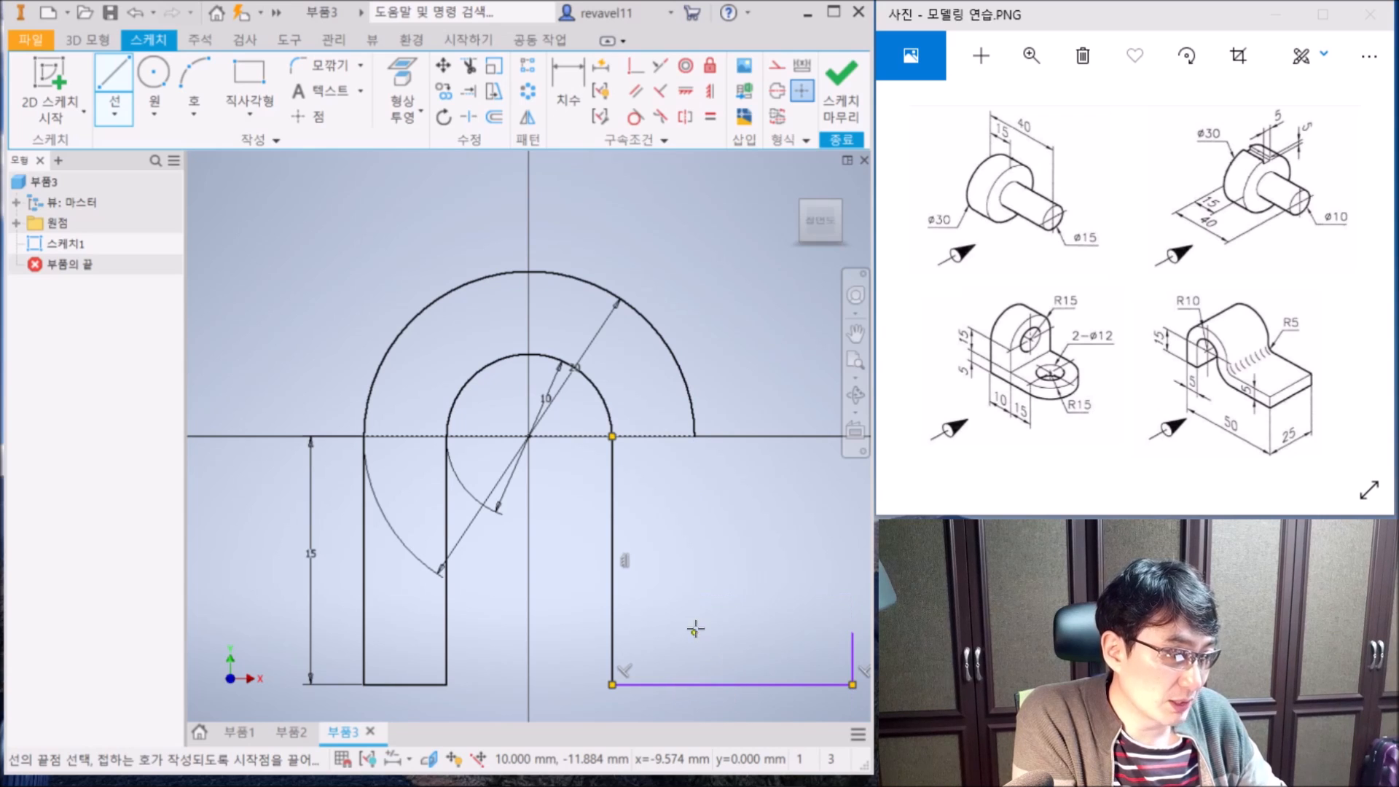
pyautogui.click(693, 438)
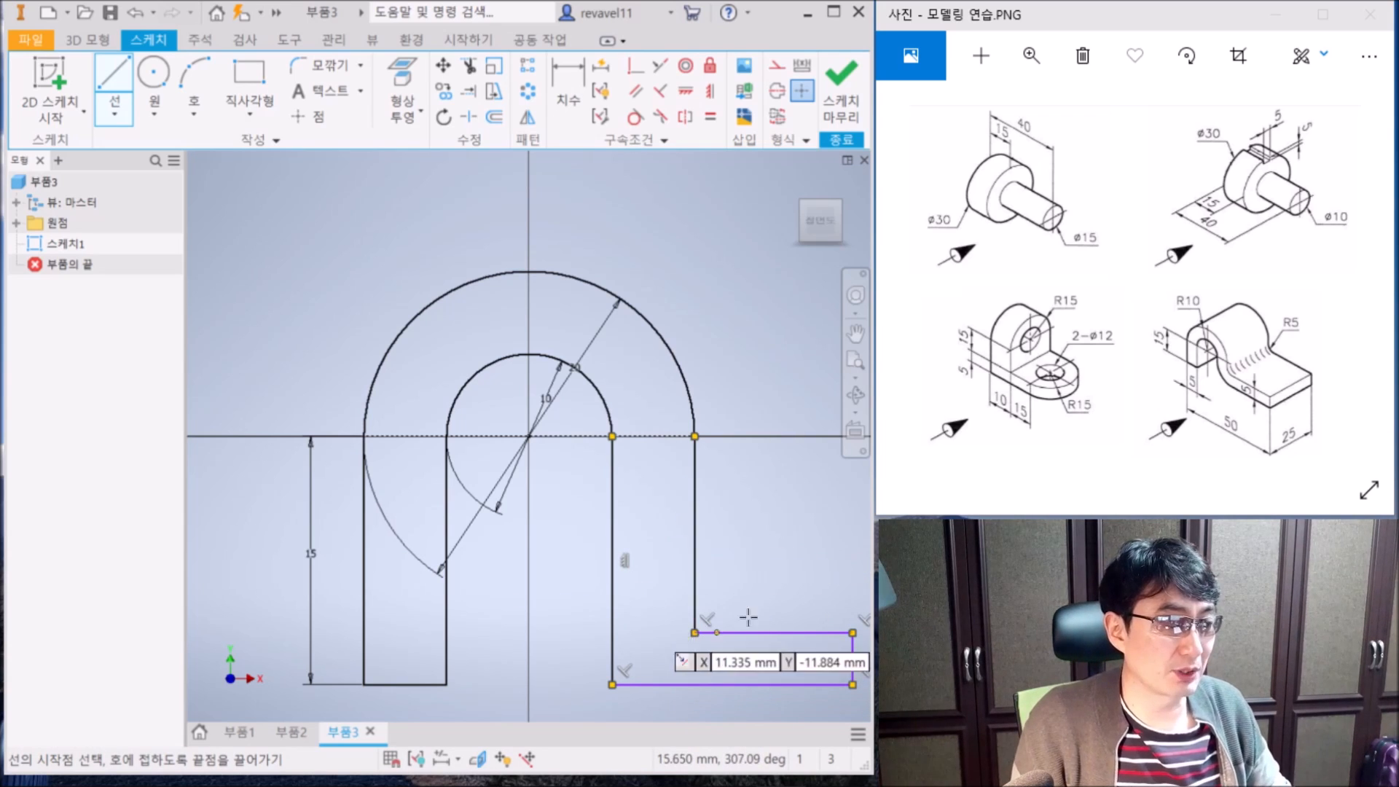
# - Dimension the profile's overall width from the left leg's outer bottom corner to the foot's far end as 50 mm
pyautogui.scroll(-5, 682, 563)
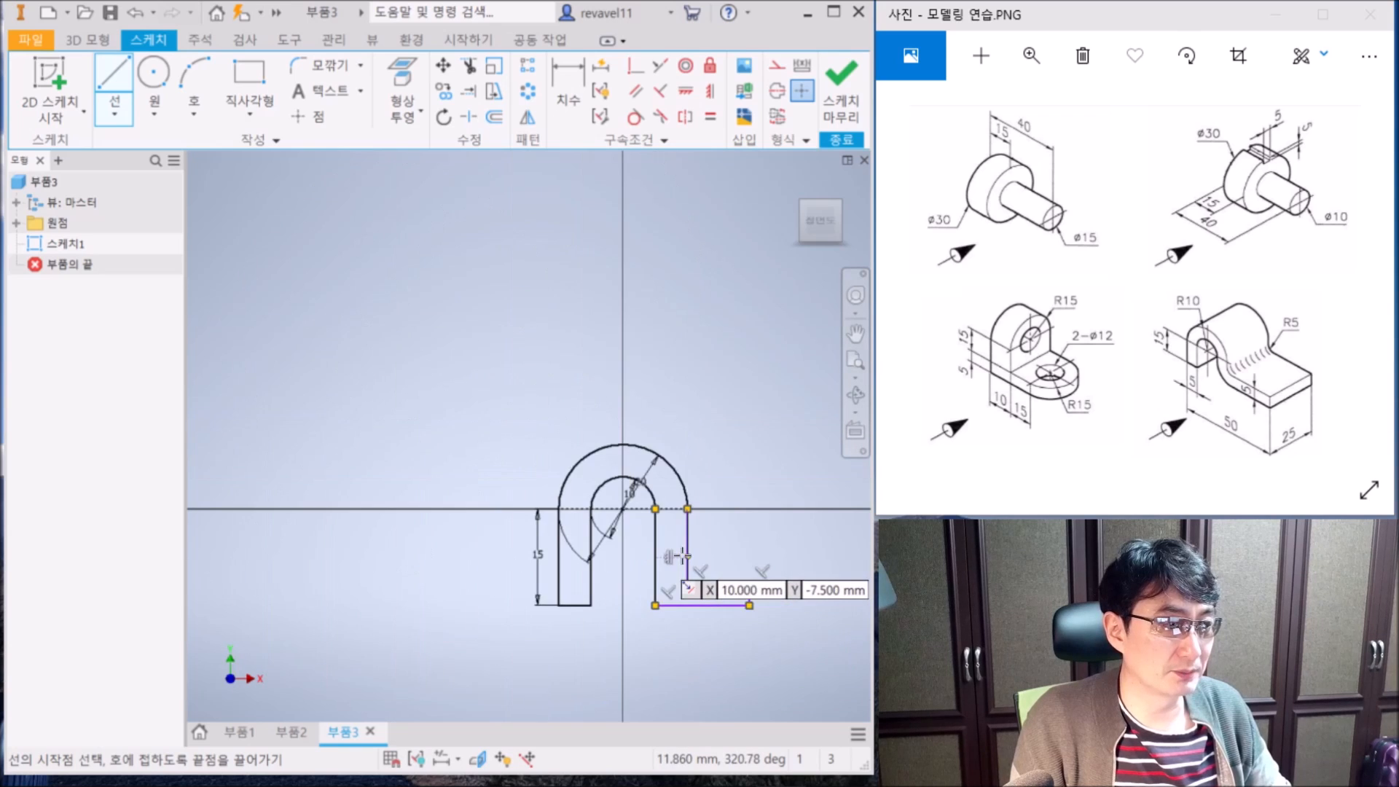
pyautogui.click(742, 585)
pyautogui.click(742, 606)
pyautogui.click(648, 606)
pyautogui.moveTo(707, 561); pyautogui.dragTo(543, 471, button='middle')
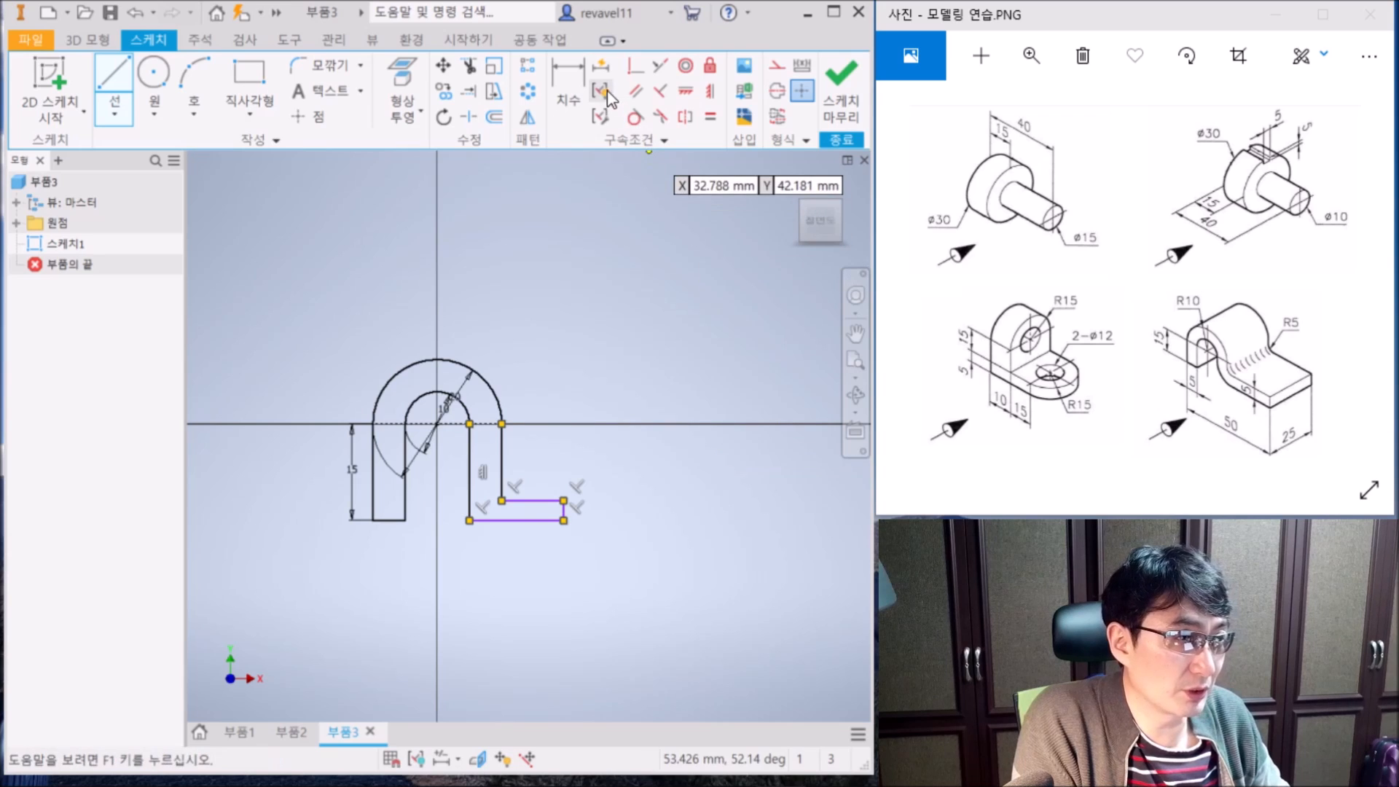
pyautogui.click(575, 81)
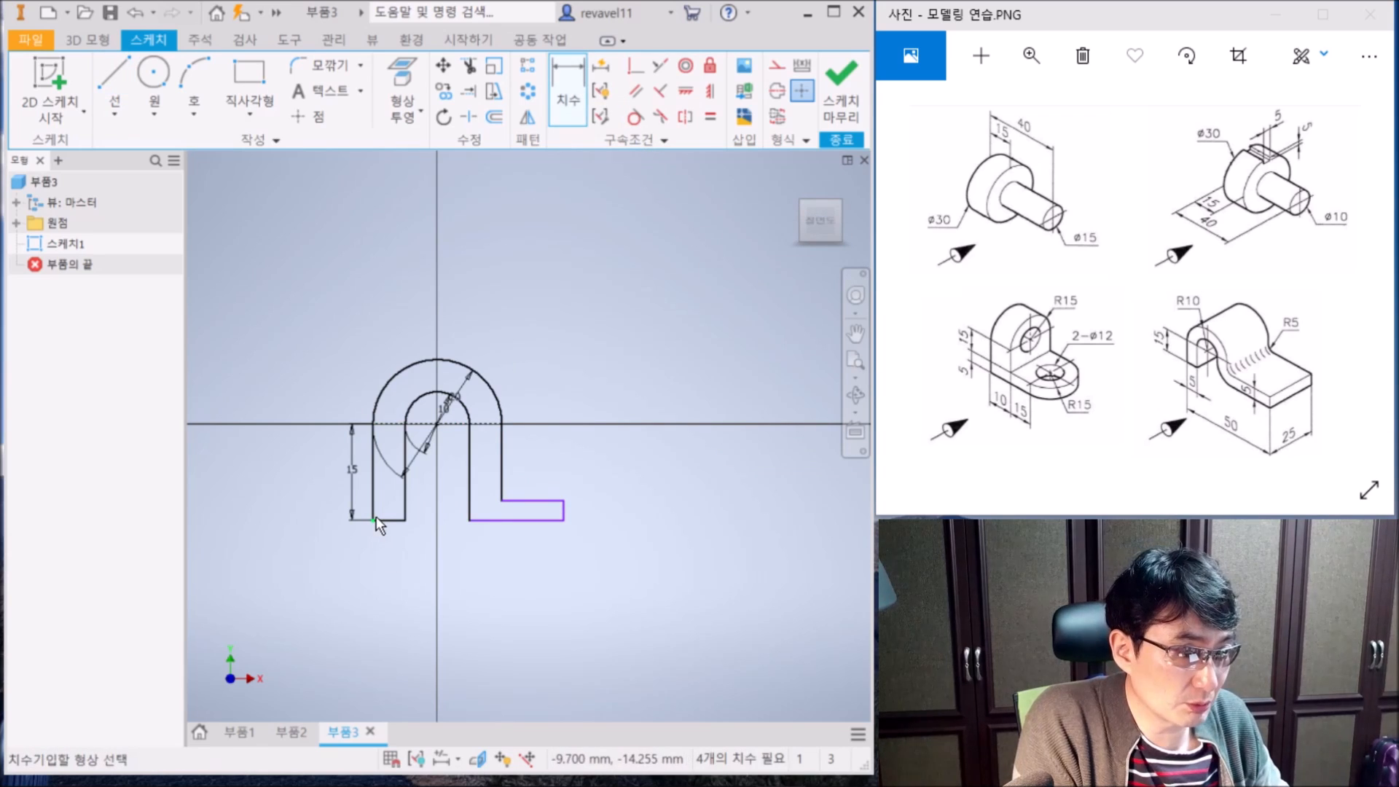
pyautogui.click(373, 520)
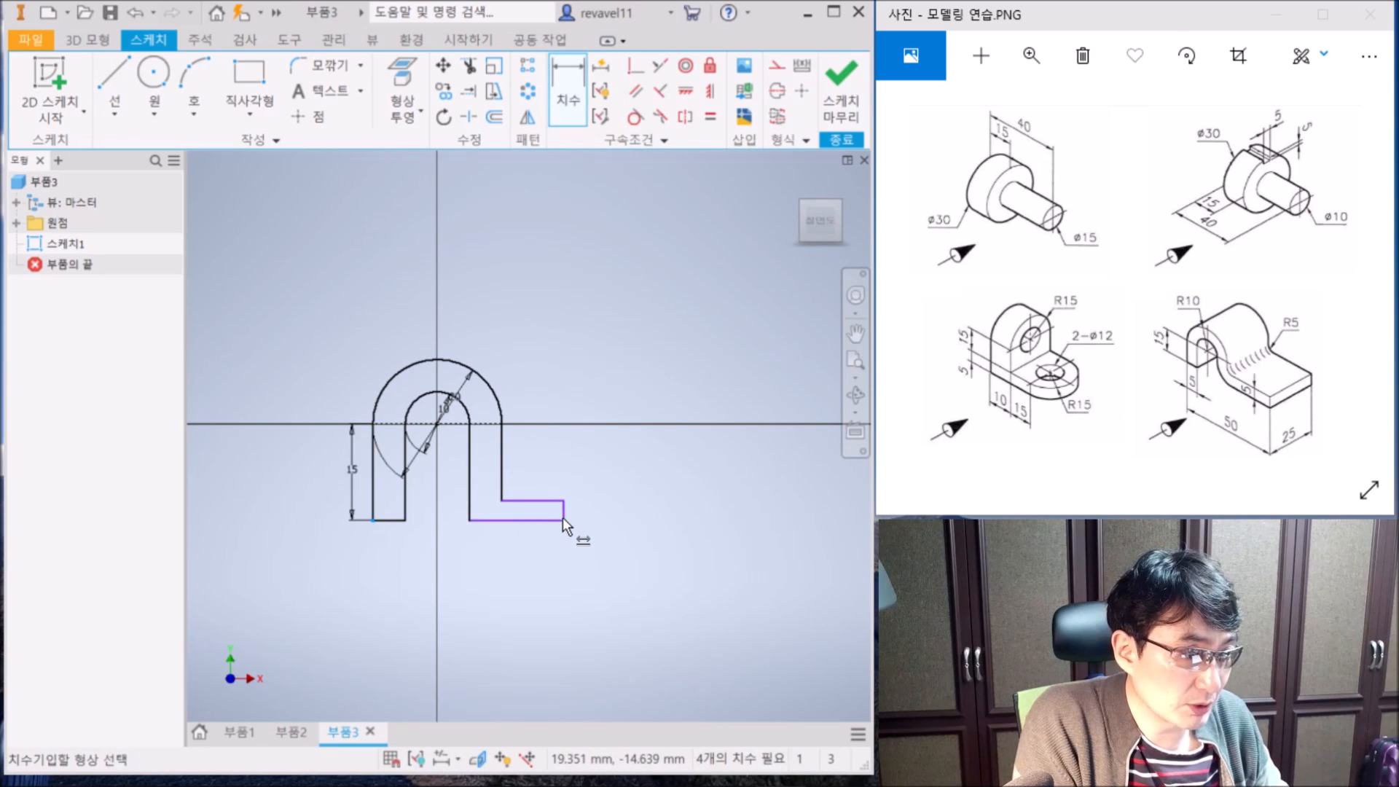
pyautogui.click(563, 520)
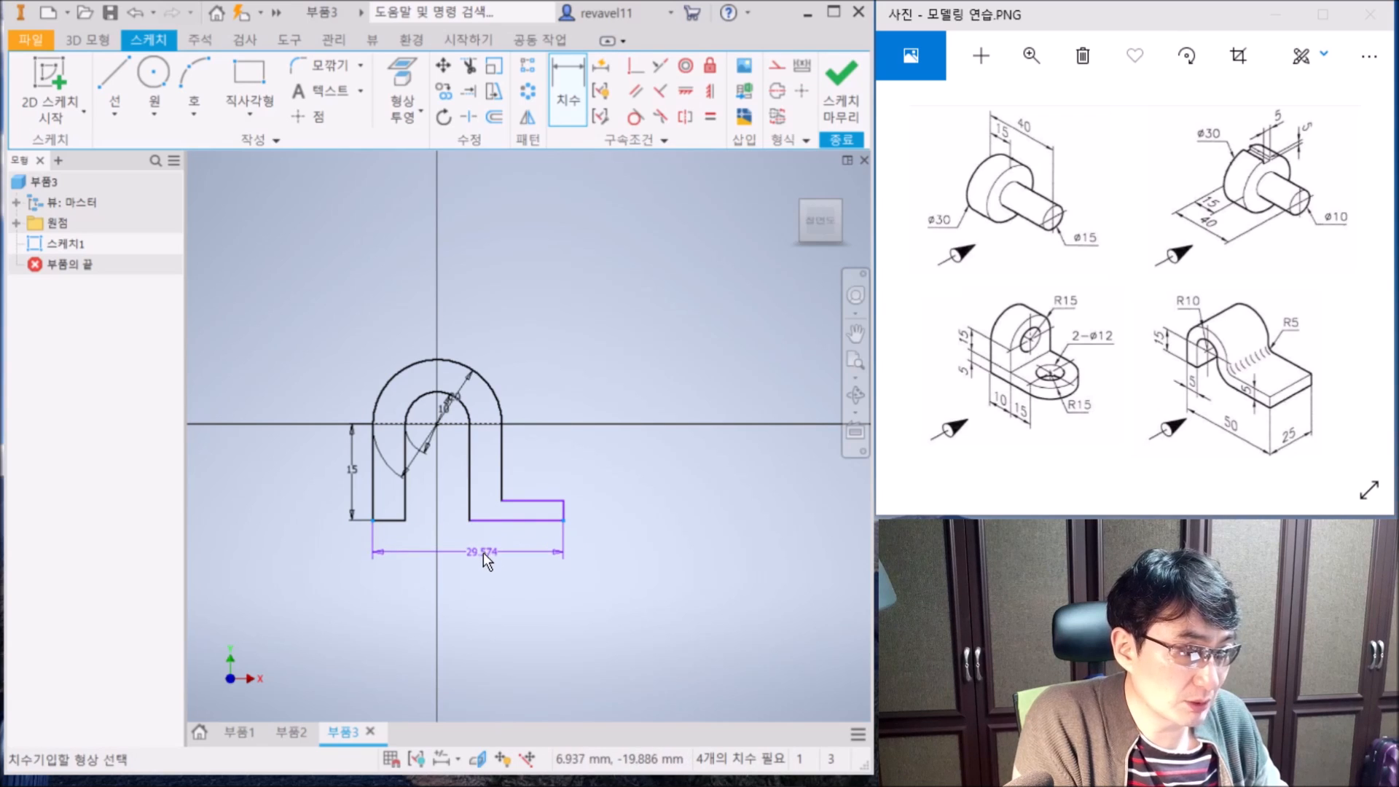
pyautogui.click(482, 551)
pyautogui.write('50')
pyautogui.press('Return')
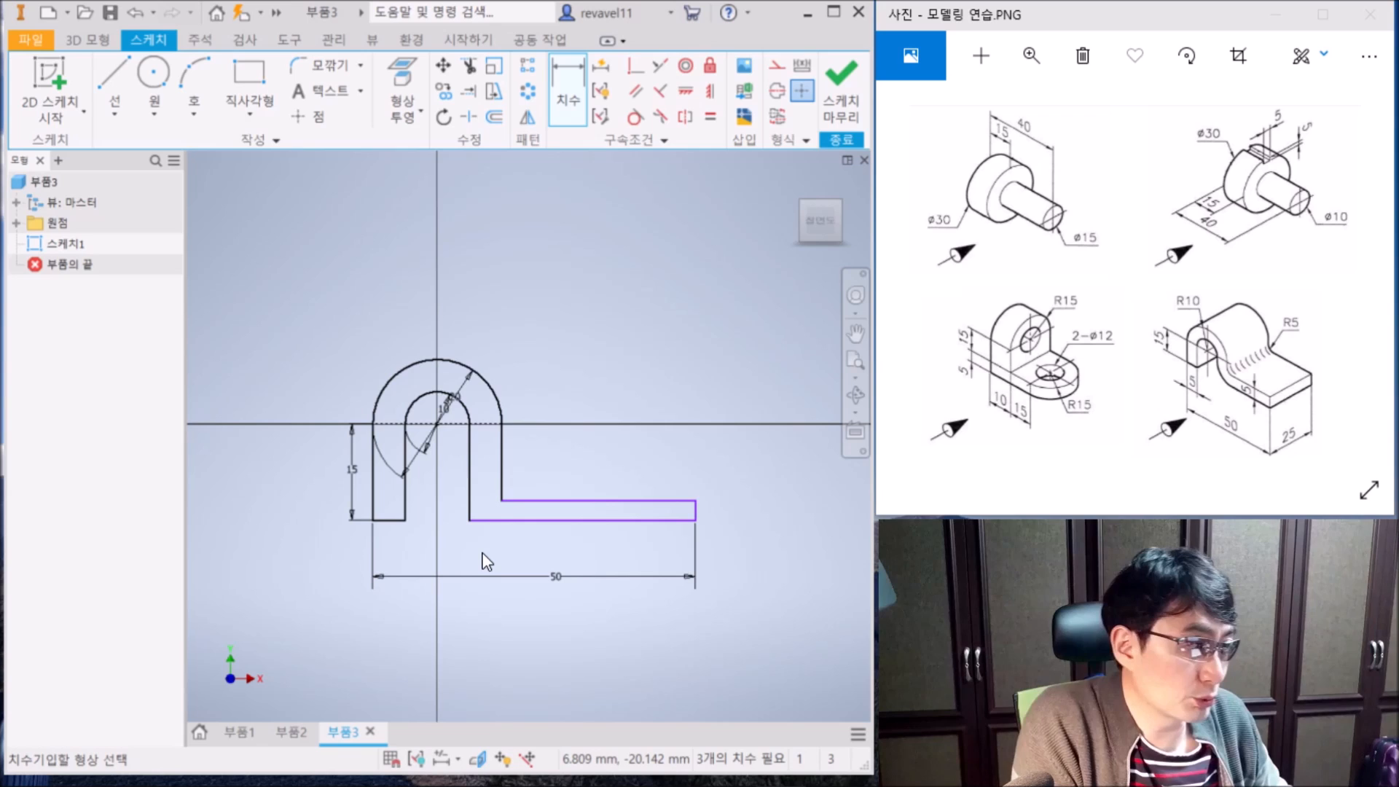
# - Dimension the foot's thickness at its far end as 5 mm
pyautogui.click(715, 508)
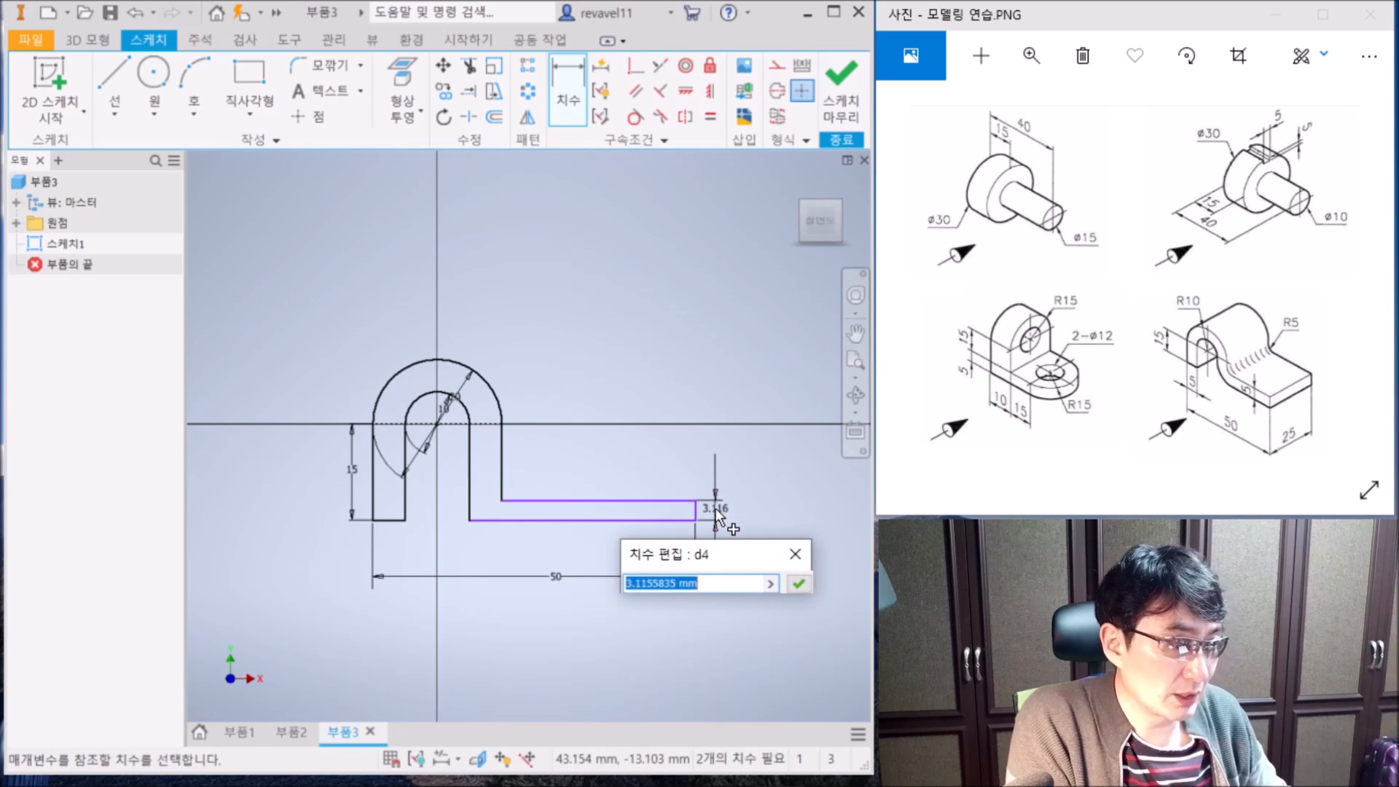
pyautogui.write('5')
pyautogui.press('Return')
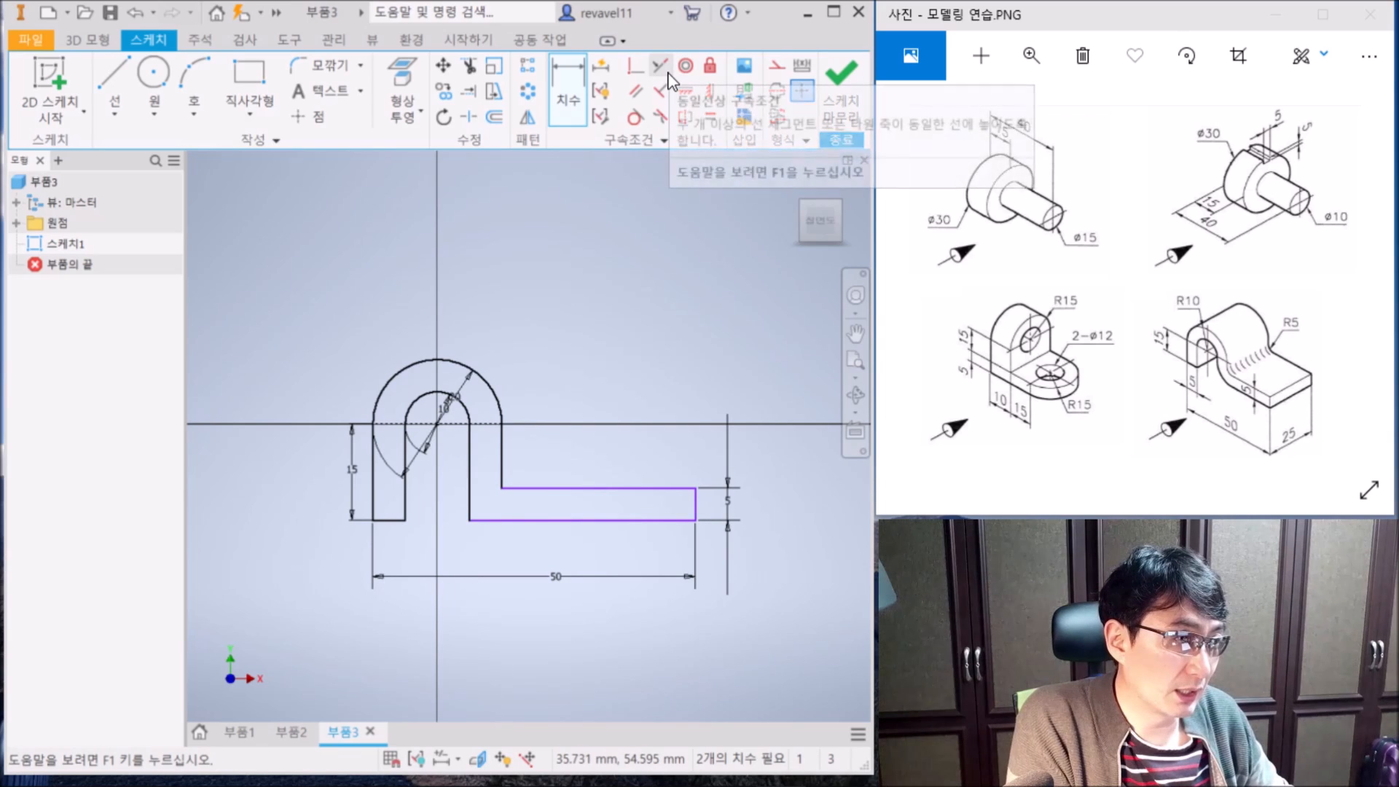
# - Constrain the left leg's bottom edge and the foot's bottom edge to be collinear
pyautogui.click(669, 72)
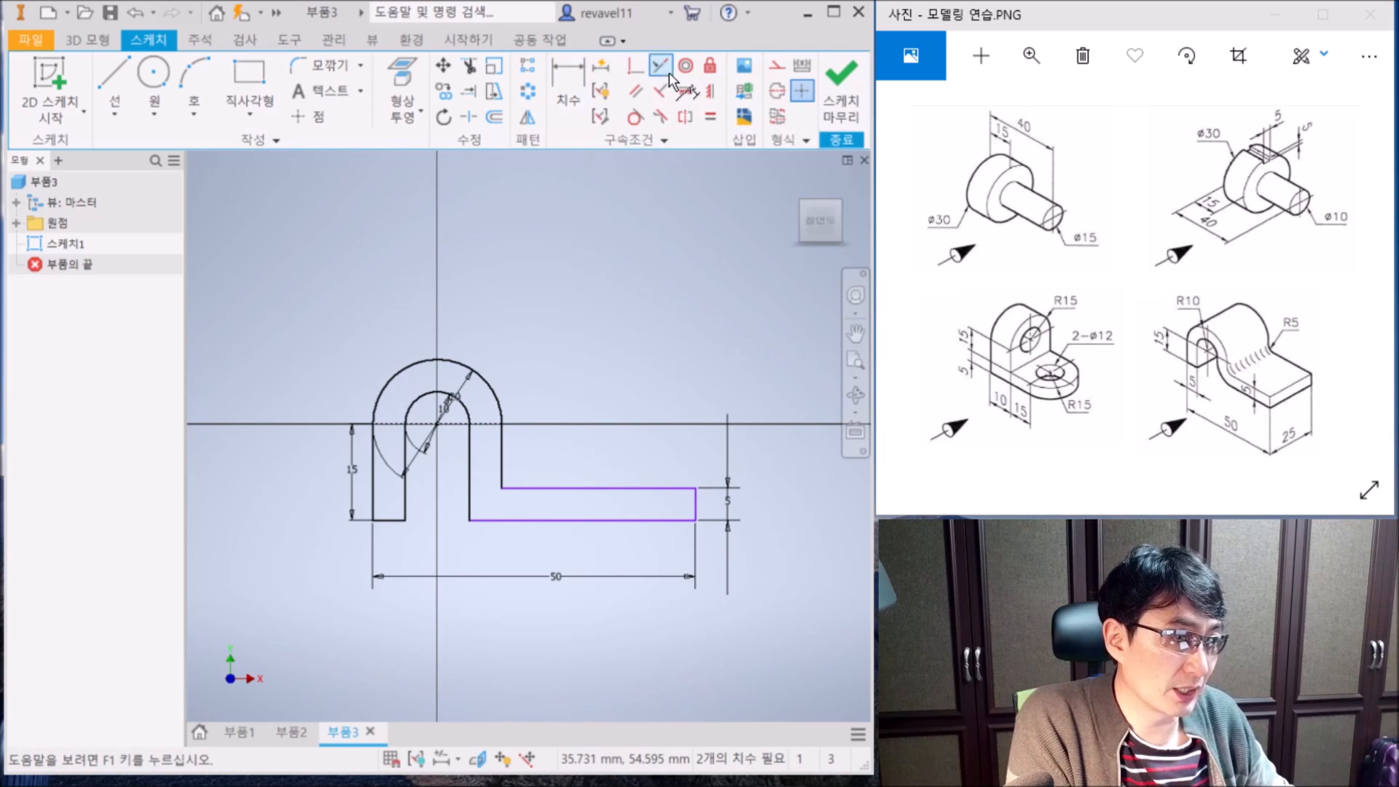
pyautogui.click(390, 520)
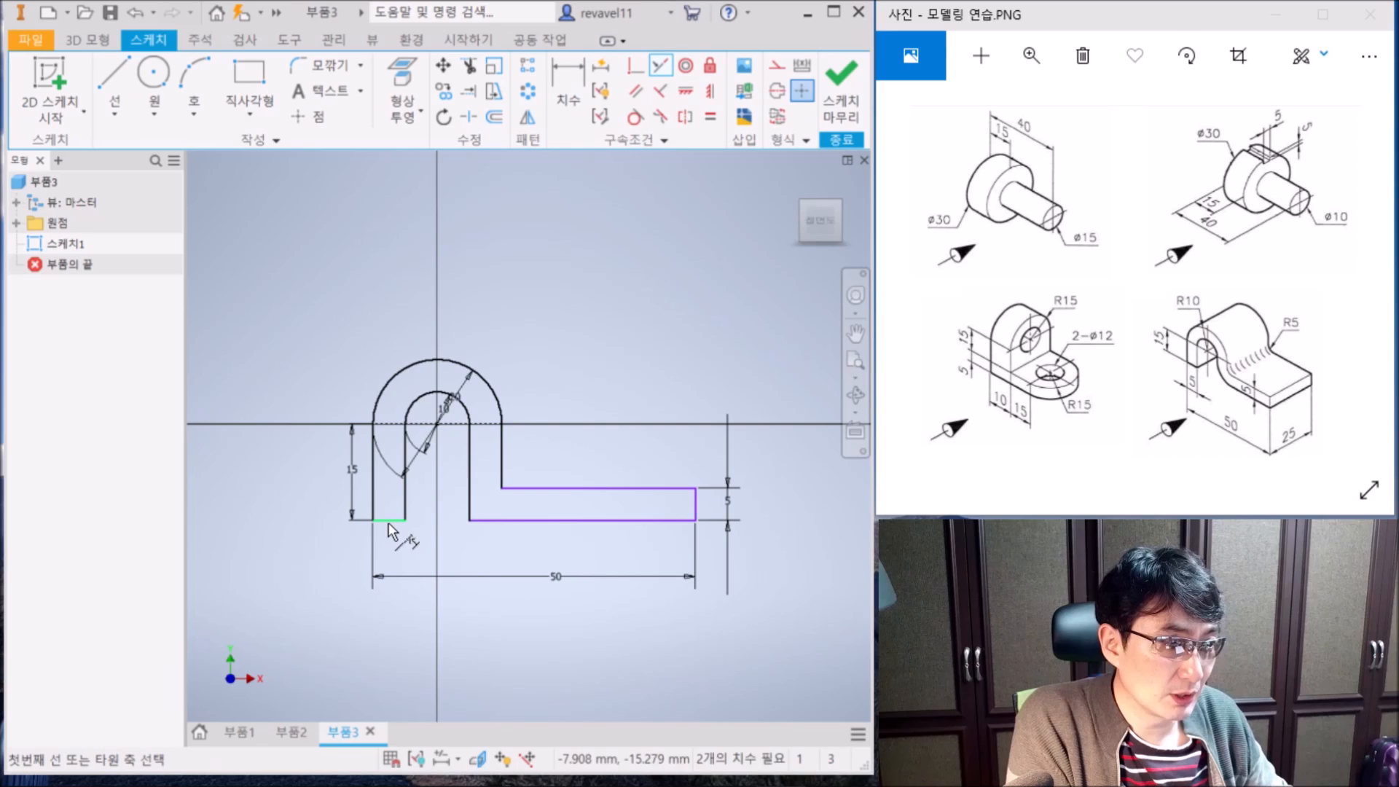
pyautogui.click(545, 521)
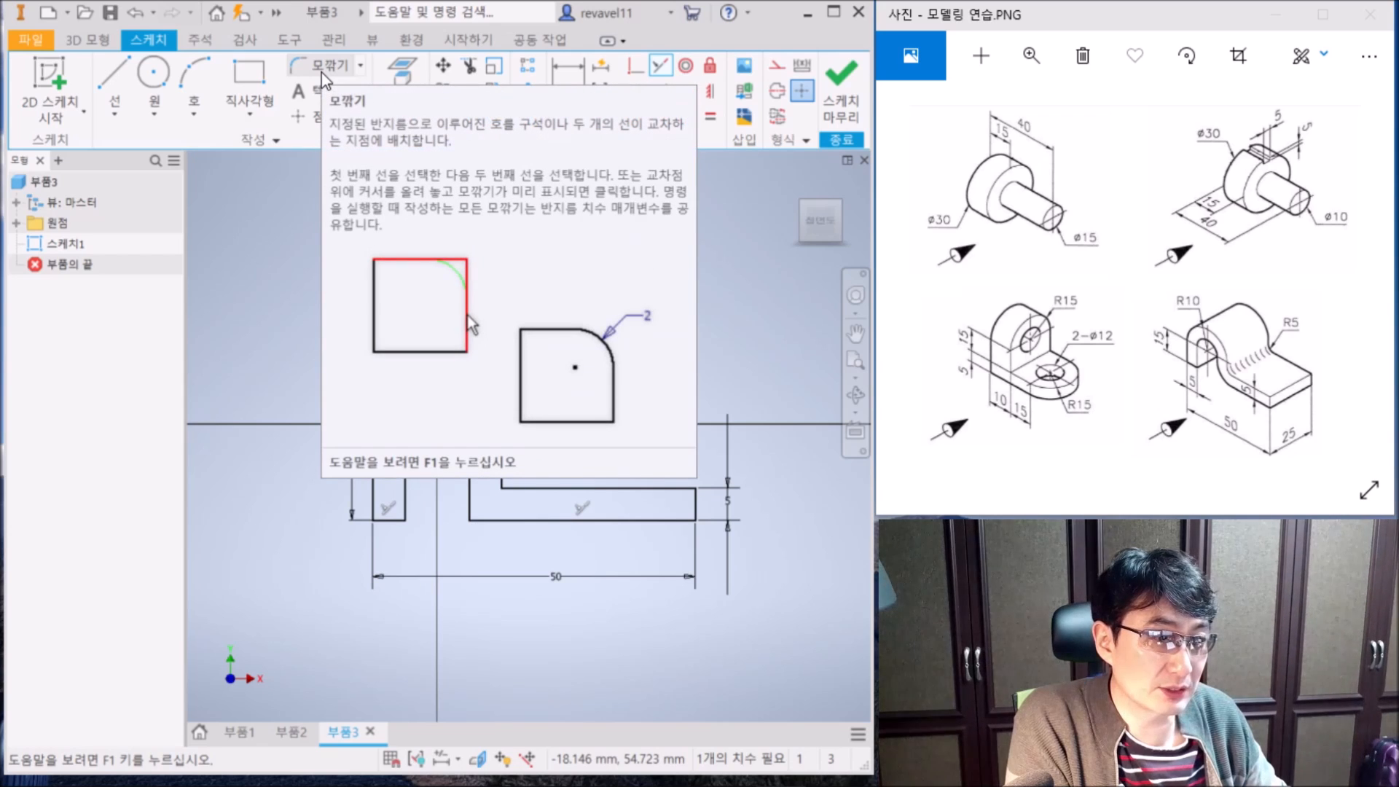
# - Round the upper corner between the right leg and the foot with a 5 mm sketch fillet
pyautogui.click(322, 73)
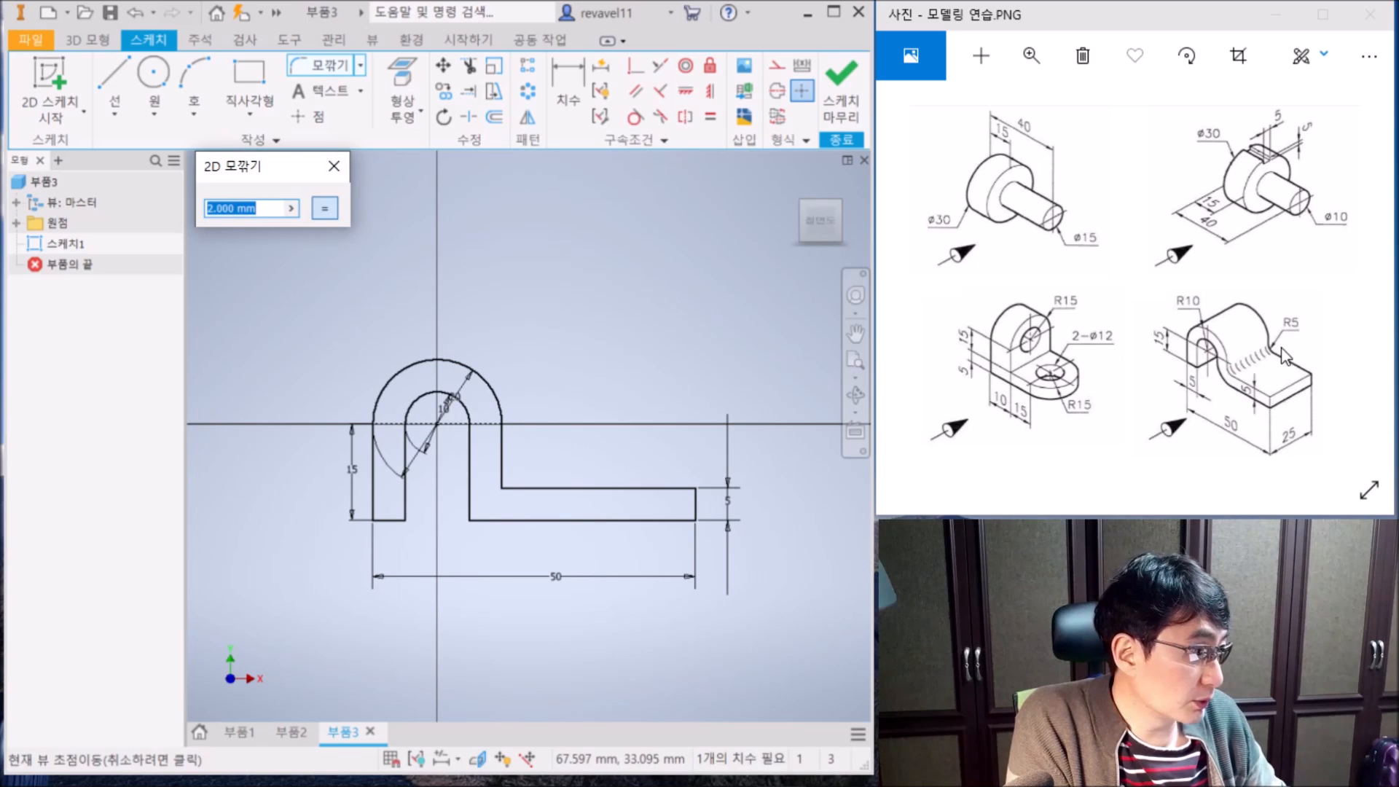
pyautogui.write('5')
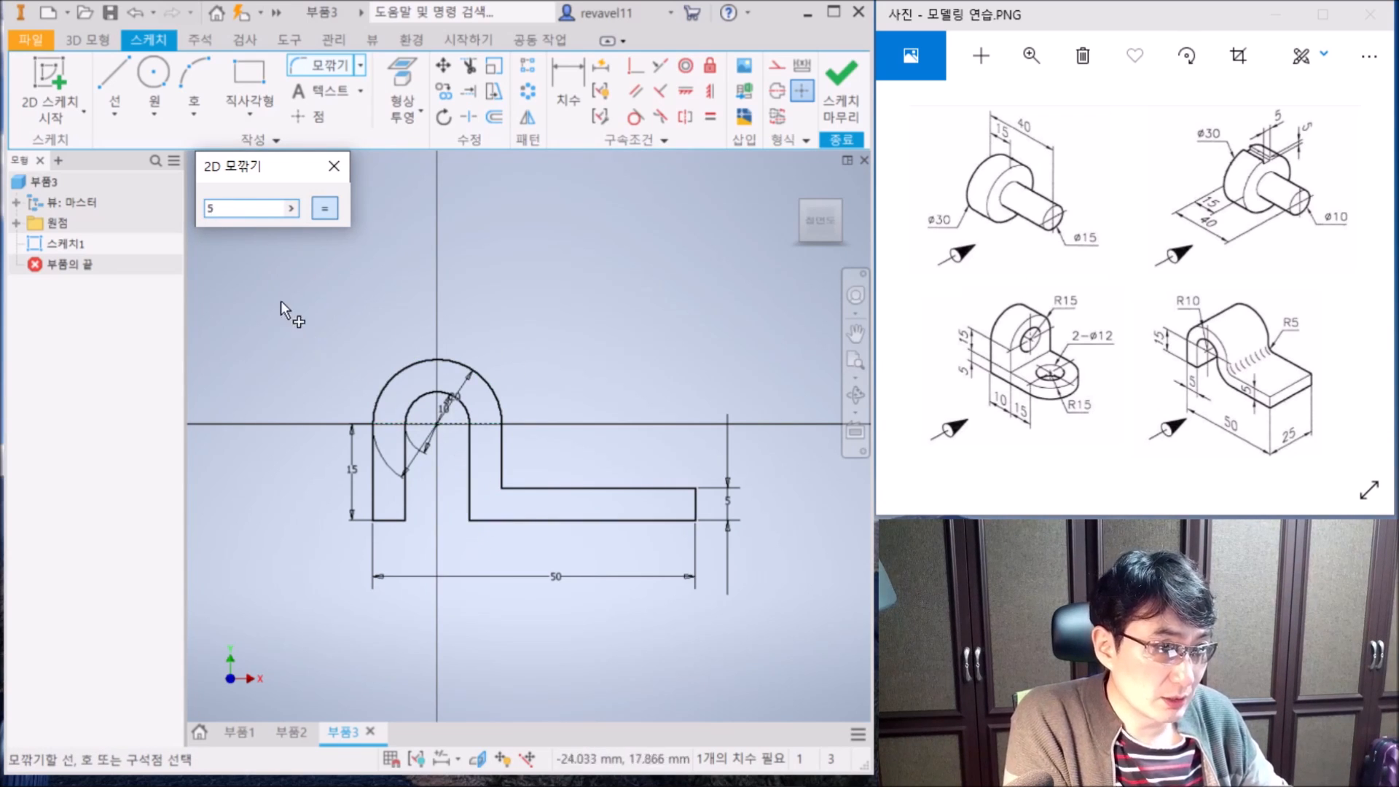
pyautogui.click(498, 460)
pyautogui.click(529, 488)
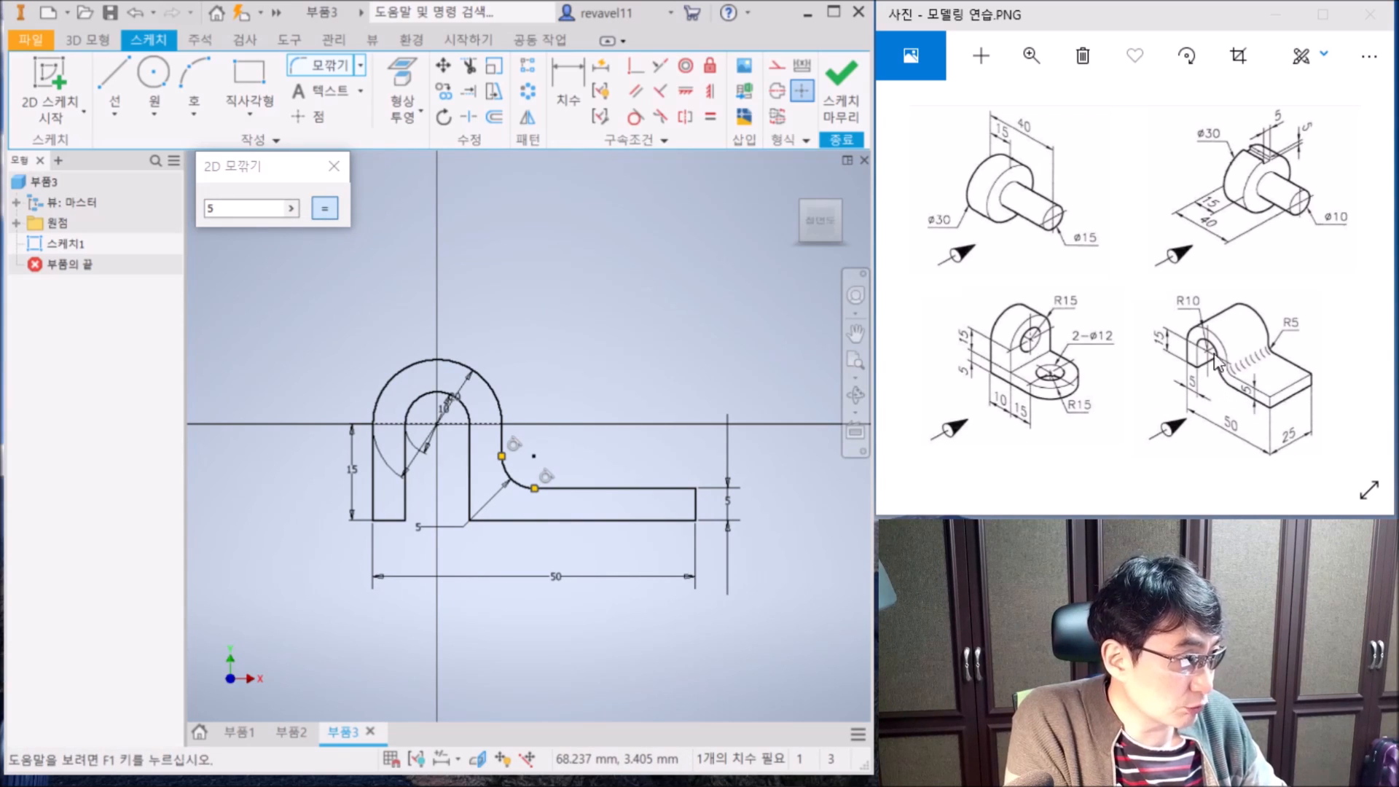
# - Round the lower corner between the right leg's inner side and the foot's bottom edge with a 10 mm sketch fillet
pyautogui.doubleClick(211, 208)
pyautogui.write('10')
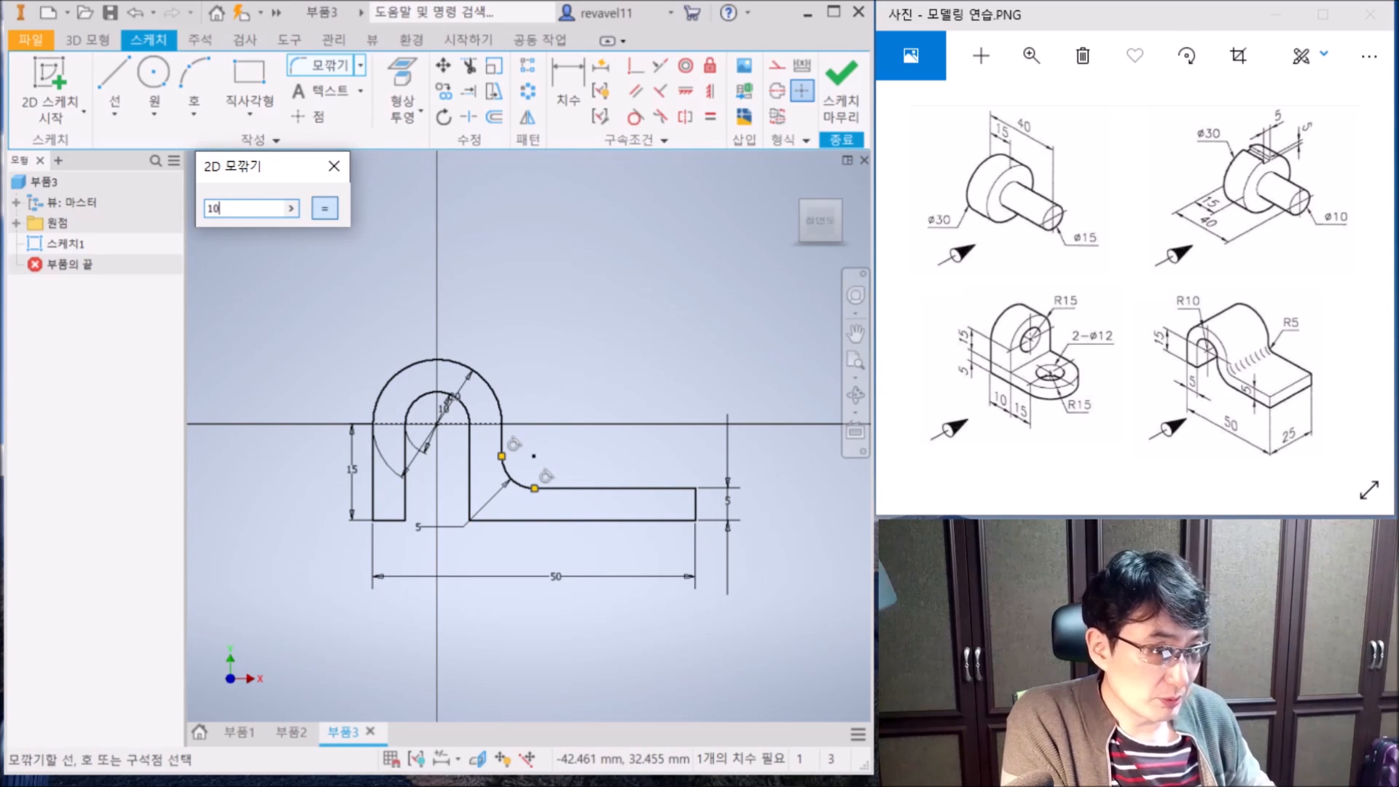
pyautogui.click(474, 483)
pyautogui.click(526, 520)
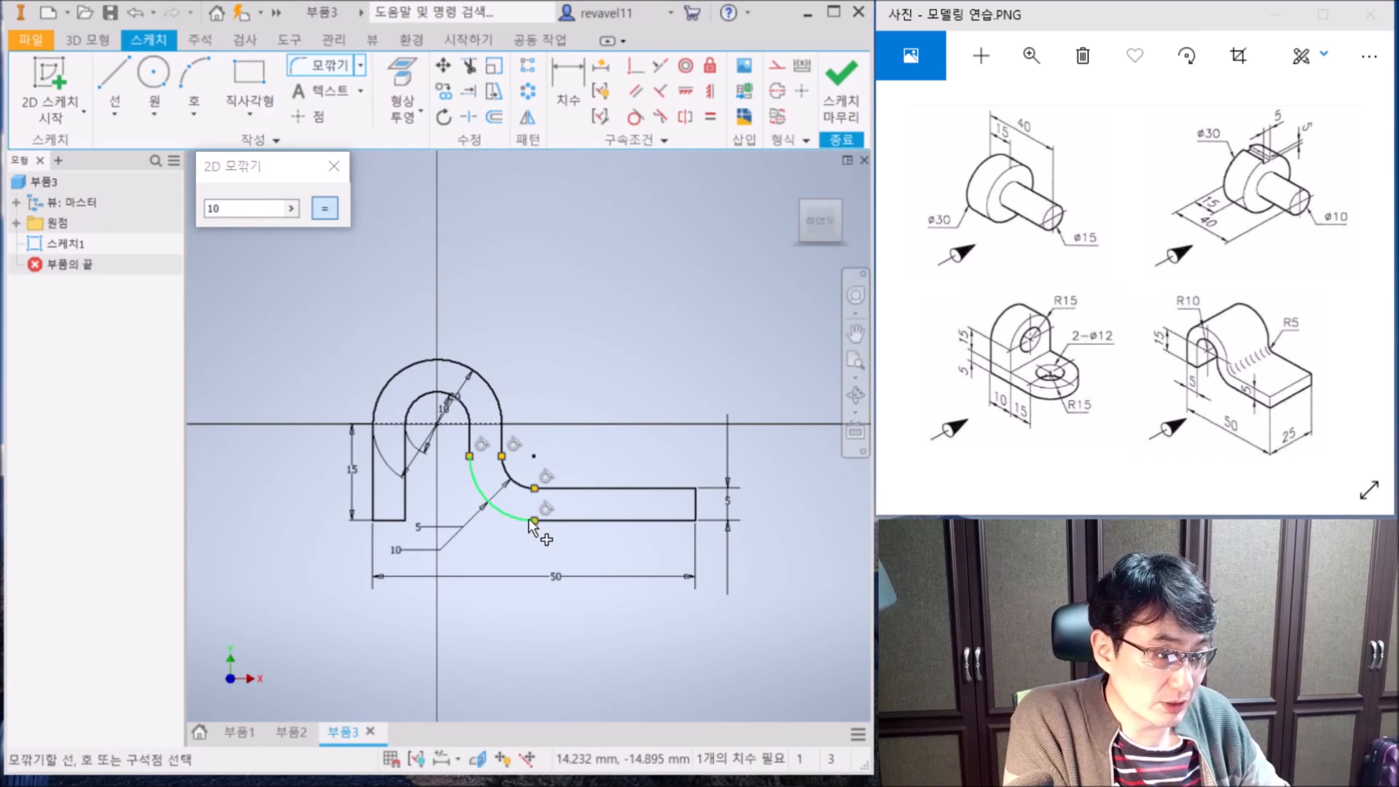
pyautogui.click(335, 166)
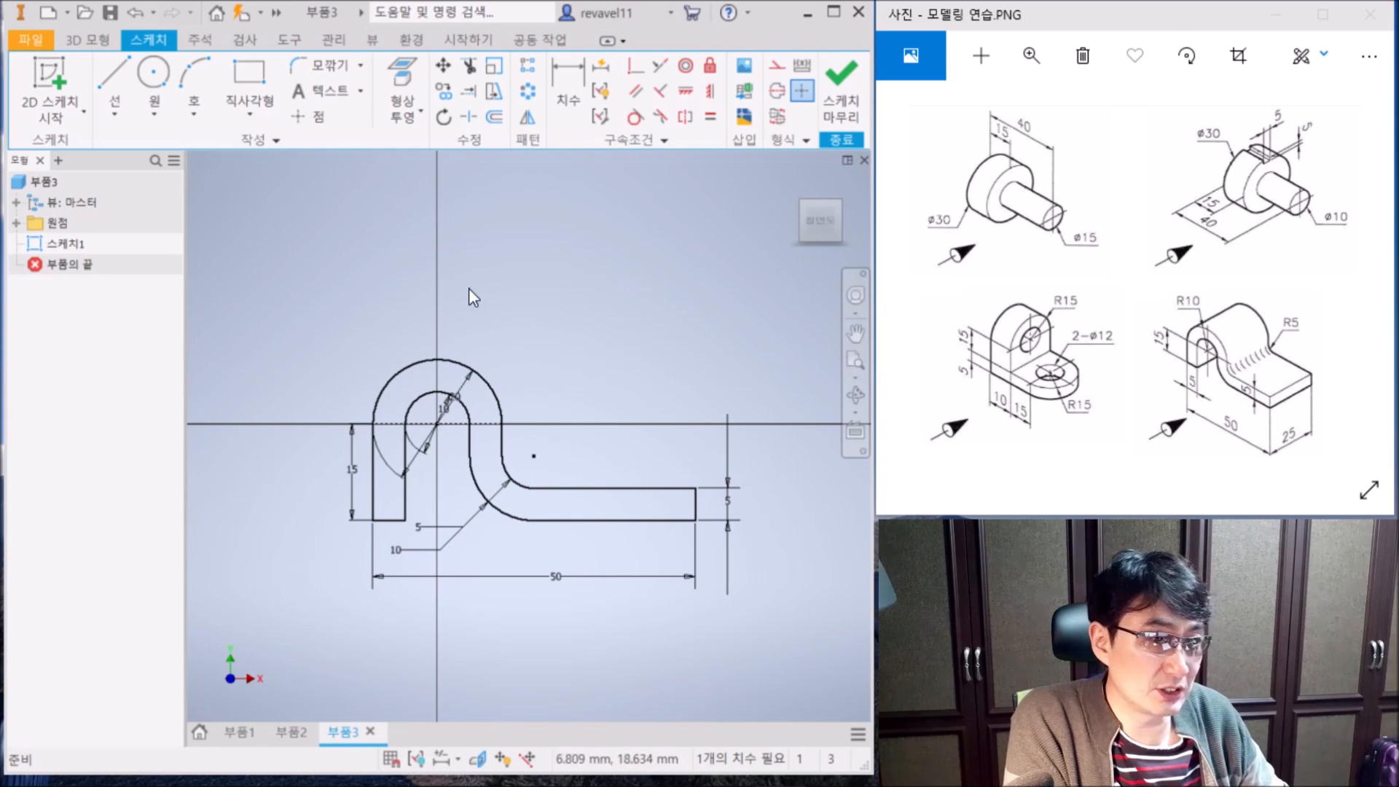
# - Finish the sketch and extrude the clamp profile 25 mm symmetrically about the sketch plane
pyautogui.click(842, 86)
pyautogui.scroll(-6, 646, 397)
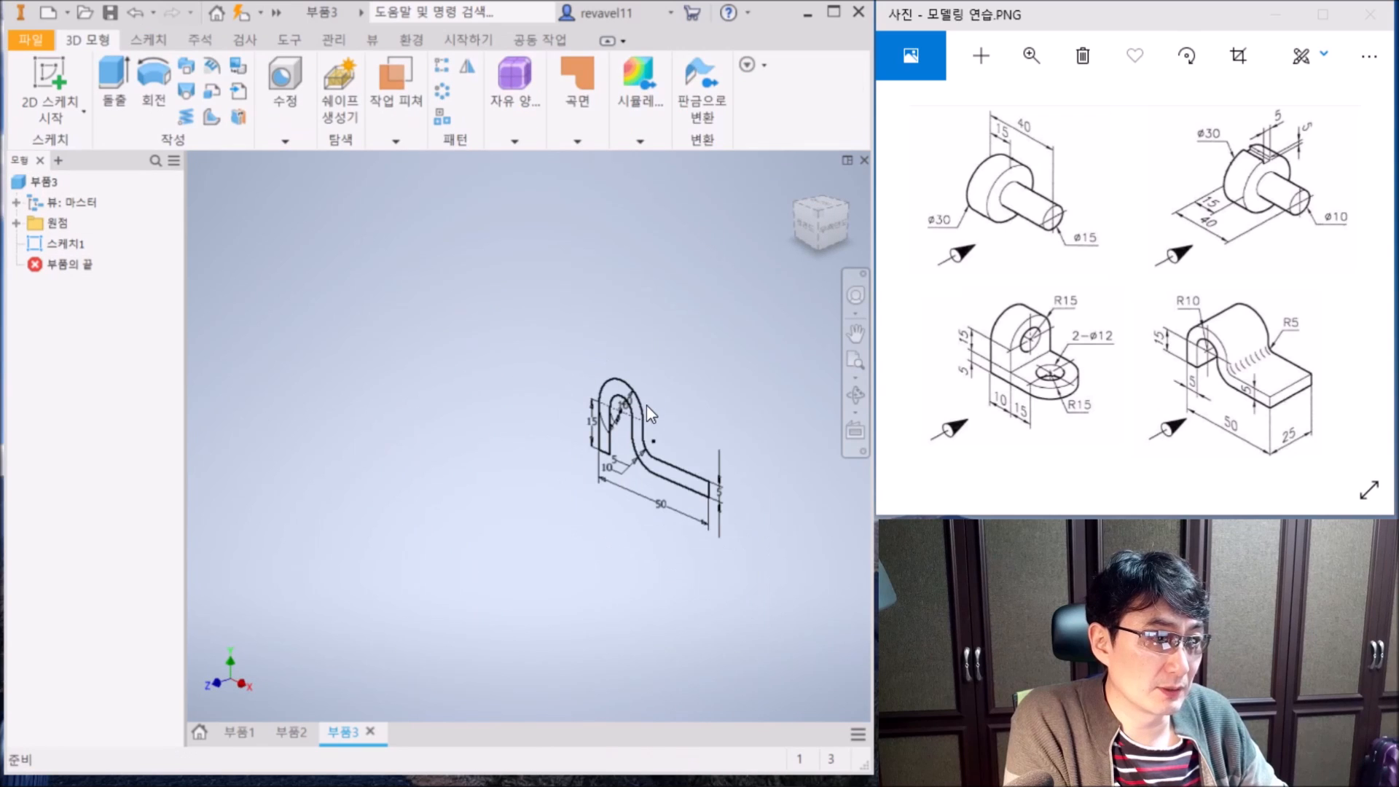
pyautogui.scroll(2, 699, 414)
pyautogui.moveTo(703, 435); pyautogui.dragTo(603, 397, button='middle')
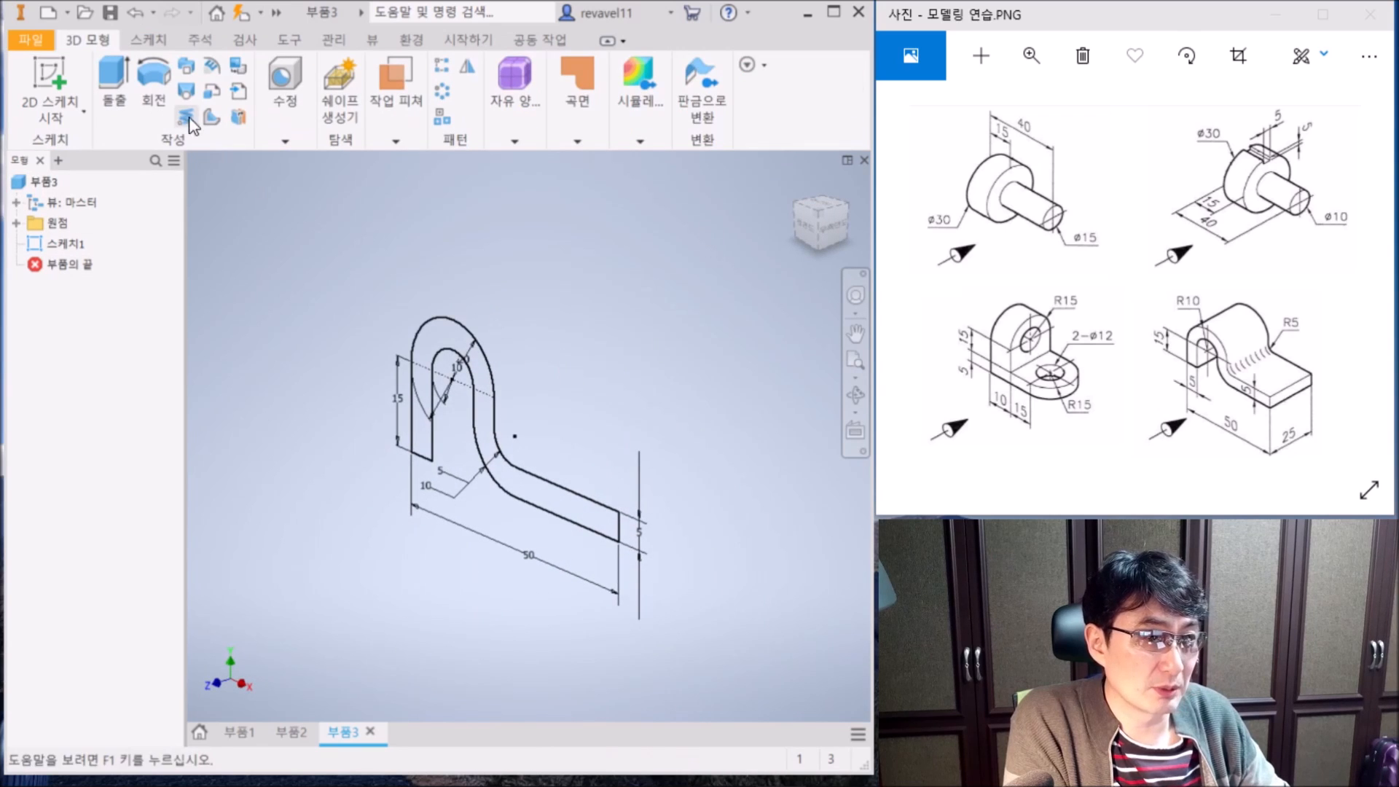
pyautogui.click(116, 76)
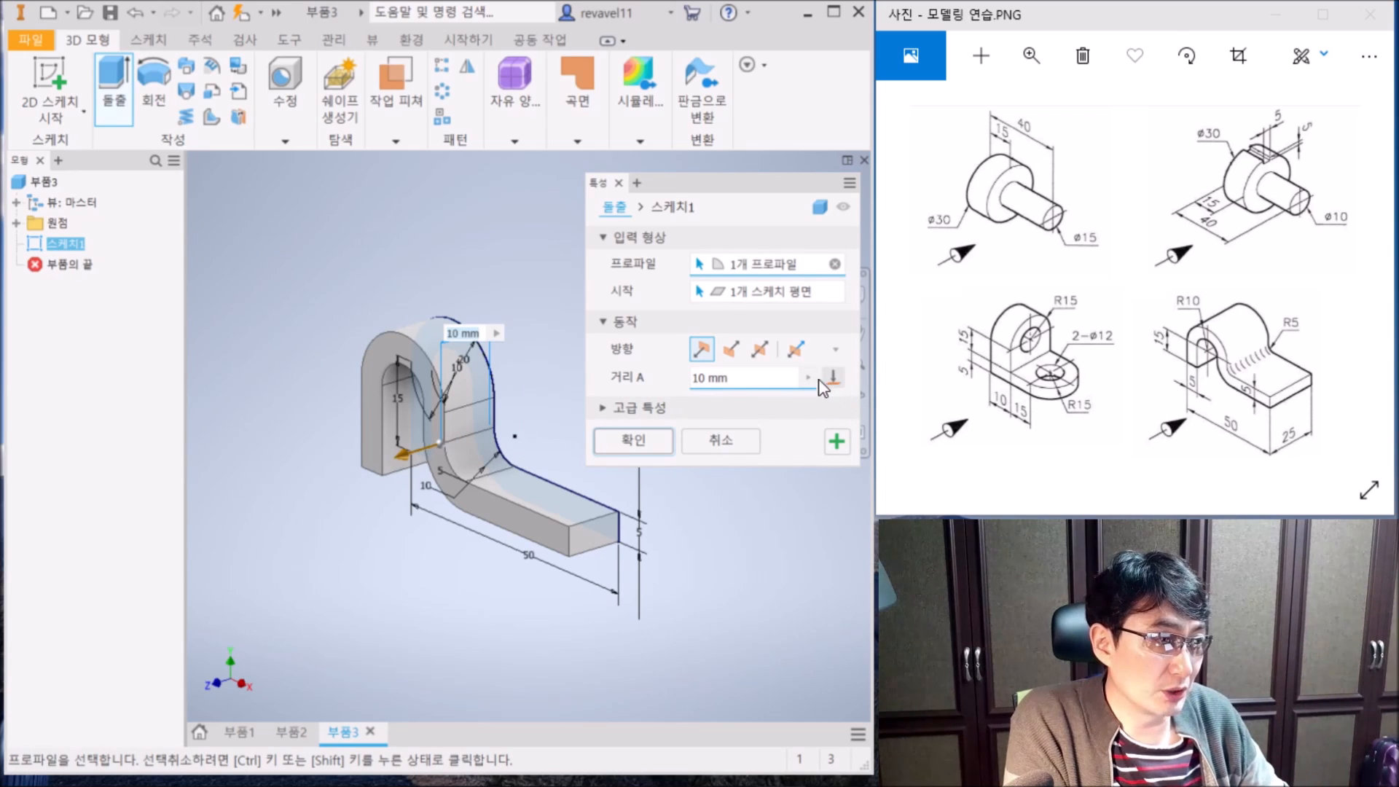
pyautogui.click(763, 353)
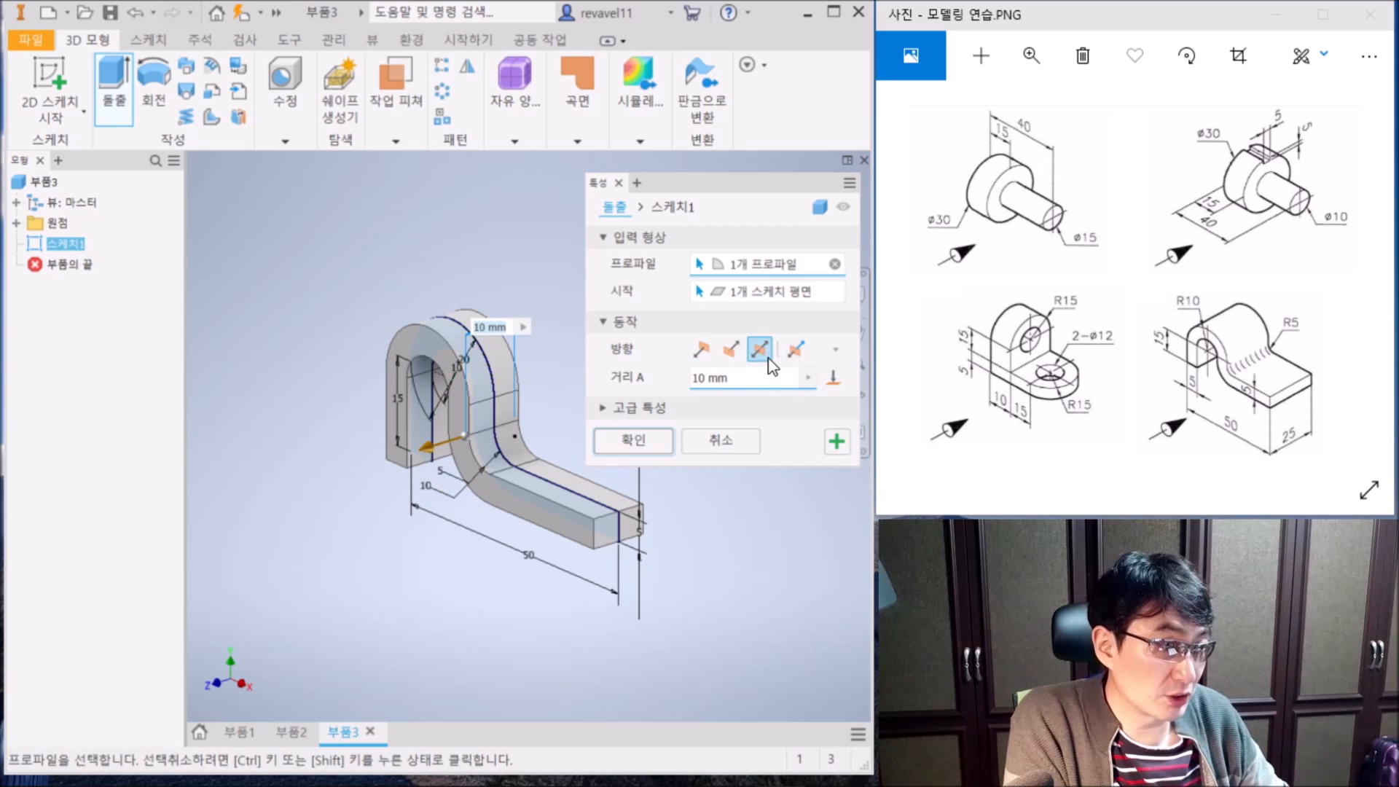
pyautogui.click(797, 349)
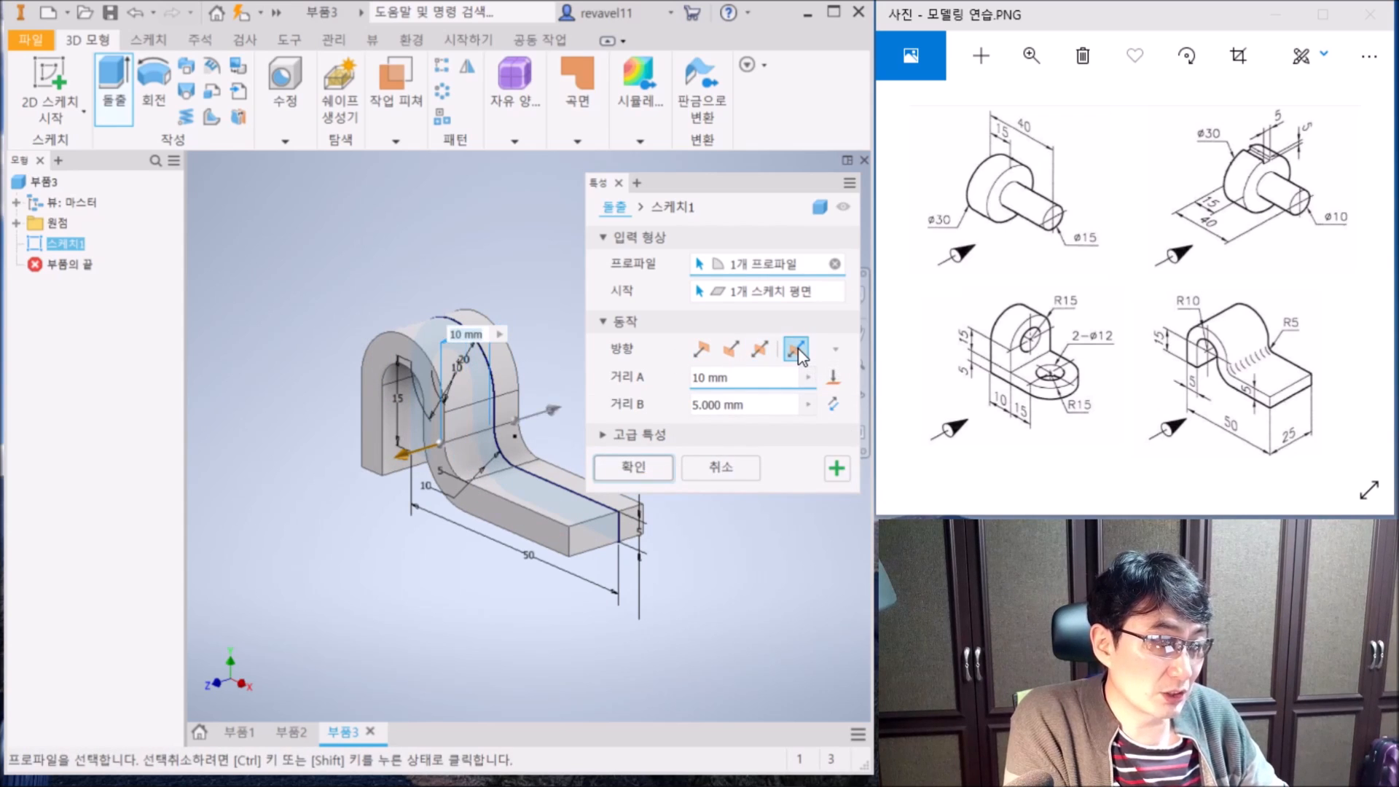
pyautogui.click(761, 351)
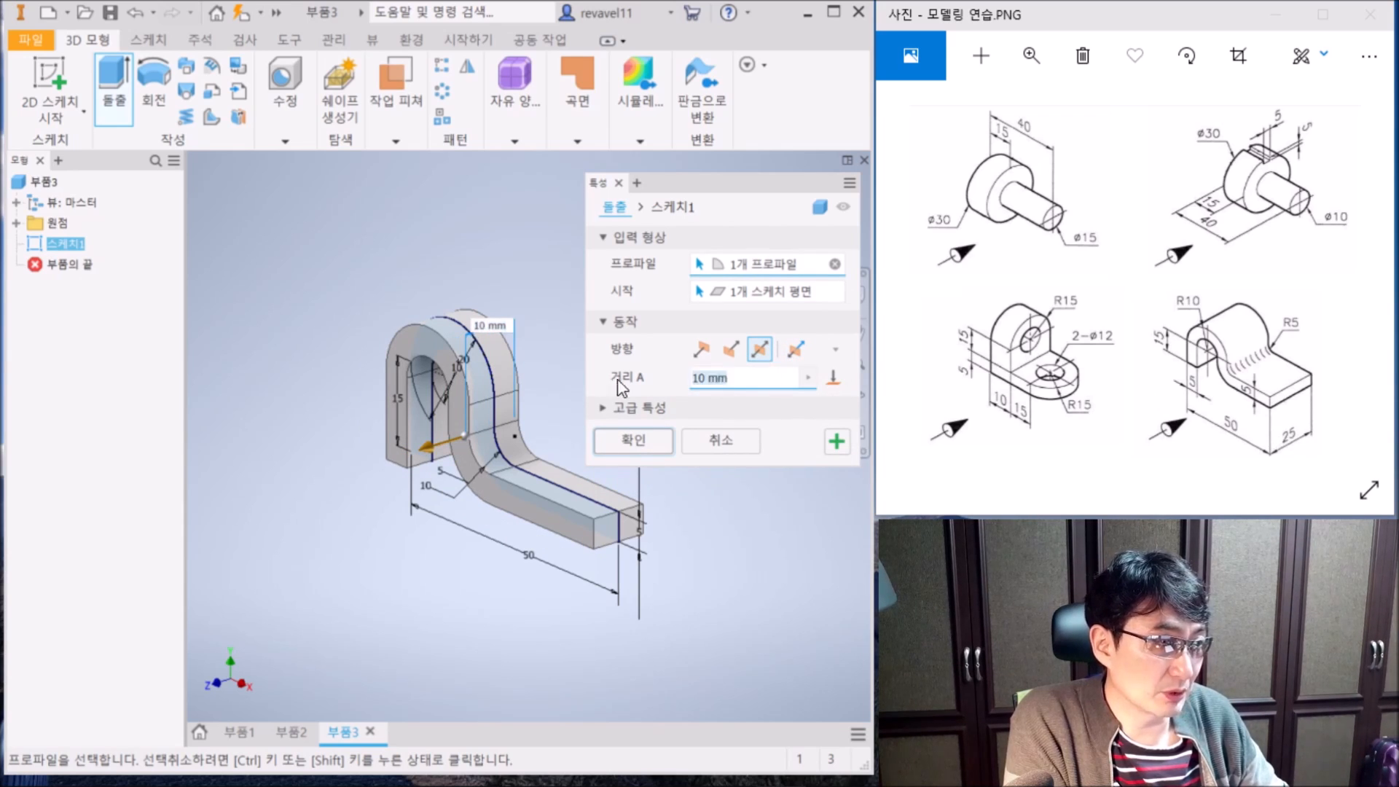
pyautogui.click(778, 377)
pyautogui.write('25')
pyautogui.press('Return')
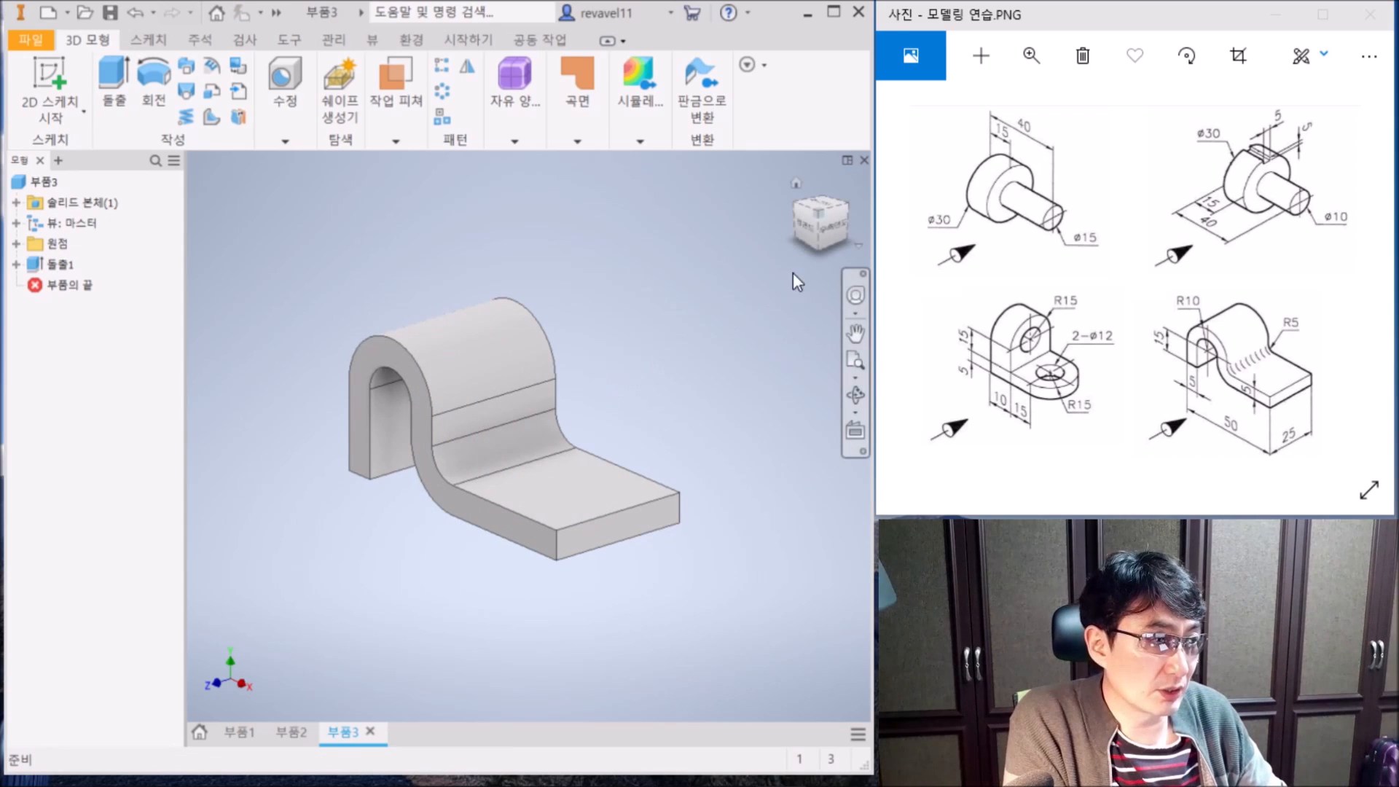
pyautogui.click(815, 211)
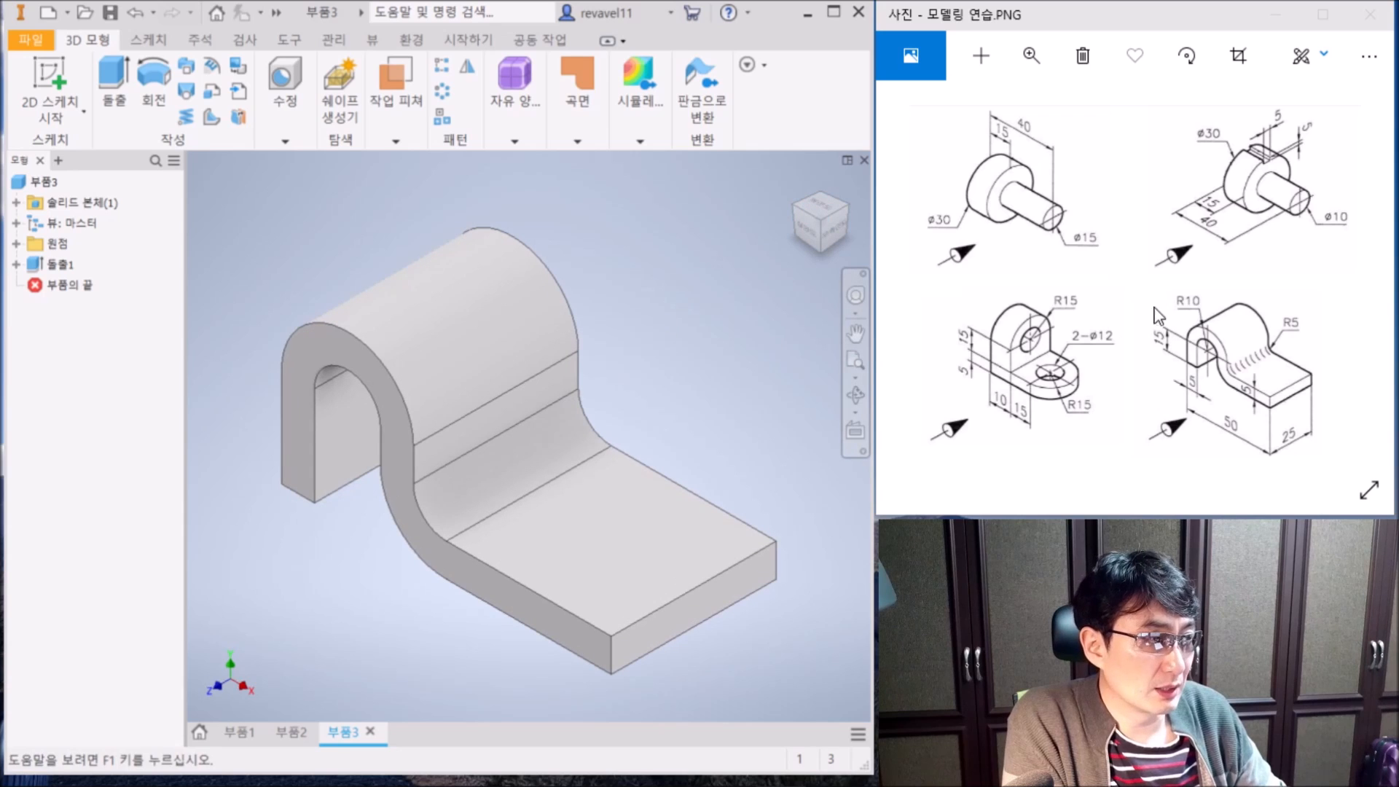